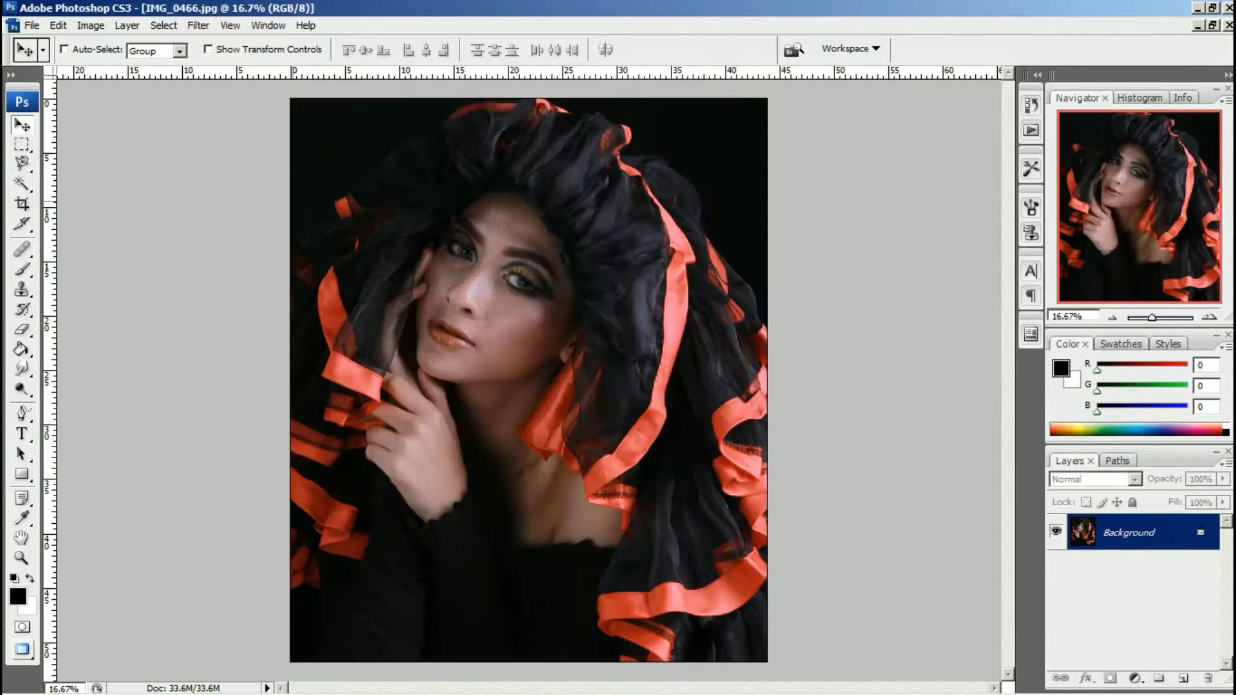
Duplicate the background layer of the portrait as a separate layer for retouching.
{"action": "key", "text": "ctrl+j"}
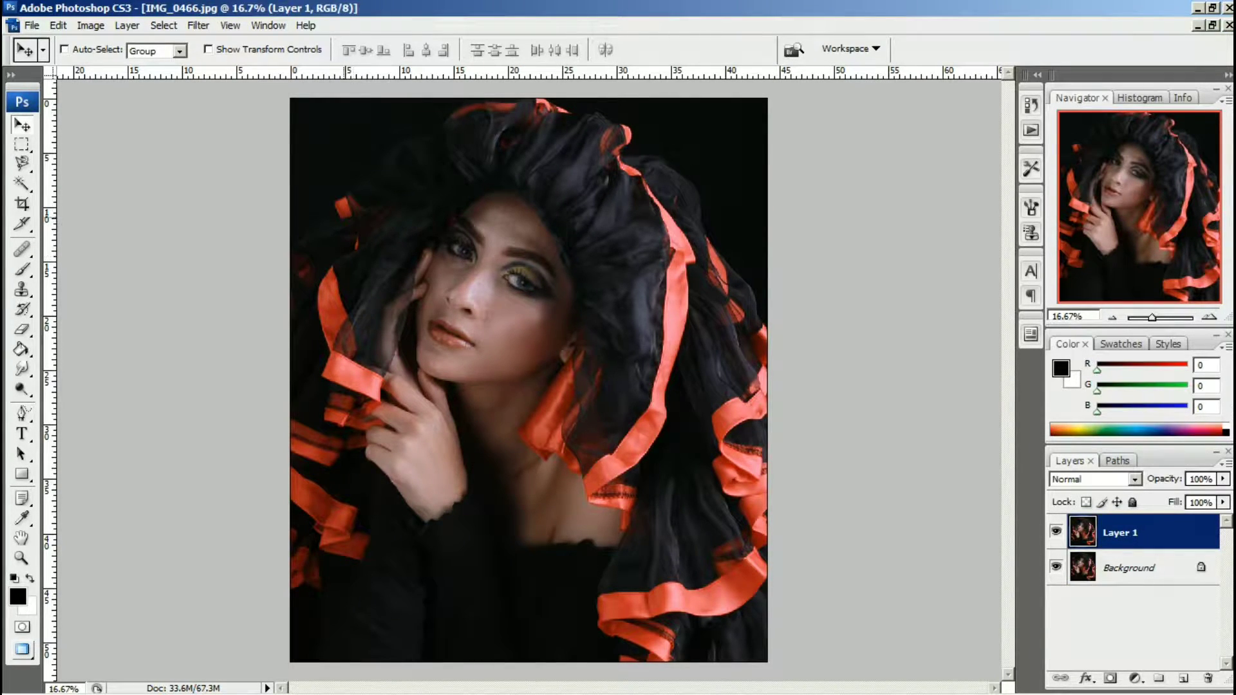
{"action": "scroll", "coordinate": [434, 283], "scroll_direction": "up", "scroll_amount": 15}
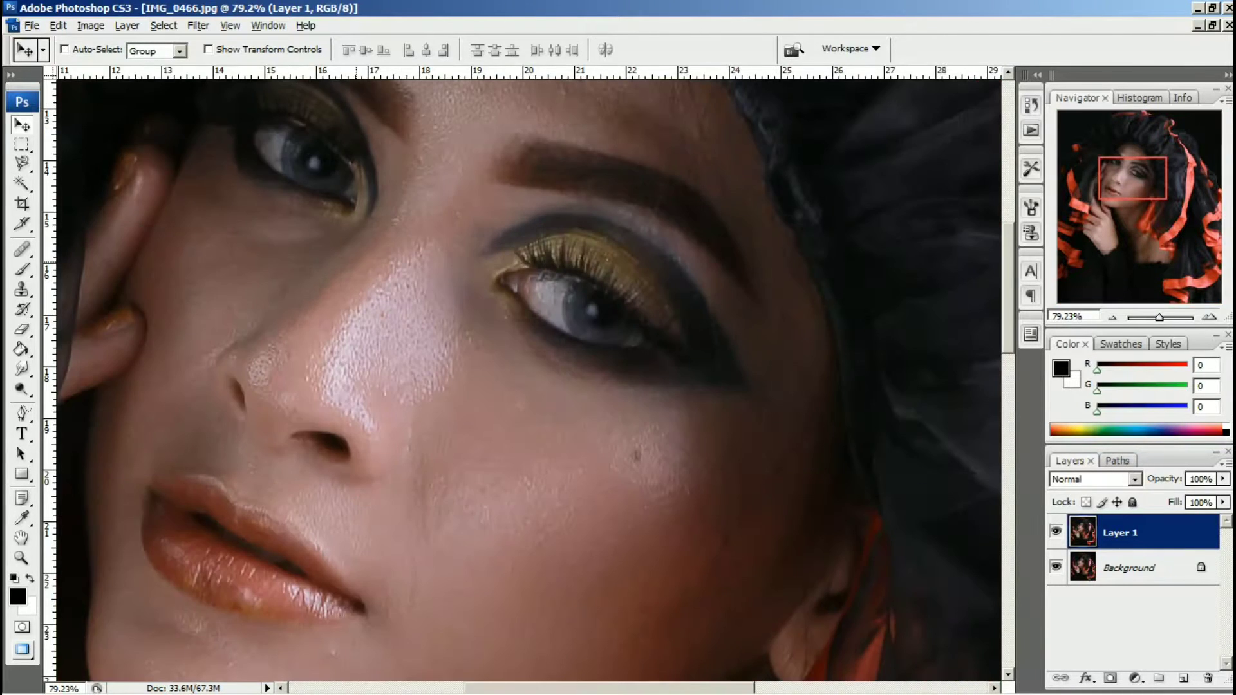
{"action": "key", "text": "alt+space"}
{"action": "left_click", "coordinate": [689, 30]}
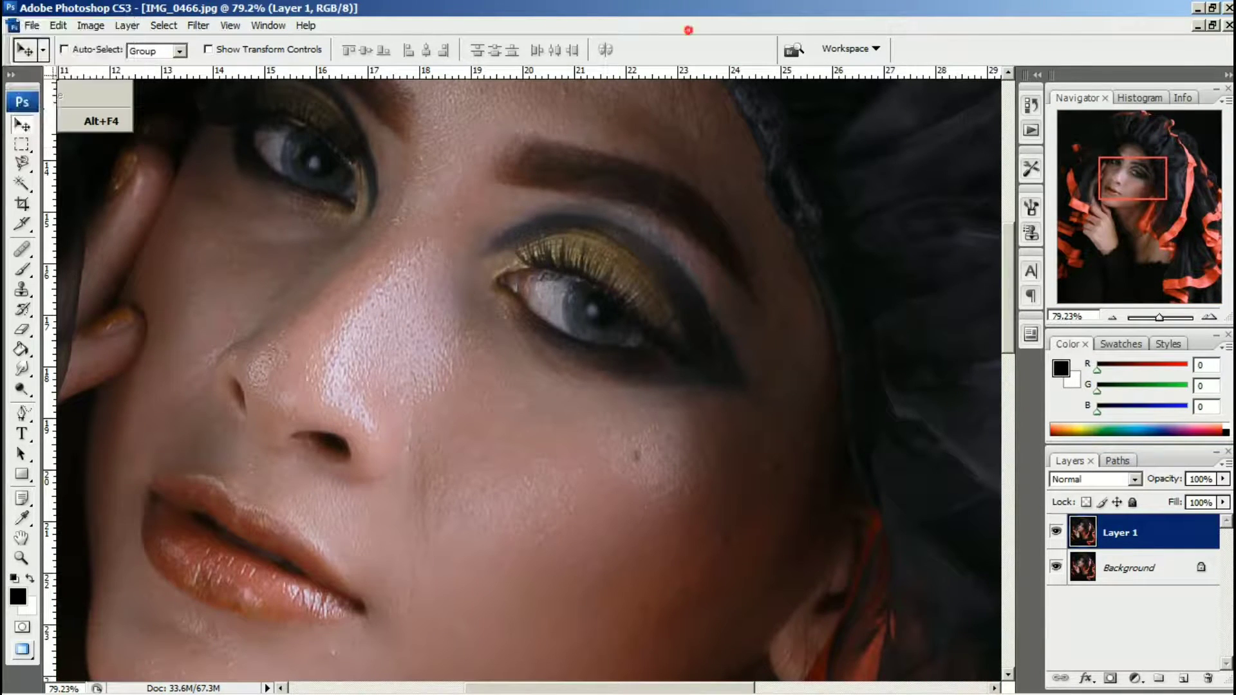
{"action": "left_click_drag", "start_coordinate": [392, 248], "coordinate": [467, 365]}
{"action": "scroll", "coordinate": [467, 364], "scroll_direction": "down", "scroll_amount": 8}
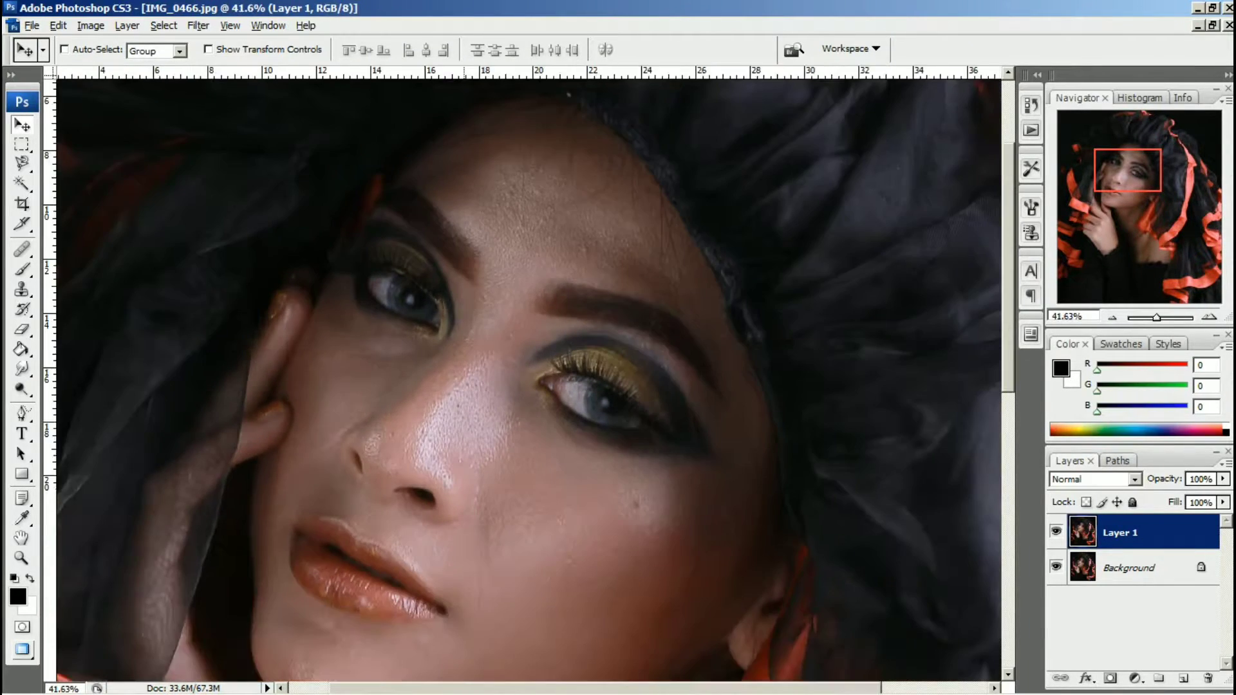
Retouch the dark spots in the middle of the forehead using the Healing Brush at 20 px.
{"action": "key", "text": "j"}
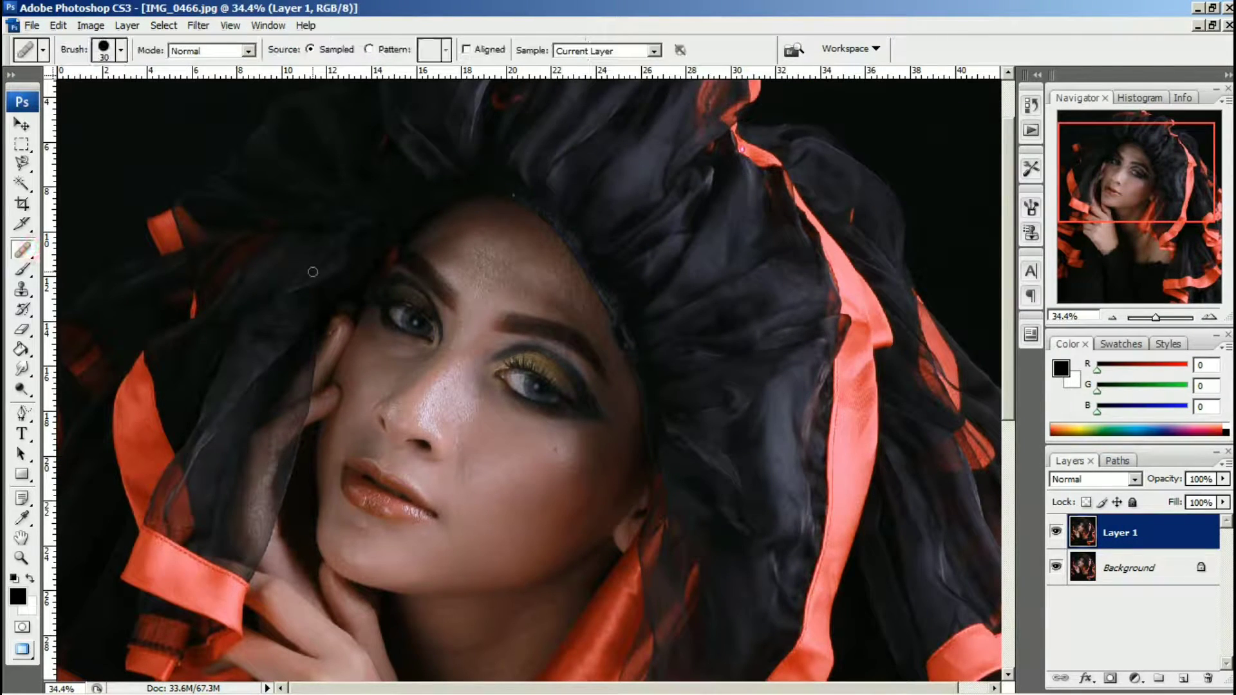
{"action": "scroll", "coordinate": [395, 277], "scroll_direction": "up", "scroll_amount": 5}
{"action": "scroll", "coordinate": [572, 249], "scroll_direction": "up", "scroll_amount": 3}
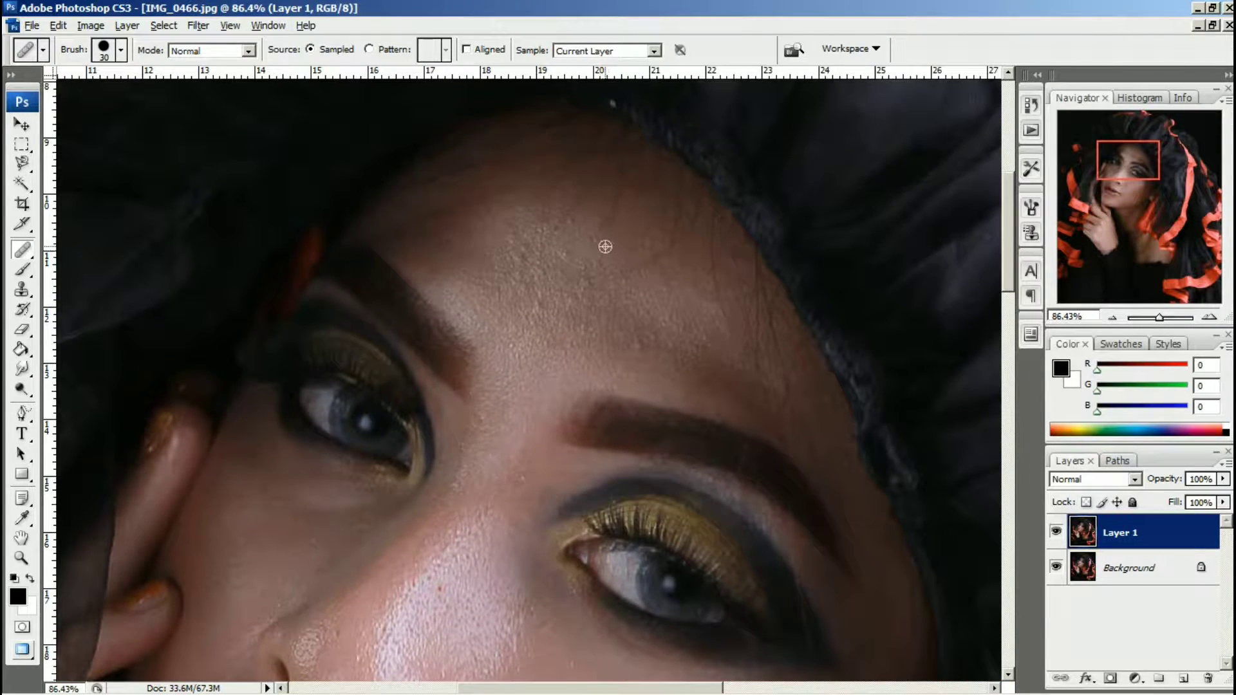
{"action": "right_click", "coordinate": [605, 247]}
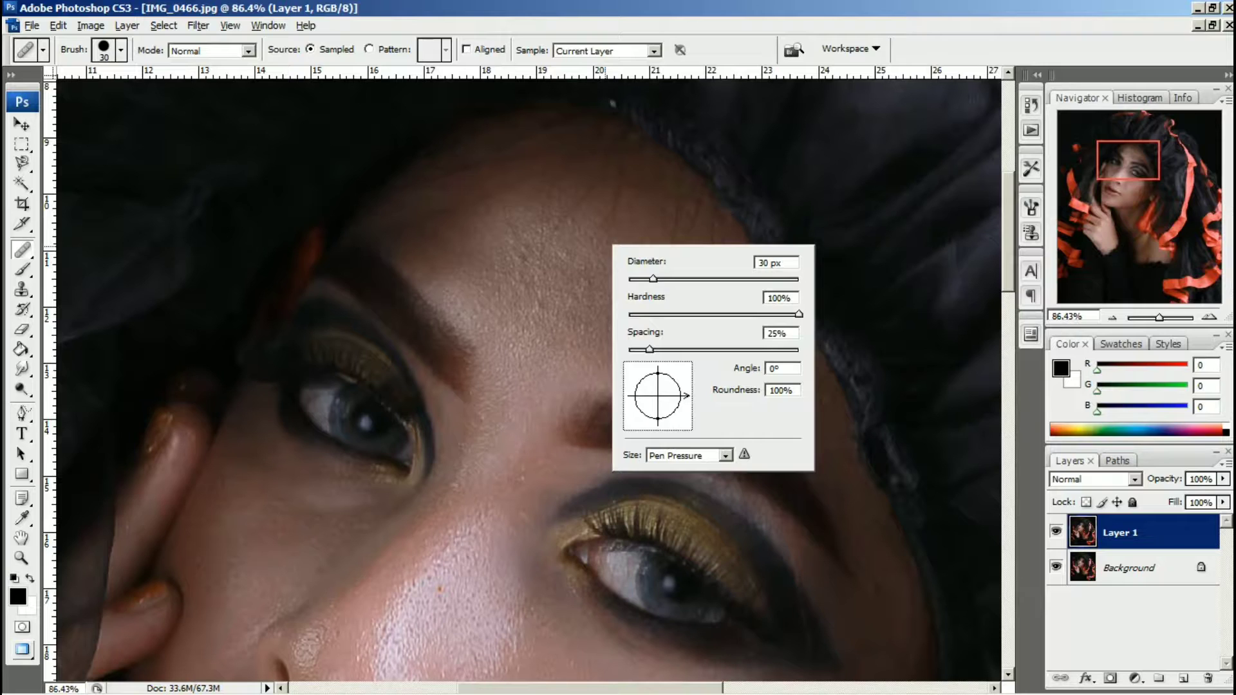
{"action": "right_click", "coordinate": [23, 250]}
{"action": "left_click", "coordinate": [97, 266]}
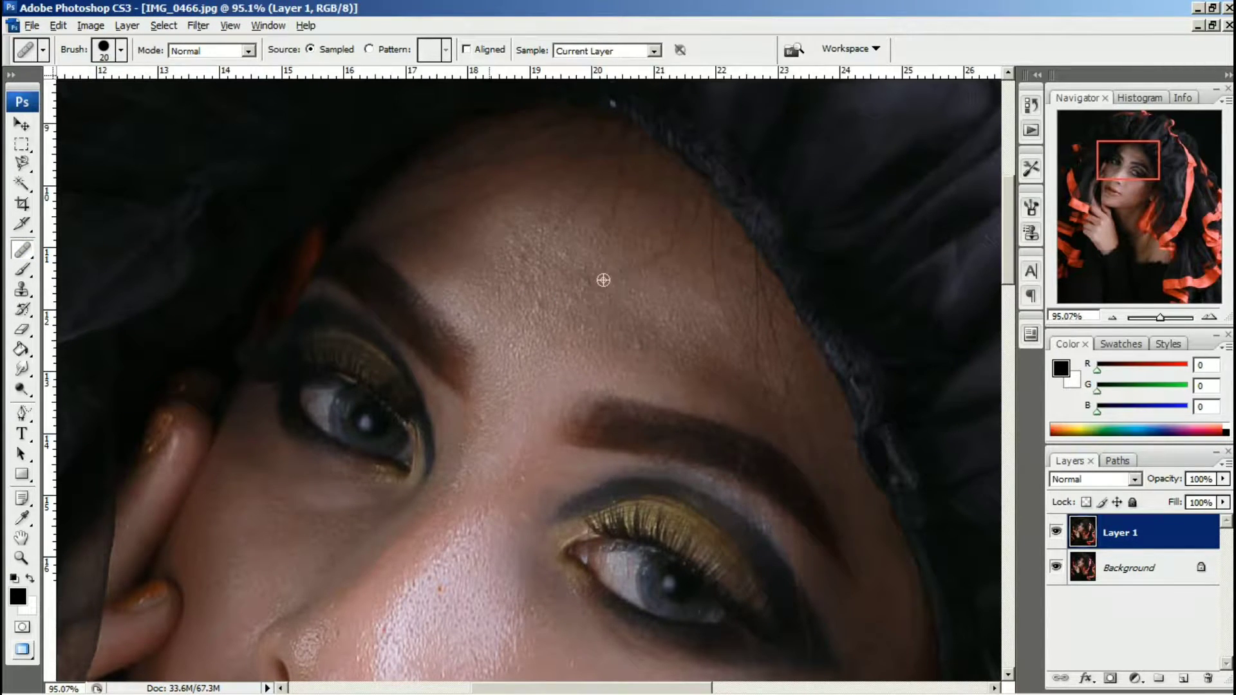
{"action": "scroll", "coordinate": [603, 278], "scroll_direction": "up", "scroll_amount": 1}
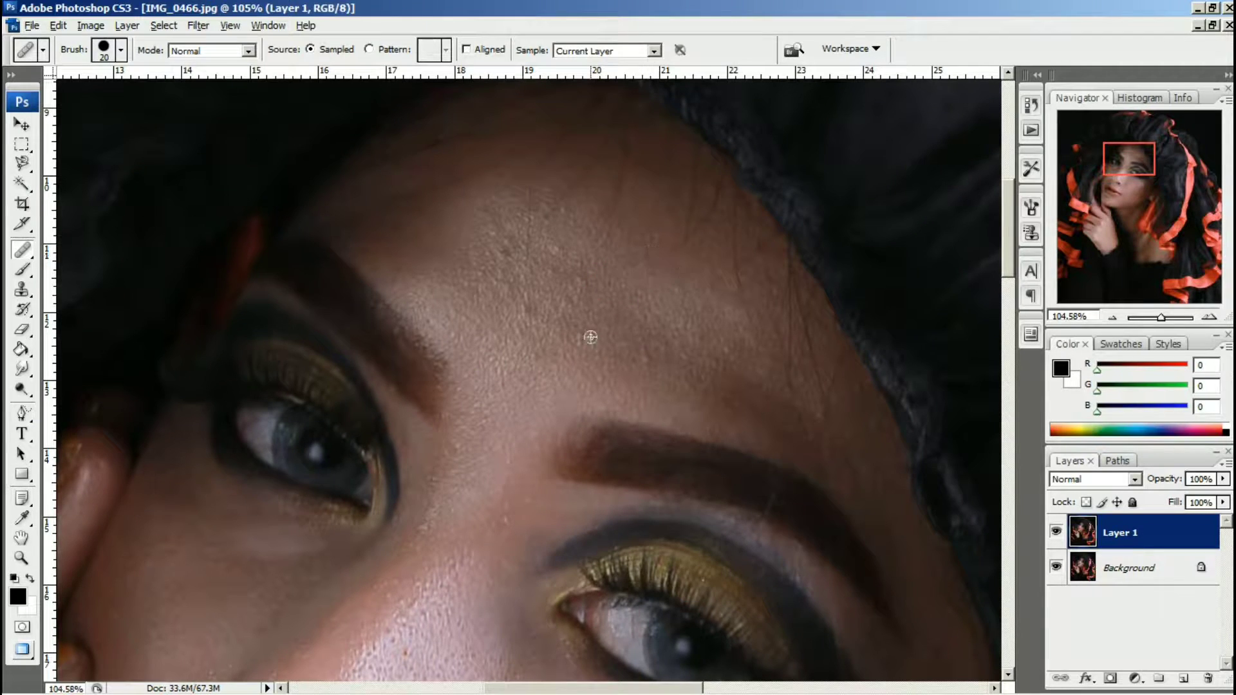
{"action": "left_click", "coordinate": [528, 277]}
{"action": "left_click", "coordinate": [500, 285], "text": "alt"}
{"action": "left_click", "coordinate": [500, 278], "text": "alt"}
{"action": "left_click", "coordinate": [446, 302]}
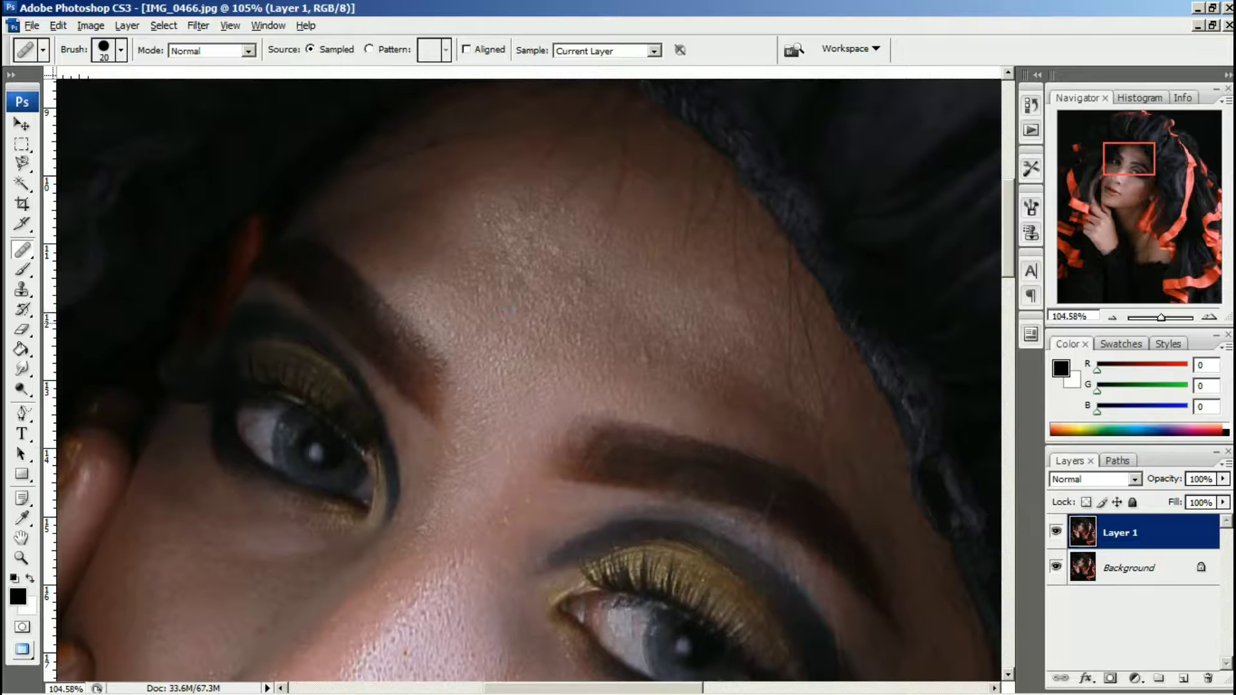
Heal the blemishes on the upper forehead just below the hairline, sampling clean skin nearby.
{"action": "left_click_drag", "start_coordinate": [539, 215], "coordinate": [553, 203]}
{"action": "left_click", "coordinate": [576, 218], "text": "alt"}
{"action": "left_click_drag", "start_coordinate": [606, 142], "coordinate": [591, 165]}
{"action": "left_click", "coordinate": [554, 214], "text": "alt"}
{"action": "left_click", "coordinate": [576, 188], "text": "alt"}
{"action": "left_click", "coordinate": [596, 162]}
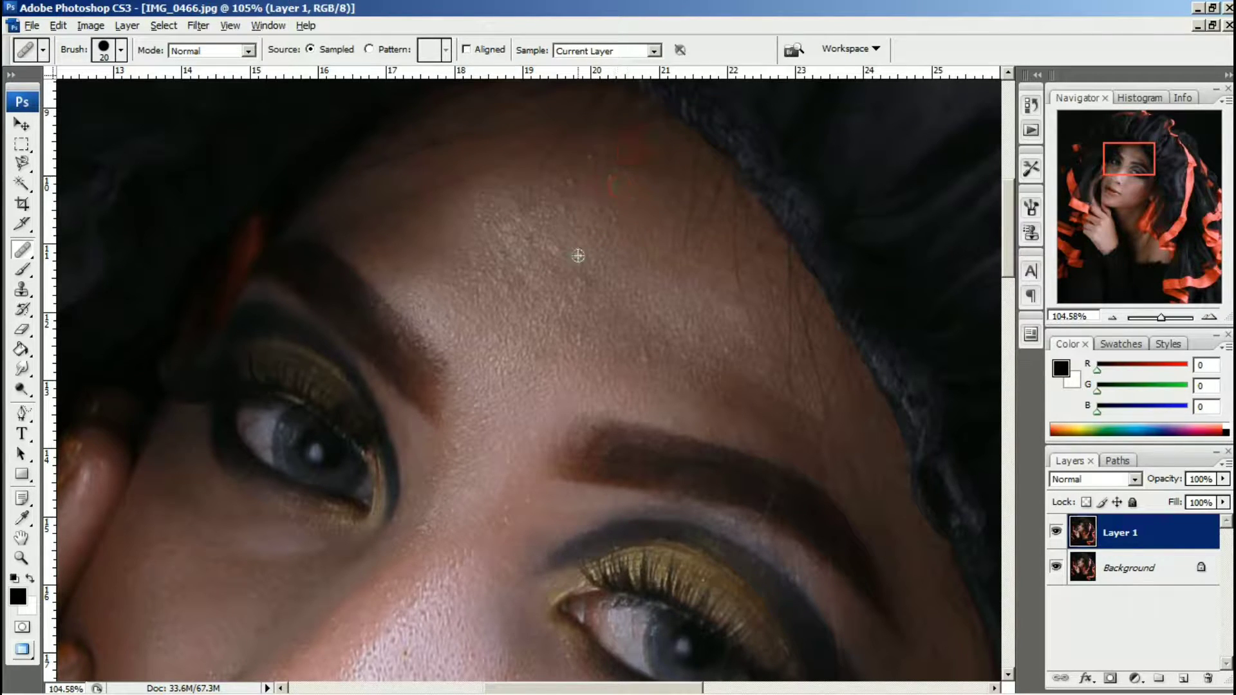
{"action": "left_click_drag", "start_coordinate": [602, 153], "coordinate": [594, 165]}
{"action": "left_click", "coordinate": [566, 191], "text": "alt"}
Heal the rough skin around the shiny patch in the centre of the forehead.
{"action": "scroll", "coordinate": [566, 280], "scroll_direction": "down", "scroll_amount": 3}
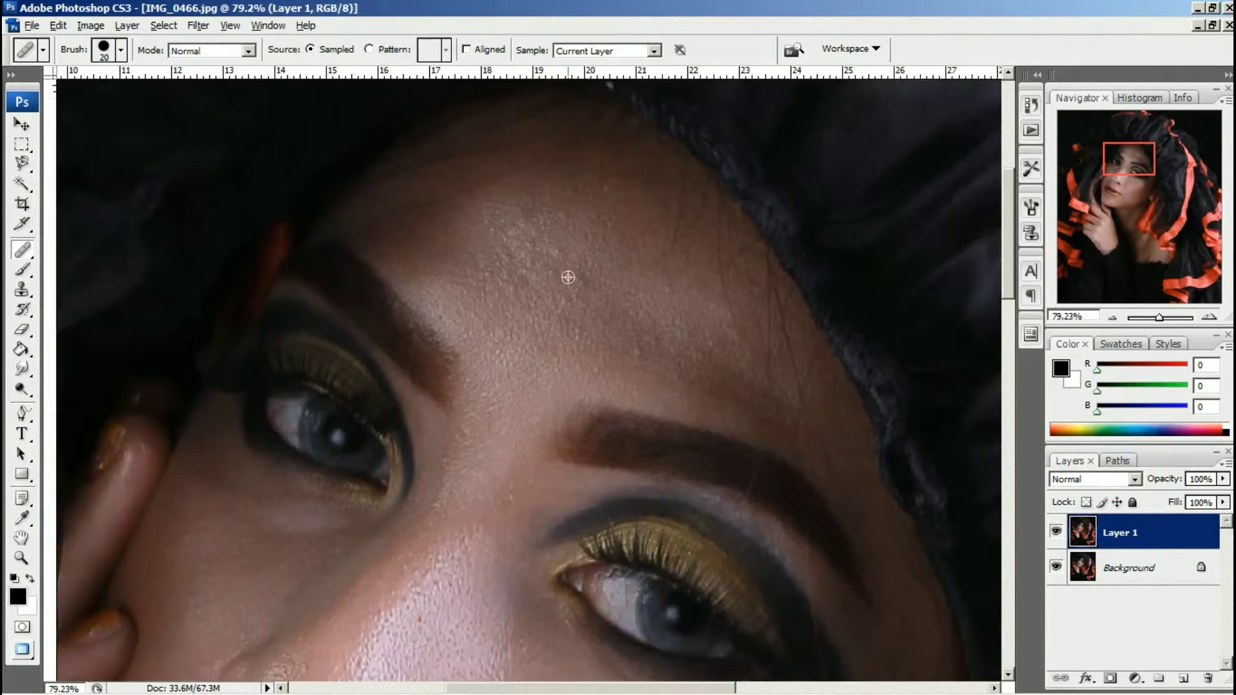
{"action": "scroll", "coordinate": [522, 201], "scroll_direction": "up", "scroll_amount": 2}
{"action": "left_click", "coordinate": [572, 230]}
{"action": "left_click", "coordinate": [542, 269], "text": "alt"}
{"action": "left_click_drag", "start_coordinate": [546, 242], "coordinate": [568, 183]}
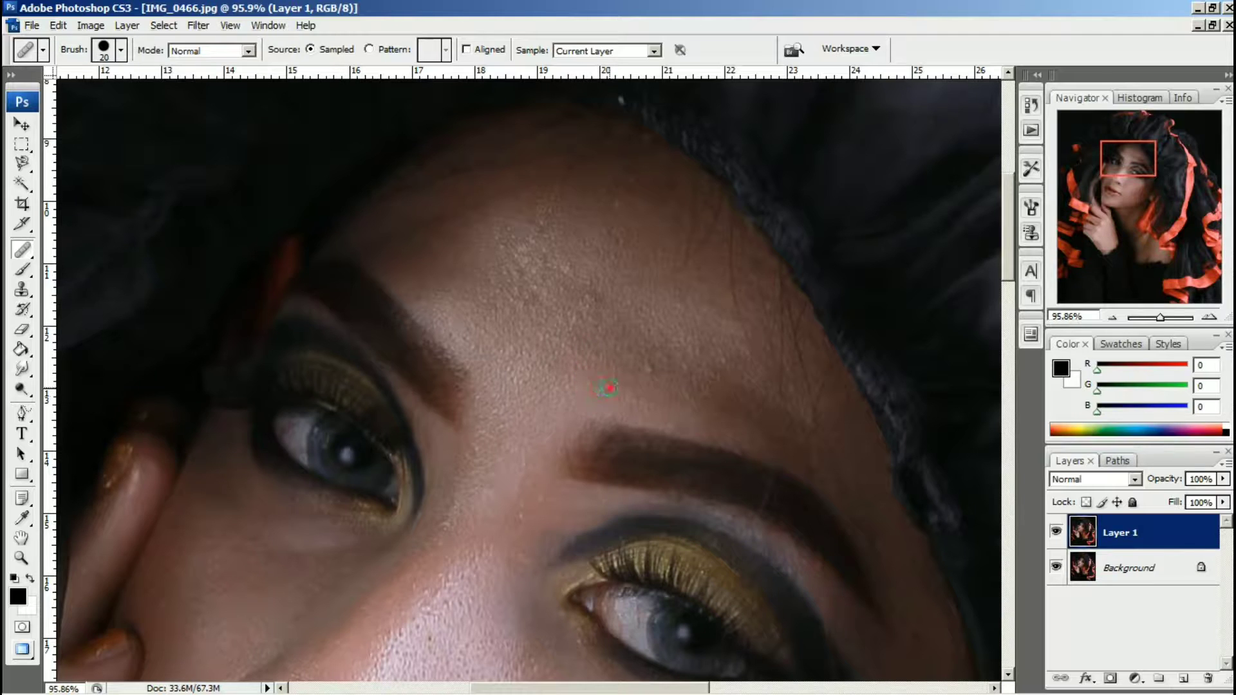
Heal the uneven spots above the right-hand eyebrow and across the middle of the forehead.
{"action": "left_click_drag", "start_coordinate": [650, 363], "coordinate": [621, 385]}
{"action": "left_click_drag", "start_coordinate": [720, 358], "coordinate": [681, 327]}
{"action": "left_click", "coordinate": [707, 399], "text": "alt"}
{"action": "left_click", "coordinate": [681, 384]}
{"action": "left_click", "coordinate": [608, 303], "text": "alt"}
{"action": "left_click_drag", "start_coordinate": [592, 281], "coordinate": [558, 267]}
Heal the remaining marks and fine stray hairs on the right-hand side of the forehead.
{"action": "left_click", "coordinate": [632, 230], "text": "alt"}
{"action": "left_click", "coordinate": [614, 202]}
{"action": "mouse_move", "coordinate": [708, 348]}
{"action": "left_mouse_down"}
{"action": "mouse_move", "coordinate": [691, 337]}
{"action": "mouse_move", "coordinate": [665, 381]}
{"action": "mouse_move", "coordinate": [713, 386]}
{"action": "left_mouse_up"}
{"action": "left_click", "coordinate": [678, 397], "text": "alt"}
{"action": "left_click", "coordinate": [639, 298], "text": "alt"}
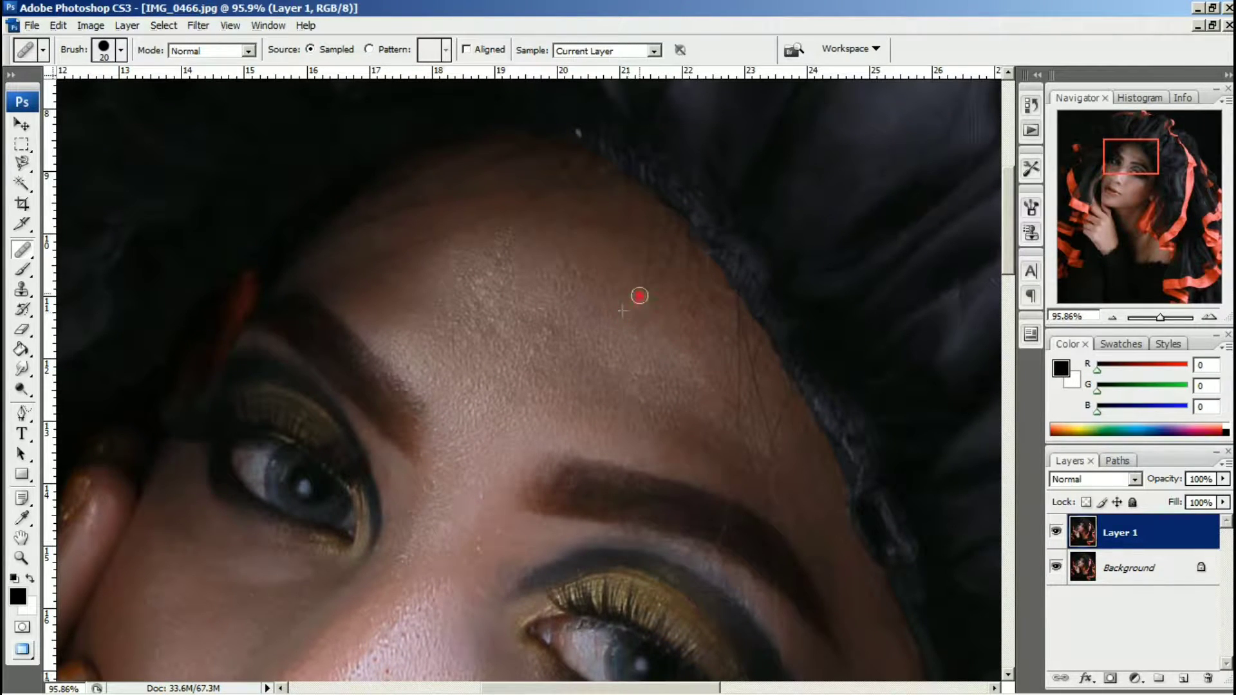
{"action": "left_click", "coordinate": [670, 269]}
Reduce the Healing Brush to 15 px and remove the stray hairs over the right-hand eyebrow and beneath it.
{"action": "left_click_drag", "start_coordinate": [701, 486], "coordinate": [649, 362]}
{"action": "scroll", "coordinate": [651, 358], "scroll_direction": "up", "scroll_amount": 2}
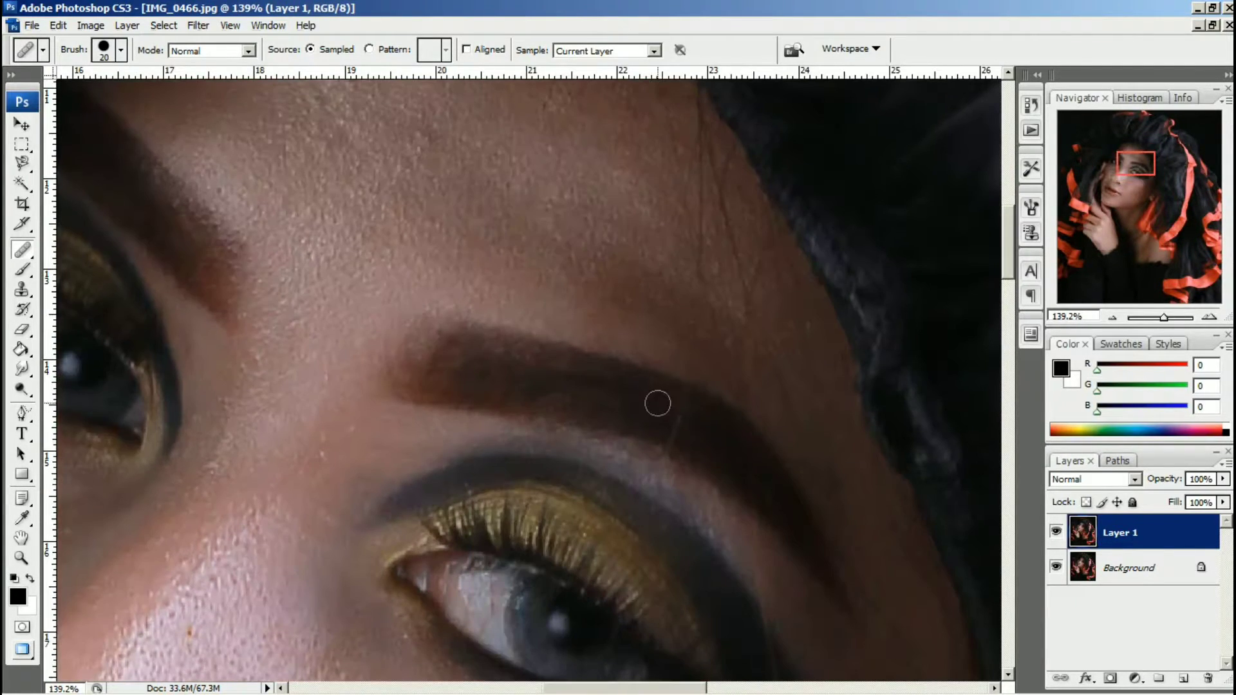
{"action": "key", "text": "["}
{"action": "left_click", "coordinate": [679, 412]}
{"action": "left_click", "coordinate": [674, 490], "text": "alt"}
{"action": "left_click", "coordinate": [756, 554]}
{"action": "left_click", "coordinate": [738, 487], "text": "alt"}
Heal away the long stray hairs along the right-hand edge of the forehead beside the headdress.
{"action": "left_click_drag", "start_coordinate": [688, 249], "coordinate": [666, 402]}
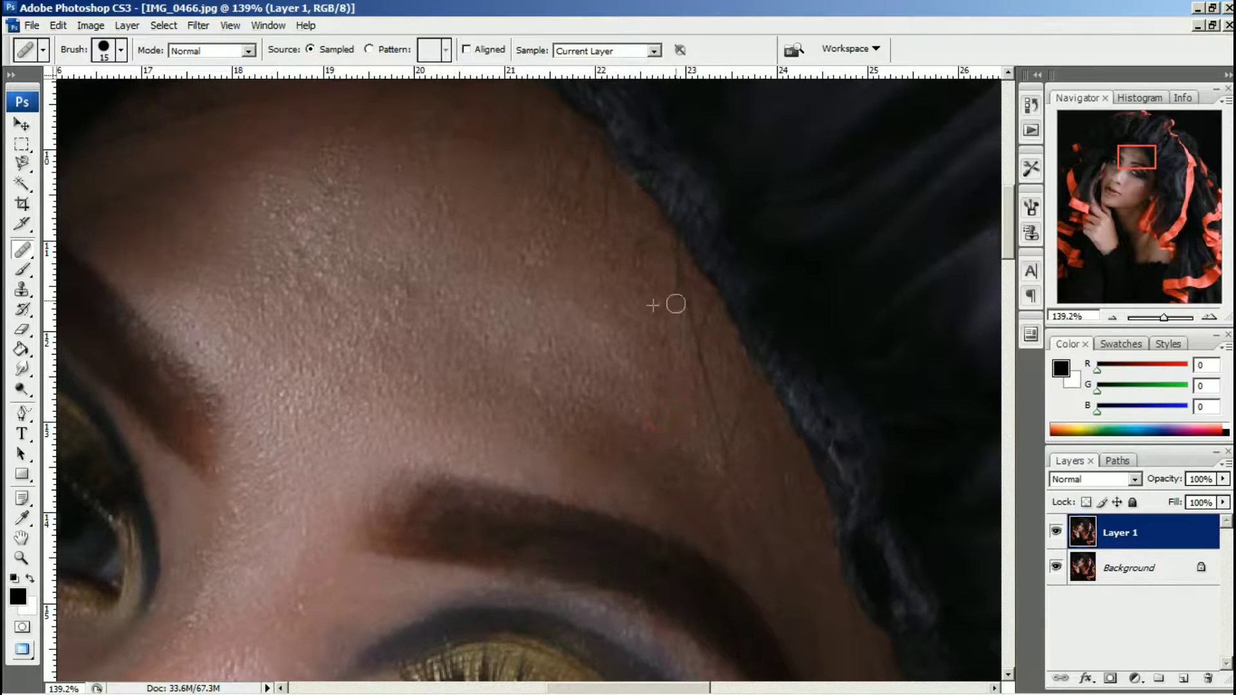
{"action": "mouse_move", "coordinate": [721, 462]}
{"action": "left_mouse_down"}
{"action": "mouse_move", "coordinate": [706, 368]}
{"action": "mouse_move", "coordinate": [675, 317]}
{"action": "left_mouse_up"}
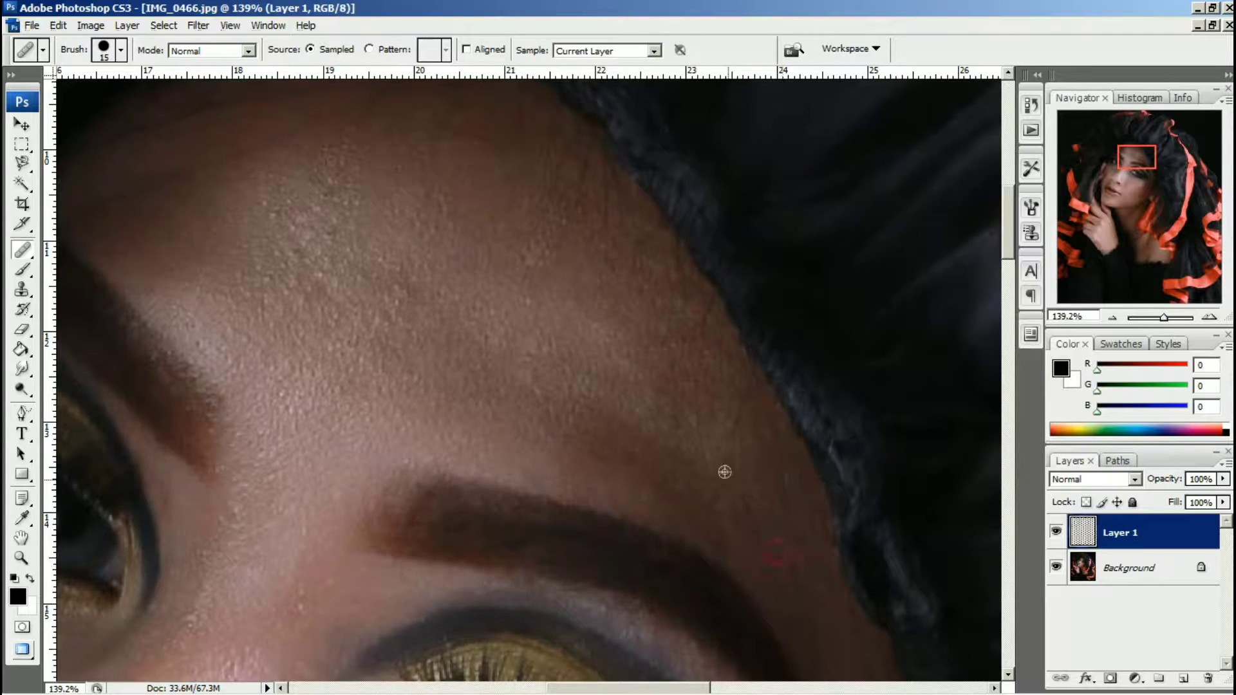
{"action": "left_click", "coordinate": [727, 549]}
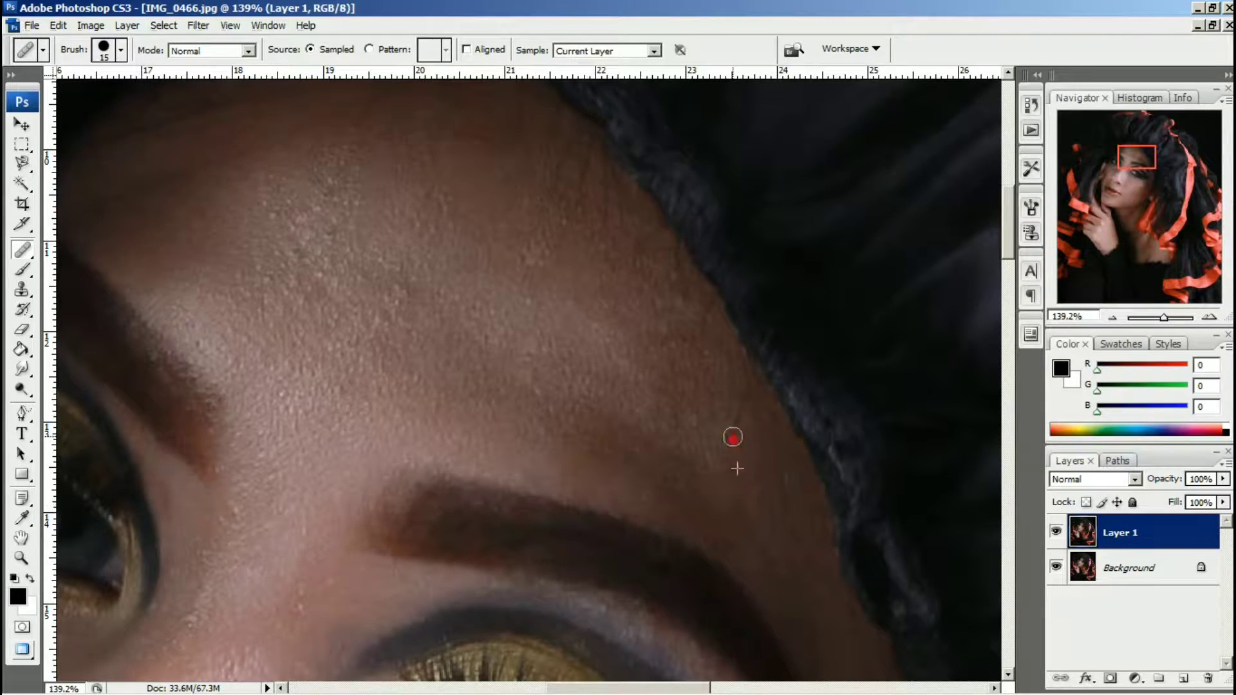
{"action": "scroll", "coordinate": [557, 290], "scroll_direction": "down", "scroll_amount": 1}
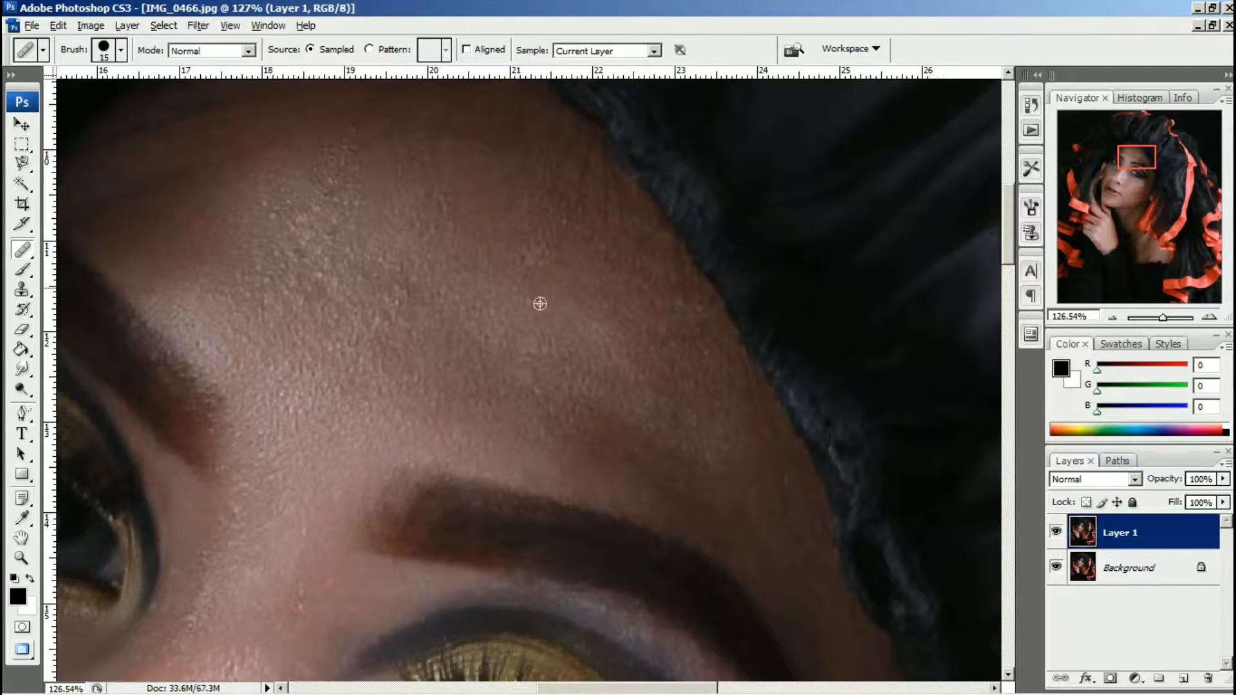
Heal the skin on the left-hand side of the forehead above the eyebrow.
{"action": "left_click_drag", "start_coordinate": [385, 376], "coordinate": [559, 469]}
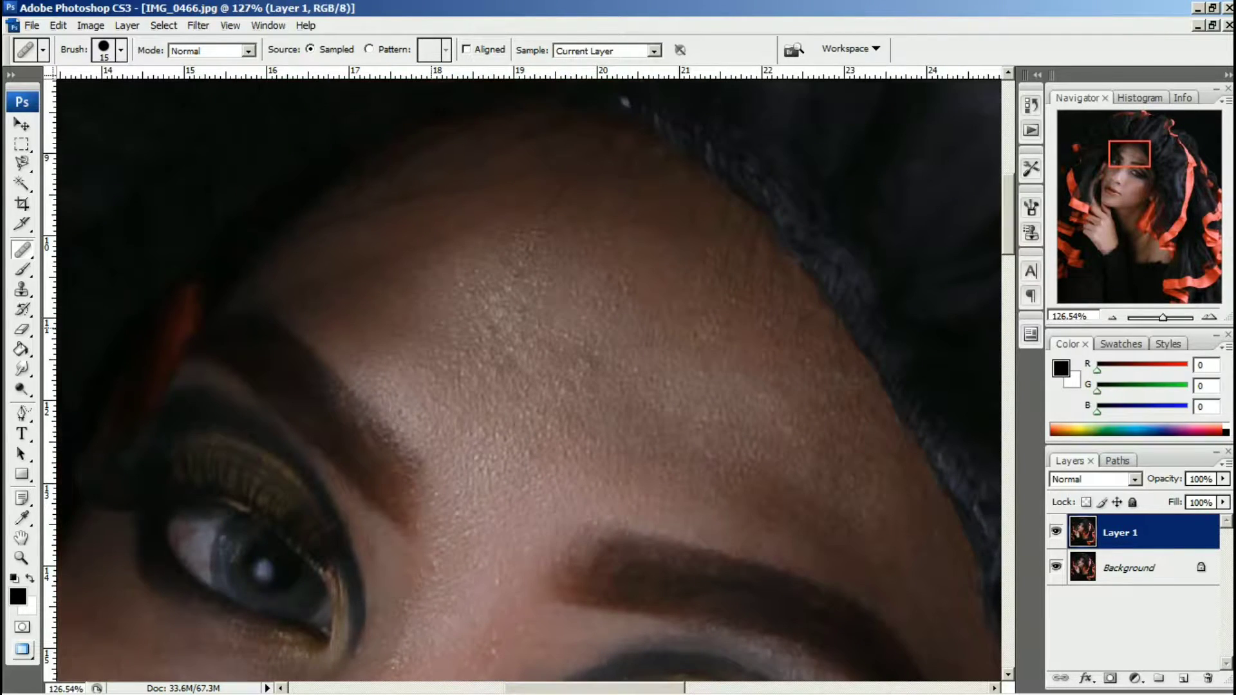
{"action": "left_click_drag", "start_coordinate": [430, 327], "coordinate": [462, 407]}
{"action": "left_click", "coordinate": [395, 401], "text": "alt"}
{"action": "left_click_drag", "start_coordinate": [336, 384], "coordinate": [389, 362]}
{"action": "left_click", "coordinate": [481, 371], "text": "alt"}
{"action": "left_click", "coordinate": [466, 328]}
{"action": "left_click", "coordinate": [527, 385], "text": "alt"}
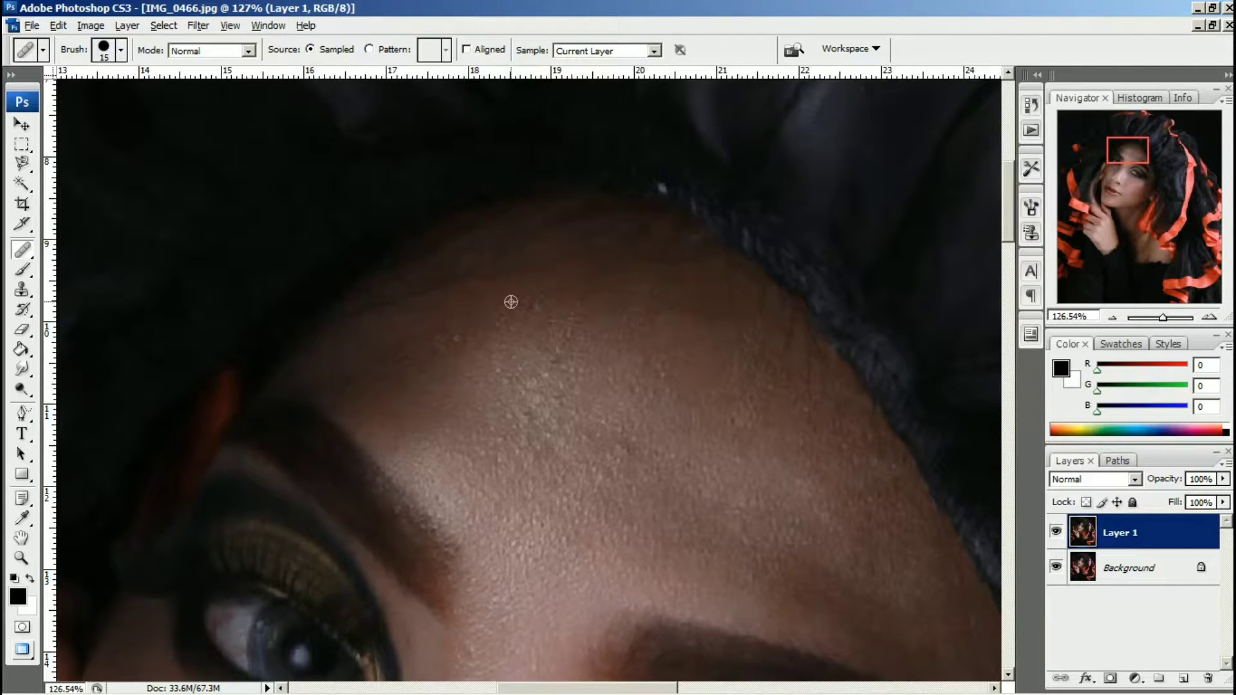
Remove the stray hairs and creases along the upper left-hand edge of the forehead with sampled skin.
{"action": "left_click", "coordinate": [488, 301], "text": "alt"}
{"action": "left_click_drag", "start_coordinate": [497, 316], "coordinate": [474, 321]}
{"action": "left_click", "coordinate": [372, 343], "text": "alt"}
{"action": "left_click_drag", "start_coordinate": [361, 364], "coordinate": [401, 356]}
{"action": "left_click", "coordinate": [533, 299], "text": "alt"}
{"action": "left_click", "coordinate": [360, 333], "text": "alt"}
{"action": "left_click_drag", "start_coordinate": [356, 312], "coordinate": [478, 276]}
{"action": "left_click", "coordinate": [502, 281], "text": "alt"}
Heal the marks on the outer cheek below the outer corner of the right-hand eye.
{"action": "scroll", "coordinate": [494, 372], "scroll_direction": "down", "scroll_amount": 2}
{"action": "key", "text": "alt+space"}
{"action": "key", "text": "Escape"}
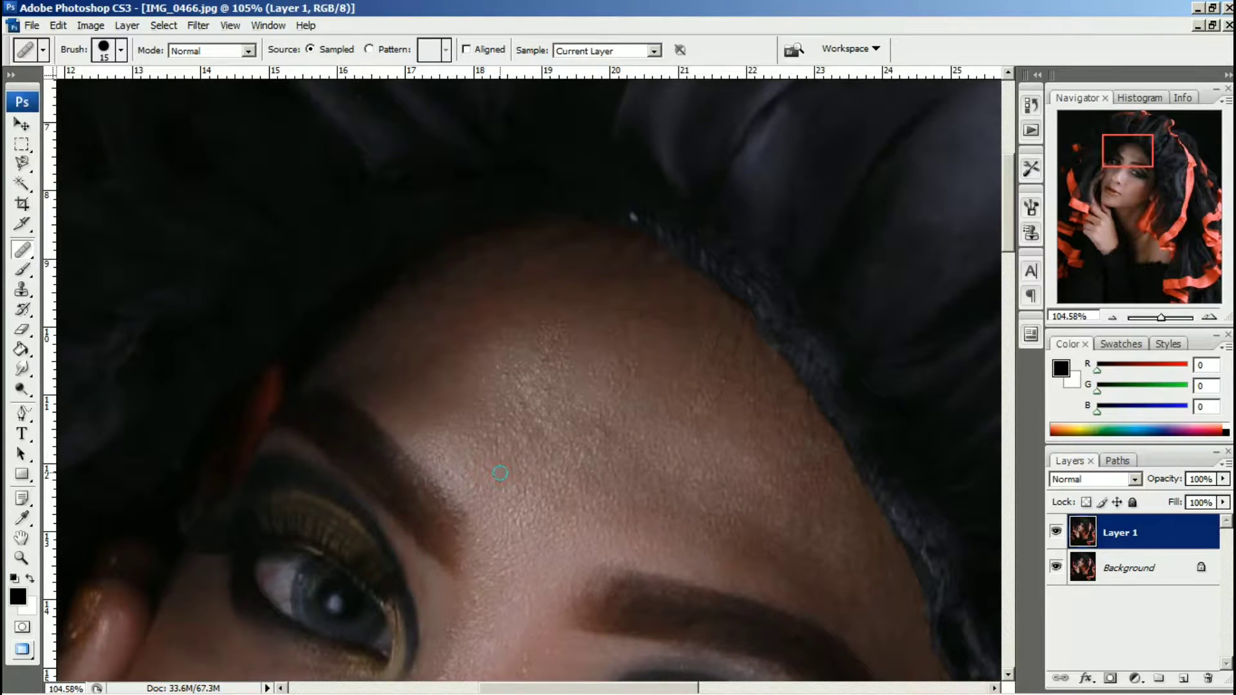
{"action": "left_click_drag", "start_coordinate": [500, 473], "coordinate": [422, 283]}
{"action": "left_click_drag", "start_coordinate": [594, 416], "coordinate": [482, 268]}
{"action": "left_click_drag", "start_coordinate": [548, 463], "coordinate": [575, 336]}
{"action": "mouse_move", "coordinate": [609, 477]}
{"action": "left_mouse_down"}
{"action": "mouse_move", "coordinate": [552, 353]}
{"action": "mouse_move", "coordinate": [489, 387]}
{"action": "left_mouse_up"}
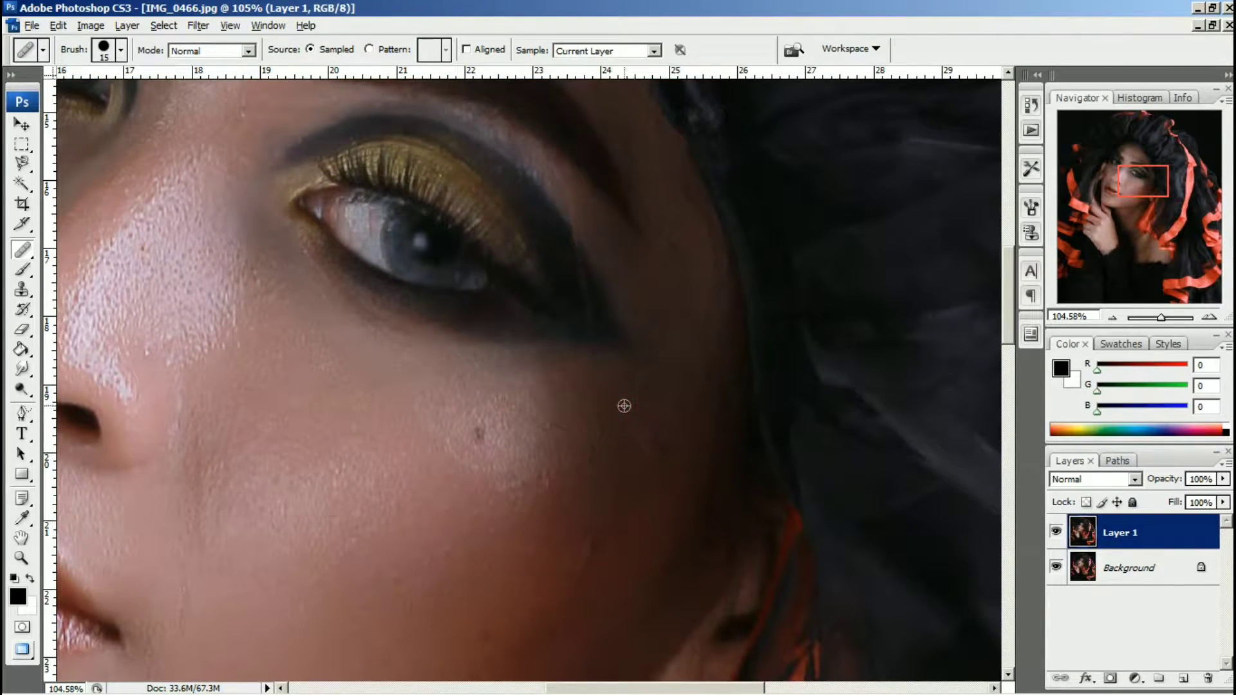
{"action": "left_click", "coordinate": [617, 471], "text": "alt"}
{"action": "left_click", "coordinate": [601, 501]}
{"action": "left_click", "coordinate": [618, 464], "text": "alt"}
{"action": "left_click", "coordinate": [597, 446]}
Clean up the skin and eye shadow along the outer edge of the right-hand eye's dark makeup.
{"action": "left_click", "coordinate": [596, 367], "text": "alt"}
{"action": "left_click", "coordinate": [588, 306]}
{"action": "left_click", "coordinate": [599, 341], "text": "alt"}
{"action": "left_click", "coordinate": [584, 306]}
{"action": "left_click", "coordinate": [577, 270]}
{"action": "left_click", "coordinate": [568, 300], "text": "alt"}
{"action": "left_click", "coordinate": [577, 275]}
{"action": "left_click", "coordinate": [591, 312], "text": "alt"}
{"action": "left_click", "coordinate": [591, 322]}
{"action": "left_click", "coordinate": [589, 287], "text": "alt"}
{"action": "left_click", "coordinate": [575, 288]}
Heal the spots between the eyebrows and on the bridge of the nose, including the small orange blemish.
{"action": "scroll", "coordinate": [533, 317], "scroll_direction": "down", "scroll_amount": 1}
{"action": "scroll", "coordinate": [533, 316], "scroll_direction": "up", "scroll_amount": 2}
{"action": "scroll", "coordinate": [495, 315], "scroll_direction": "up", "scroll_amount": 3}
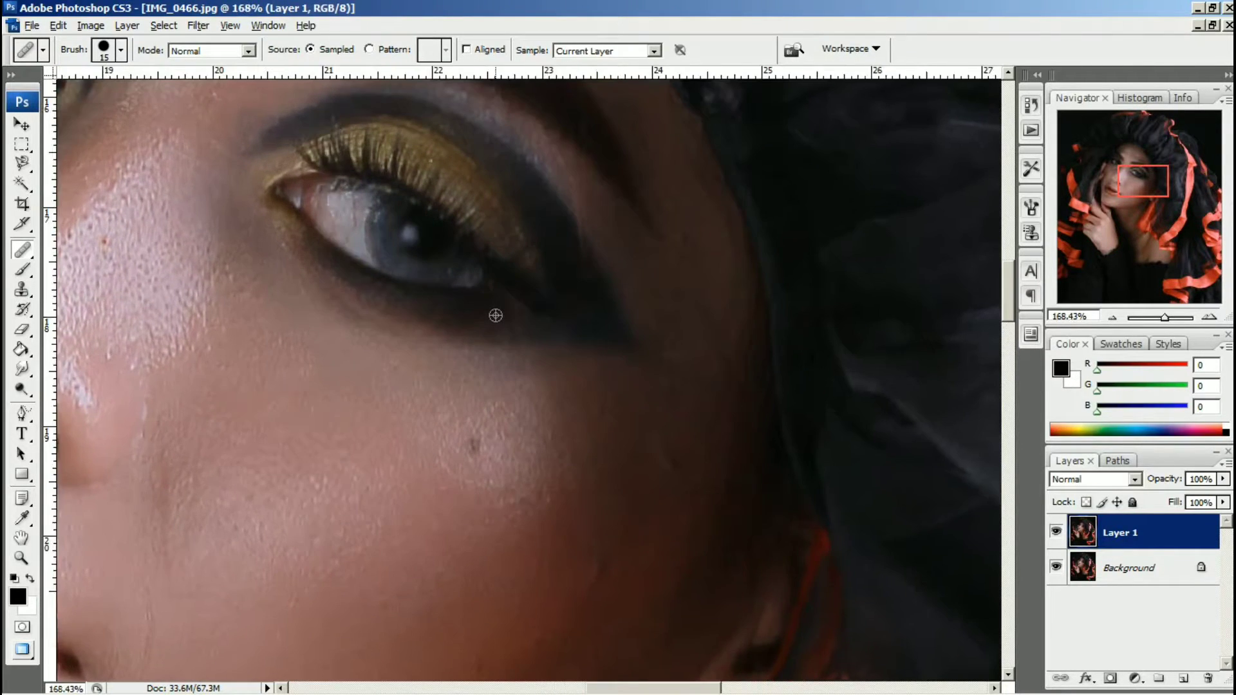
{"action": "left_click_drag", "start_coordinate": [340, 257], "coordinate": [589, 418]}
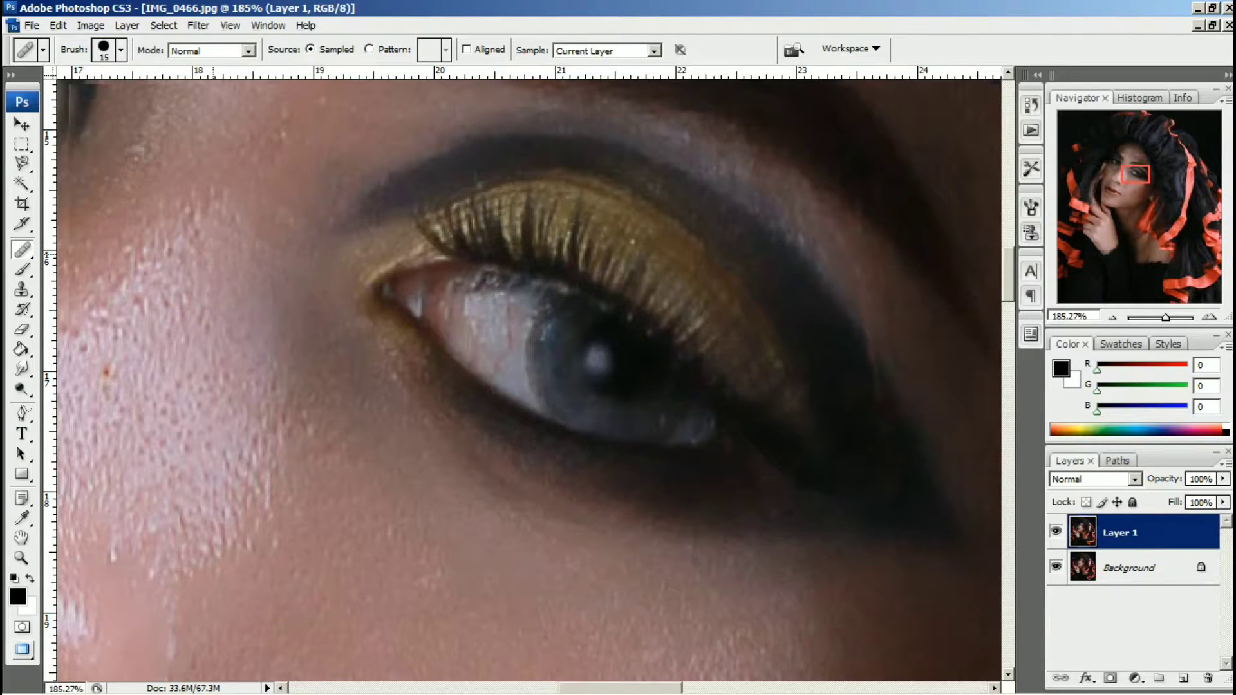
{"action": "left_click_drag", "start_coordinate": [210, 251], "coordinate": [455, 386]}
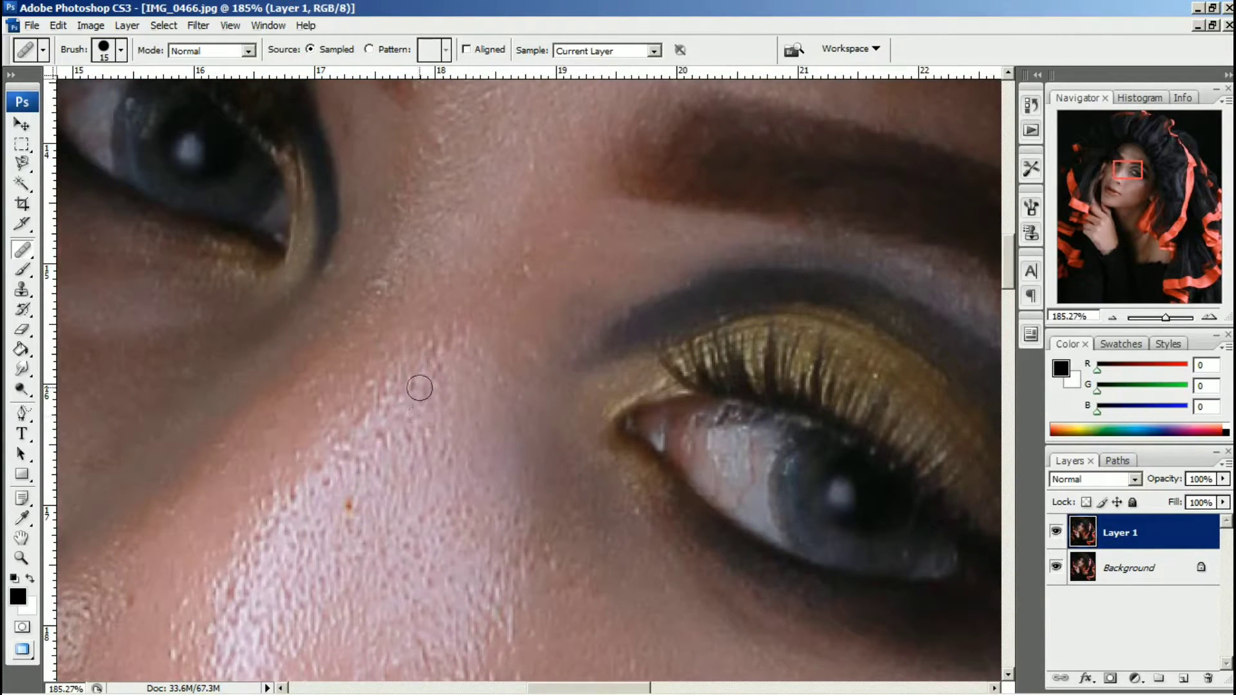
{"action": "left_click", "coordinate": [562, 235]}
{"action": "left_click_drag", "start_coordinate": [379, 287], "coordinate": [387, 280]}
{"action": "left_click", "coordinate": [350, 506]}
{"action": "left_click", "coordinate": [296, 449]}
{"action": "left_click", "coordinate": [335, 407]}
Reduce the Healing Brush to 9 px and heal the small spots around the nose tip and nostrils.
{"action": "scroll", "coordinate": [249, 470], "scroll_direction": "down", "scroll_amount": 3}
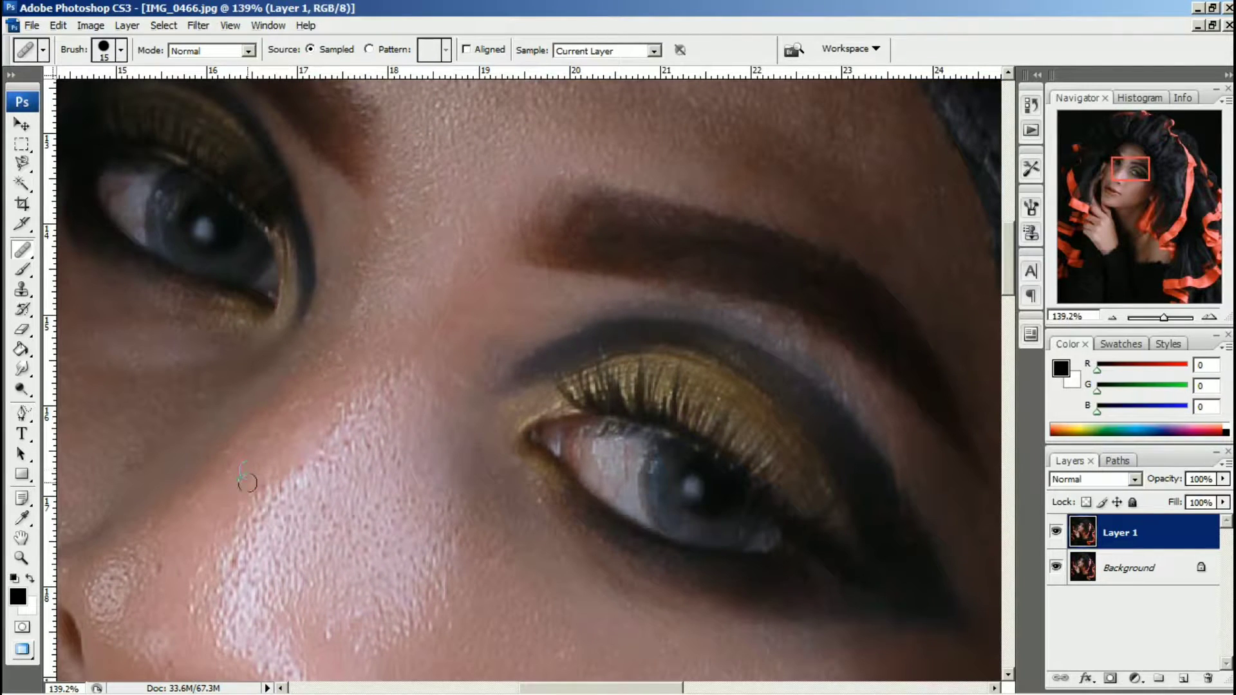
{"action": "mouse_move", "coordinate": [244, 459]}
{"action": "left_mouse_down"}
{"action": "mouse_move", "coordinate": [304, 350]}
{"action": "mouse_move", "coordinate": [302, 279]}
{"action": "mouse_move", "coordinate": [271, 177]}
{"action": "mouse_move", "coordinate": [317, 177]}
{"action": "mouse_move", "coordinate": [342, 196]}
{"action": "left_mouse_up"}
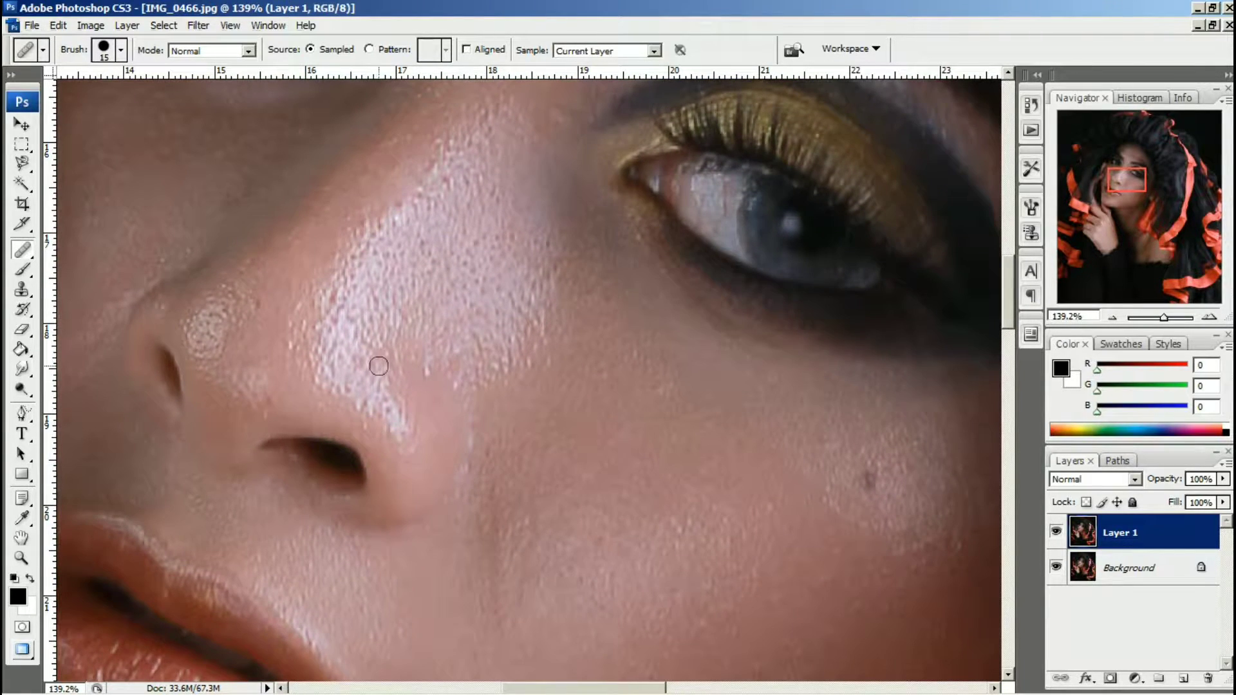
{"action": "key", "text": "bracketleft"}
{"action": "key", "text": "bracketleft"}
{"action": "left_click", "coordinate": [427, 371]}
{"action": "left_click", "coordinate": [456, 389]}
{"action": "left_click", "coordinate": [284, 359], "text": "alt"}
{"action": "mouse_move", "coordinate": [289, 315]}
{"action": "left_mouse_down"}
{"action": "mouse_move", "coordinate": [291, 332]}
{"action": "mouse_move", "coordinate": [322, 328]}
{"action": "left_mouse_up"}
{"action": "left_click", "coordinate": [269, 295], "text": "alt"}
{"action": "left_click", "coordinate": [241, 329]}
{"action": "left_click_drag", "start_coordinate": [329, 251], "coordinate": [386, 335]}
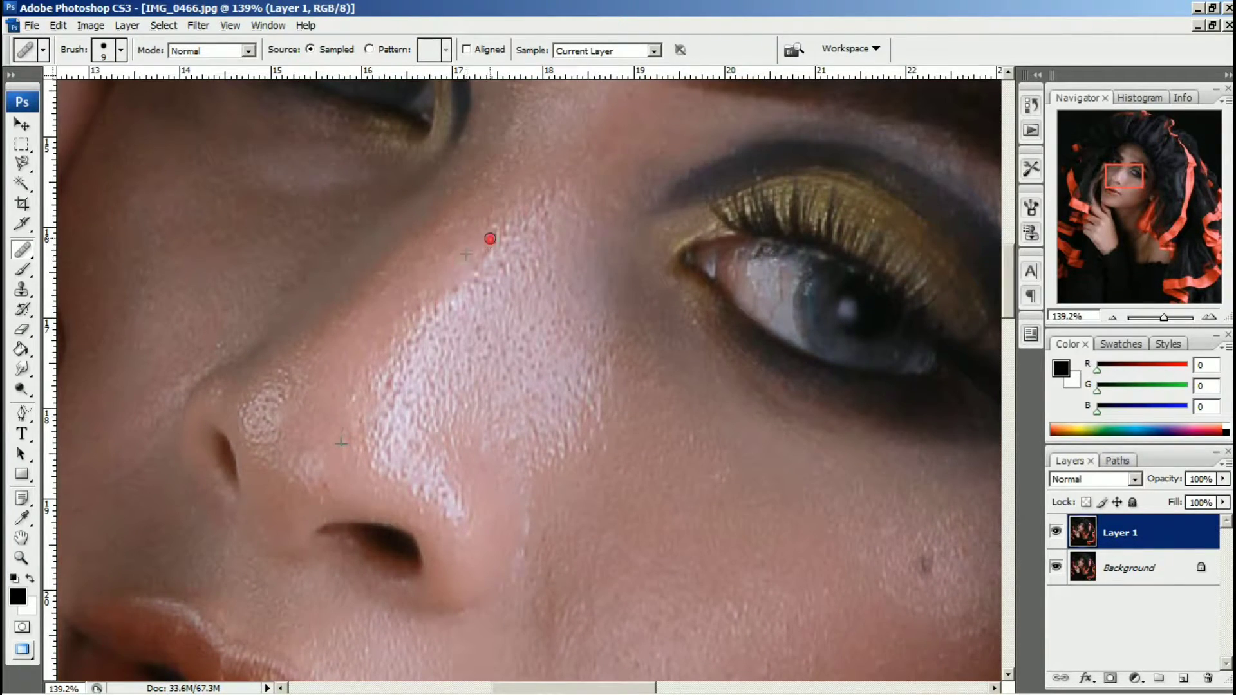
Heal the small blemishes around the mouth and smooth the crease between the nose and the right-hand cheek.
{"action": "scroll", "coordinate": [425, 357], "scroll_direction": "down", "scroll_amount": 5}
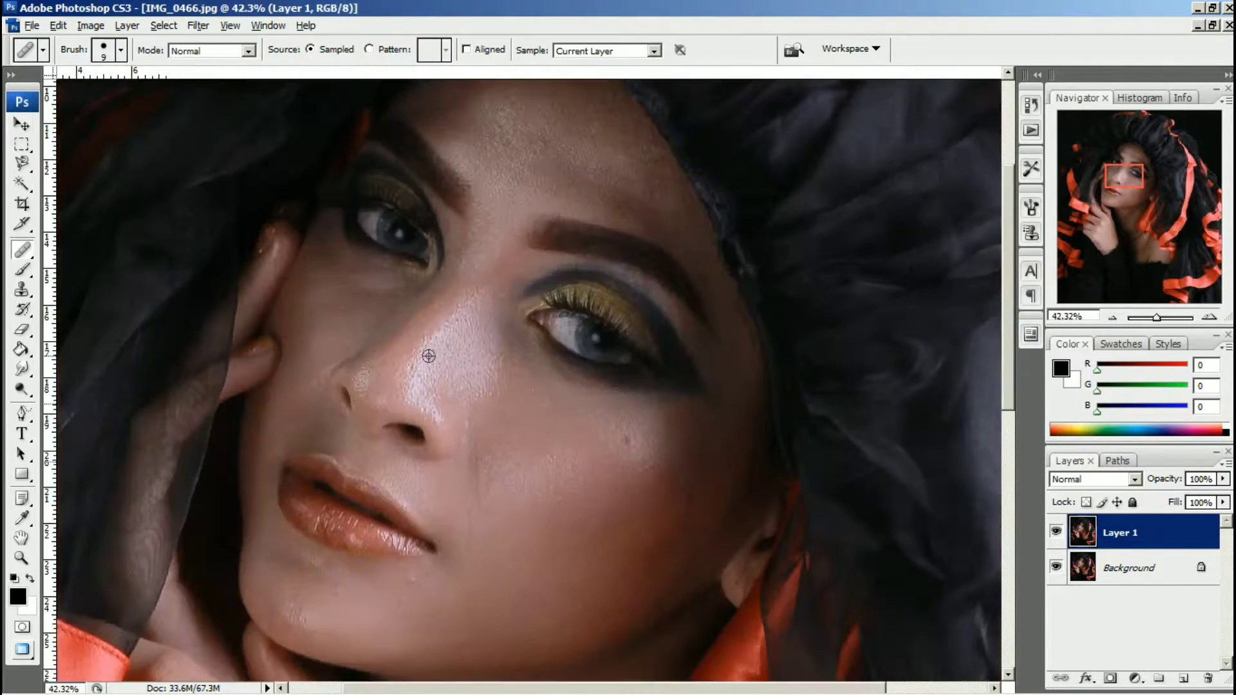
{"action": "scroll", "coordinate": [428, 356], "scroll_direction": "down", "scroll_amount": 2}
{"action": "scroll", "coordinate": [403, 489], "scroll_direction": "up", "scroll_amount": 4}
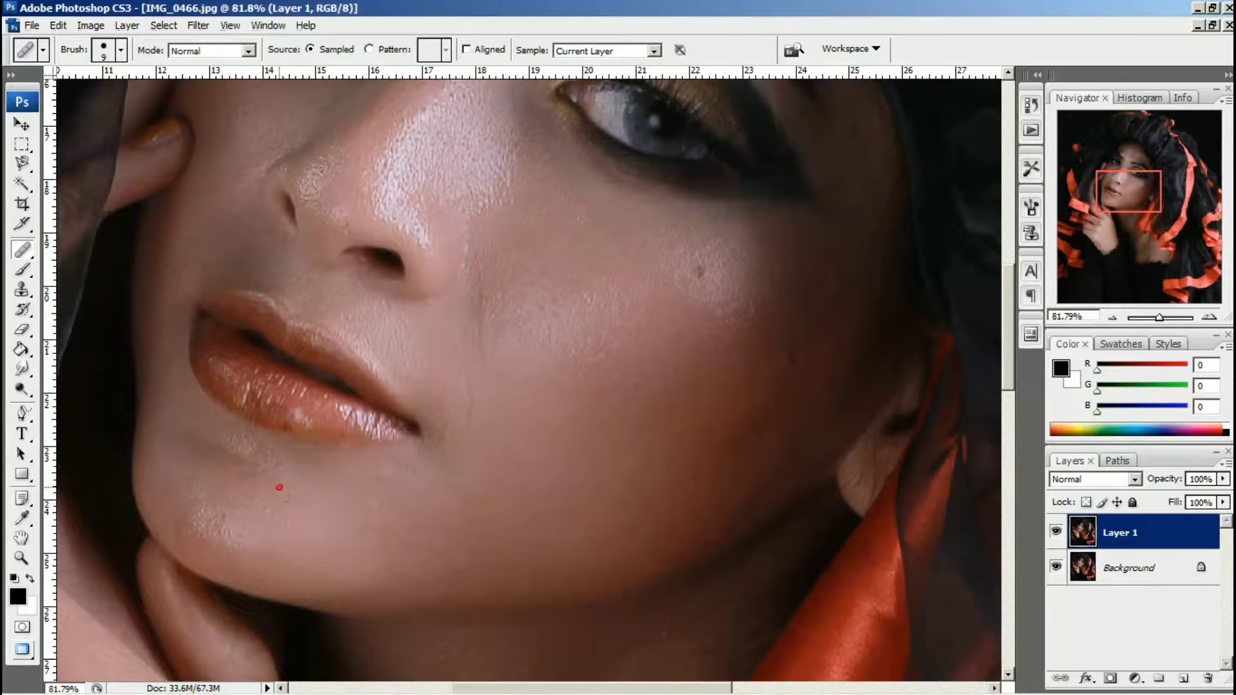
{"action": "scroll", "coordinate": [289, 508], "scroll_direction": "up", "scroll_amount": 2}
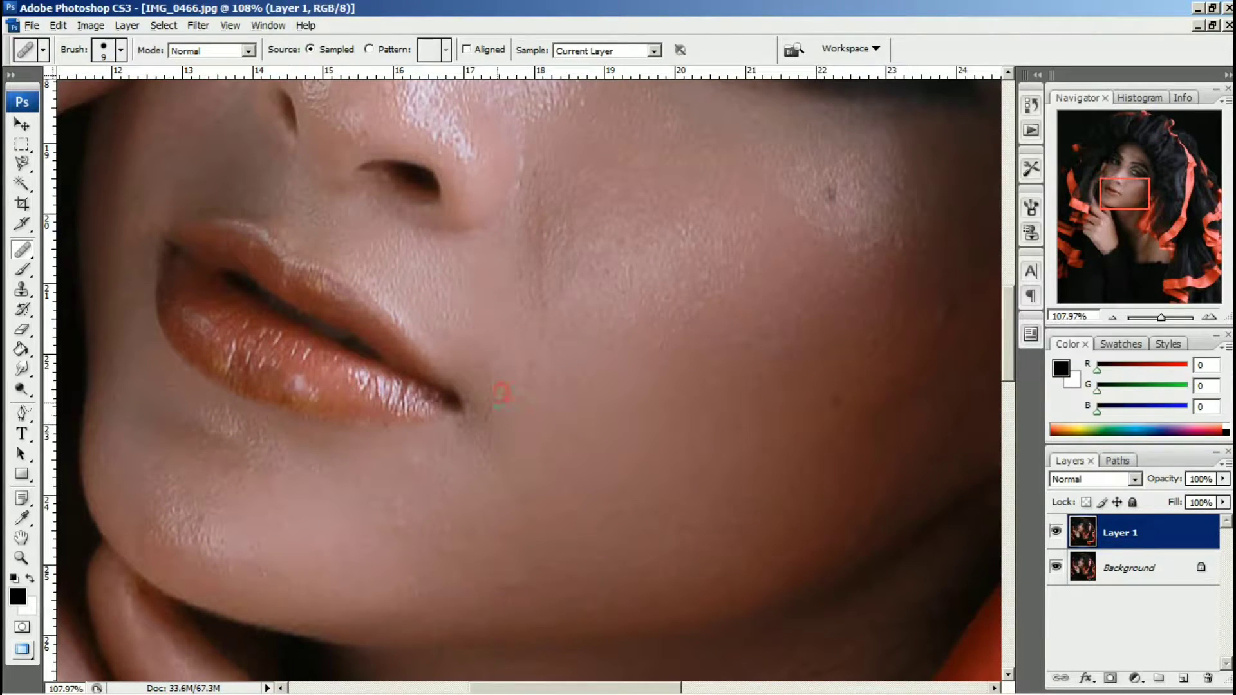
{"action": "scroll", "coordinate": [569, 318], "scroll_direction": "up", "scroll_amount": 3}
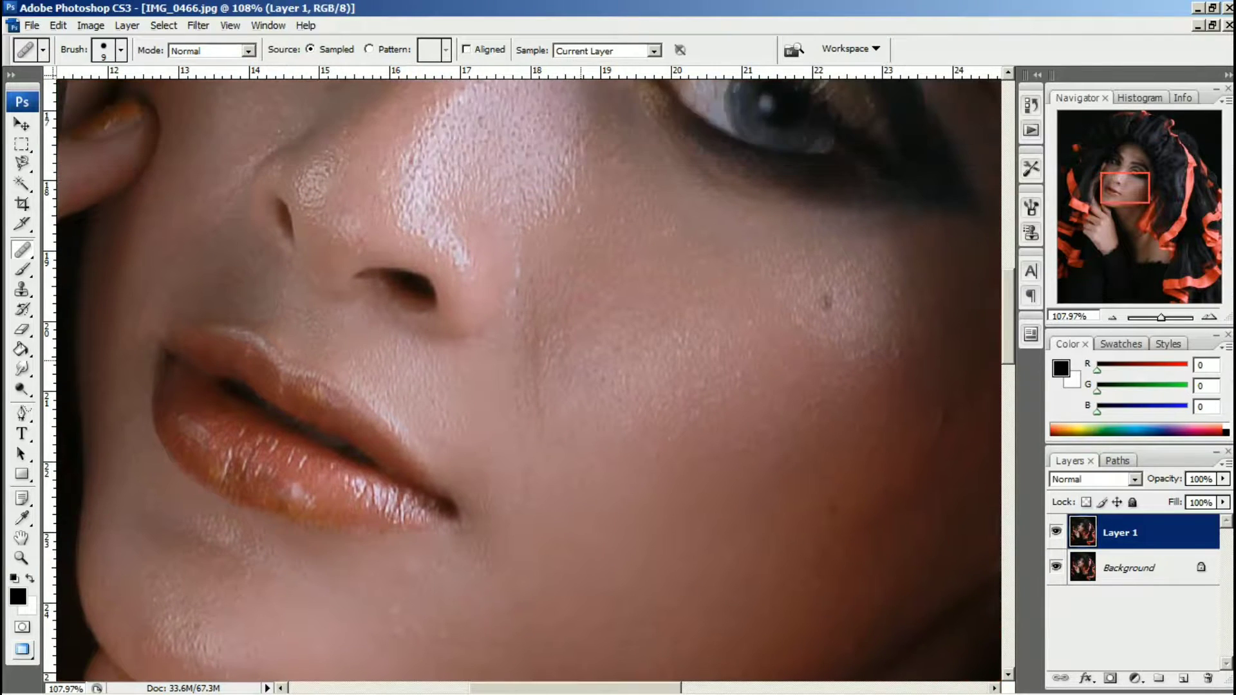
{"action": "left_click_drag", "start_coordinate": [537, 378], "coordinate": [536, 350]}
{"action": "left_click", "coordinate": [558, 412], "text": "alt"}
{"action": "left_click", "coordinate": [547, 392]}
{"action": "left_click", "coordinate": [570, 362], "text": "alt"}
{"action": "left_click_drag", "start_coordinate": [539, 354], "coordinate": [534, 380]}
{"action": "scroll", "coordinate": [578, 402], "scroll_direction": "down", "scroll_amount": 5}
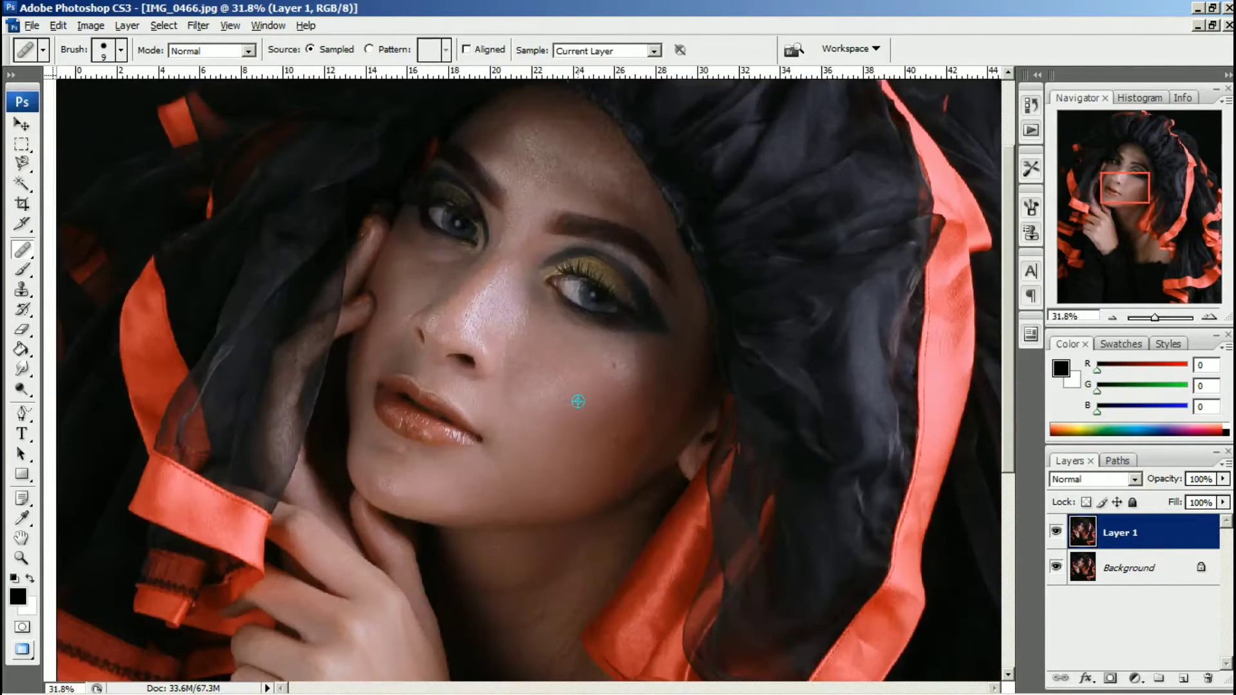
{"action": "scroll", "coordinate": [578, 402], "scroll_direction": "down", "scroll_amount": 2}
{"action": "scroll", "coordinate": [535, 421], "scroll_direction": "up", "scroll_amount": 3}
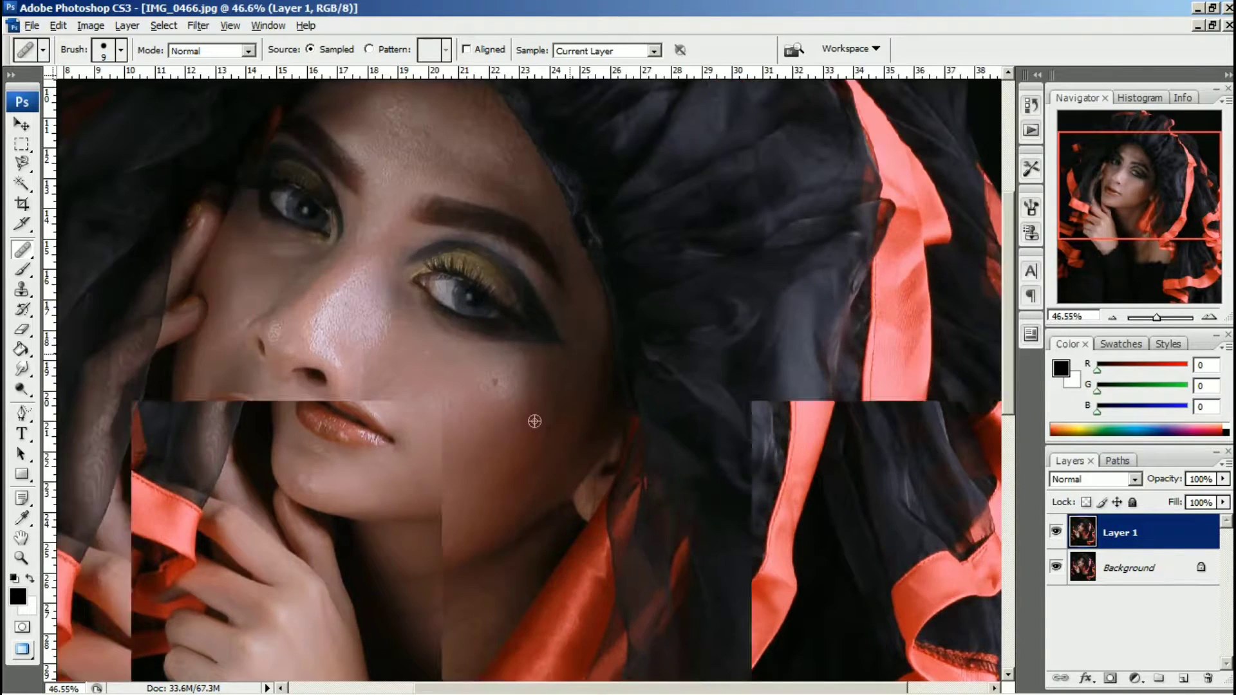
Heal the dark spot and the small blemishes on the right-hand cheek.
{"action": "scroll", "coordinate": [535, 421], "scroll_direction": "up", "scroll_amount": 4}
{"action": "key", "text": "alt+space"}
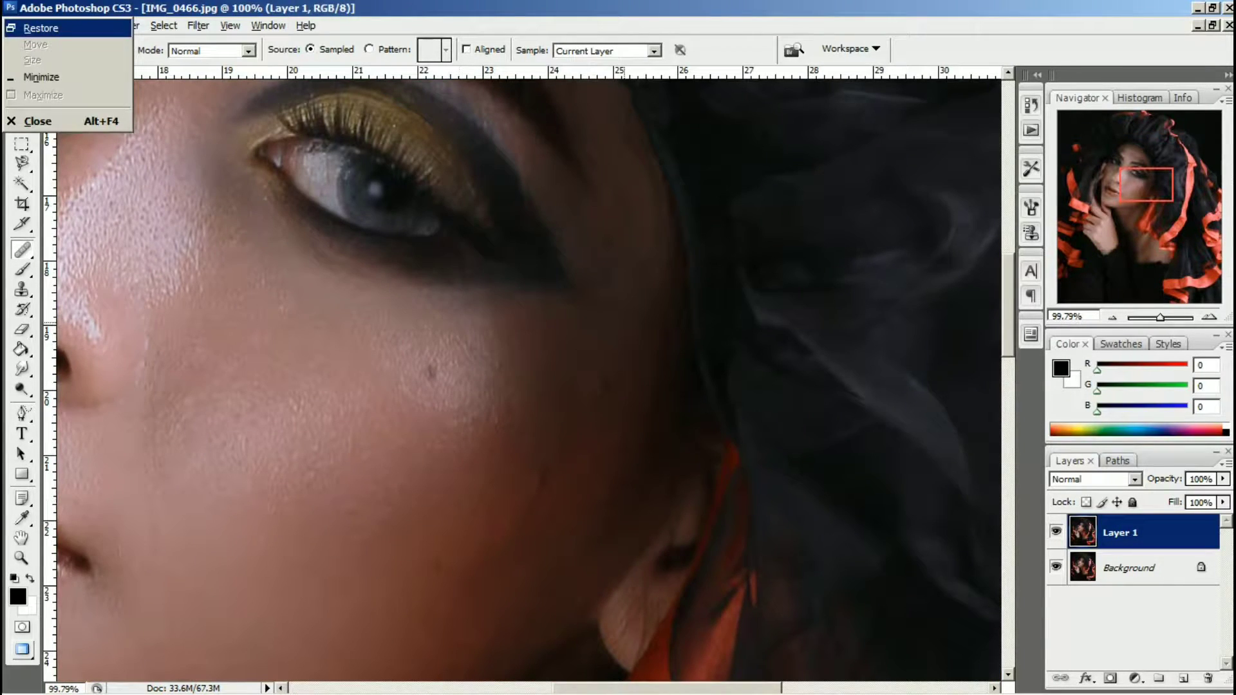
{"action": "left_click", "coordinate": [963, 33]}
{"action": "left_click_drag", "start_coordinate": [684, 328], "coordinate": [728, 209]}
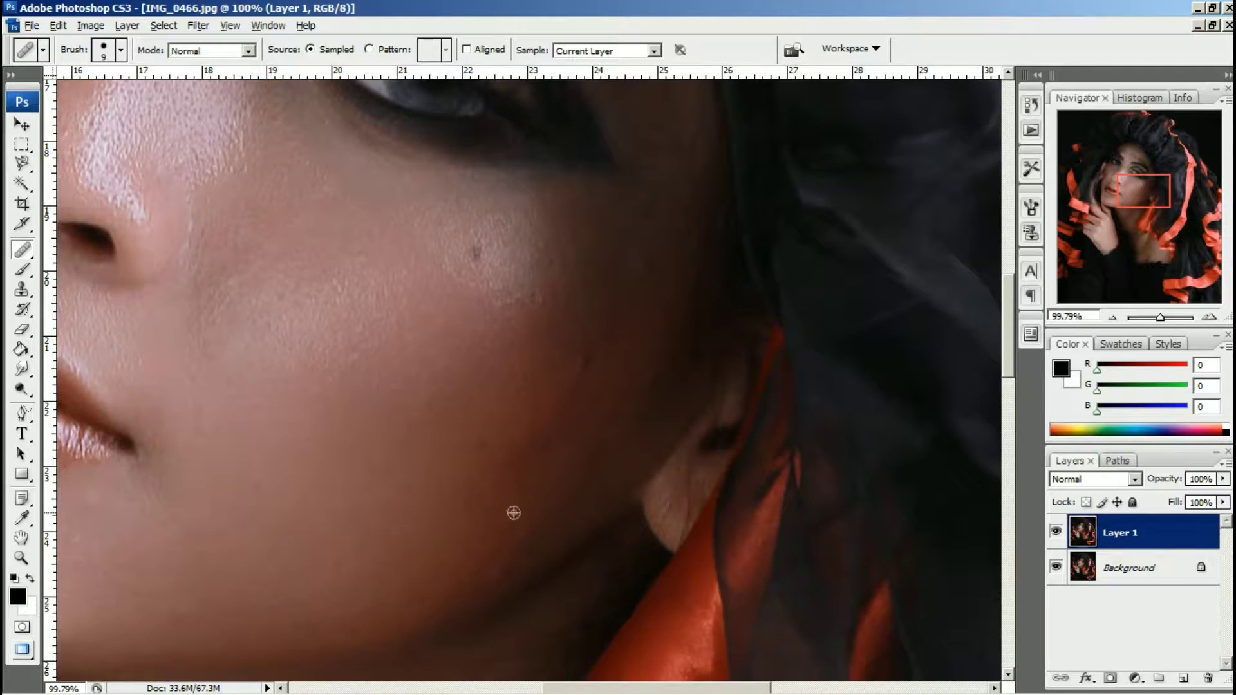
{"action": "left_click", "coordinate": [581, 367]}
{"action": "left_click", "coordinate": [583, 415]}
{"action": "left_click", "coordinate": [609, 351]}
{"action": "left_click", "coordinate": [476, 296], "text": "alt"}
{"action": "scroll", "coordinate": [325, 313], "scroll_direction": "down", "scroll_amount": 3}
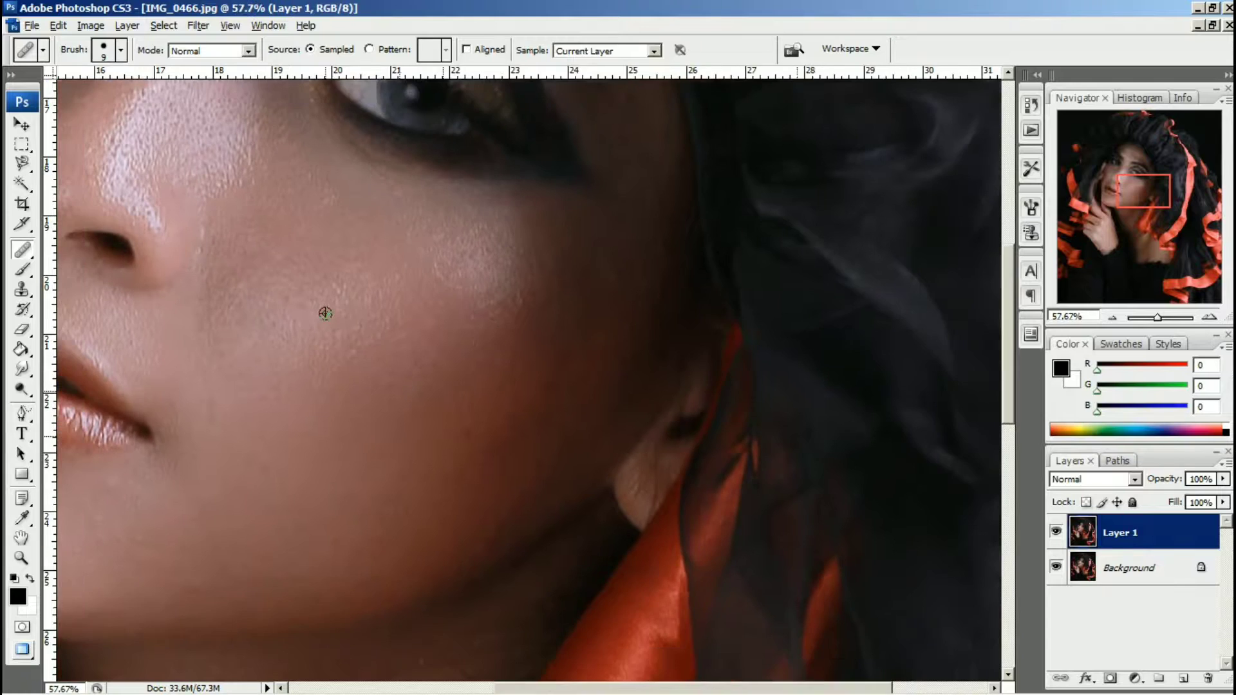
{"action": "scroll", "coordinate": [325, 314], "scroll_direction": "down", "scroll_amount": 3}
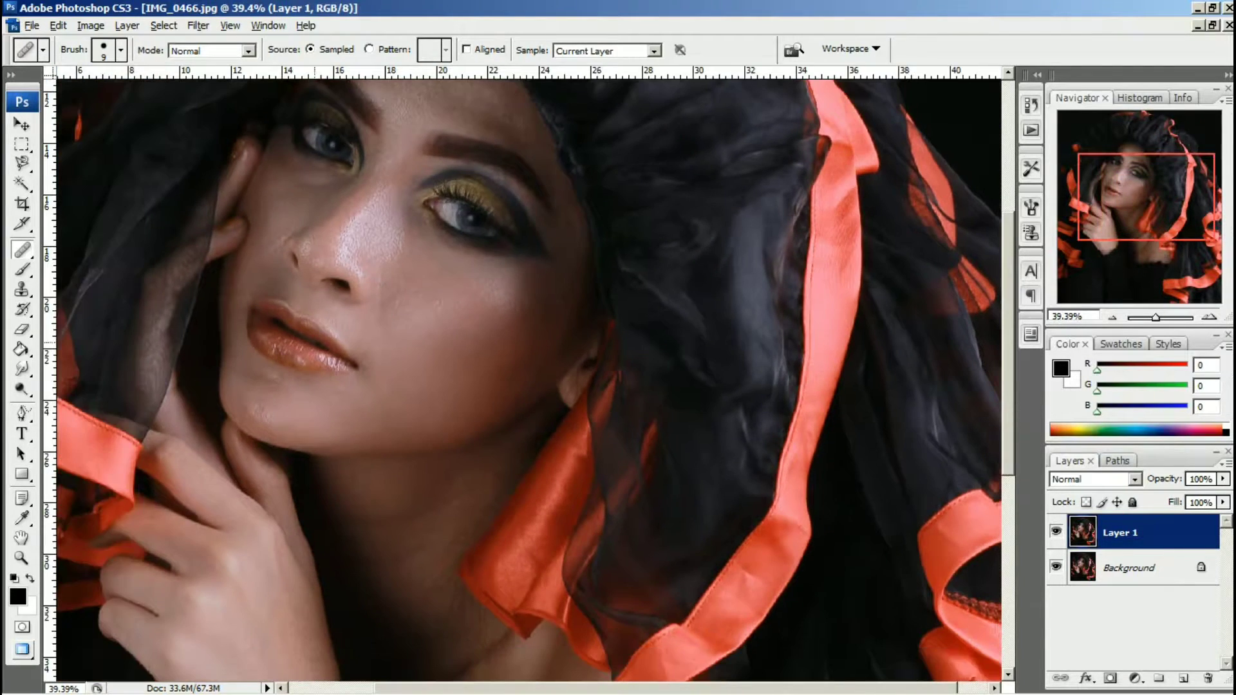
Examine the fingers, chin and lips up close for remaining blemishes.
{"action": "key", "text": "alt+space"}
{"action": "key", "text": "Escape"}
{"action": "mouse_move", "coordinate": [300, 369]}
{"action": "left_mouse_down"}
{"action": "mouse_move", "coordinate": [421, 188]}
{"action": "mouse_move", "coordinate": [428, 147]}
{"action": "mouse_move", "coordinate": [389, 111]}
{"action": "mouse_move", "coordinate": [477, 193]}
{"action": "mouse_move", "coordinate": [475, 220]}
{"action": "left_mouse_up"}
{"action": "scroll", "coordinate": [320, 362], "scroll_direction": "up", "scroll_amount": 5}
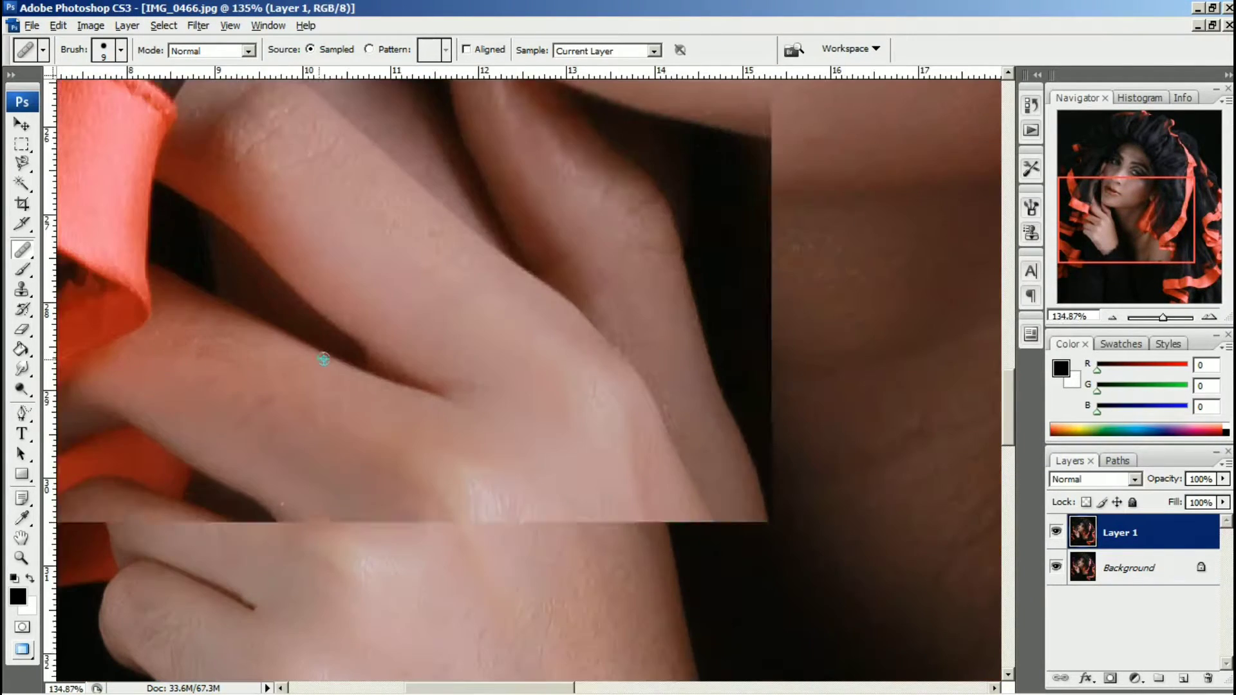
{"action": "key", "text": "alt+space"}
{"action": "left_click", "coordinate": [497, 207]}
{"action": "left_click_drag", "start_coordinate": [494, 215], "coordinate": [458, 675]}
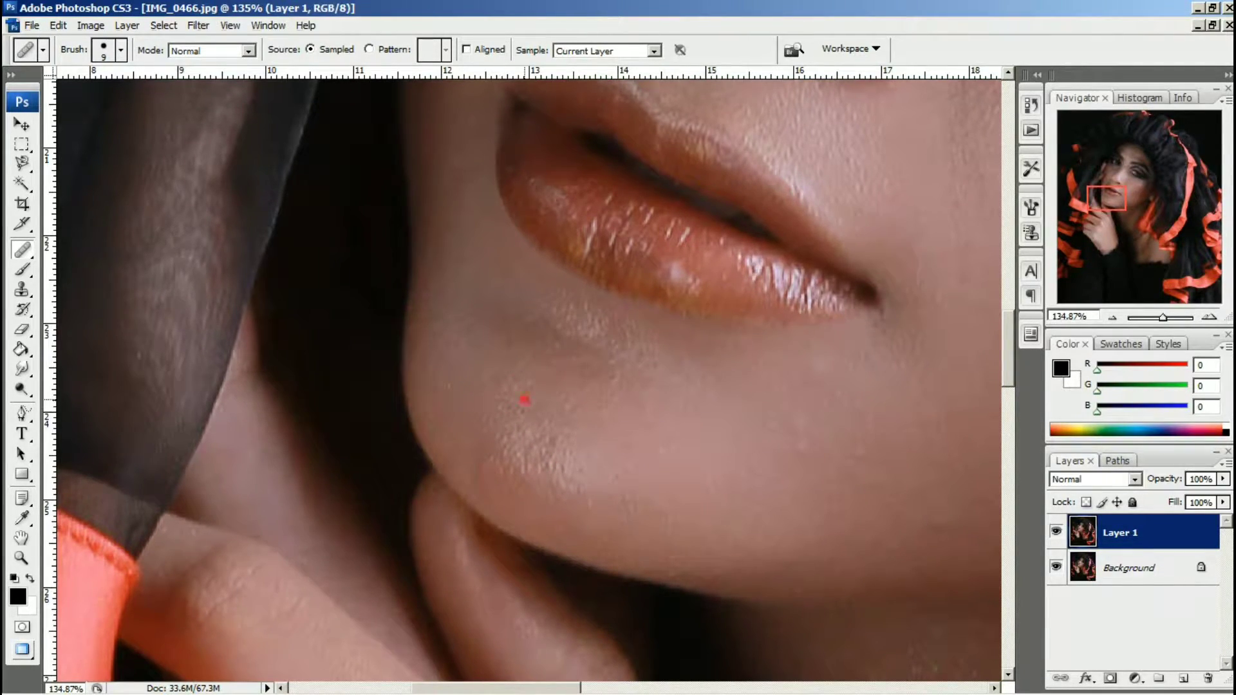
{"action": "left_click", "coordinate": [22, 250]}
{"action": "left_click", "coordinate": [76, 262]}
{"action": "left_click", "coordinate": [26, 50]}
{"action": "left_click", "coordinate": [26, 51]}
{"action": "scroll", "coordinate": [894, 286], "scroll_direction": "down", "scroll_amount": 1}
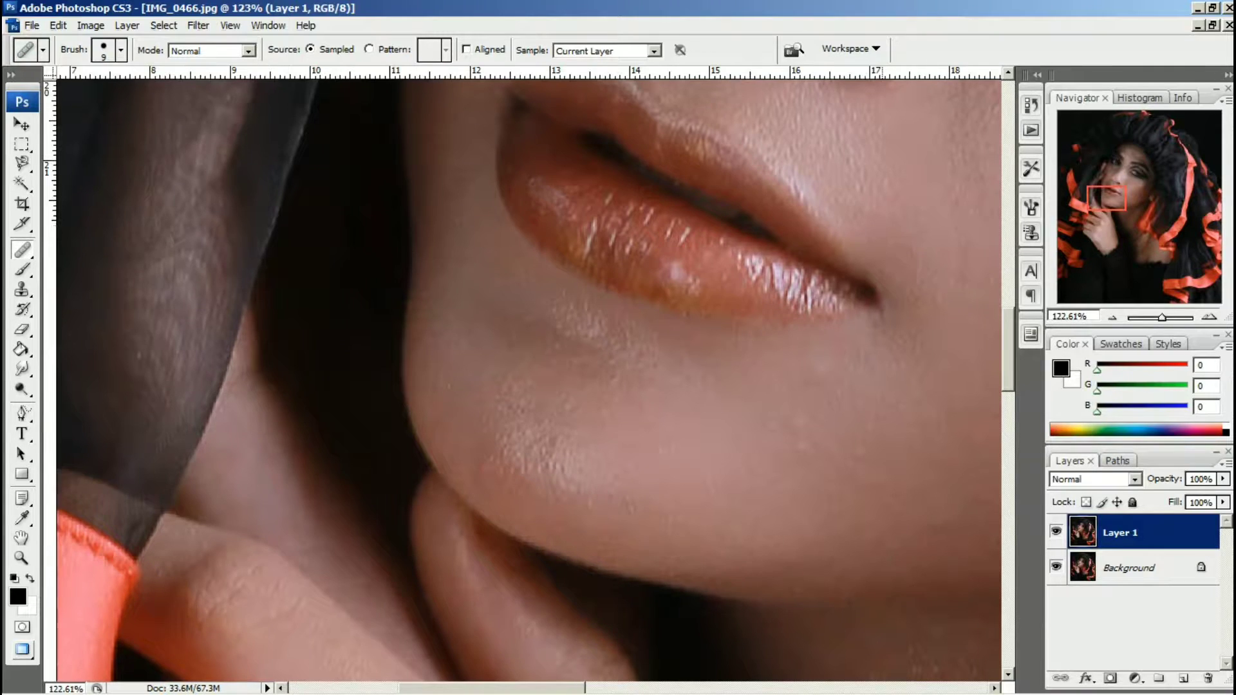
{"action": "left_click", "coordinate": [1213, 26]}
{"action": "key", "text": "f"}
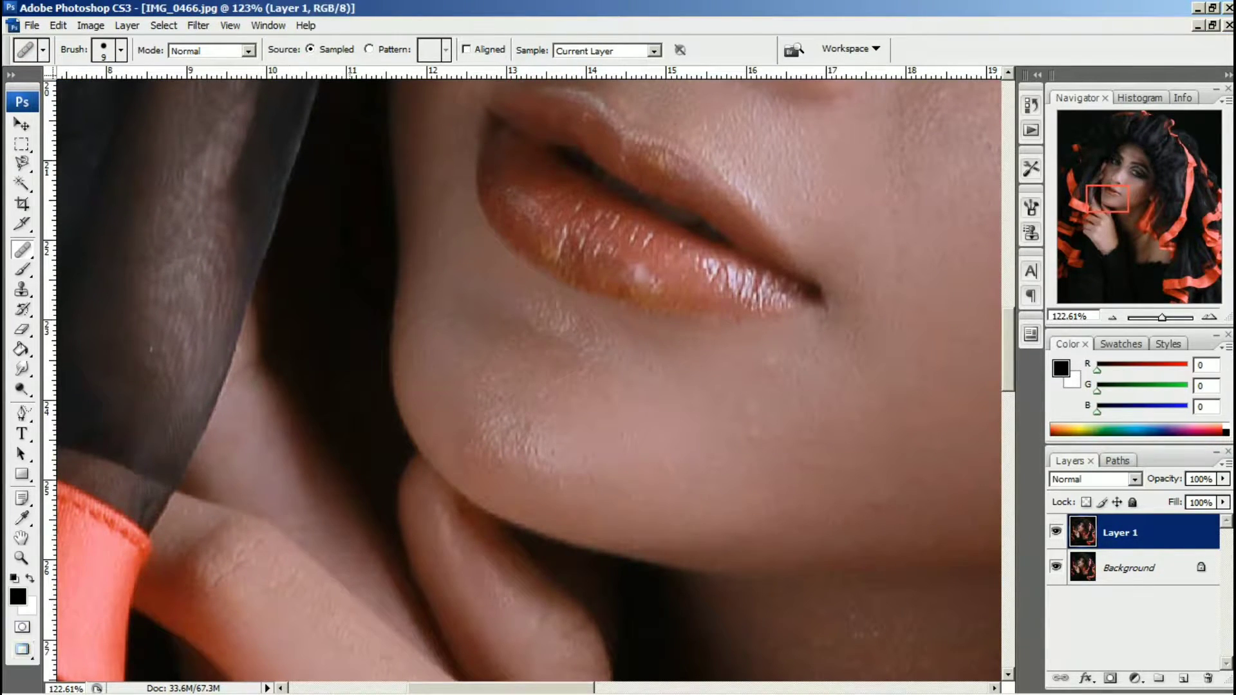
{"action": "left_click", "coordinate": [23, 270]}
{"action": "left_click", "coordinate": [23, 290]}
{"action": "left_click", "coordinate": [24, 270]}
{"action": "left_click", "coordinate": [23, 251]}
{"action": "key", "text": "v"}
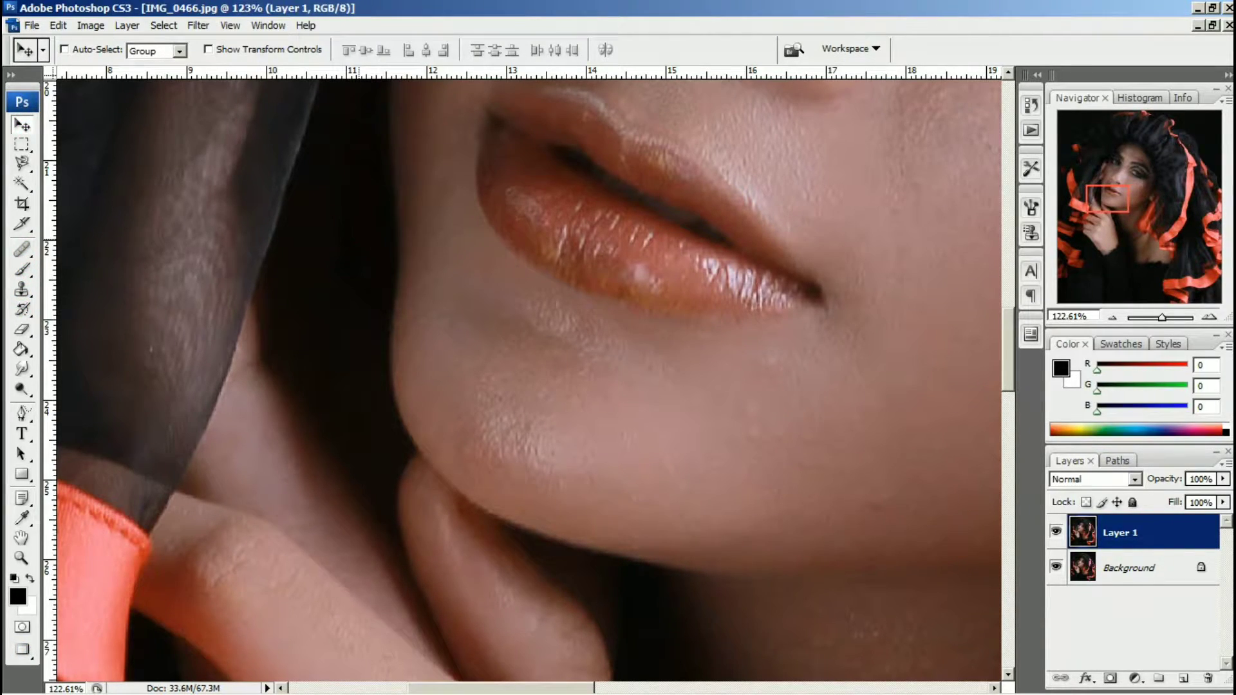
{"action": "scroll", "coordinate": [375, 286], "scroll_direction": "down", "scroll_amount": 12}
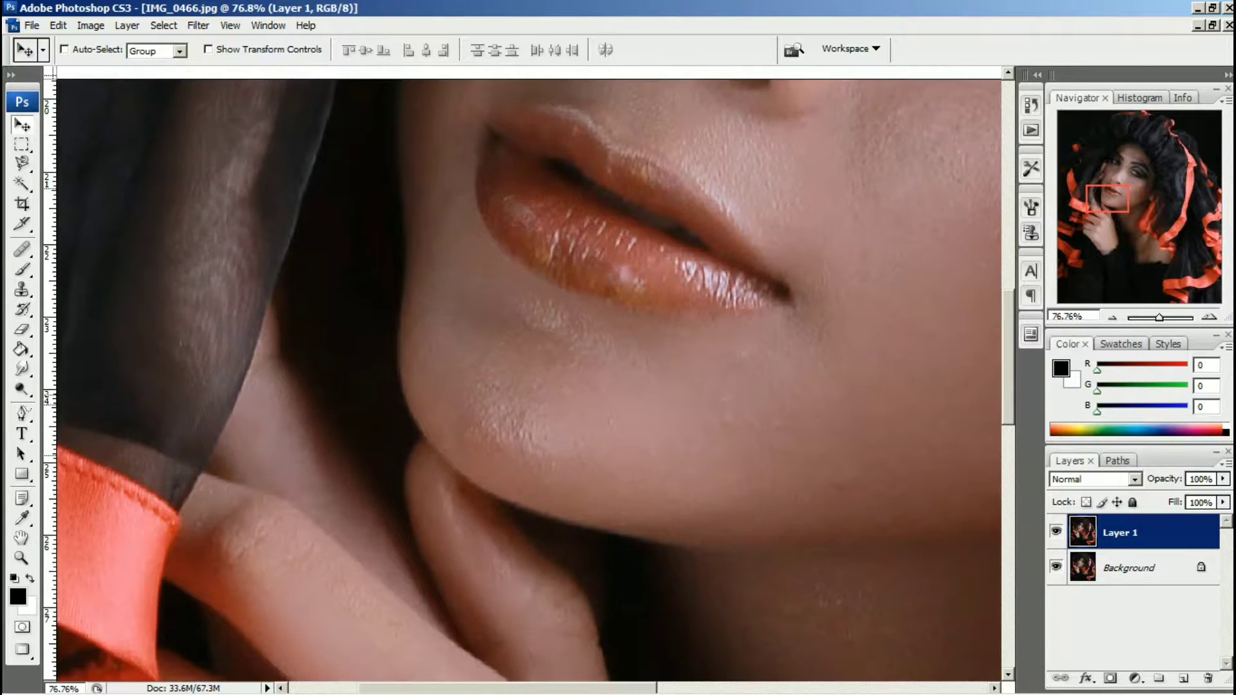
{"action": "scroll", "coordinate": [375, 286], "scroll_direction": "down", "scroll_amount": 3}
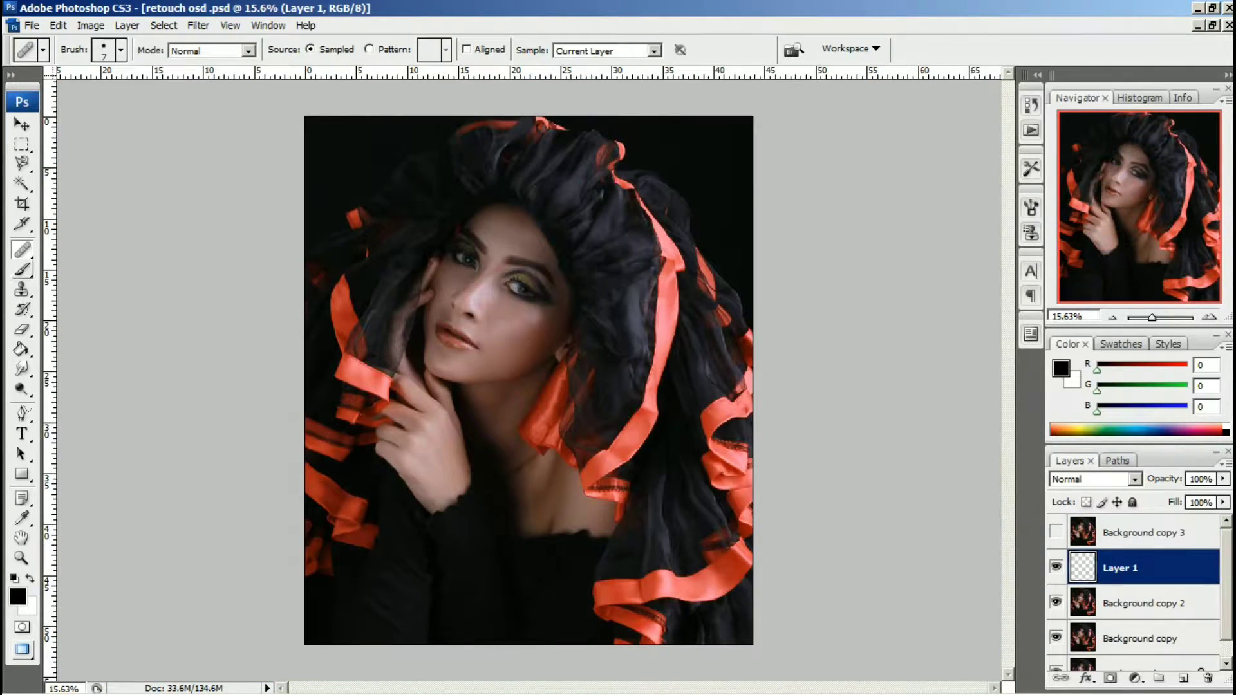
Start the Clone Stamp at 6% opacity on Layer 1 of retouch osd.psd and show the image full screen on black.
{"action": "key", "text": "s"}
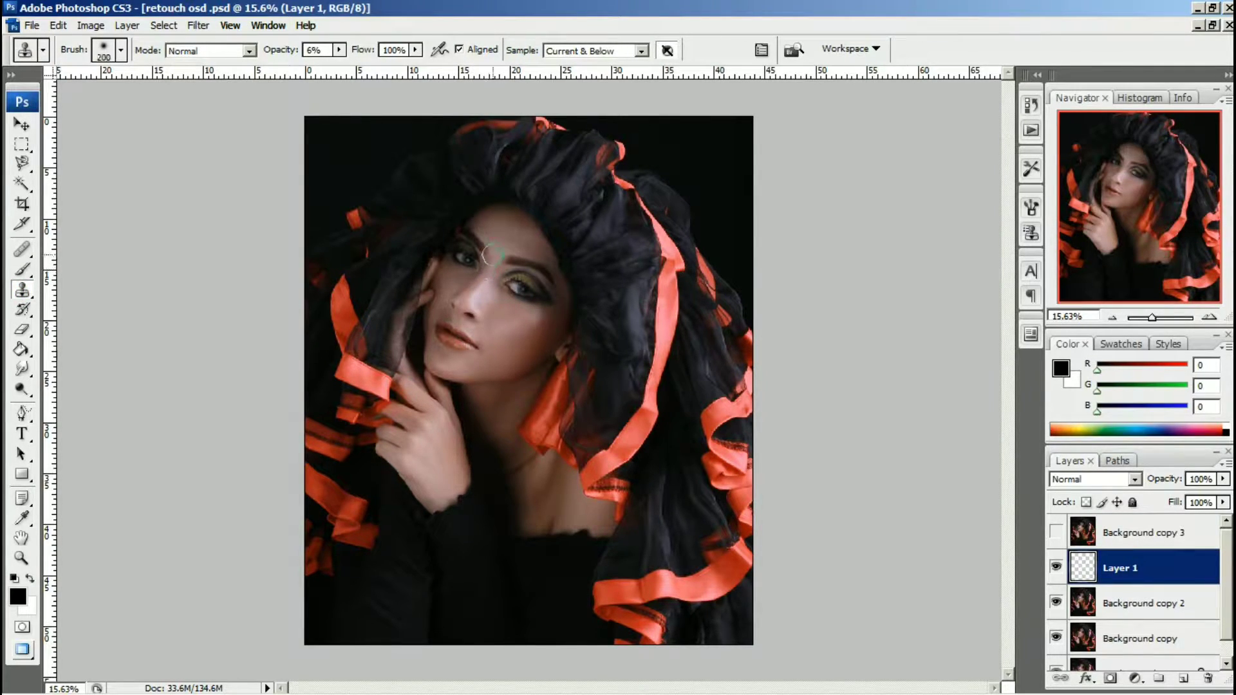
{"action": "left_click_drag", "start_coordinate": [511, 234], "coordinate": [535, 253]}
{"action": "scroll", "coordinate": [505, 239], "scroll_direction": "up", "scroll_amount": 1}
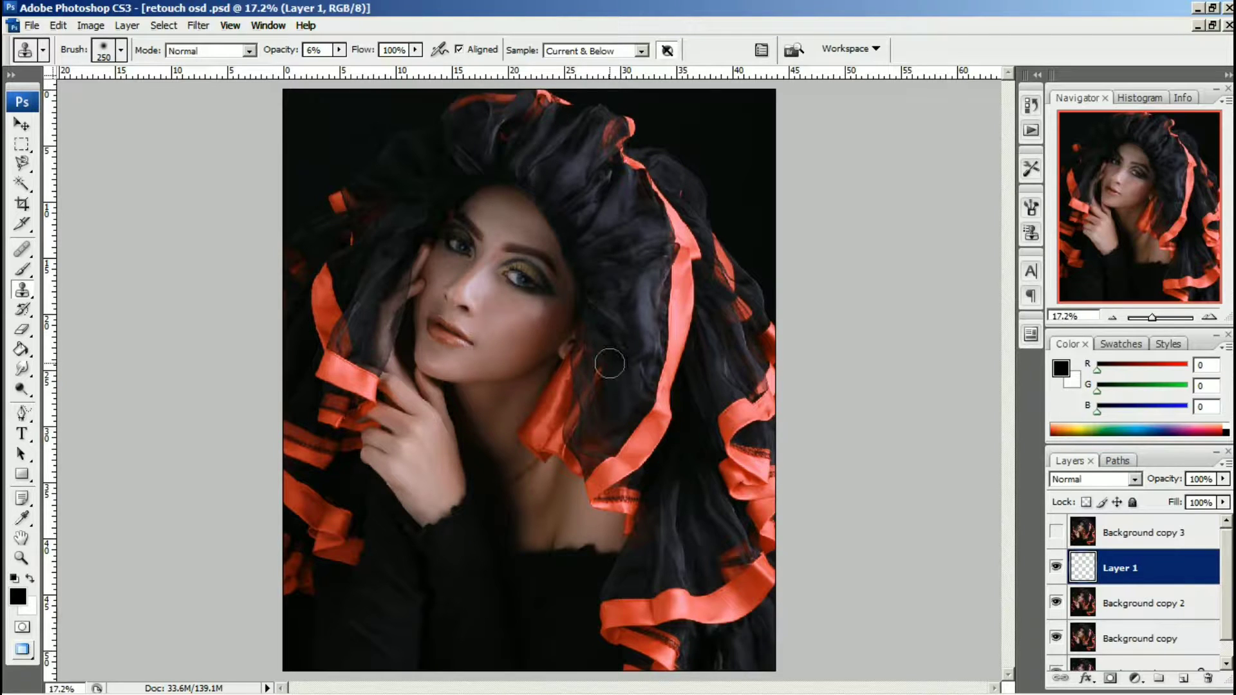
{"action": "key", "text": "f"}
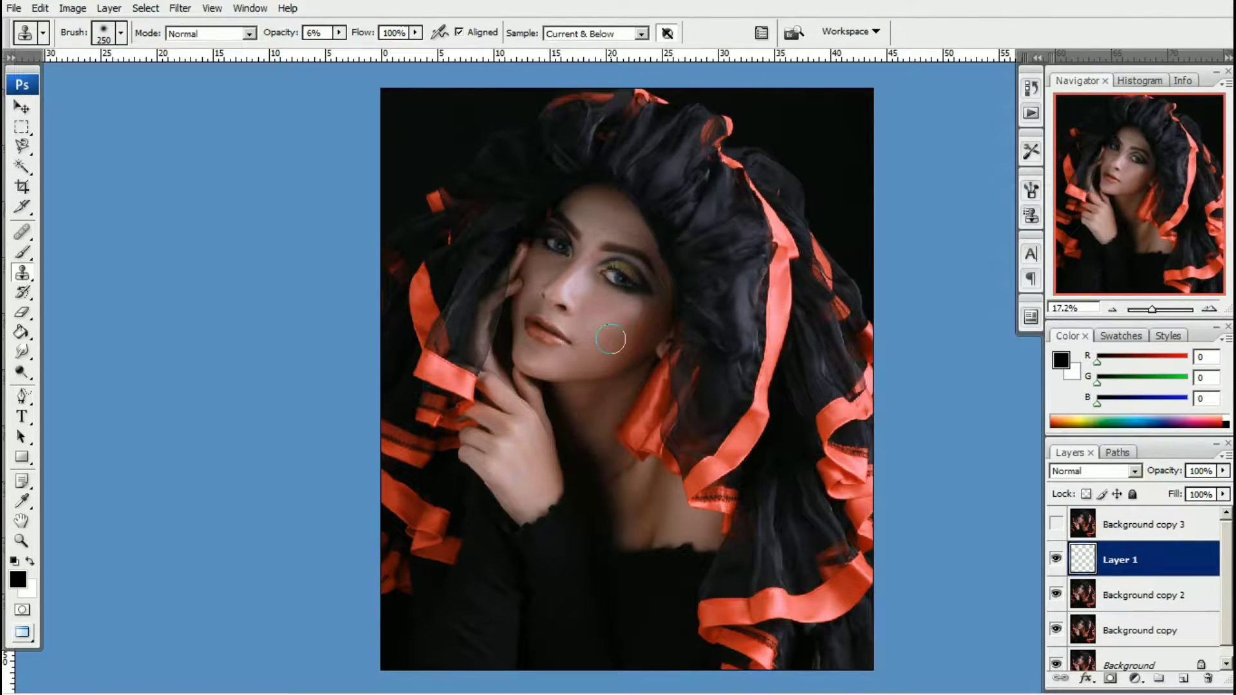
{"action": "key", "text": "f"}
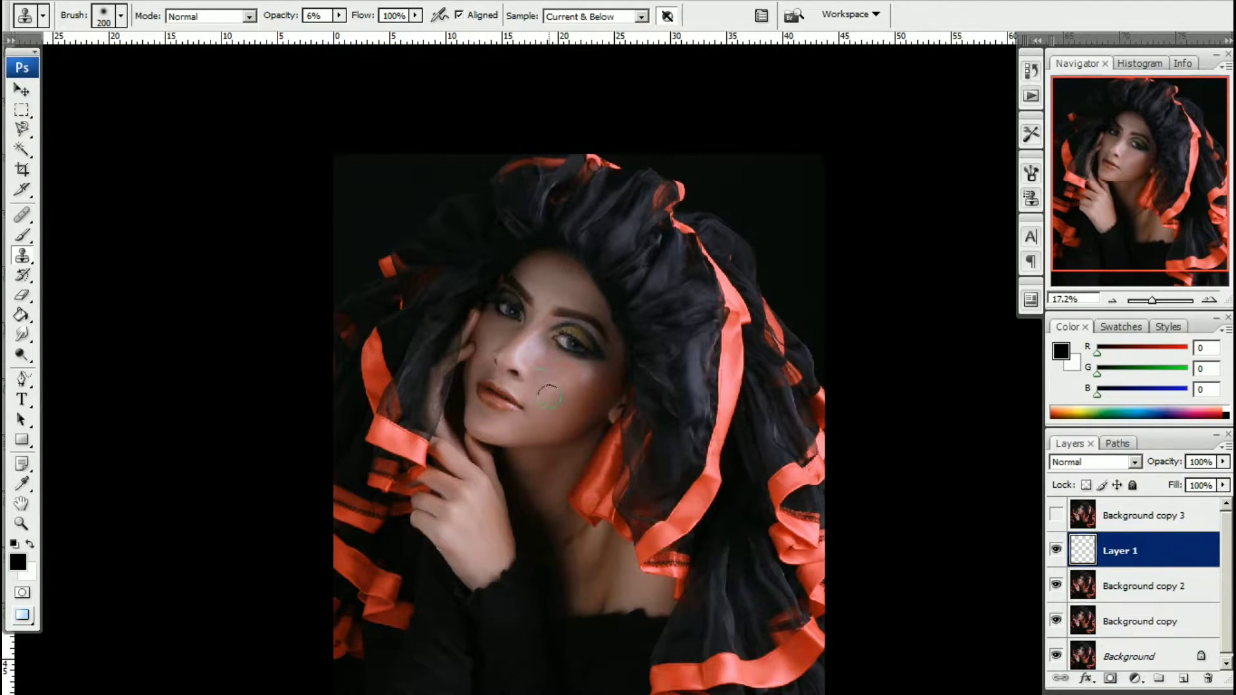
Smooth the right-hand cheek and jawline on Layer 1 with the 200 px Clone Stamp at 6% opacity.
{"action": "left_click", "coordinate": [531, 381]}
{"action": "left_click", "coordinate": [544, 381]}
{"action": "left_click", "coordinate": [530, 389]}
{"action": "left_click", "coordinate": [551, 365], "text": "alt"}
{"action": "left_click", "coordinate": [582, 389]}
{"action": "left_click_drag", "start_coordinate": [564, 423], "coordinate": [590, 399]}
{"action": "mouse_move", "coordinate": [521, 426]}
{"action": "left_mouse_down"}
{"action": "mouse_move", "coordinate": [545, 412]}
{"action": "mouse_move", "coordinate": [537, 398]}
{"action": "mouse_move", "coordinate": [565, 412]}
{"action": "mouse_move", "coordinate": [546, 402]}
{"action": "mouse_move", "coordinate": [547, 375]}
{"action": "mouse_move", "coordinate": [549, 406]}
{"action": "mouse_move", "coordinate": [545, 395]}
{"action": "mouse_move", "coordinate": [581, 377]}
{"action": "mouse_move", "coordinate": [559, 408]}
{"action": "mouse_move", "coordinate": [587, 413]}
{"action": "mouse_move", "coordinate": [559, 430]}
{"action": "mouse_move", "coordinate": [604, 404]}
{"action": "left_mouse_up"}
{"action": "left_click", "coordinate": [508, 432]}
{"action": "left_click", "coordinate": [540, 436]}
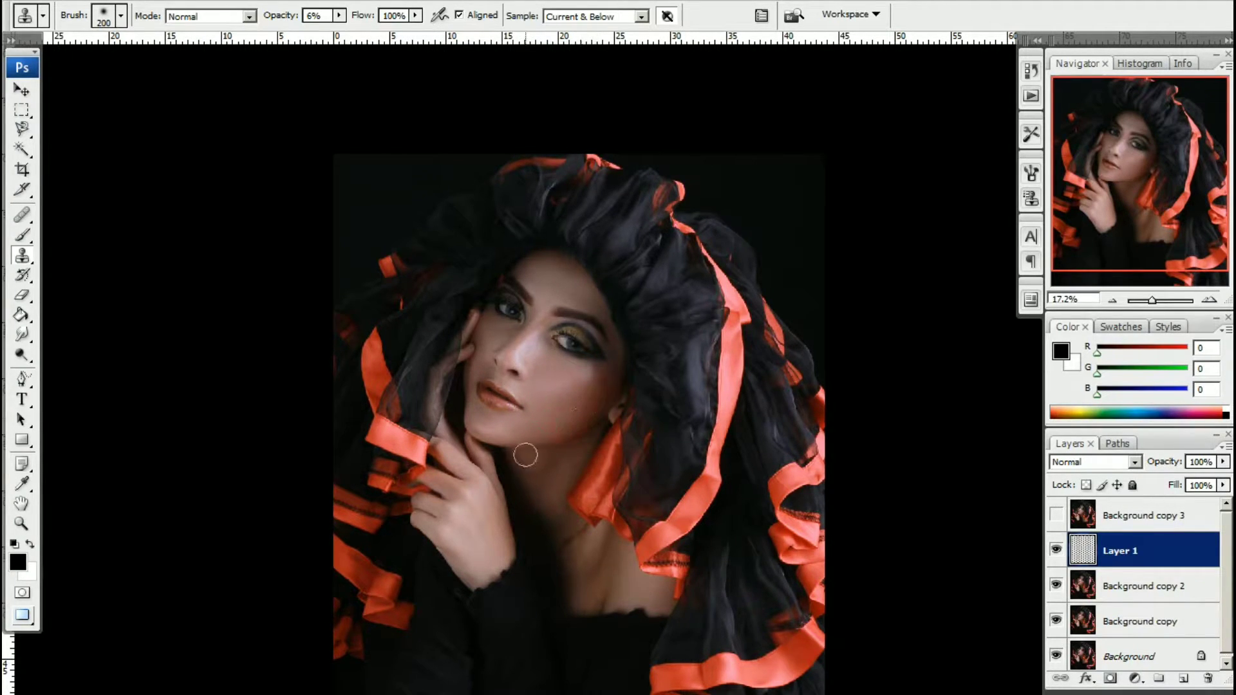
Blend the skin tones on the neck beneath the chin with the Clone Stamp, sampling from nearby skin.
{"action": "left_click", "coordinate": [538, 478], "text": "alt"}
{"action": "left_click", "coordinate": [568, 450]}
{"action": "left_click", "coordinate": [560, 485], "text": "alt"}
{"action": "left_click", "coordinate": [531, 464]}
{"action": "left_click", "coordinate": [555, 479], "text": "alt"}
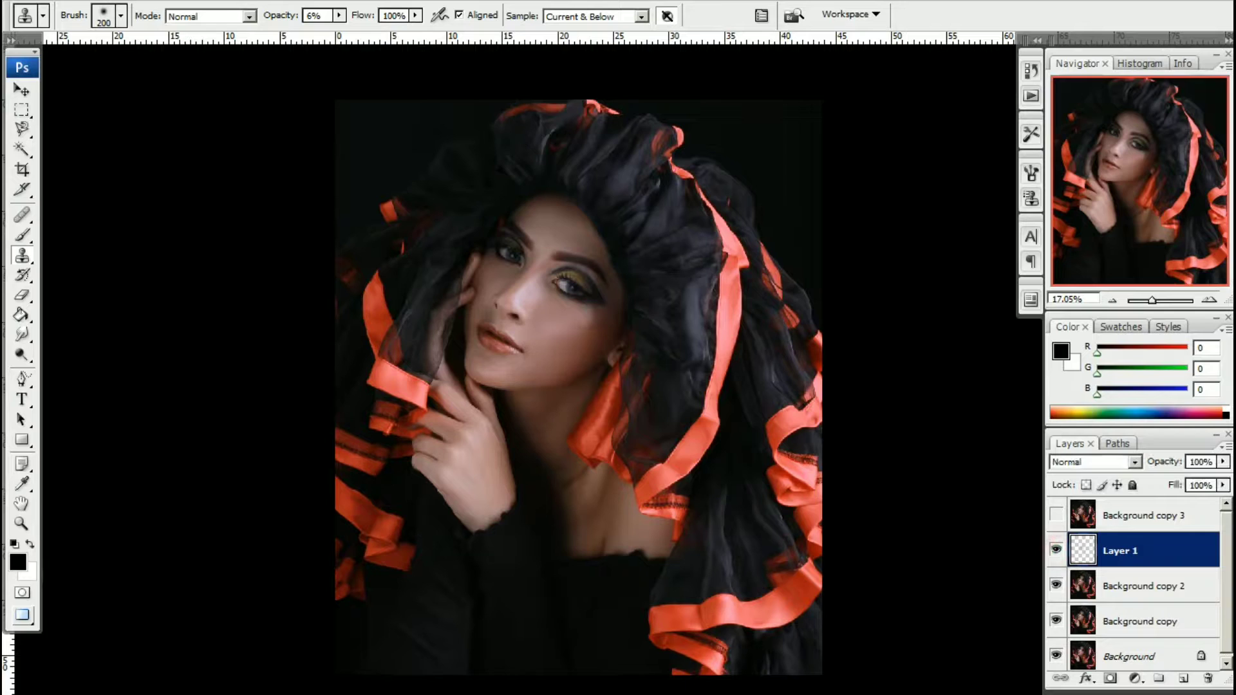
Toggle the visibility of Layer 1 repeatedly to compare the skin before and after cloning, leaving it shown and selected.
{"action": "left_click", "coordinate": [1057, 551]}
{"action": "left_click", "coordinate": [1057, 551]}
{"action": "left_click", "coordinate": [1057, 552]}
{"action": "left_click", "coordinate": [1057, 551]}
{"action": "left_click", "coordinate": [1057, 551]}
{"action": "left_click", "coordinate": [1057, 551]}
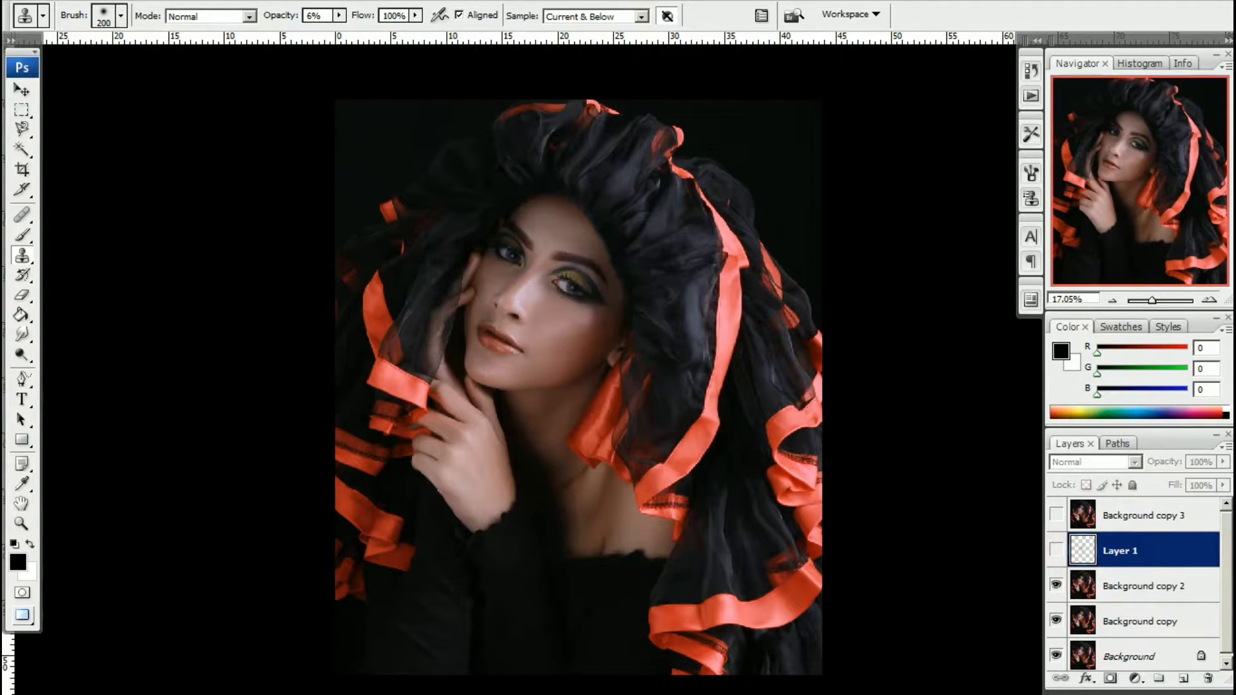
{"action": "left_click", "coordinate": [1057, 551]}
{"action": "left_click", "coordinate": [1057, 551]}
{"action": "left_click", "coordinate": [1057, 551]}
{"action": "left_click", "coordinate": [1057, 551]}
{"action": "left_click", "coordinate": [1057, 551]}
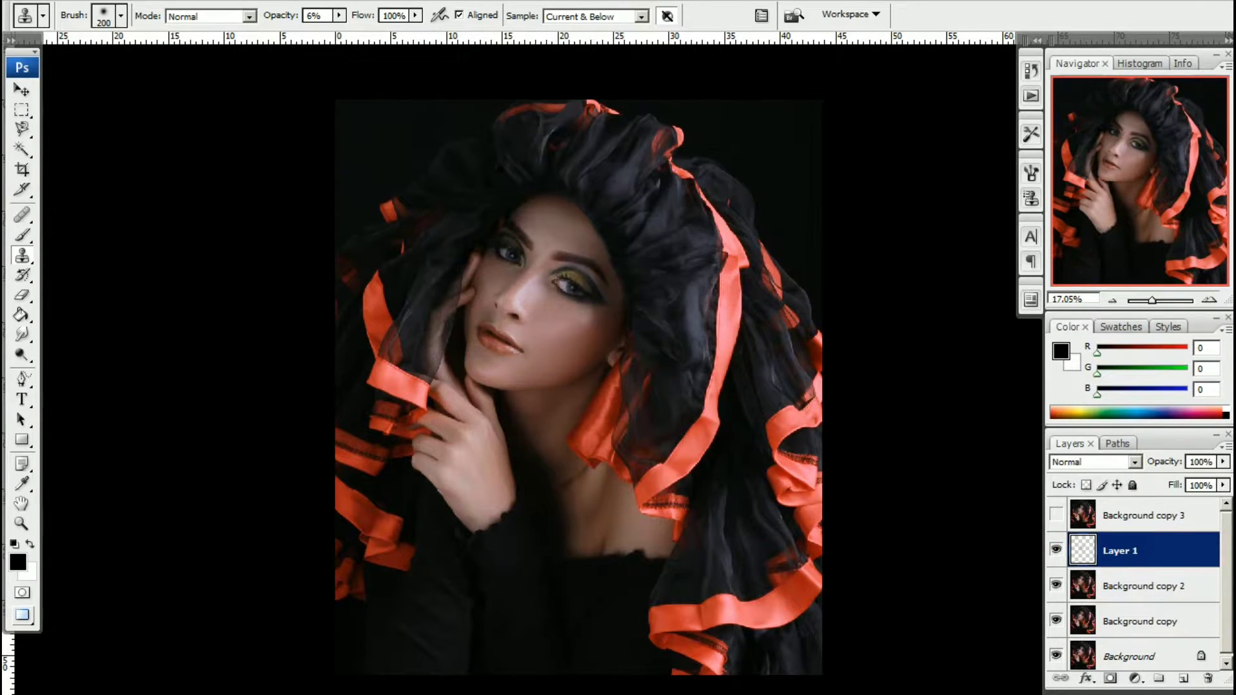
{"action": "left_click", "coordinate": [1057, 550]}
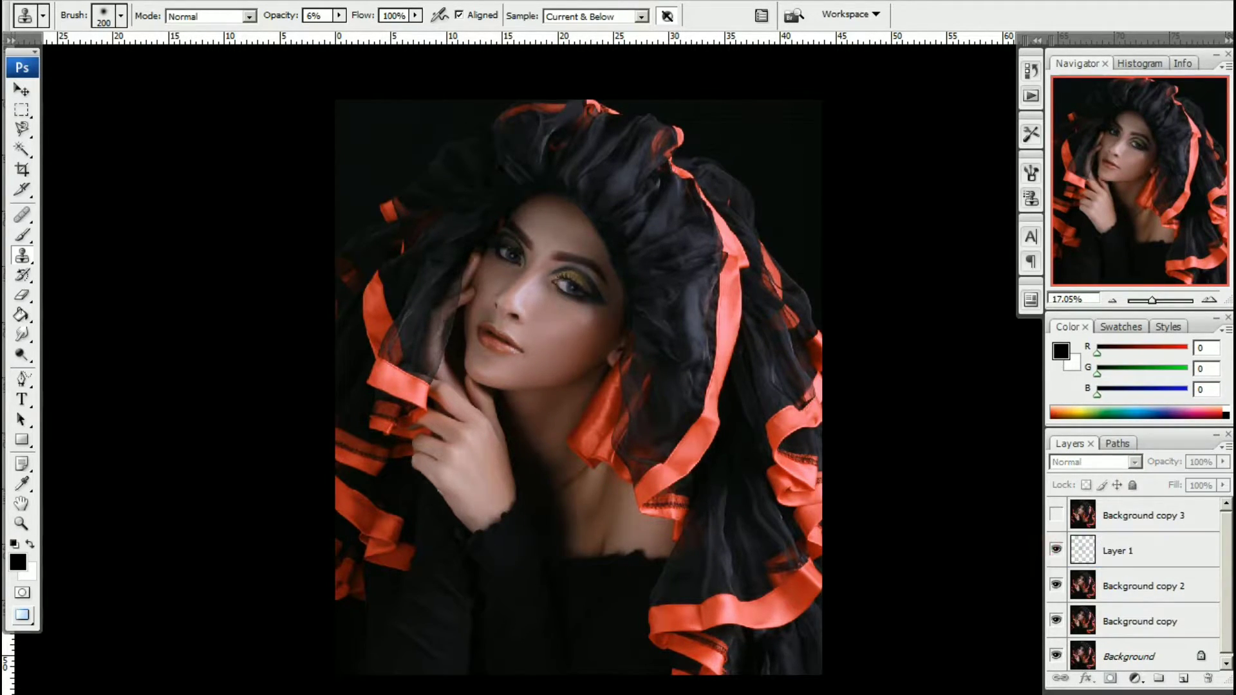
{"action": "left_click", "coordinate": [1056, 550]}
{"action": "left_click", "coordinate": [1083, 550]}
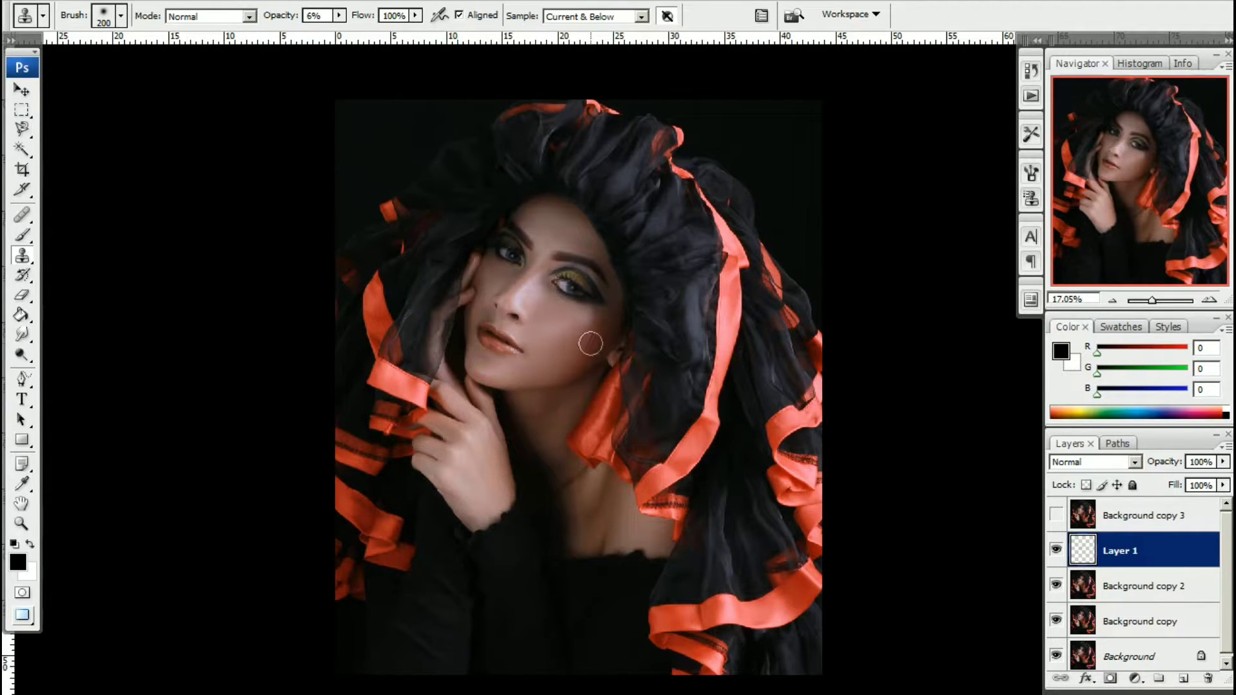
Enlarge the Clone Stamp brush to 300 px and blend the lower right-hand cheek.
{"action": "key", "text": "bracketright"}
{"action": "left_click", "coordinate": [578, 343], "text": "alt"}
{"action": "left_click", "coordinate": [554, 367]}
Reduce the Clone Stamp brush to 125 px and smooth the shading along the neck.
{"action": "scroll", "coordinate": [544, 428], "scroll_direction": "up", "scroll_amount": 5}
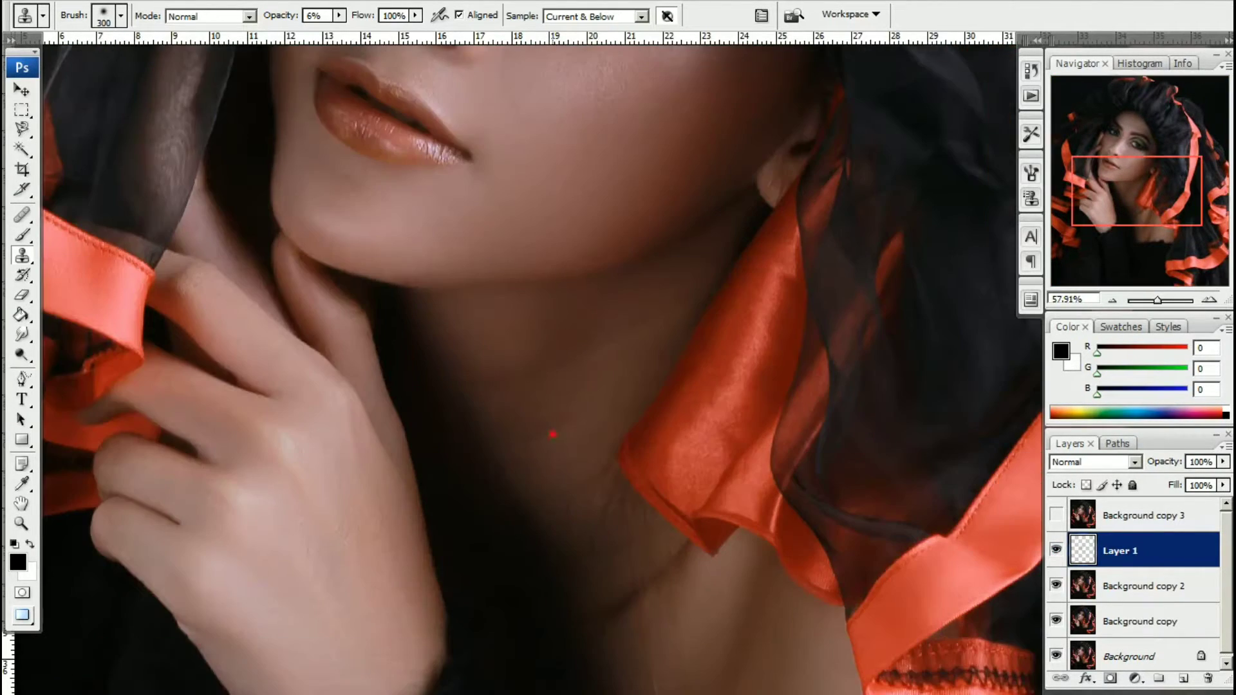
{"action": "mouse_move", "coordinate": [549, 433]}
{"action": "left_mouse_down"}
{"action": "mouse_move", "coordinate": [502, 350]}
{"action": "mouse_move", "coordinate": [508, 323]}
{"action": "left_mouse_up"}
{"action": "key", "text": "["}
{"action": "key", "text": "["}
{"action": "key", "text": "["}
{"action": "key", "text": "["}
{"action": "key", "text": "["}
{"action": "left_click", "coordinate": [454, 261], "text": "alt"}
{"action": "mouse_move", "coordinate": [478, 241]}
{"action": "left_mouse_down"}
{"action": "mouse_move", "coordinate": [604, 175]}
{"action": "mouse_move", "coordinate": [455, 210]}
{"action": "left_mouse_up"}
{"action": "left_click", "coordinate": [456, 278], "text": "alt"}
{"action": "left_click_drag", "start_coordinate": [492, 329], "coordinate": [554, 465]}
{"action": "left_click", "coordinate": [546, 471], "text": "alt"}
{"action": "left_click_drag", "start_coordinate": [528, 441], "coordinate": [499, 386]}
Smooth the back of the hand and the knuckles with the Clone Stamp, resampling from nearby skin.
{"action": "left_click", "coordinate": [312, 475], "text": "alt"}
{"action": "left_click_drag", "start_coordinate": [290, 433], "coordinate": [283, 404]}
{"action": "left_click", "coordinate": [260, 434], "text": "alt"}
{"action": "left_click_drag", "start_coordinate": [298, 477], "coordinate": [334, 533]}
{"action": "left_click", "coordinate": [340, 373], "text": "alt"}
{"action": "left_click_drag", "start_coordinate": [320, 427], "coordinate": [322, 475]}
{"action": "left_click", "coordinate": [332, 547], "text": "alt"}
{"action": "left_click_drag", "start_coordinate": [323, 591], "coordinate": [251, 623]}
{"action": "left_click", "coordinate": [201, 518], "text": "alt"}
{"action": "left_click_drag", "start_coordinate": [152, 461], "coordinate": [129, 434]}
Even out the skin on the chest above the black neckline with the Clone Stamp.
{"action": "scroll", "coordinate": [837, 579], "scroll_direction": "down", "scroll_amount": 5}
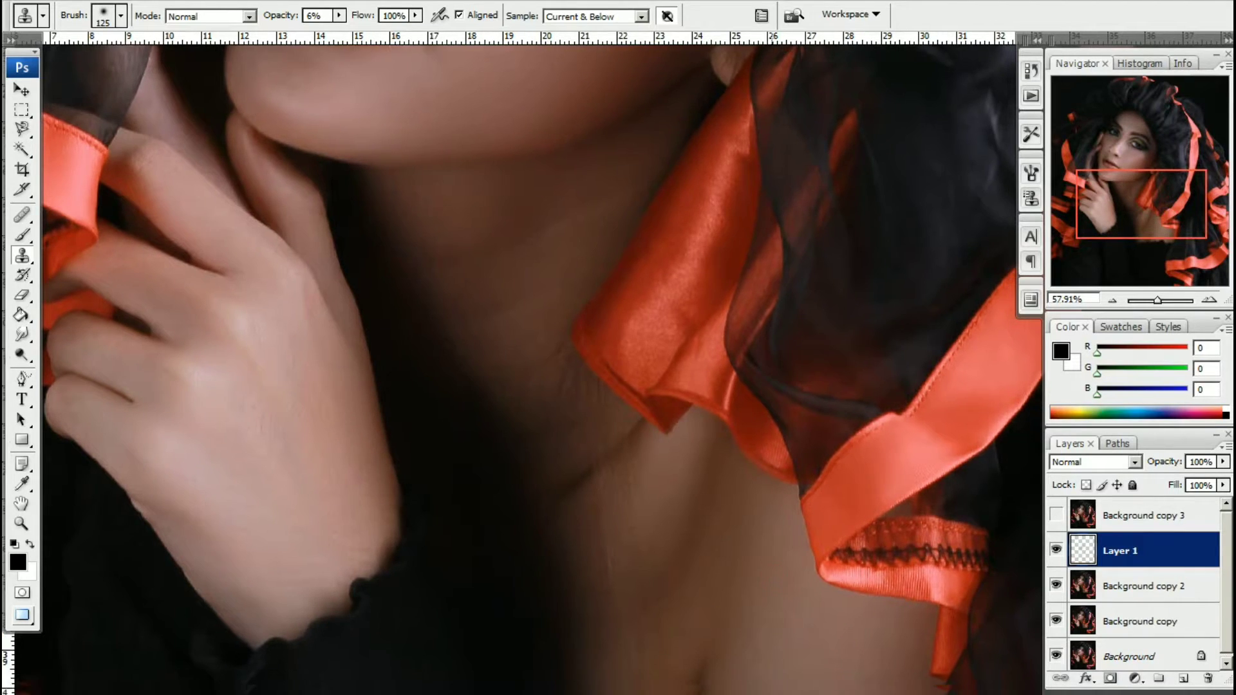
{"action": "left_click", "coordinate": [750, 390], "text": "alt"}
{"action": "left_click_drag", "start_coordinate": [759, 372], "coordinate": [759, 281]}
{"action": "left_click", "coordinate": [752, 386], "text": "alt"}
{"action": "left_click_drag", "start_coordinate": [765, 348], "coordinate": [761, 249]}
{"action": "left_click", "coordinate": [730, 380], "text": "alt"}
{"action": "left_click", "coordinate": [771, 387], "text": "alt"}
{"action": "left_click", "coordinate": [831, 406], "text": "alt"}
{"action": "mouse_move", "coordinate": [880, 409]}
{"action": "left_mouse_down"}
{"action": "mouse_move", "coordinate": [904, 423]}
{"action": "mouse_move", "coordinate": [836, 391]}
{"action": "mouse_move", "coordinate": [888, 390]}
{"action": "mouse_move", "coordinate": [793, 358]}
{"action": "mouse_move", "coordinate": [807, 407]}
{"action": "mouse_move", "coordinate": [752, 375]}
{"action": "mouse_move", "coordinate": [739, 407]}
{"action": "mouse_move", "coordinate": [758, 316]}
{"action": "left_mouse_up"}
{"action": "left_click", "coordinate": [910, 417], "text": "alt"}
{"action": "left_click", "coordinate": [800, 373], "text": "alt"}
{"action": "left_click", "coordinate": [739, 408], "text": "alt"}
{"action": "scroll", "coordinate": [719, 336], "scroll_direction": "down", "scroll_amount": 2}
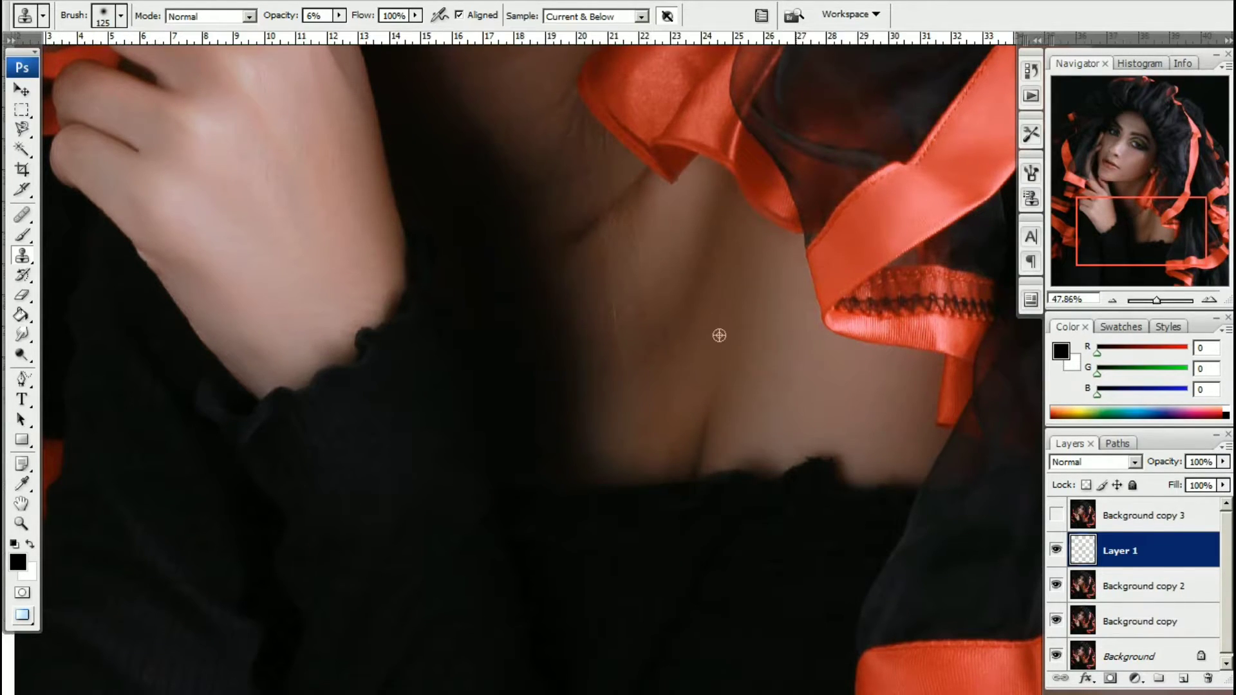
Reduce the Clone Stamp brush to 15 px and soften the makeup edge beneath the right-hand eye.
{"action": "scroll", "coordinate": [720, 335], "scroll_direction": "down", "scroll_amount": 12}
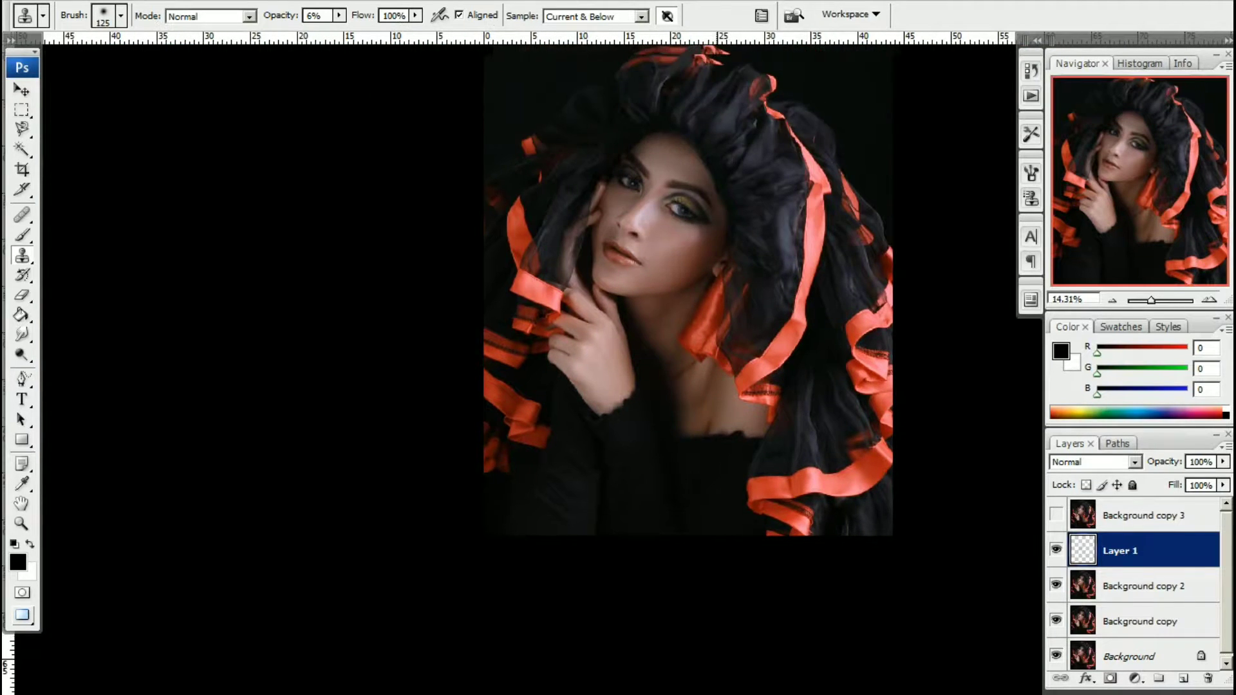
{"action": "scroll", "coordinate": [718, 384], "scroll_direction": "up", "scroll_amount": 13}
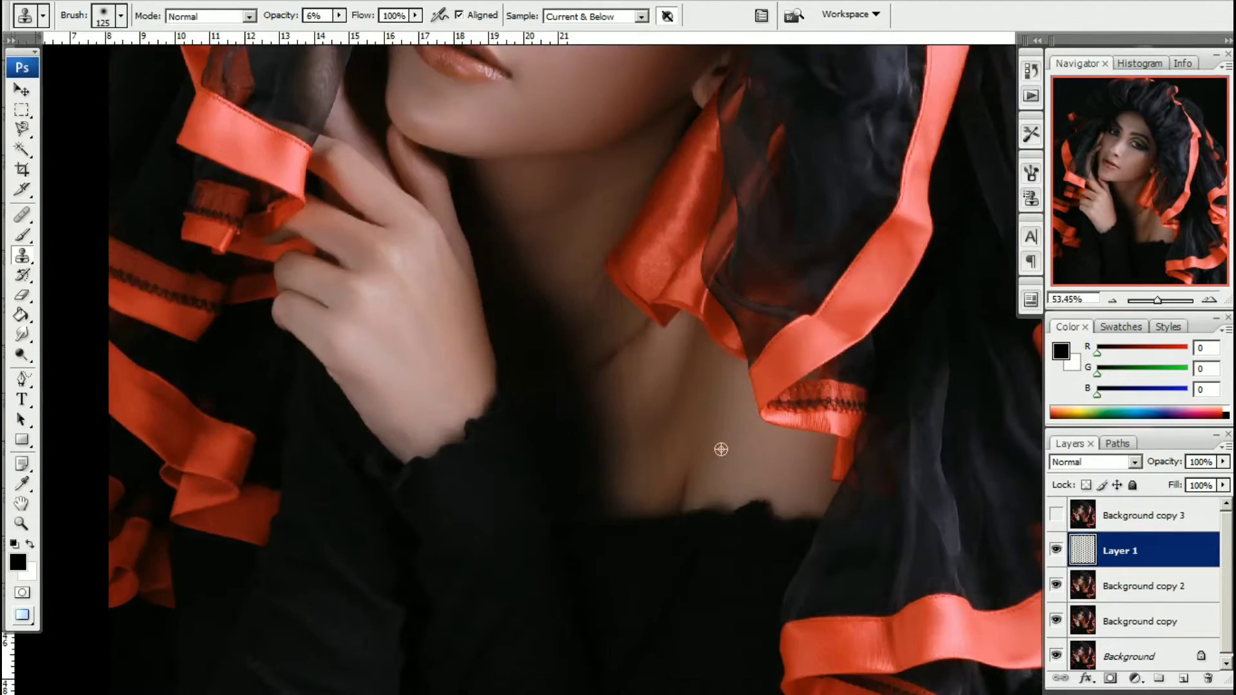
{"action": "scroll", "coordinate": [502, 481], "scroll_direction": "down", "scroll_amount": 8}
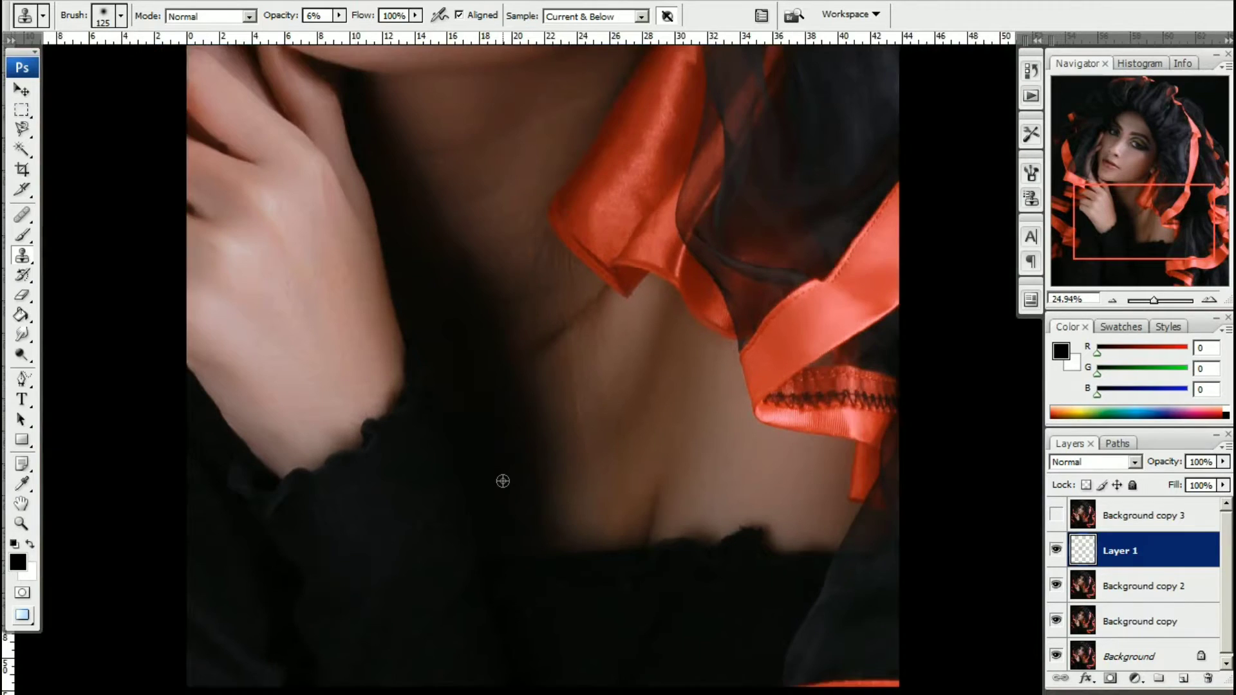
{"action": "scroll", "coordinate": [502, 481], "scroll_direction": "down", "scroll_amount": 3}
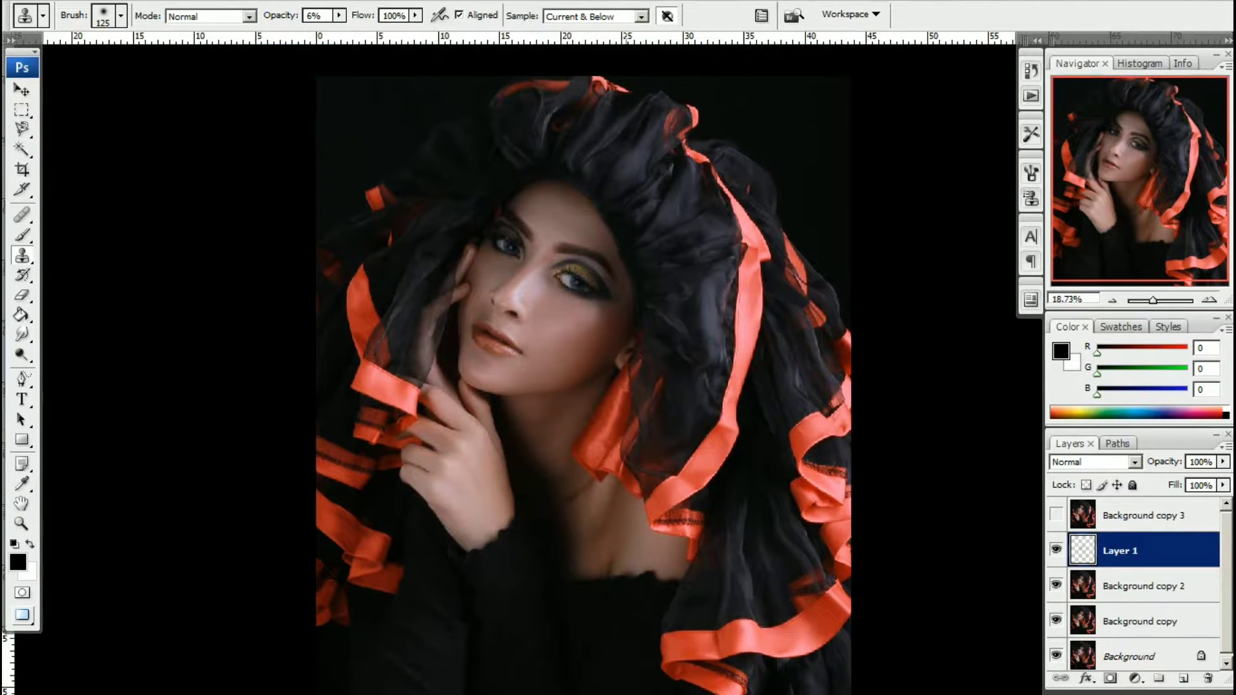
{"action": "scroll", "coordinate": [554, 273], "scroll_direction": "up", "scroll_amount": 20}
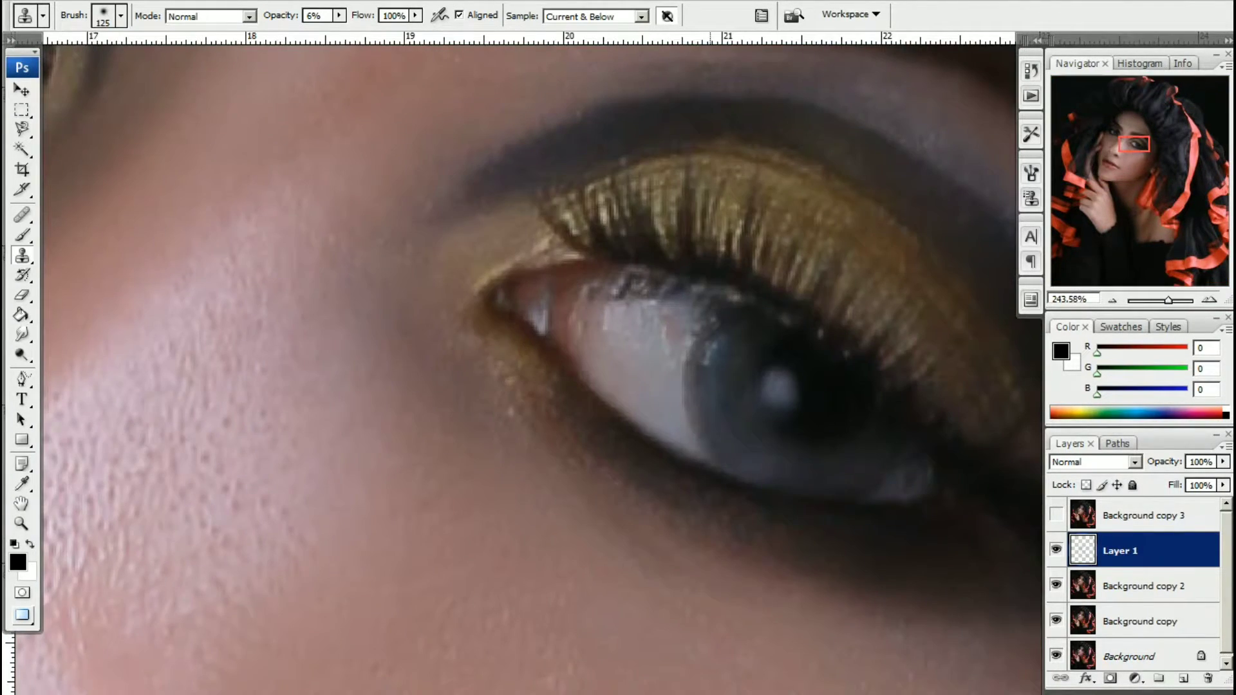
{"action": "mouse_move", "coordinate": [710, 203]}
{"action": "left_mouse_down"}
{"action": "mouse_move", "coordinate": [554, 254]}
{"action": "mouse_move", "coordinate": [520, 226]}
{"action": "left_mouse_up"}
{"action": "key", "text": "bracketleft"}
{"action": "key", "text": "bracketleft"}
{"action": "key", "text": "bracketleft"}
{"action": "key", "text": "bracketleft"}
{"action": "key", "text": "bracketleft"}
{"action": "key", "text": "bracketleft"}
{"action": "key", "text": "bracketleft"}
{"action": "key", "text": "bracketleft"}
{"action": "key", "text": "bracketleft"}
{"action": "key", "text": "bracketleft"}
{"action": "key", "text": "bracketleft"}
{"action": "key", "text": "bracketleft"}
{"action": "key", "text": "bracketleft"}
{"action": "left_click", "coordinate": [746, 534], "text": "alt"}
{"action": "left_click", "coordinate": [698, 546], "text": "alt"}
{"action": "left_click_drag", "start_coordinate": [656, 546], "coordinate": [640, 546]}
Blend the skin around the inner corner of the right-hand eye with the Clone Stamp.
{"action": "left_click", "coordinate": [379, 460], "text": "alt"}
{"action": "left_click_drag", "start_coordinate": [376, 409], "coordinate": [377, 413]}
{"action": "mouse_move", "coordinate": [332, 351]}
{"action": "left_mouse_down"}
{"action": "mouse_move", "coordinate": [336, 394]}
{"action": "mouse_move", "coordinate": [323, 368]}
{"action": "left_mouse_up"}
{"action": "left_click", "coordinate": [285, 326], "text": "alt"}
{"action": "left_click", "coordinate": [295, 377]}
Smooth the dark eye shadow along the crease above the right-hand eyelid with the Clone Stamp.
{"action": "left_click", "coordinate": [768, 234], "text": "alt"}
{"action": "left_click", "coordinate": [622, 143]}
{"action": "left_click", "coordinate": [706, 235], "text": "alt"}
{"action": "left_click", "coordinate": [680, 174]}
{"action": "left_click", "coordinate": [532, 112]}
{"action": "left_click_drag", "start_coordinate": [365, 148], "coordinate": [406, 130]}
{"action": "left_click", "coordinate": [286, 157]}
Smooth the skin between the right-hand eyebrow and the eye shadow, up to the brow's inner end.
{"action": "left_click_drag", "start_coordinate": [643, 120], "coordinate": [530, 207]}
{"action": "left_click", "coordinate": [661, 216], "text": "alt"}
{"action": "left_click_drag", "start_coordinate": [606, 197], "coordinate": [568, 185]}
{"action": "left_click", "coordinate": [371, 128]}
{"action": "left_click", "coordinate": [140, 140]}
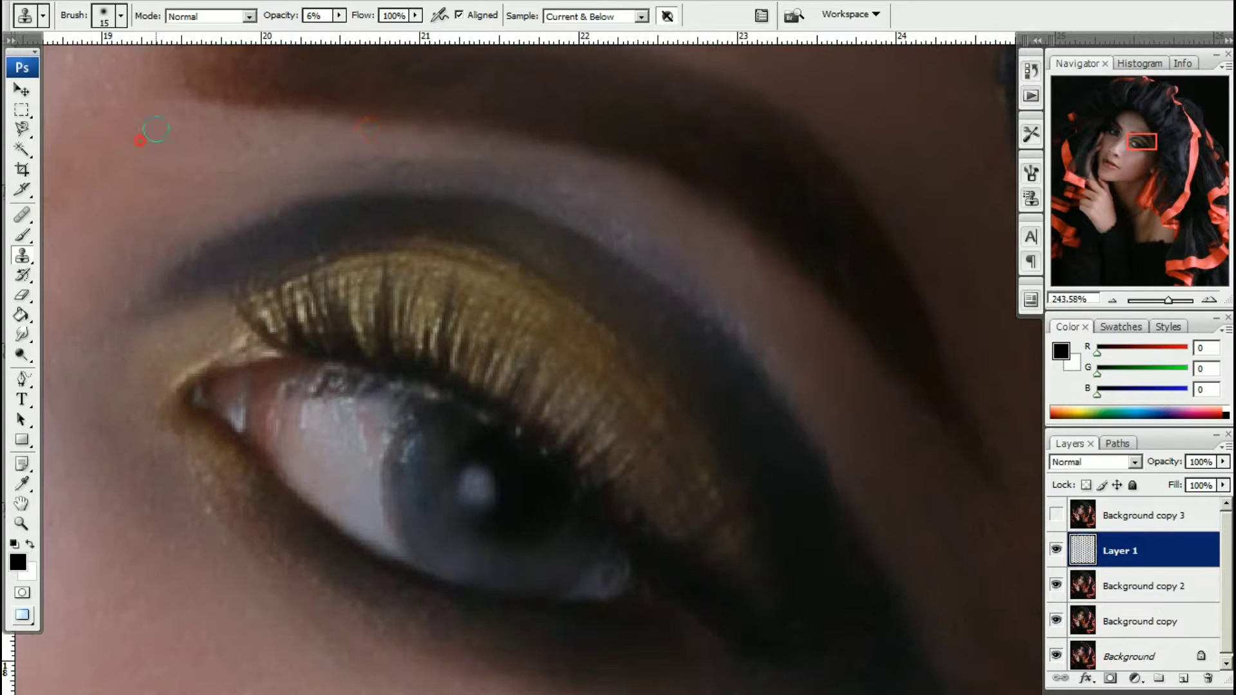
{"action": "left_click", "coordinate": [179, 164]}
{"action": "left_click", "coordinate": [133, 84]}
Compare the whole portrait with Layer 1 hidden and shown to review the cloned face, neck and eye areas.
{"action": "scroll", "coordinate": [439, 254], "scroll_direction": "down", "scroll_amount": 6}
{"action": "scroll", "coordinate": [440, 253], "scroll_direction": "down", "scroll_amount": 2}
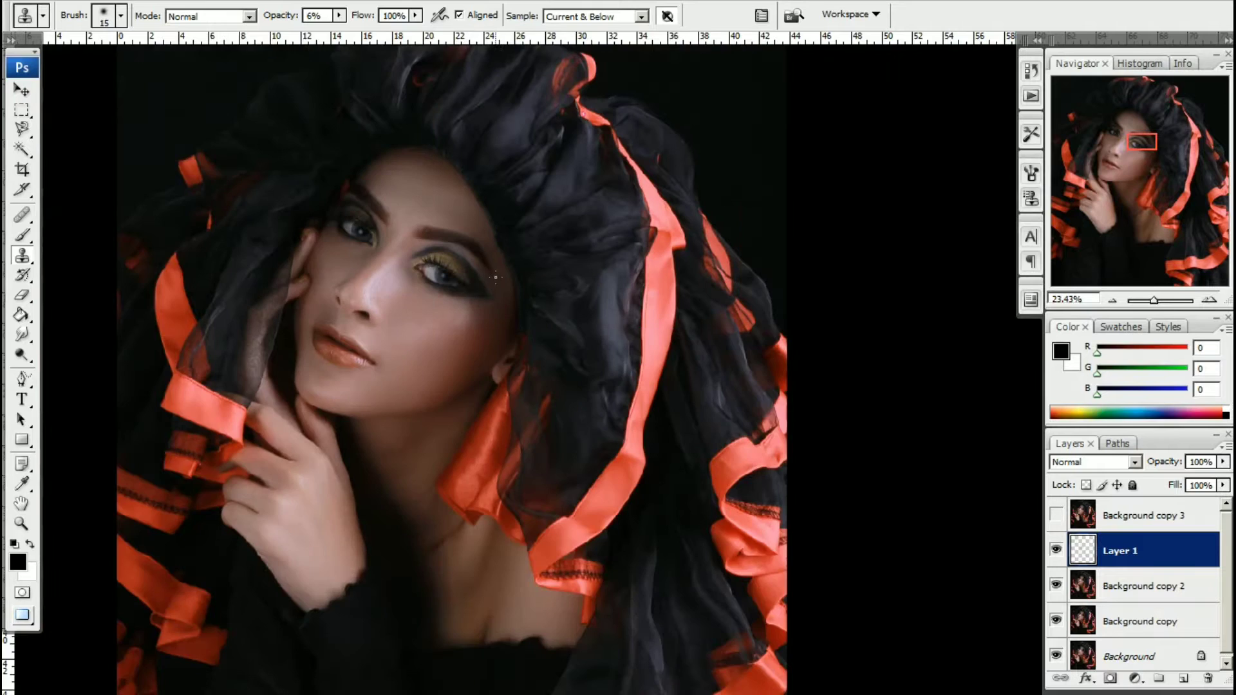
{"action": "left_click", "coordinate": [1057, 550]}
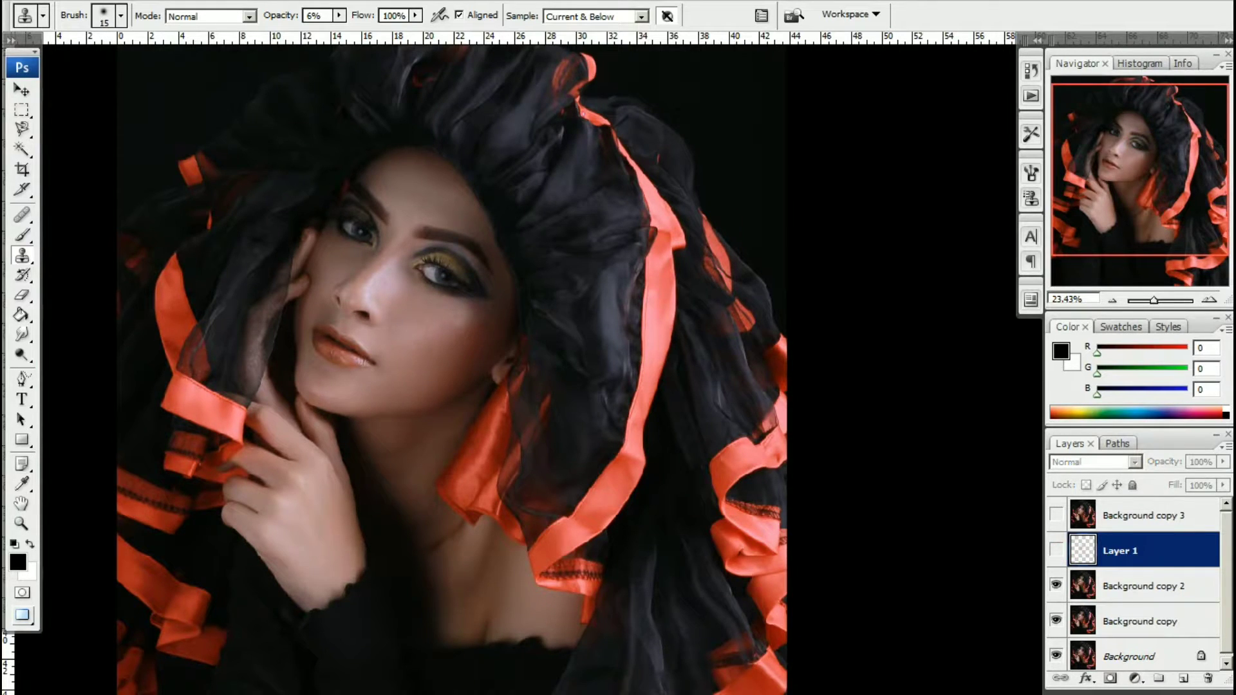
{"action": "left_click", "coordinate": [1056, 551]}
{"action": "scroll", "coordinate": [568, 387], "scroll_direction": "down", "scroll_amount": 2}
{"action": "left_click_drag", "start_coordinate": [568, 386], "coordinate": [671, 399]}
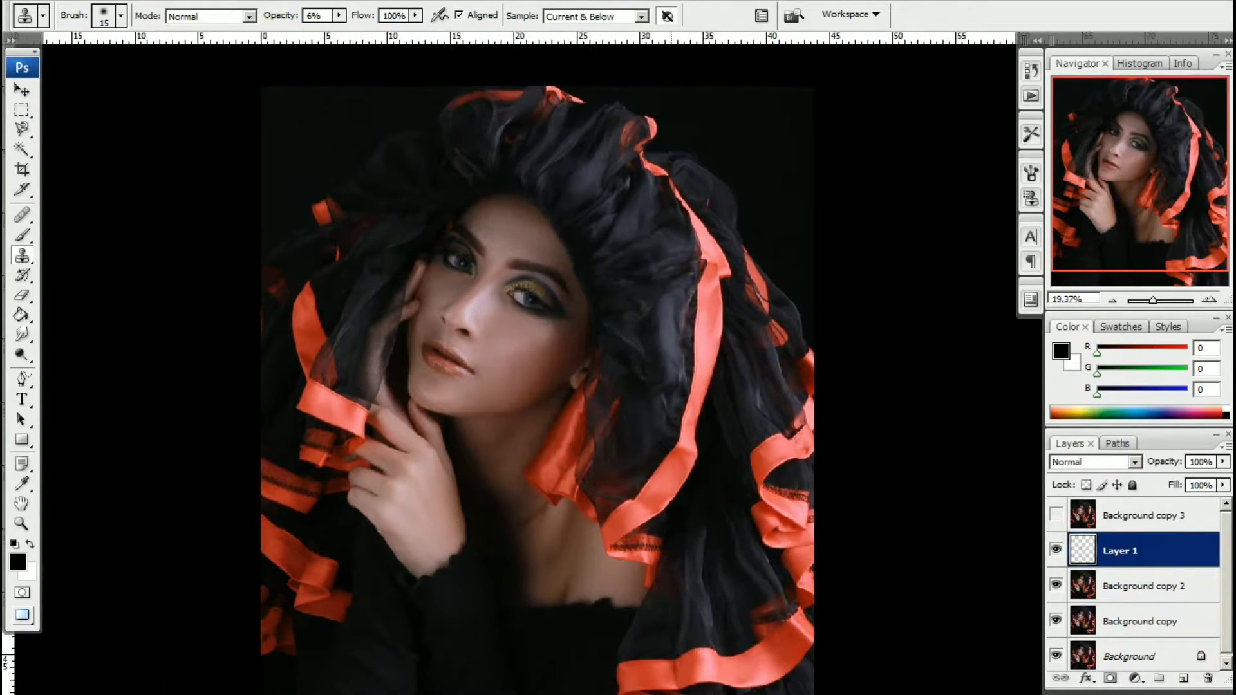
{"action": "scroll", "coordinate": [616, 281], "scroll_direction": "down", "scroll_amount": 2}
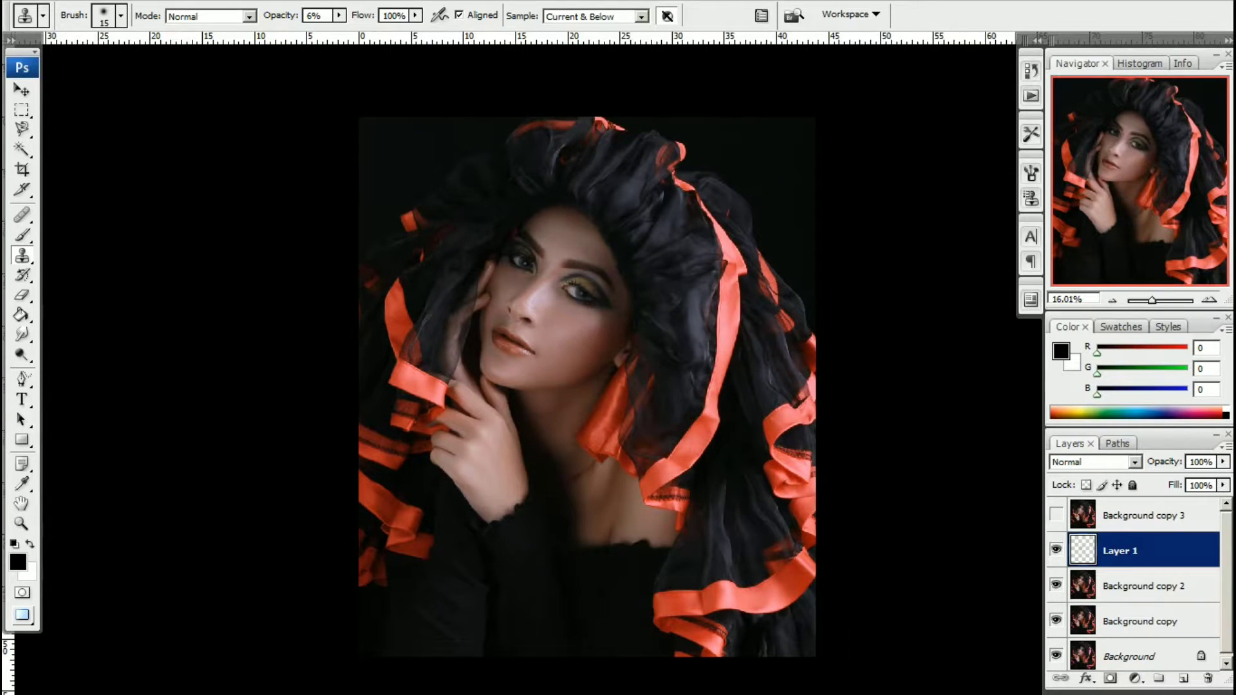
{"action": "left_click", "coordinate": [1056, 551]}
{"action": "left_click", "coordinate": [1057, 551]}
{"action": "scroll", "coordinate": [702, 400], "scroll_direction": "up", "scroll_amount": 5}
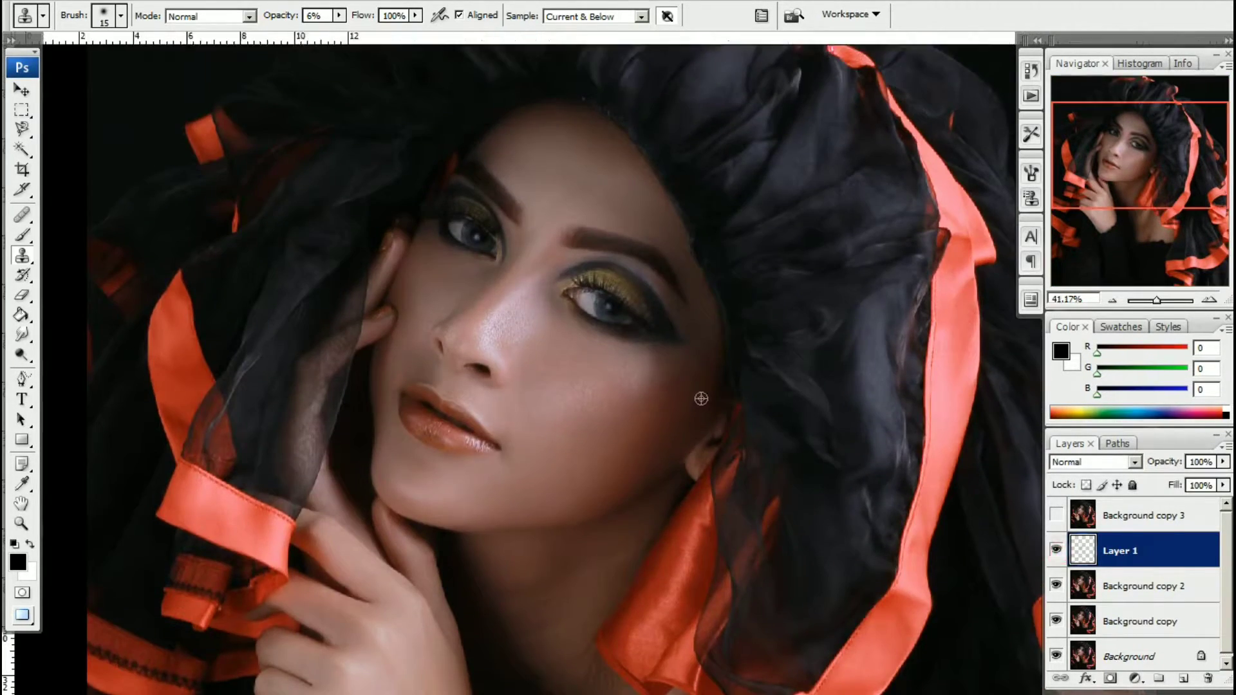
Smooth the upper cheek skin beneath the right-hand eye with a 70 px Clone Stamp at 6% opacity.
{"action": "scroll", "coordinate": [580, 389], "scroll_direction": "up", "scroll_amount": 7}
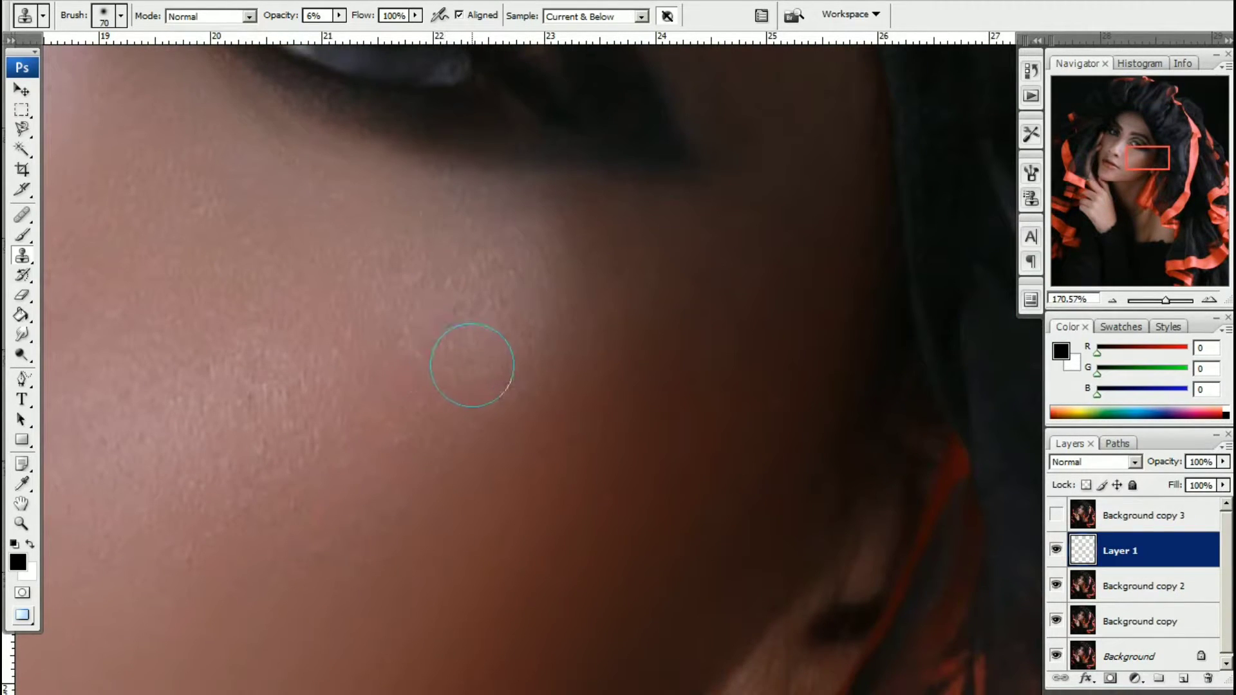
{"action": "left_click_drag", "start_coordinate": [379, 168], "coordinate": [412, 183]}
{"action": "left_click", "coordinate": [483, 224], "text": "alt"}
{"action": "mouse_move", "coordinate": [502, 221]}
{"action": "left_mouse_down"}
{"action": "mouse_move", "coordinate": [613, 212]}
{"action": "mouse_move", "coordinate": [496, 197]}
{"action": "left_mouse_up"}
{"action": "left_click", "coordinate": [505, 235], "text": "alt"}
{"action": "scroll", "coordinate": [322, 476], "scroll_direction": "down", "scroll_amount": 6}
{"action": "scroll", "coordinate": [331, 482], "scroll_direction": "down", "scroll_amount": 4}
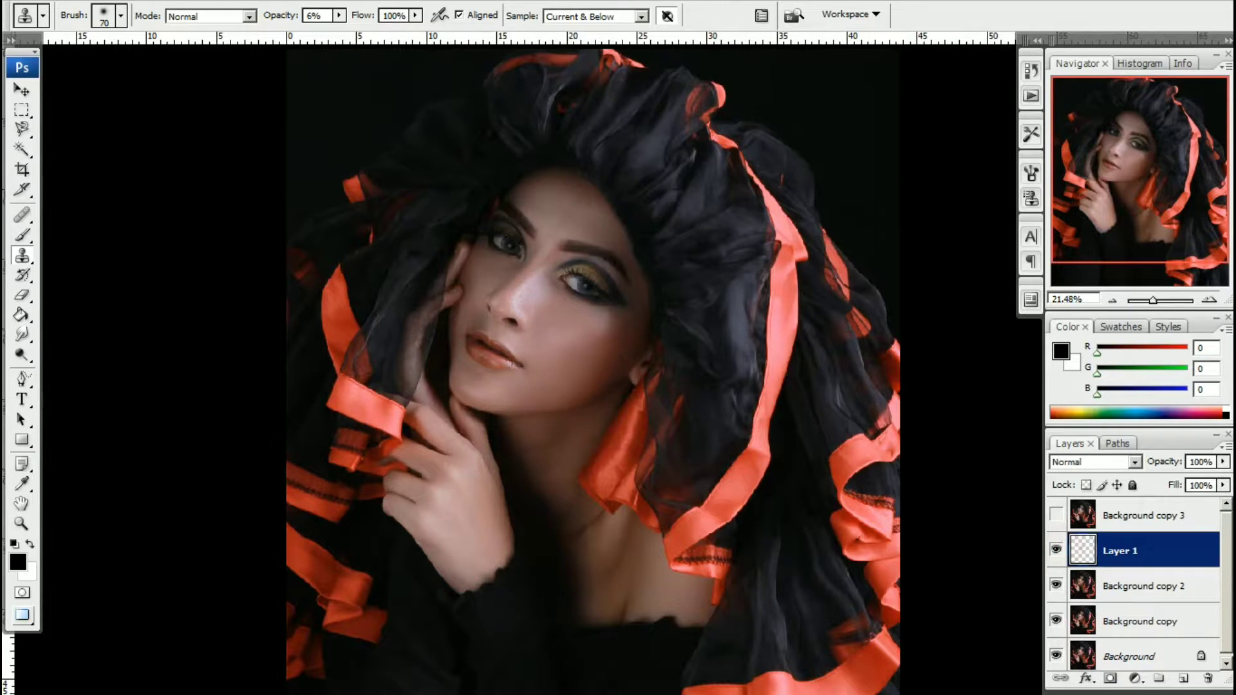
Blend the side of the nose near its tip with a 60 px Clone Stamp, sampling skin from between the eyebrows.
{"action": "key", "text": "bracketleft"}
{"action": "scroll", "coordinate": [517, 376], "scroll_direction": "up", "scroll_amount": 4}
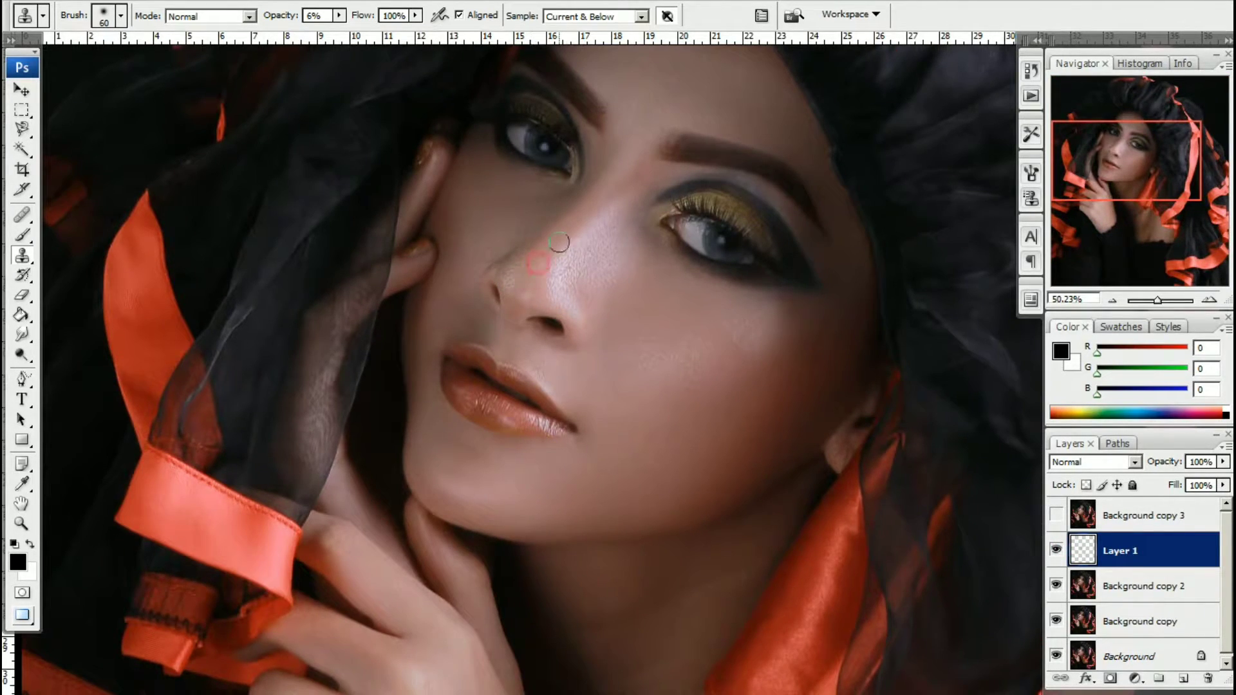
{"action": "left_click", "coordinate": [619, 168], "text": "alt"}
{"action": "mouse_move", "coordinate": [542, 270]}
{"action": "left_mouse_down"}
{"action": "mouse_move", "coordinate": [587, 239]}
{"action": "mouse_move", "coordinate": [555, 279]}
{"action": "mouse_move", "coordinate": [566, 296]}
{"action": "mouse_move", "coordinate": [618, 246]}
{"action": "mouse_move", "coordinate": [574, 275]}
{"action": "mouse_move", "coordinate": [615, 221]}
{"action": "mouse_move", "coordinate": [524, 296]}
{"action": "left_mouse_up"}
Reduce the Clone Stamp brush to 9 px and clean up the upper rim of the right-hand nostril.
{"action": "scroll", "coordinate": [525, 296], "scroll_direction": "up", "scroll_amount": 12}
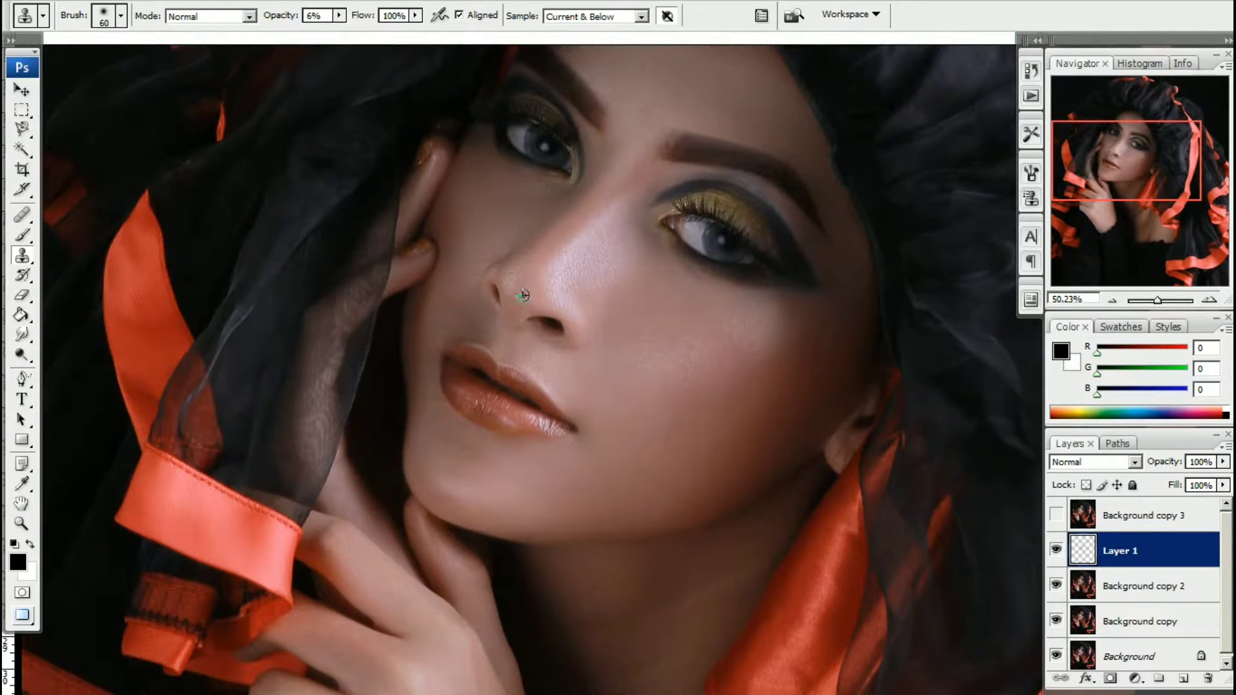
{"action": "scroll", "coordinate": [537, 326], "scroll_direction": "up", "scroll_amount": 8}
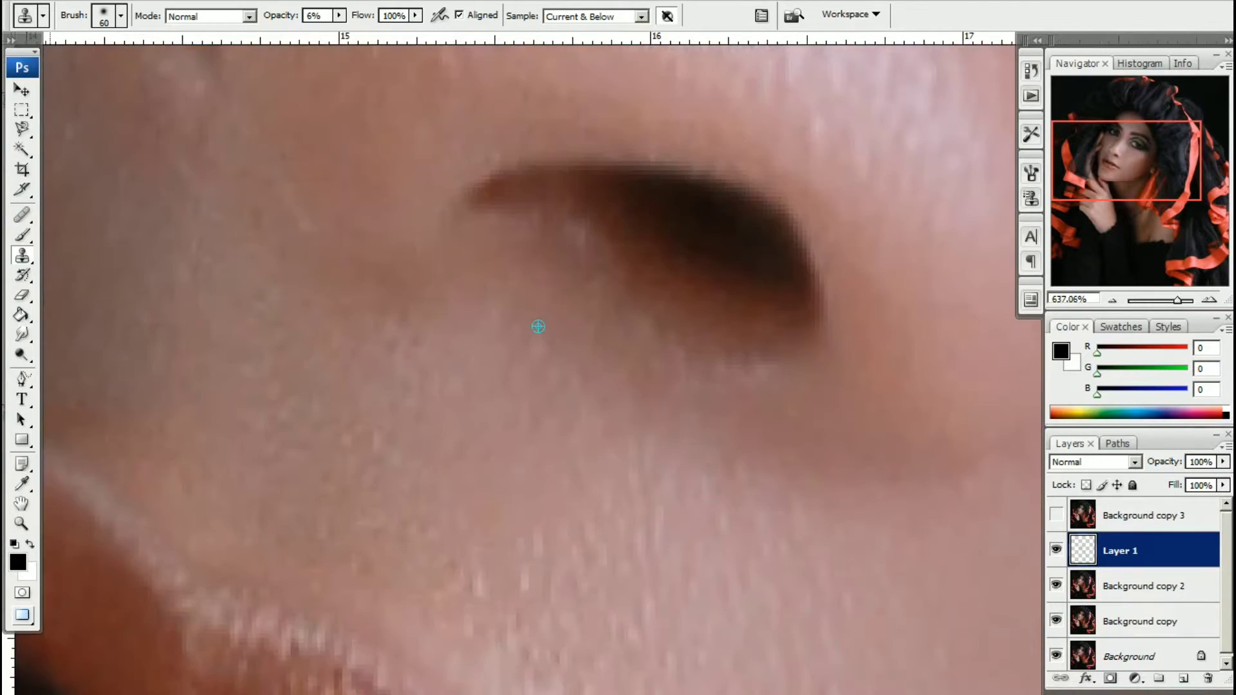
{"action": "key", "text": "bracketleft"}
{"action": "key", "text": "bracketleft"}
{"action": "key", "text": "bracketleft"}
{"action": "key", "text": "bracketleft"}
{"action": "key", "text": "bracketleft"}
{"action": "key", "text": "bracketleft"}
{"action": "left_click", "coordinate": [629, 275], "text": "alt"}
{"action": "mouse_move", "coordinate": [626, 247]}
{"action": "left_mouse_down"}
{"action": "mouse_move", "coordinate": [538, 180]}
{"action": "mouse_move", "coordinate": [631, 165]}
{"action": "mouse_move", "coordinate": [530, 165]}
{"action": "left_mouse_up"}
{"action": "left_click", "coordinate": [759, 222], "text": "alt"}
{"action": "mouse_move", "coordinate": [760, 193]}
{"action": "left_mouse_down"}
{"action": "mouse_move", "coordinate": [783, 201]}
{"action": "mouse_move", "coordinate": [766, 193]}
{"action": "left_mouse_up"}
{"action": "left_click", "coordinate": [661, 161], "text": "alt"}
{"action": "left_click_drag", "start_coordinate": [659, 135], "coordinate": [580, 131]}
{"action": "left_click", "coordinate": [496, 84], "text": "alt"}
{"action": "left_click_drag", "start_coordinate": [515, 85], "coordinate": [753, 115]}
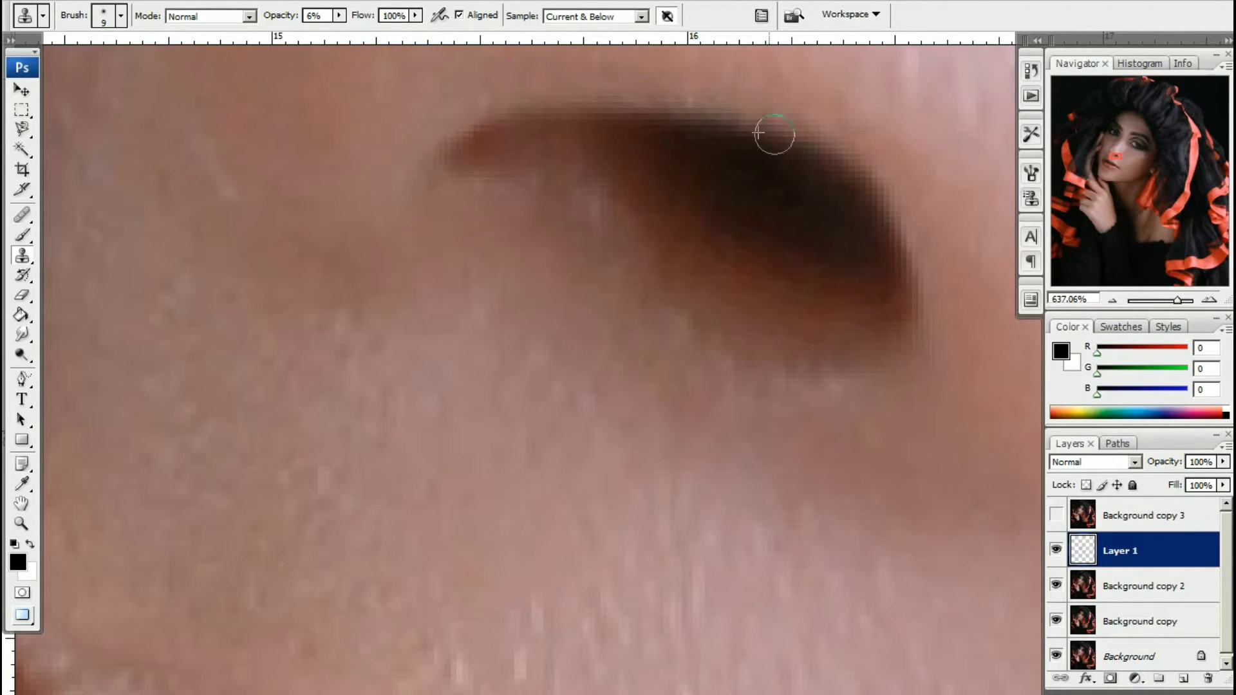
Soften the skin along the lower edge and inner corner of the right-hand nostril with the Clone Stamp.
{"action": "left_click", "coordinate": [526, 182], "text": "alt"}
{"action": "left_click_drag", "start_coordinate": [547, 187], "coordinate": [715, 299]}
{"action": "left_click", "coordinate": [664, 283], "text": "alt"}
{"action": "left_click_drag", "start_coordinate": [835, 347], "coordinate": [629, 345]}
{"action": "left_click", "coordinate": [654, 276], "text": "alt"}
{"action": "mouse_move", "coordinate": [670, 296]}
{"action": "left_mouse_down"}
{"action": "mouse_move", "coordinate": [701, 345]}
{"action": "mouse_move", "coordinate": [859, 362]}
{"action": "left_mouse_up"}
{"action": "left_click", "coordinate": [737, 339], "text": "alt"}
{"action": "mouse_move", "coordinate": [623, 288]}
{"action": "left_mouse_down"}
{"action": "mouse_move", "coordinate": [587, 197]}
{"action": "mouse_move", "coordinate": [462, 120]}
{"action": "mouse_move", "coordinate": [606, 211]}
{"action": "left_mouse_up"}
Compare the whole portrait before and after retouching by hiding and showing Layer 1, Background copy 2 and Background copy.
{"action": "scroll", "coordinate": [207, 311], "scroll_direction": "down", "scroll_amount": 4}
{"action": "left_click_drag", "start_coordinate": [254, 312], "coordinate": [456, 514]}
{"action": "scroll", "coordinate": [318, 267], "scroll_direction": "up", "scroll_amount": 2}
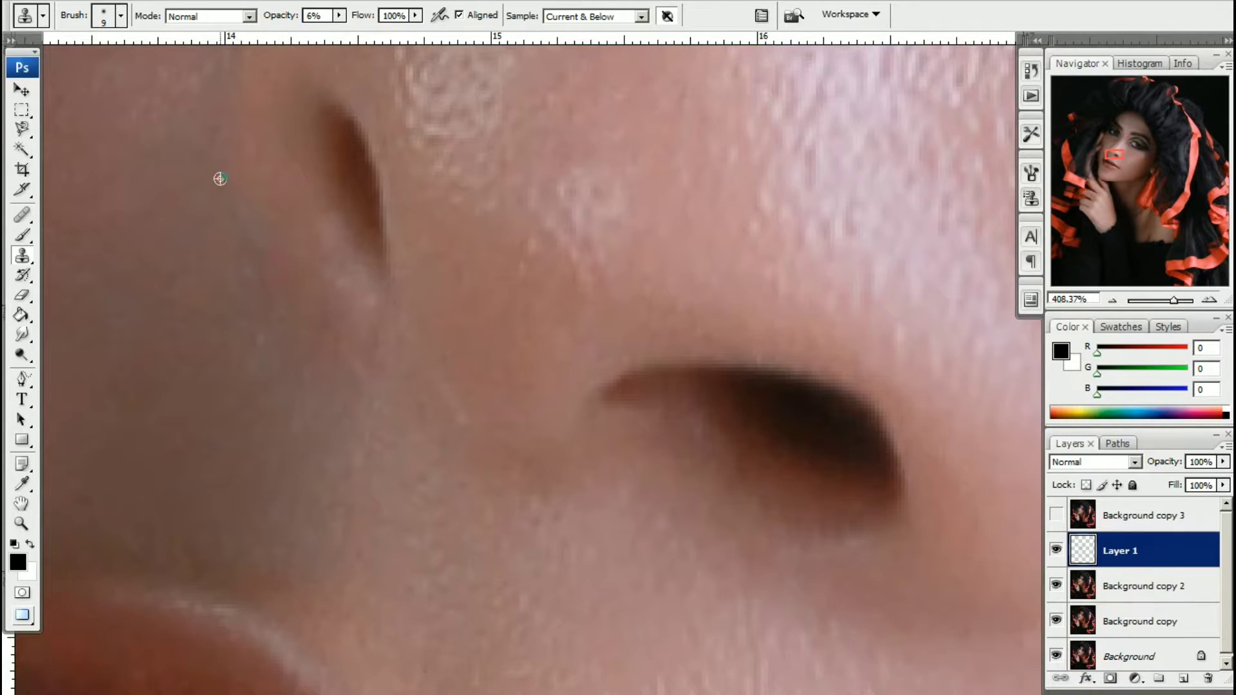
{"action": "scroll", "coordinate": [178, 399], "scroll_direction": "down", "scroll_amount": 3}
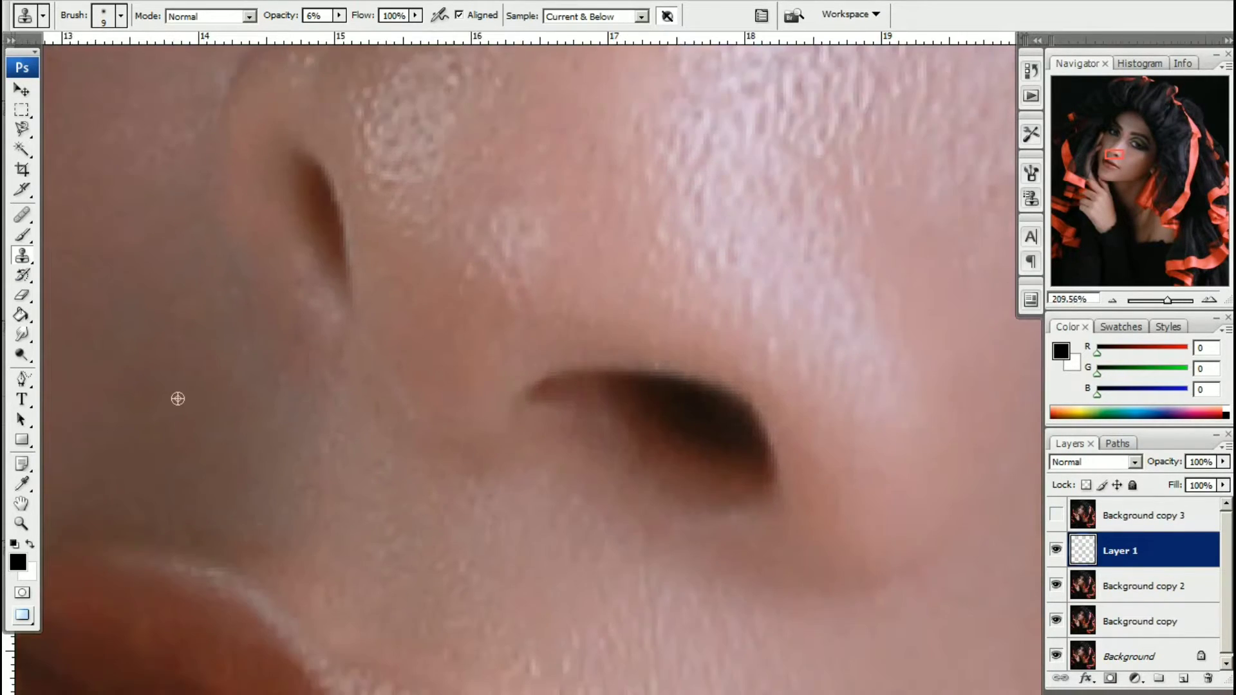
{"action": "scroll", "coordinate": [178, 399], "scroll_direction": "down", "scroll_amount": 3}
{"action": "scroll", "coordinate": [179, 400], "scroll_direction": "down", "scroll_amount": 5}
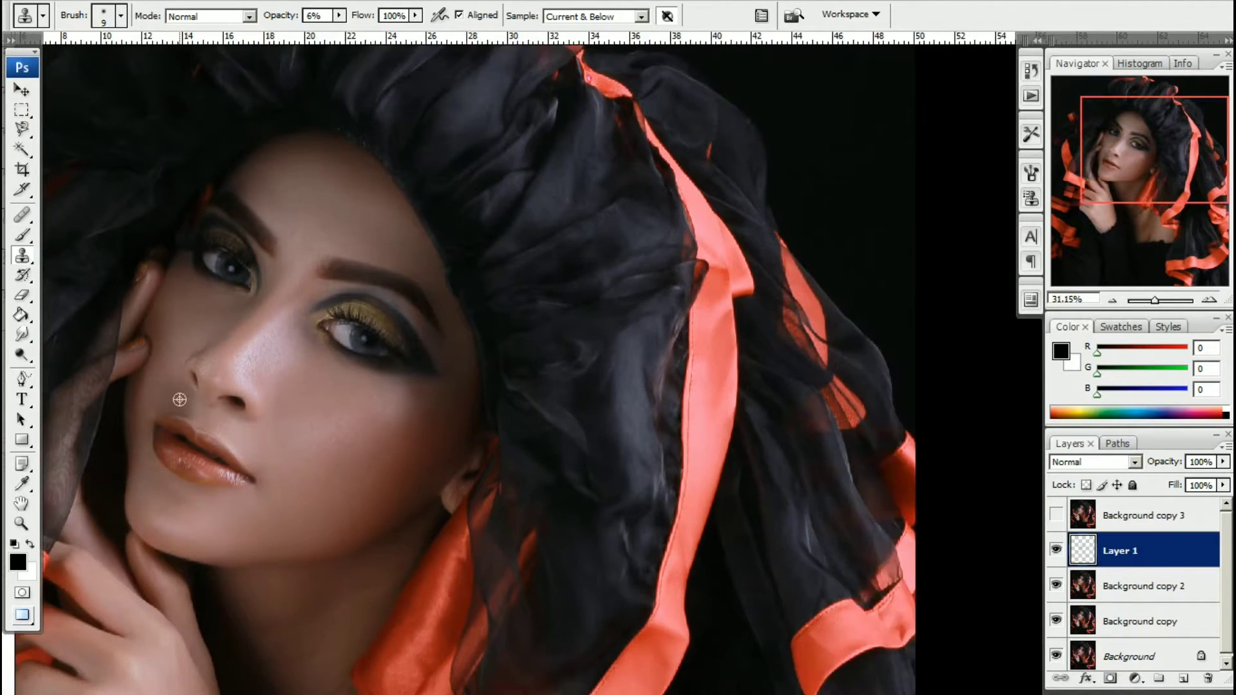
{"action": "scroll", "coordinate": [179, 400], "scroll_direction": "down", "scroll_amount": 1}
{"action": "scroll", "coordinate": [477, 329], "scroll_direction": "down", "scroll_amount": 4}
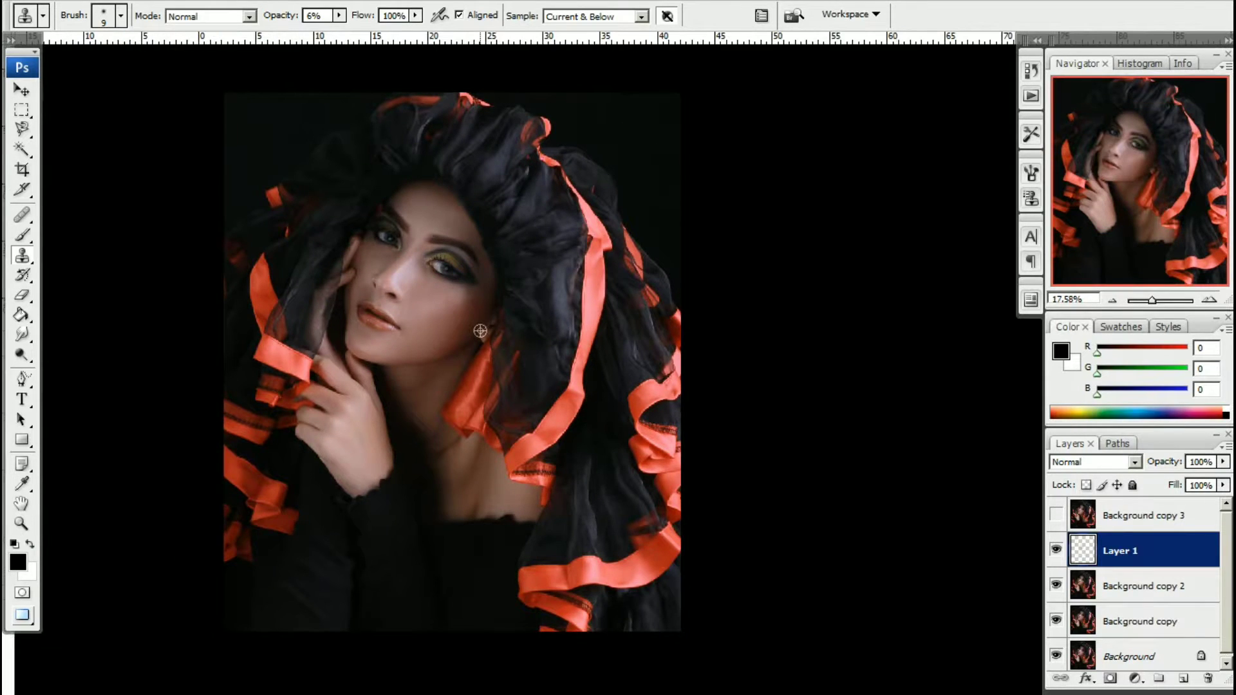
{"action": "scroll", "coordinate": [480, 330], "scroll_direction": "up", "scroll_amount": 3}
{"action": "left_click_drag", "start_coordinate": [1056, 549], "coordinate": [1055, 620]}
{"action": "left_click", "coordinate": [1056, 549]}
{"action": "left_click", "coordinate": [1056, 585]}
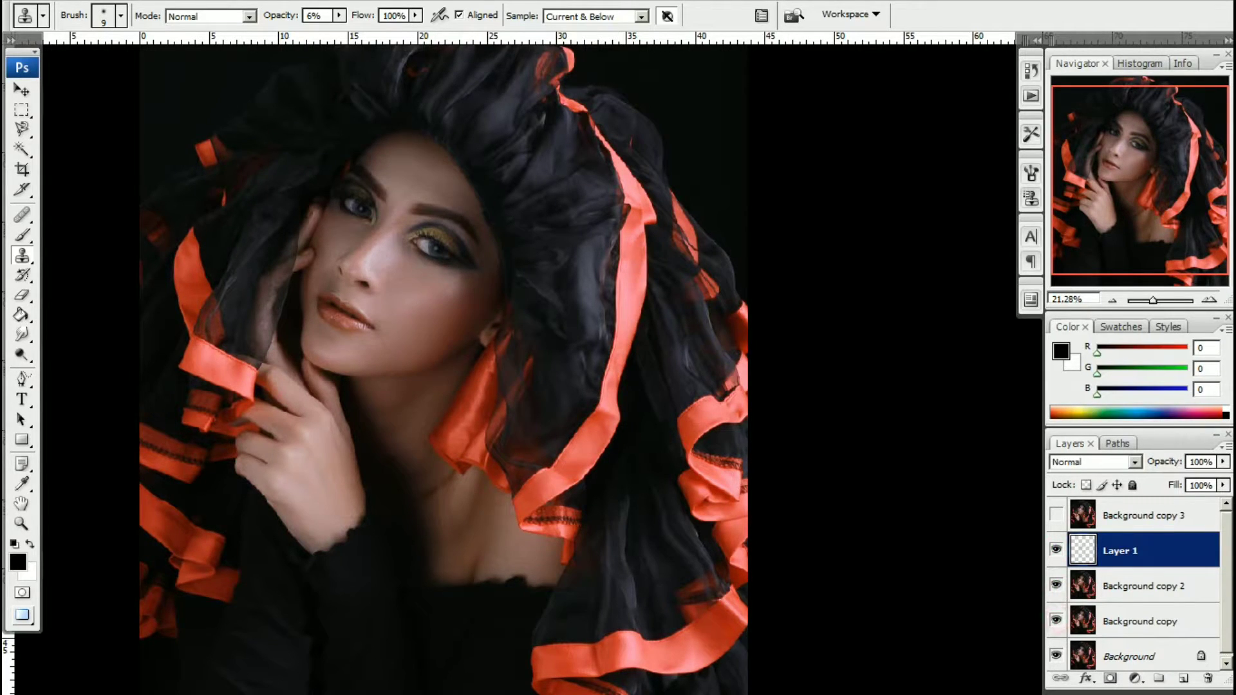
{"action": "left_click", "coordinate": [1058, 587]}
{"action": "left_click", "coordinate": [1058, 587]}
{"action": "left_click", "coordinate": [1058, 587]}
{"action": "left_click", "coordinate": [1058, 620]}
{"action": "scroll", "coordinate": [517, 443], "scroll_direction": "down", "scroll_amount": 4}
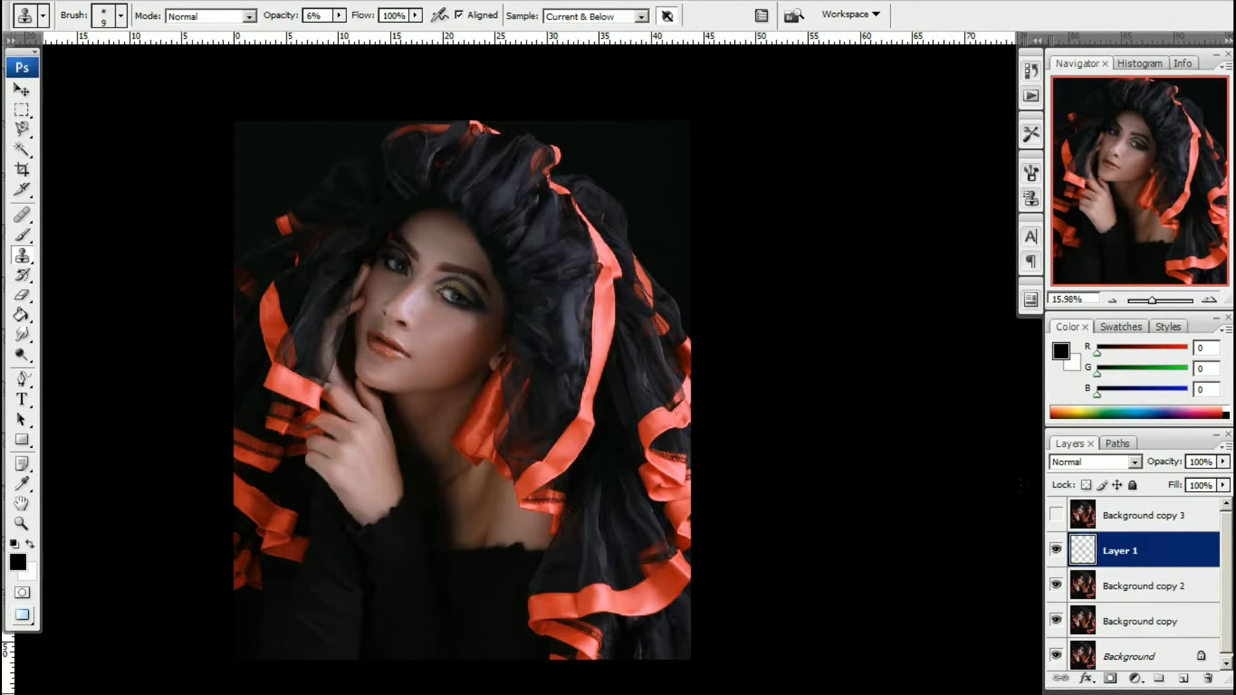
Step through the background layers, reselect Layer 1 and return the document window to the standard screen mode.
{"action": "left_click", "coordinate": [1095, 623]}
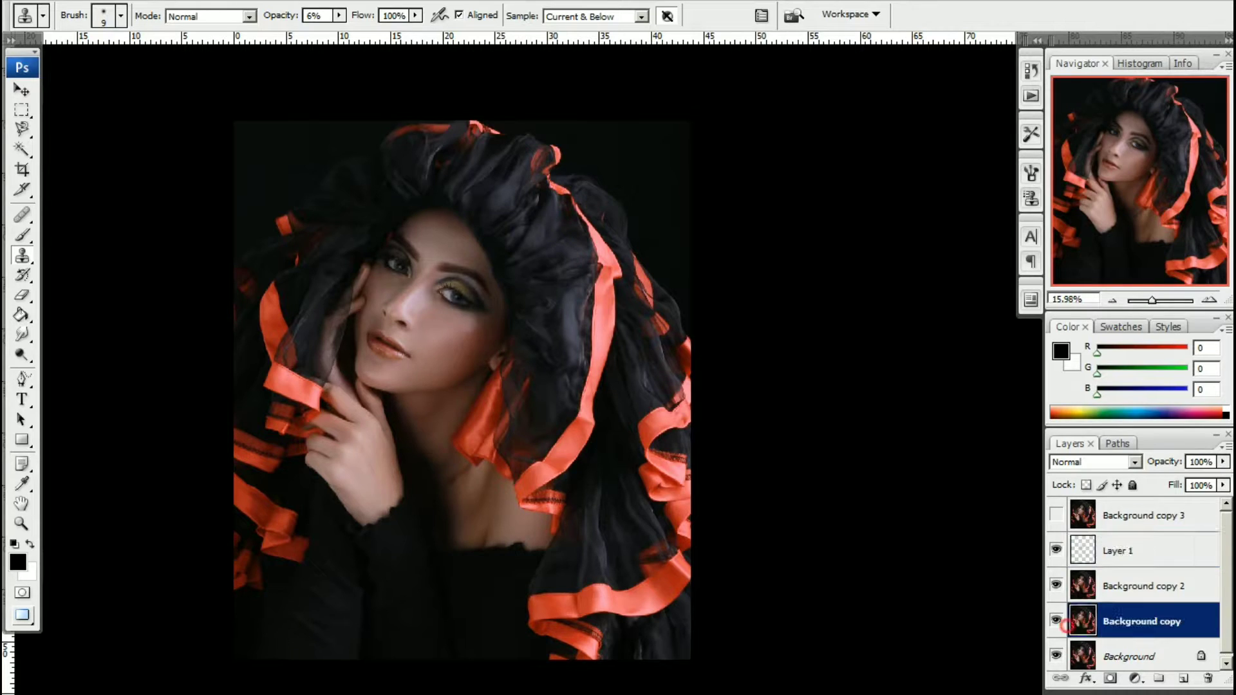
{"action": "left_click", "coordinate": [1123, 595]}
{"action": "left_click", "coordinate": [1114, 655]}
{"action": "left_click", "coordinate": [1119, 622]}
{"action": "left_click", "coordinate": [1120, 589]}
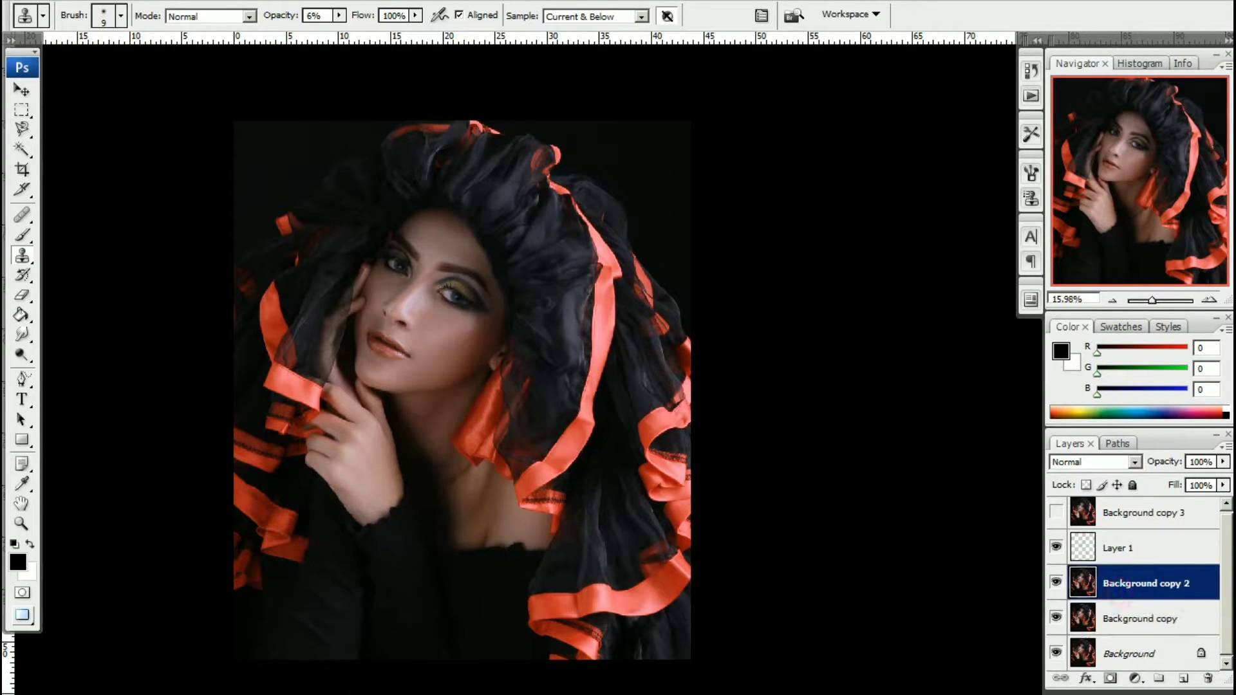
{"action": "left_click", "coordinate": [1111, 544]}
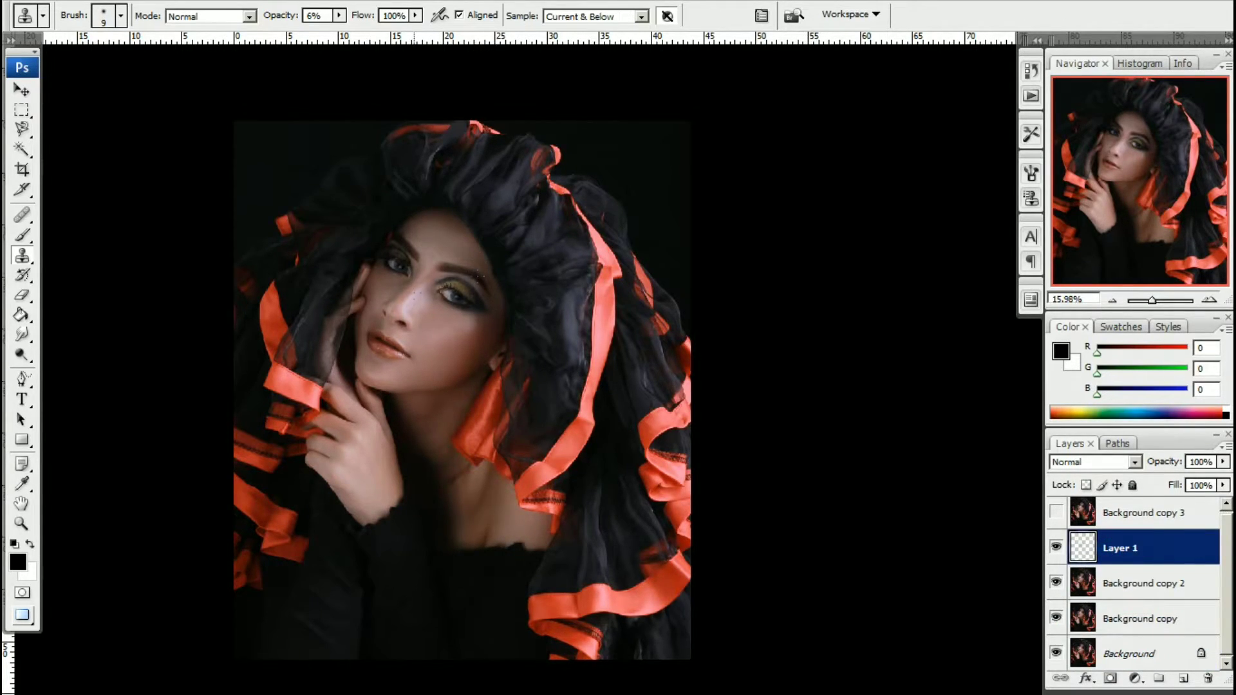
{"action": "key", "text": "f"}
{"action": "key", "text": "f"}
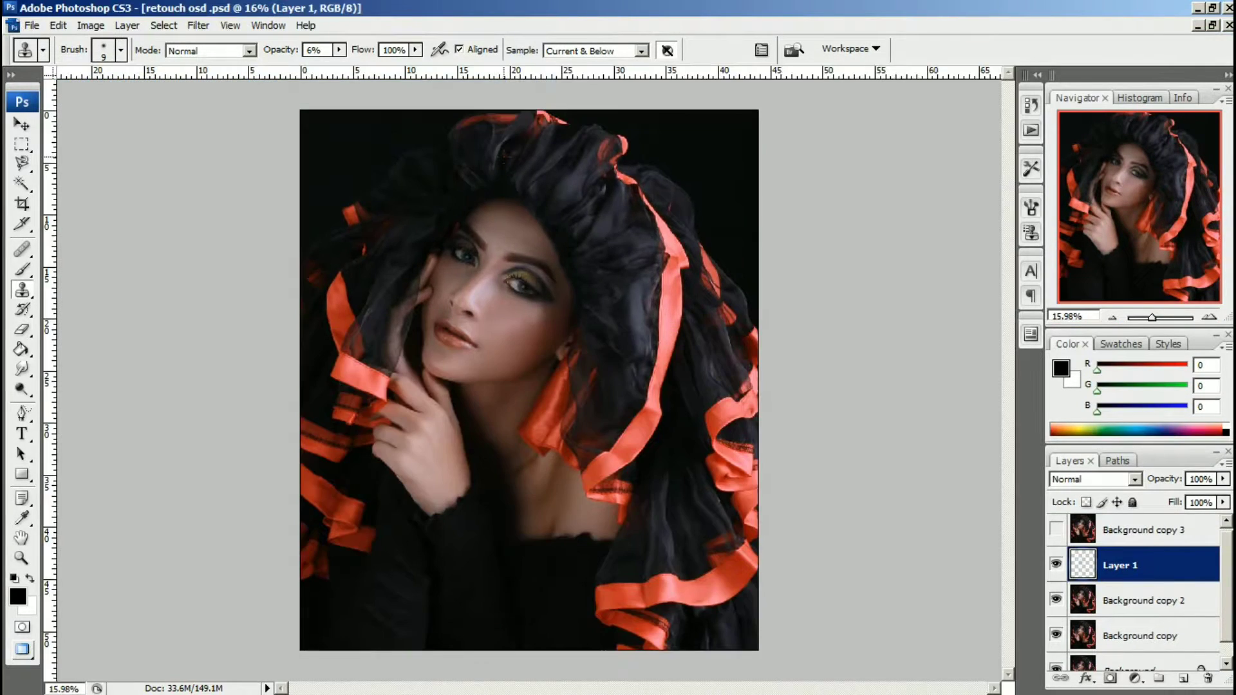
Add a Levels adjustment layer above Layer 1 with midtones at 1.10 and a slightly lowered white input point.
{"action": "left_click", "coordinate": [198, 25]}
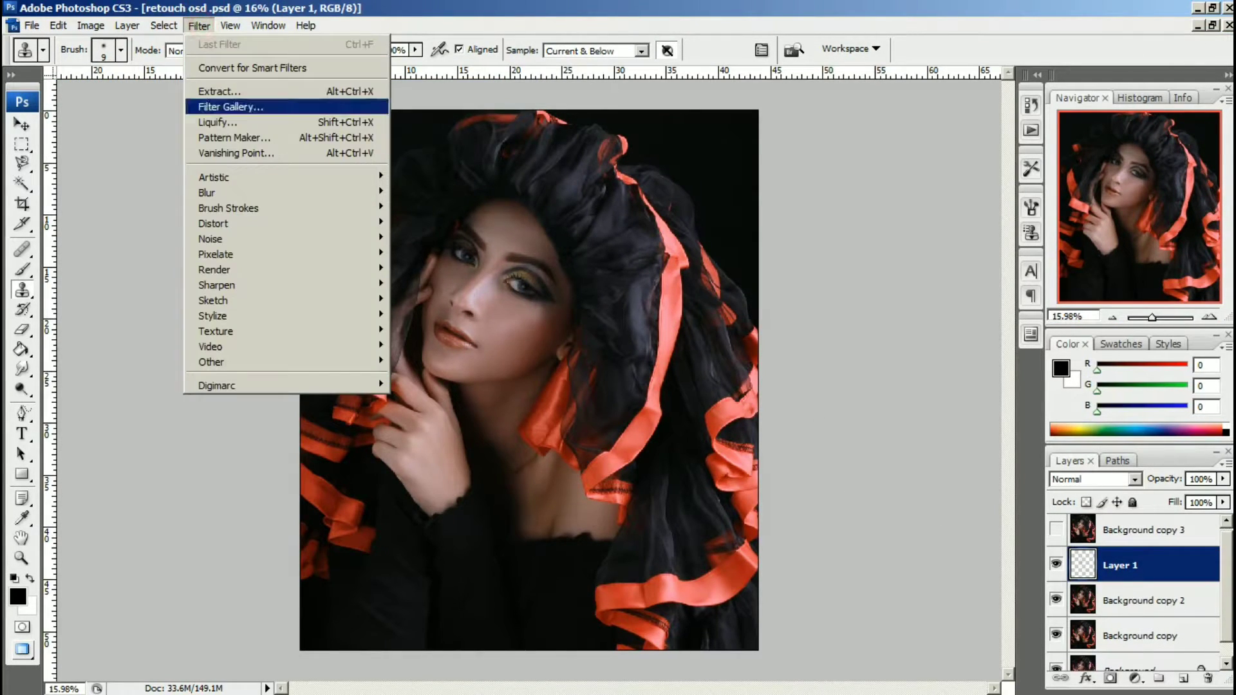
{"action": "mouse_move", "coordinate": [175, 169]}
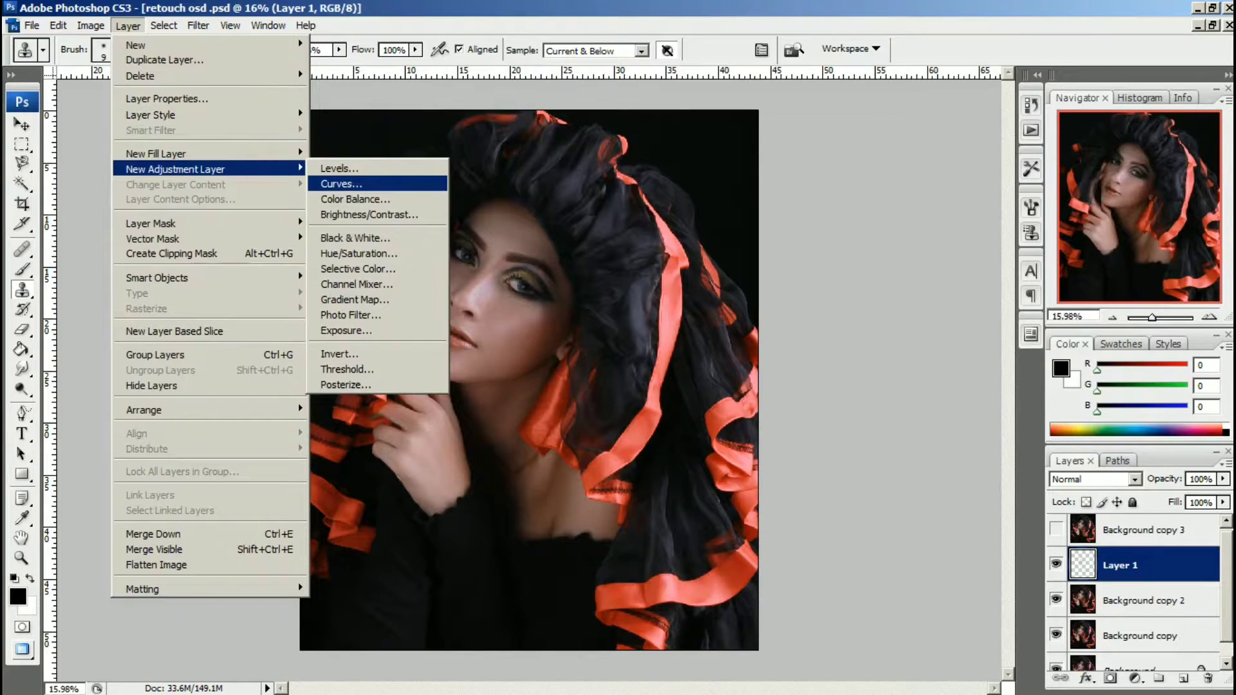
{"action": "left_click", "coordinate": [338, 166]}
{"action": "left_click", "coordinate": [771, 215]}
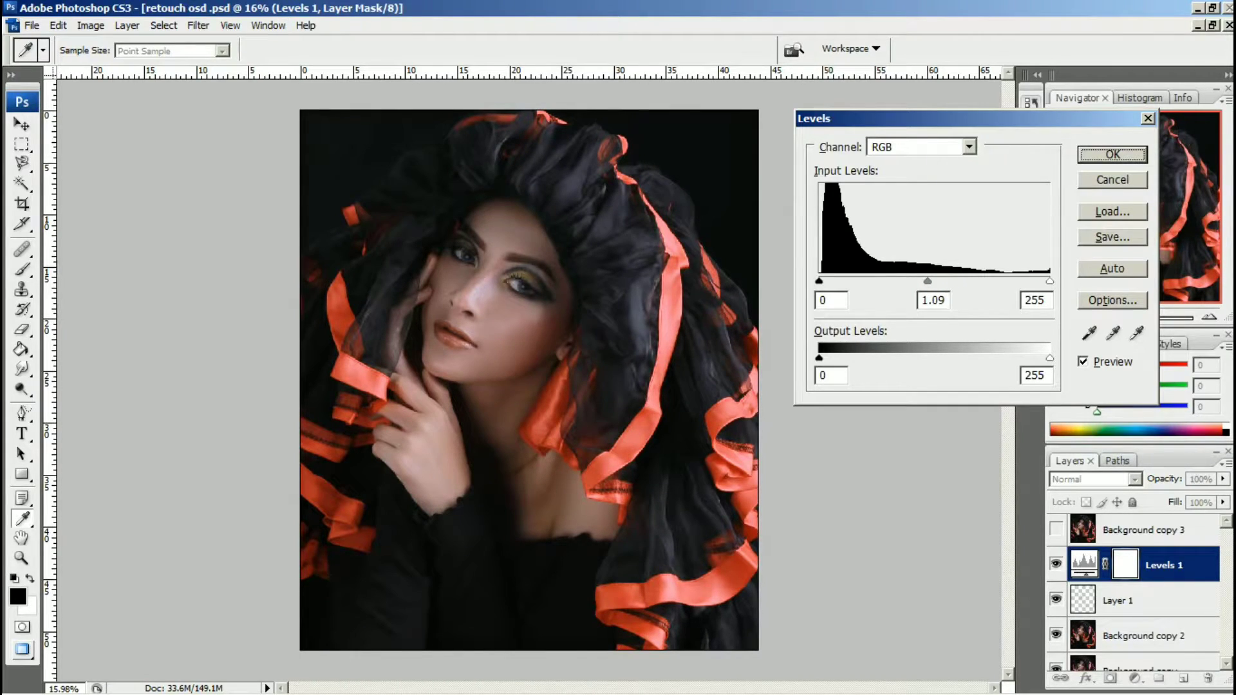
{"action": "left_click_drag", "start_coordinate": [927, 281], "coordinate": [927, 281]}
{"action": "left_click_drag", "start_coordinate": [1049, 281], "coordinate": [1032, 282]}
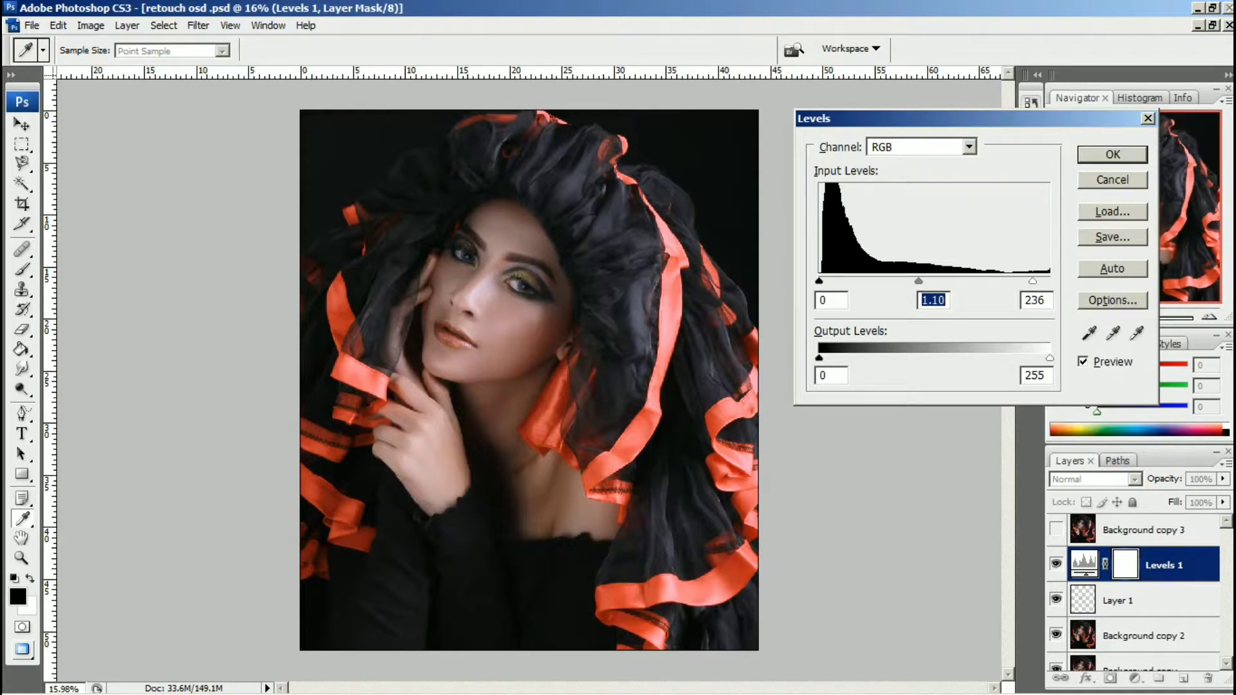
{"action": "left_click_drag", "start_coordinate": [1033, 281], "coordinate": [1041, 282]}
{"action": "key", "text": "Return"}
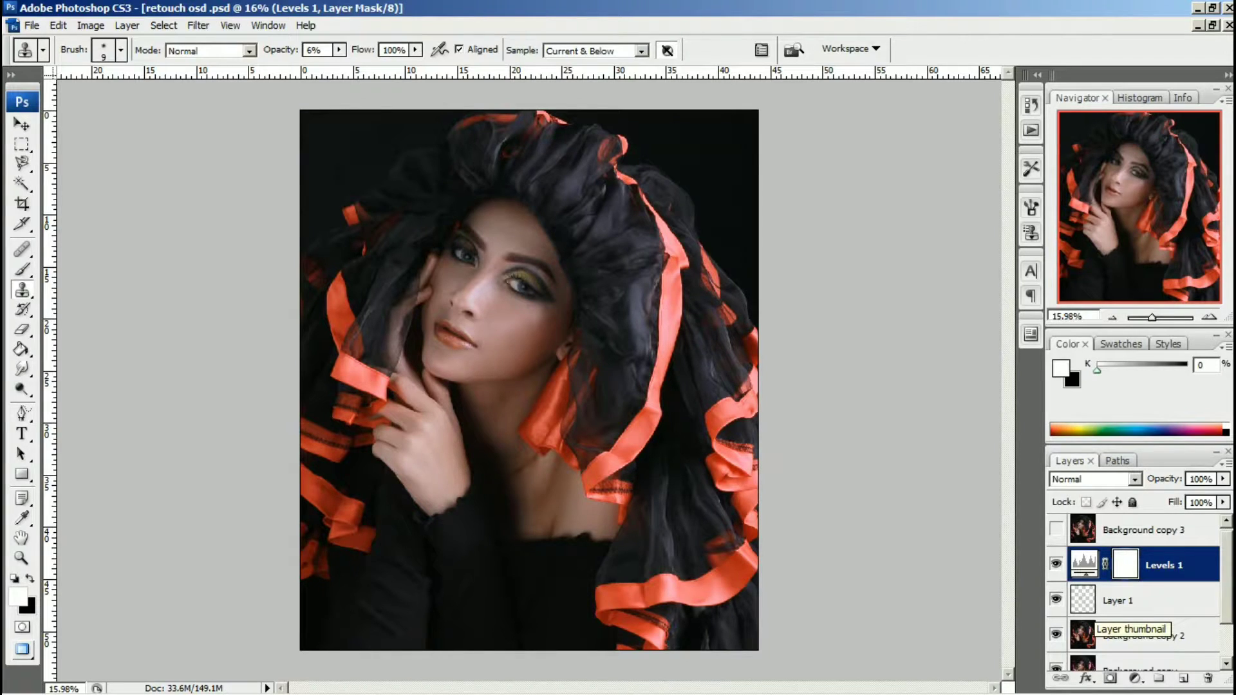
Duplicate the hidden Background copy 3 layer twice at the top of the layer stack.
{"action": "key", "text": "alt+bracketright"}
{"action": "key", "text": "ctrl+j"}
{"action": "key", "text": "ctrl+j"}
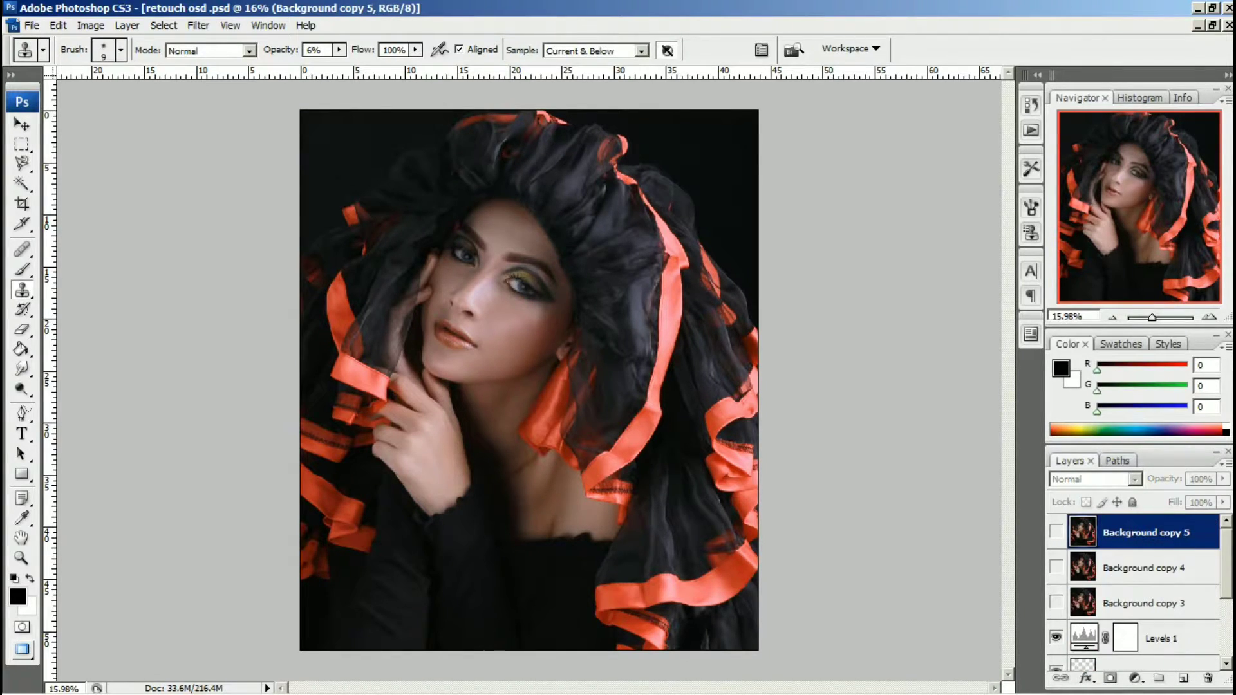
Select Background copy 3 directly above the Levels adjustment, make it visible and open the filter list.
{"action": "scroll", "coordinate": [1157, 543], "scroll_direction": "down", "scroll_amount": 3}
{"action": "left_click", "coordinate": [1157, 543]}
{"action": "scroll", "coordinate": [1157, 543], "scroll_direction": "up", "scroll_amount": 2}
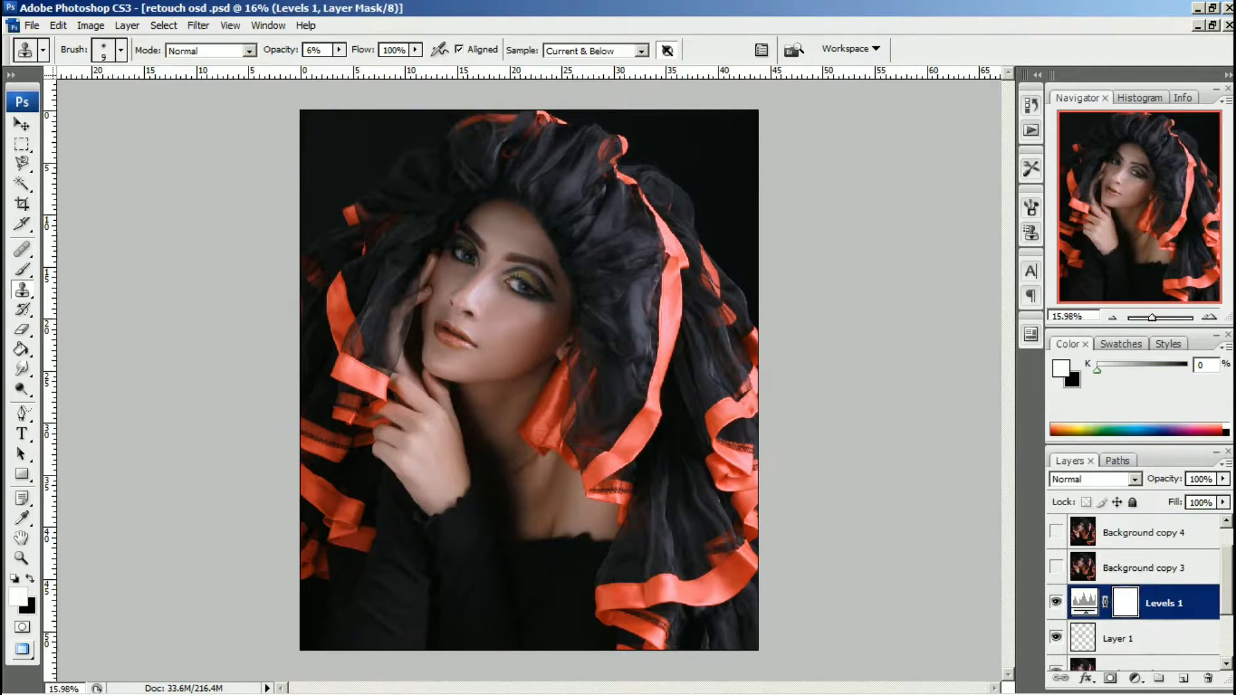
{"action": "left_click", "coordinate": [1143, 568]}
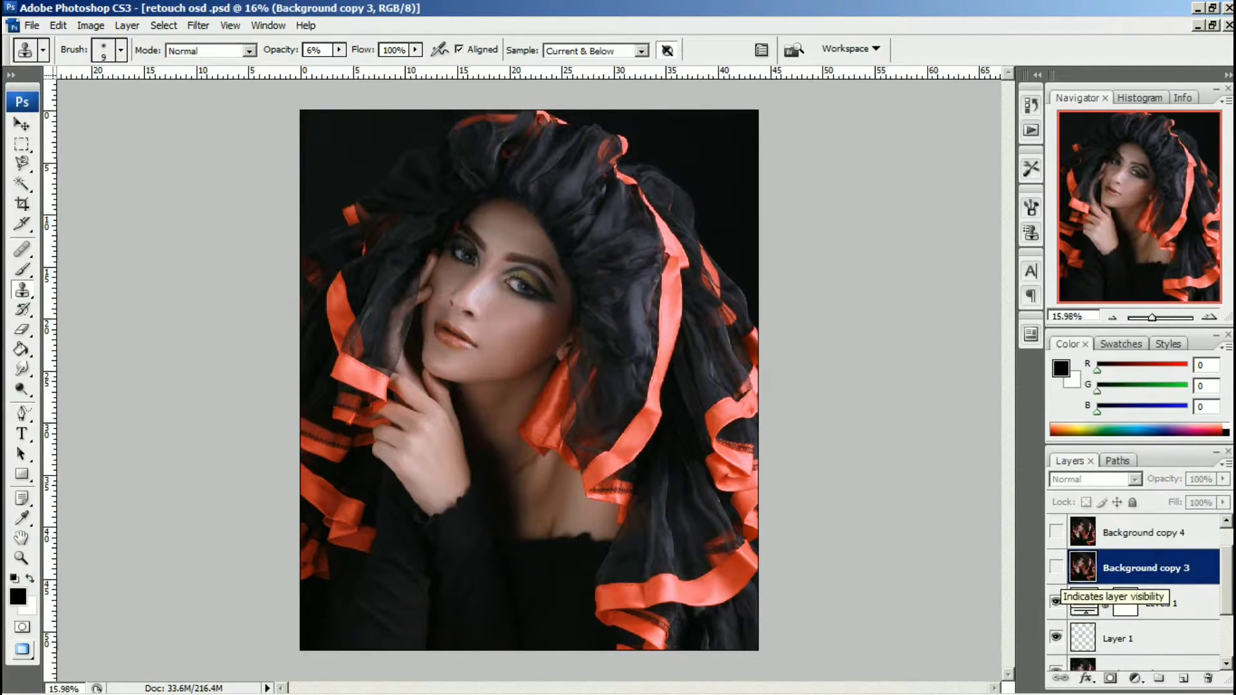
{"action": "left_click", "coordinate": [1055, 567]}
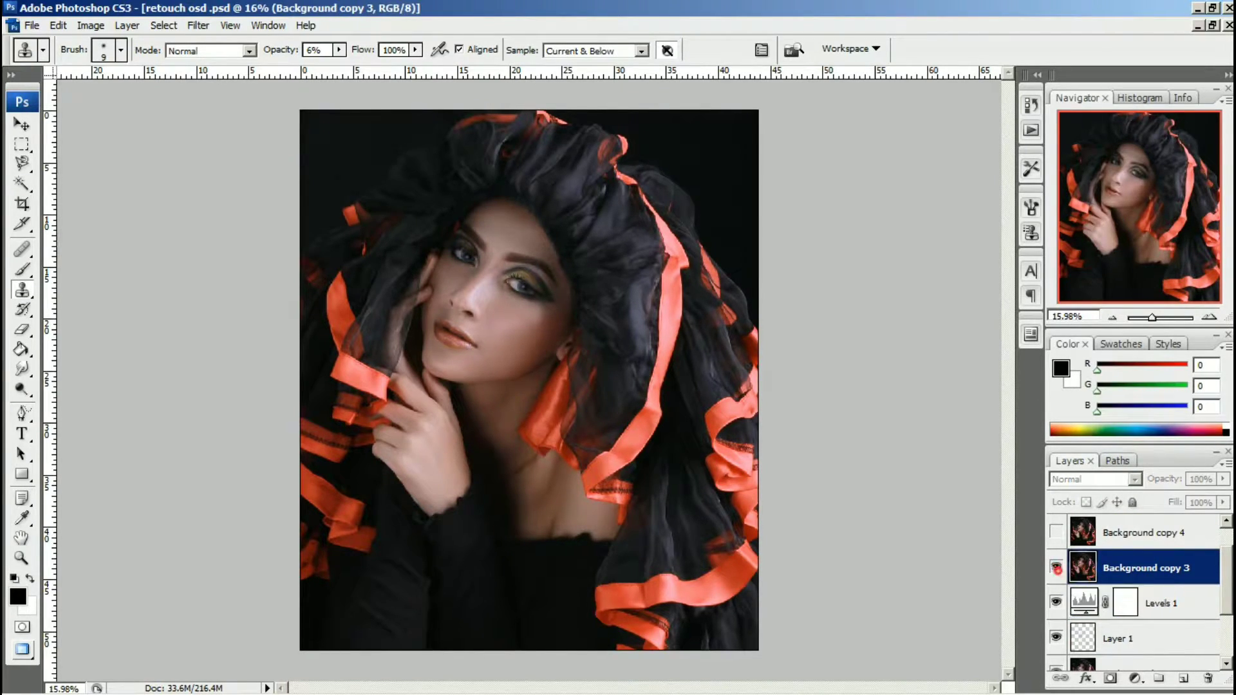
{"action": "left_click", "coordinate": [198, 25]}
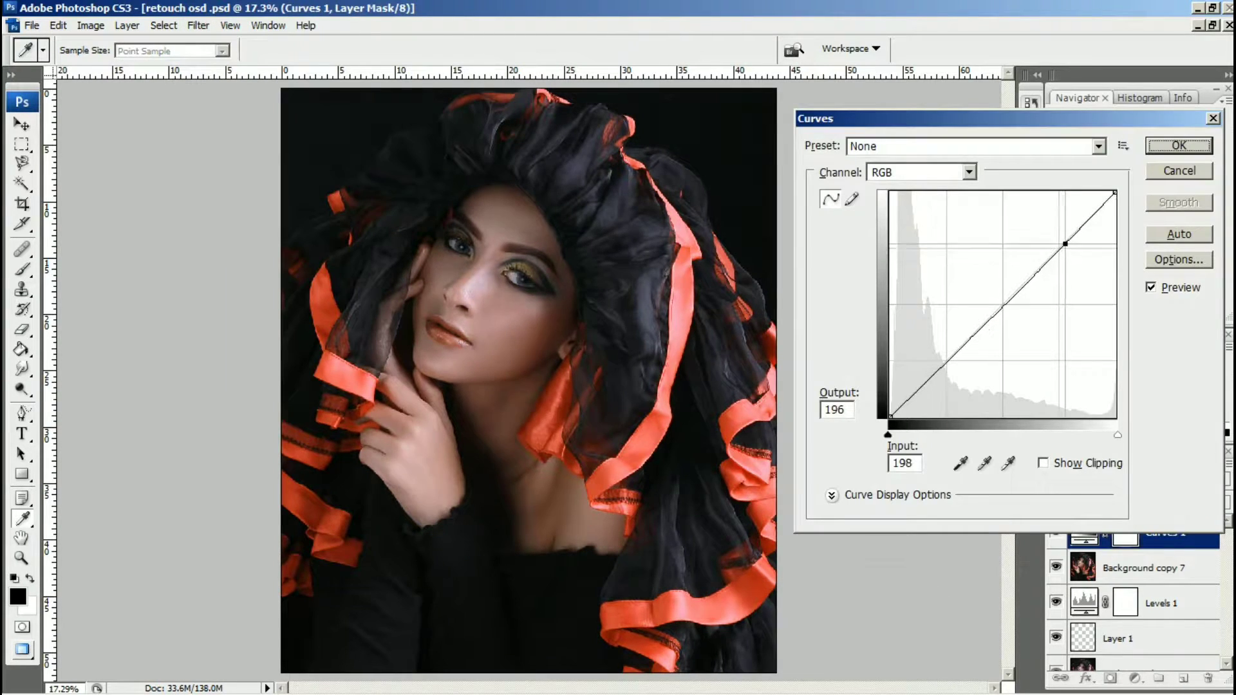
Darken the midtones slightly in the Curves adjustment with an RGB point at input 136, output 131.
{"action": "left_click_drag", "start_coordinate": [1066, 244], "coordinate": [1009, 301]}
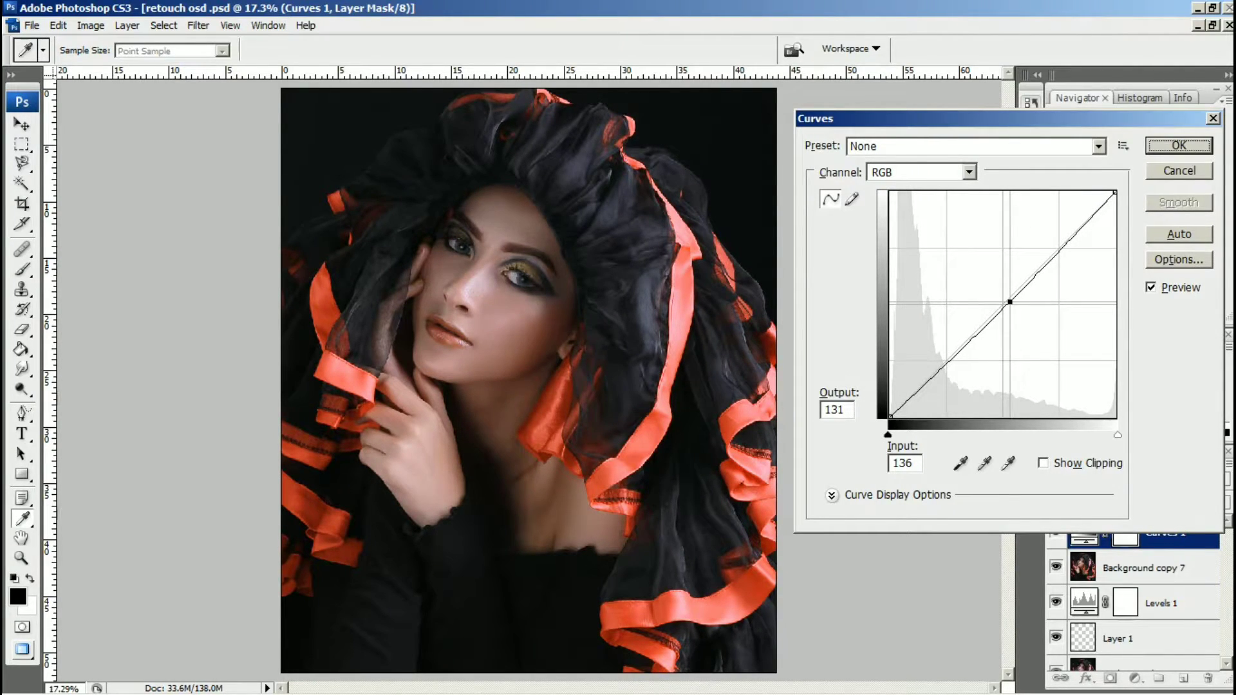
{"action": "key", "text": "Return"}
{"action": "key", "text": "s"}
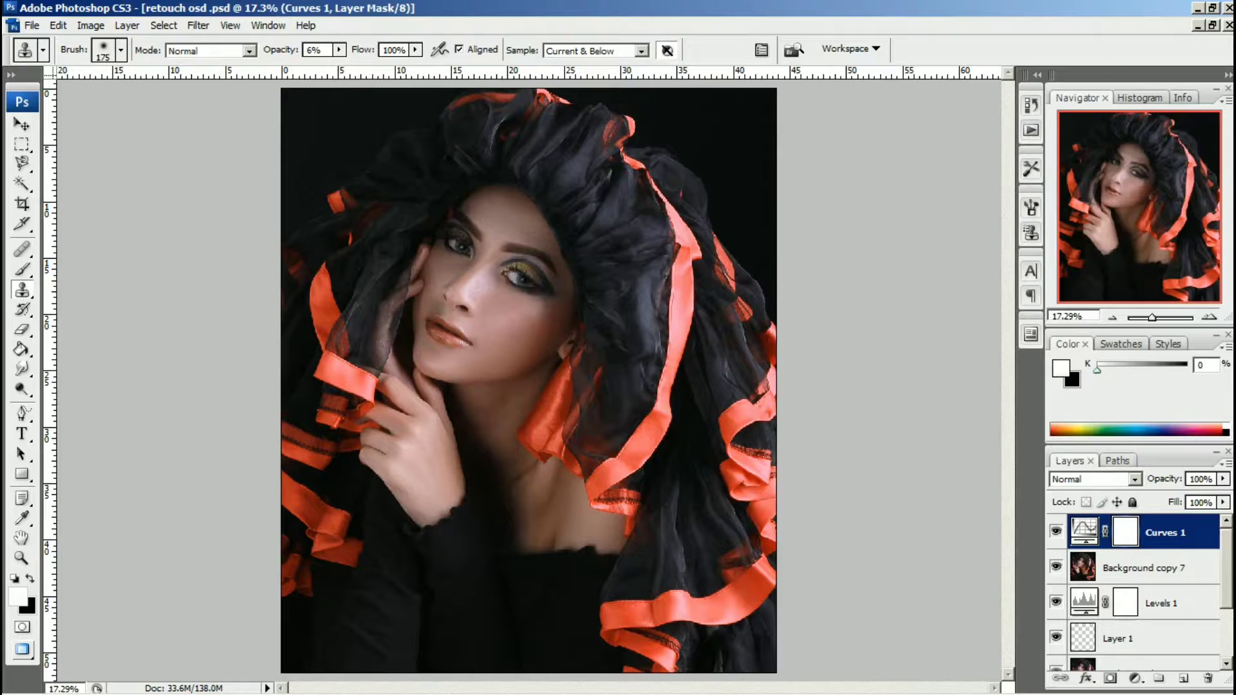
Add a Color Balance adjustment layer with the highlights' Cyan–Red level at -15, and compare the image with and without it.
{"action": "left_click", "coordinate": [1135, 677]}
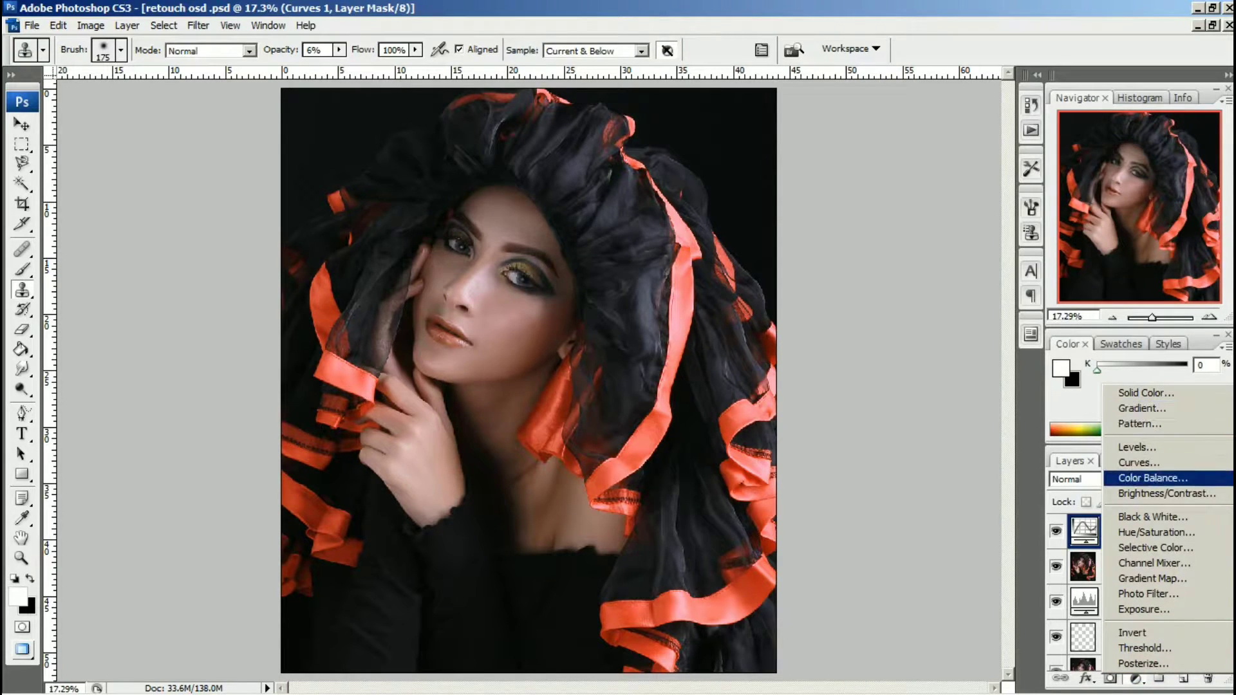
{"action": "left_click", "coordinate": [1133, 477]}
{"action": "mouse_move", "coordinate": [959, 194]}
{"action": "left_mouse_down"}
{"action": "mouse_move", "coordinate": [935, 194]}
{"action": "mouse_move", "coordinate": [948, 194]}
{"action": "left_mouse_up"}
{"action": "left_click", "coordinate": [1010, 289]}
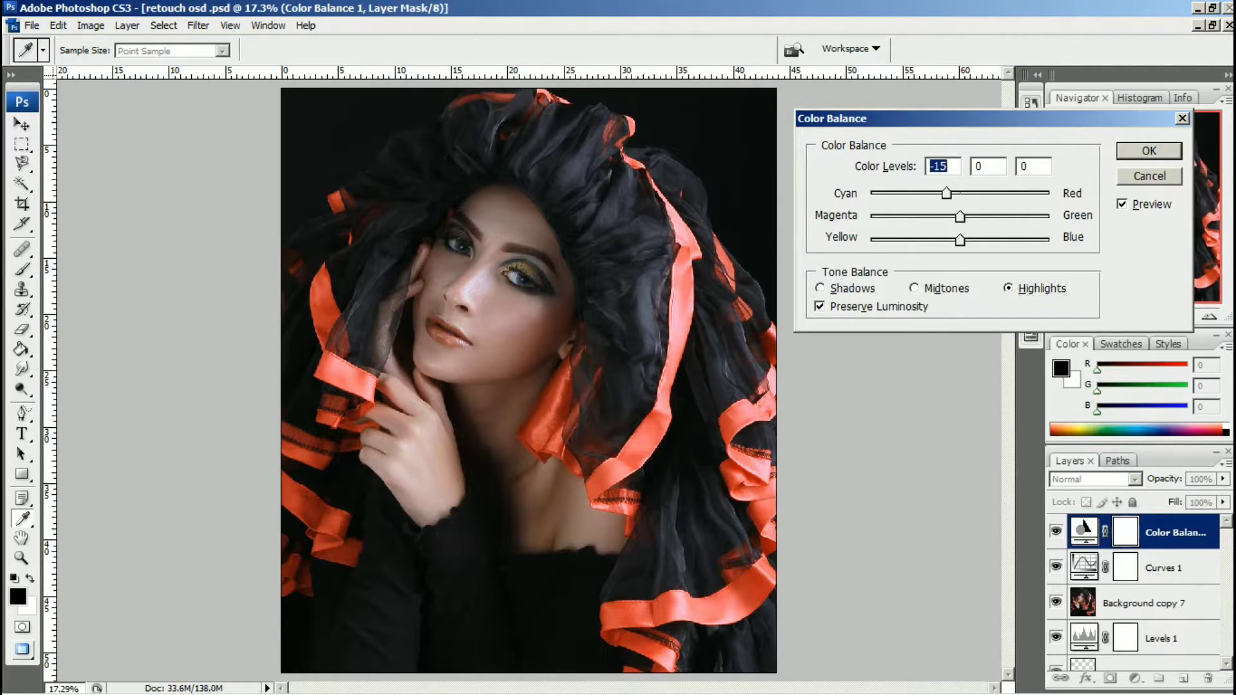
{"action": "key", "text": "Return"}
{"action": "left_click", "coordinate": [1056, 531]}
{"action": "left_click", "coordinate": [1056, 532]}
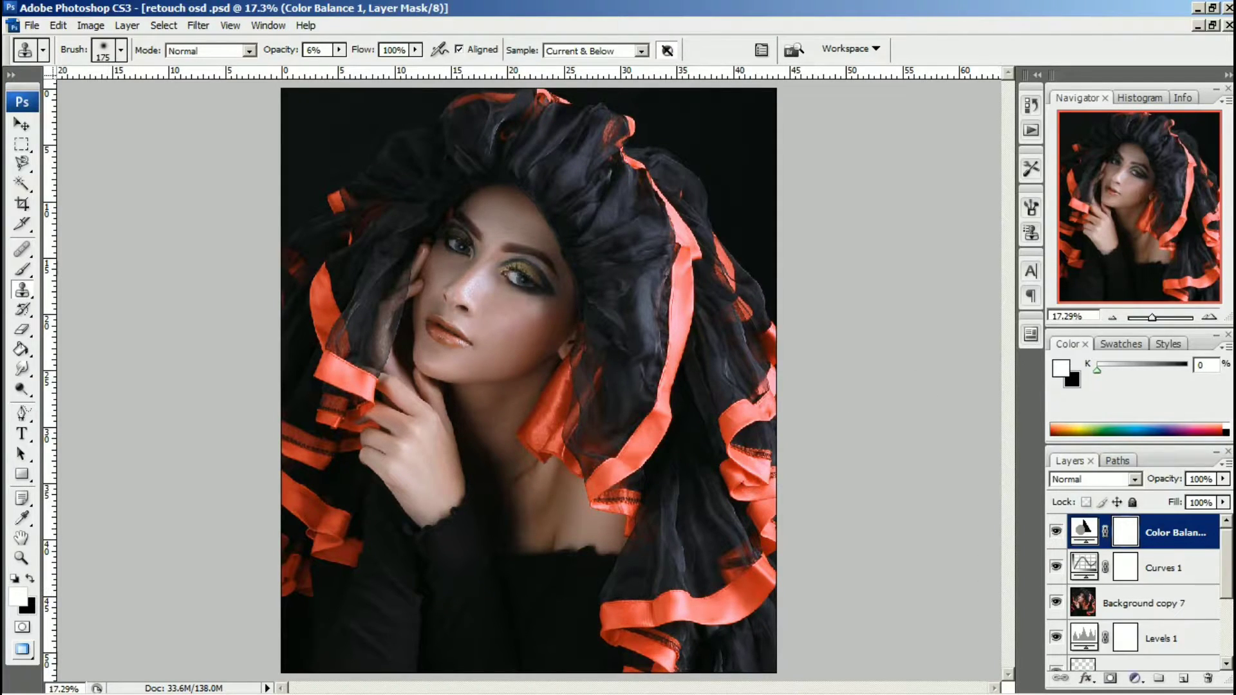
Add a Selective Color adjustment layer above the Color Balance with the Reds' Black at -18% and Cyan at 0%.
{"action": "left_click", "coordinate": [198, 26]}
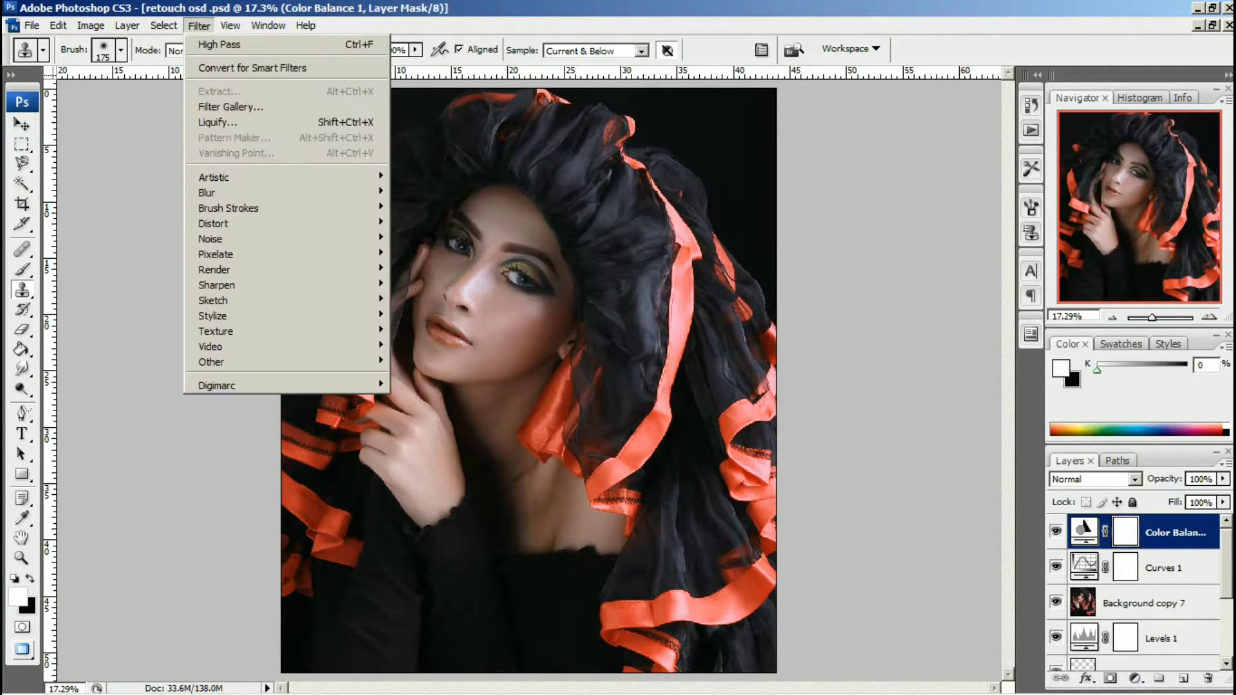
{"action": "mouse_move", "coordinate": [198, 26]}
{"action": "mouse_move", "coordinate": [127, 26]}
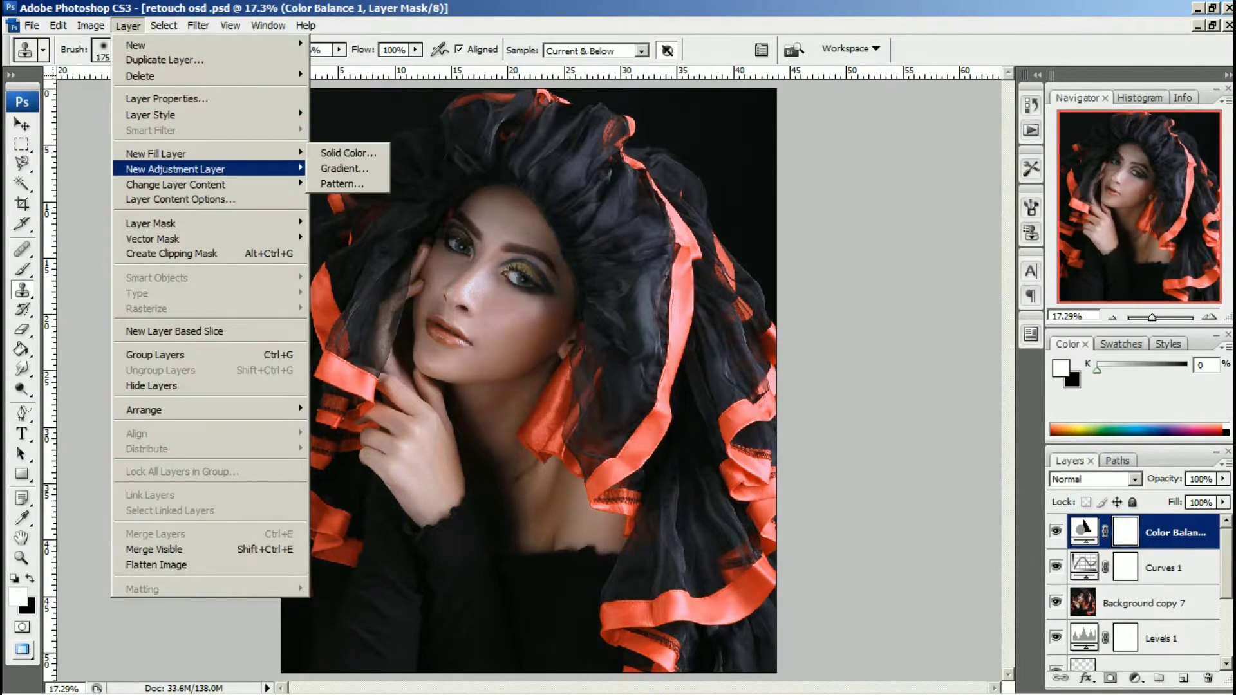
{"action": "mouse_move", "coordinate": [175, 168]}
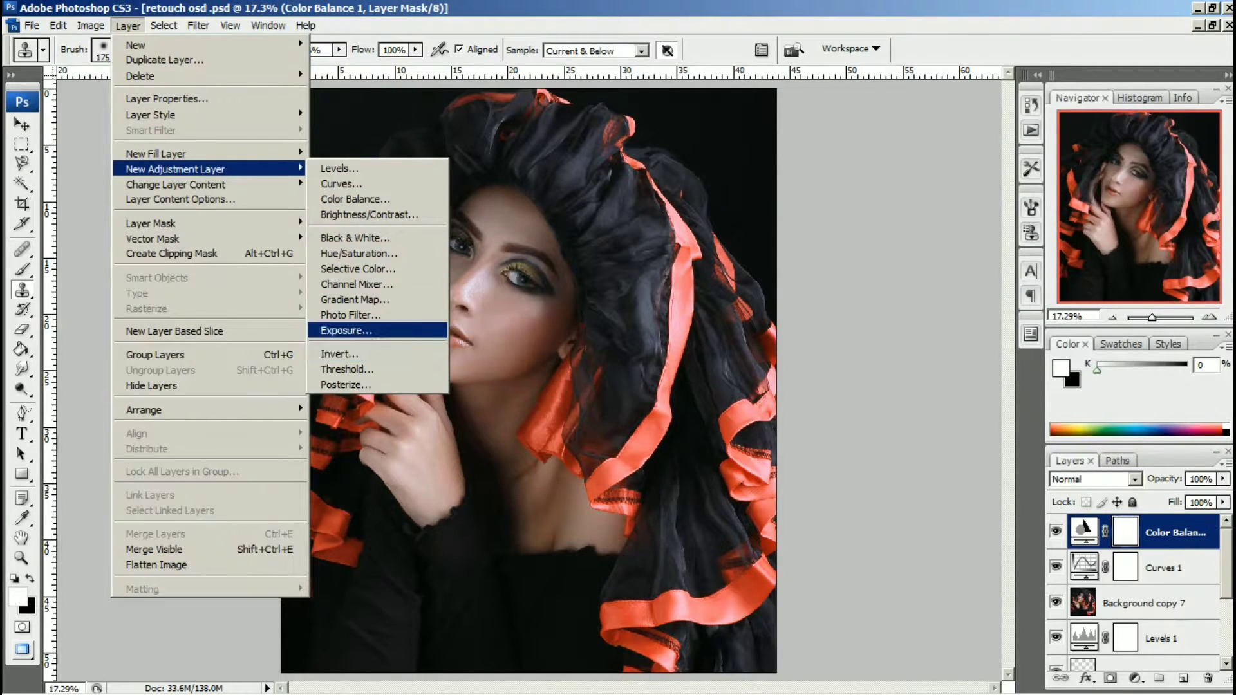
{"action": "left_click", "coordinate": [358, 269]}
{"action": "key", "text": "Return"}
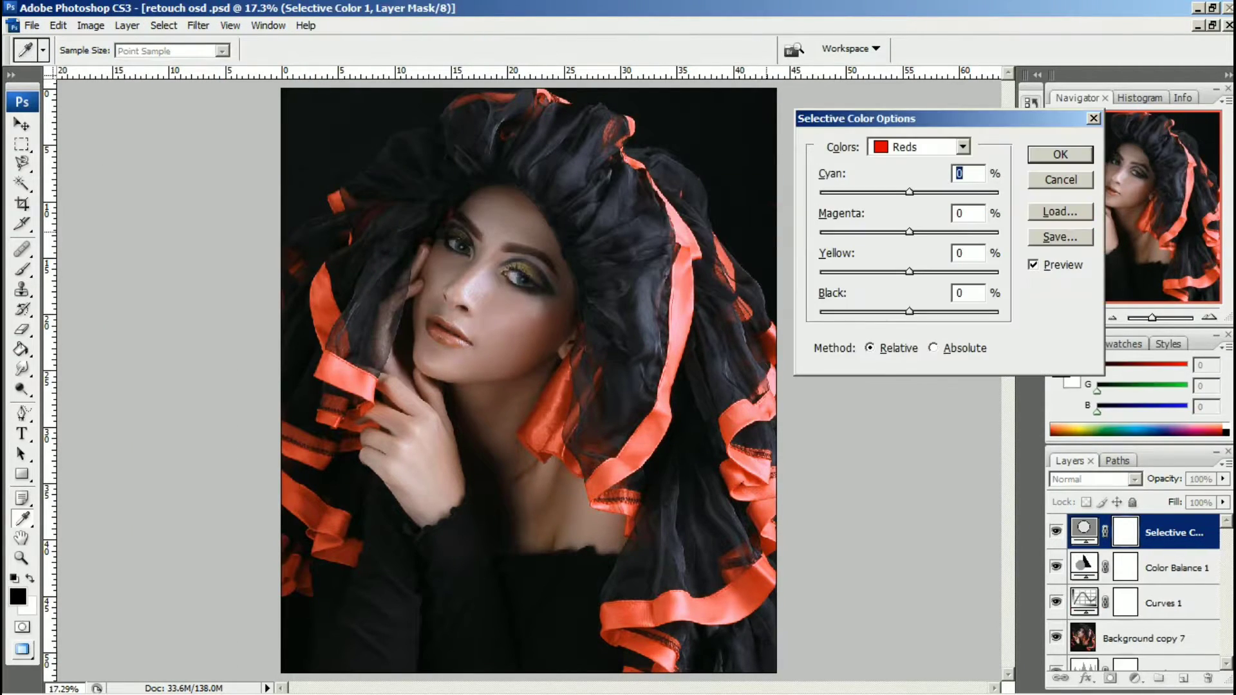
{"action": "mouse_move", "coordinate": [910, 312]}
{"action": "left_mouse_down"}
{"action": "mouse_move", "coordinate": [886, 312]}
{"action": "mouse_move", "coordinate": [898, 312]}
{"action": "left_mouse_up"}
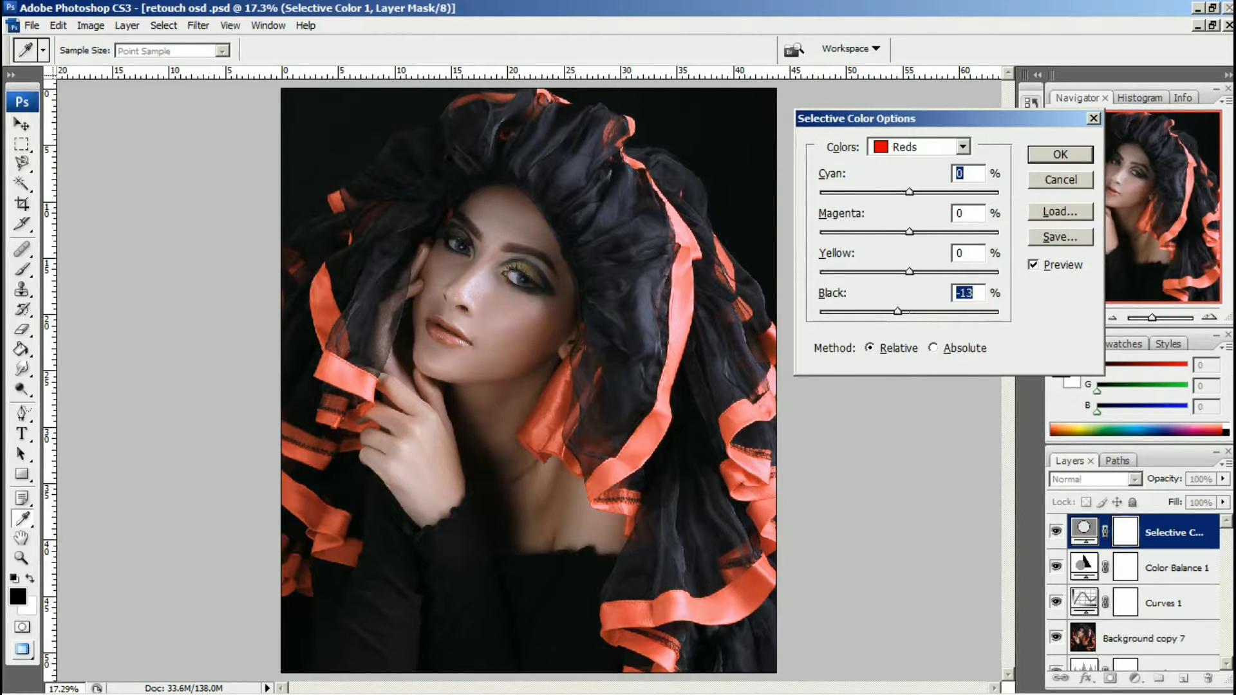
{"action": "mouse_move", "coordinate": [910, 192]}
{"action": "left_mouse_down"}
{"action": "mouse_move", "coordinate": [823, 192]}
{"action": "mouse_move", "coordinate": [962, 192]}
{"action": "mouse_move", "coordinate": [906, 192]}
{"action": "left_mouse_up"}
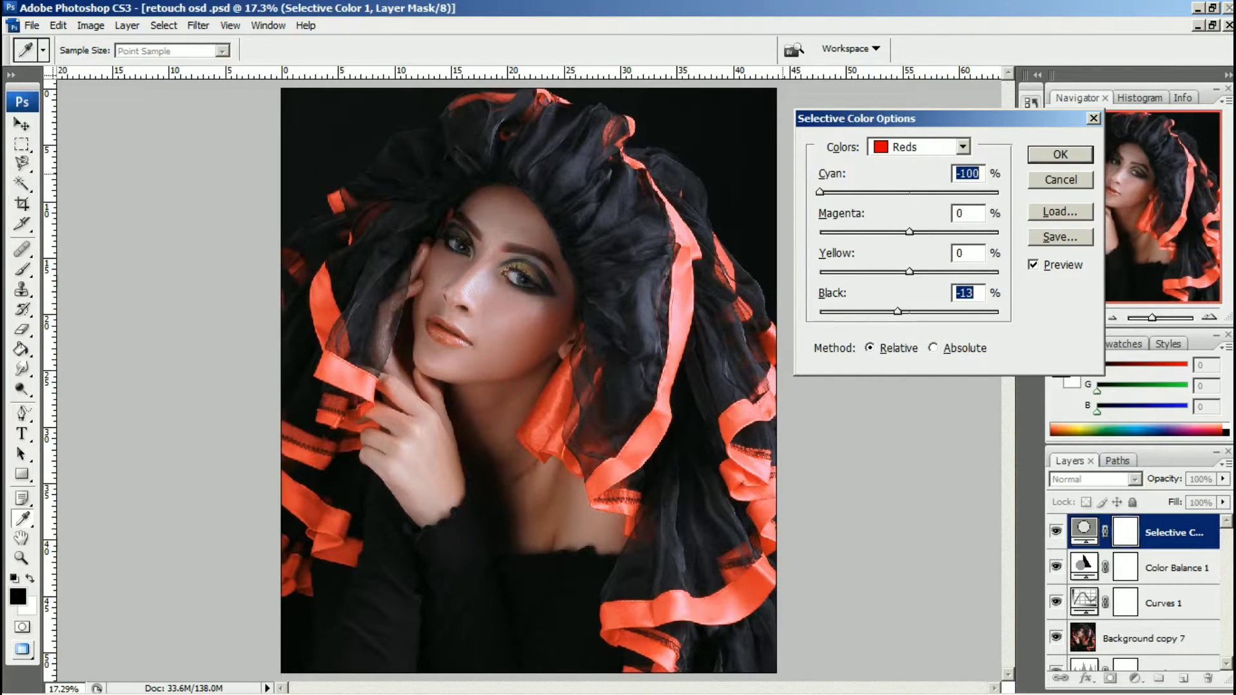
{"action": "type", "text": "0"}
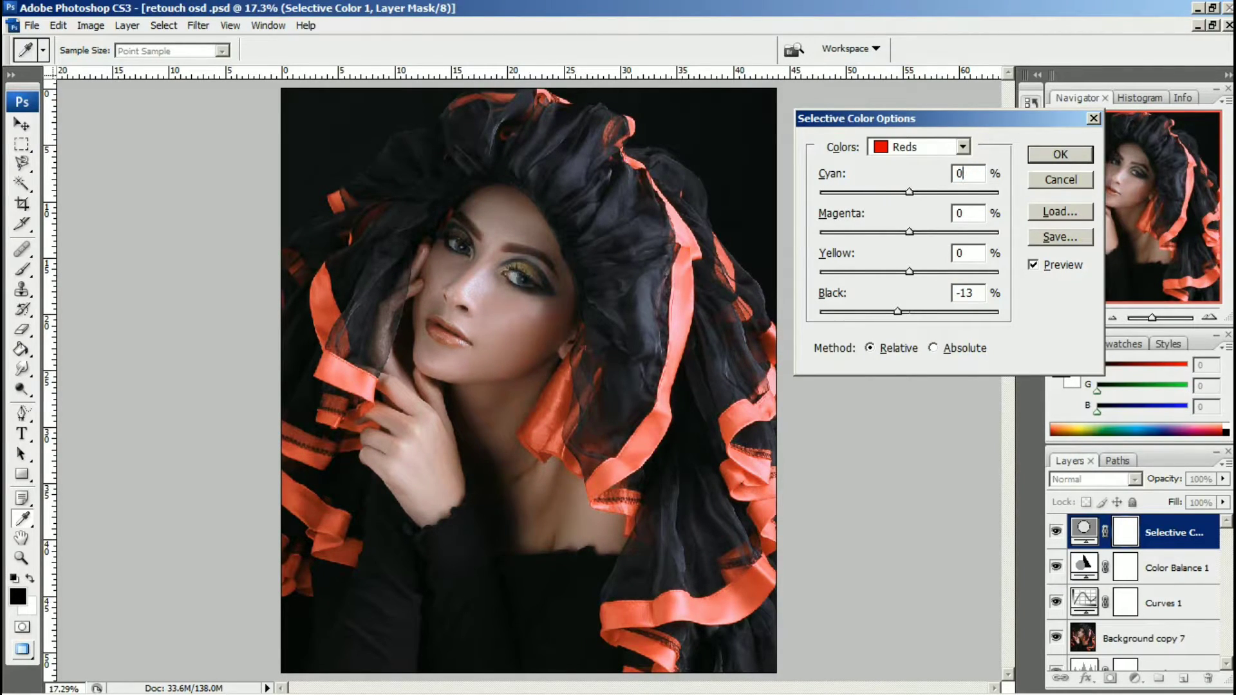
{"action": "mouse_move", "coordinate": [897, 311]}
{"action": "left_mouse_down"}
{"action": "mouse_move", "coordinate": [929, 311]}
{"action": "mouse_move", "coordinate": [896, 311]}
{"action": "left_mouse_up"}
{"action": "left_click", "coordinate": [1061, 157]}
Reopen the Curves 1 adjustment and move its RGB midtone point to input 133, output 129.
{"action": "left_click", "coordinate": [1084, 565]}
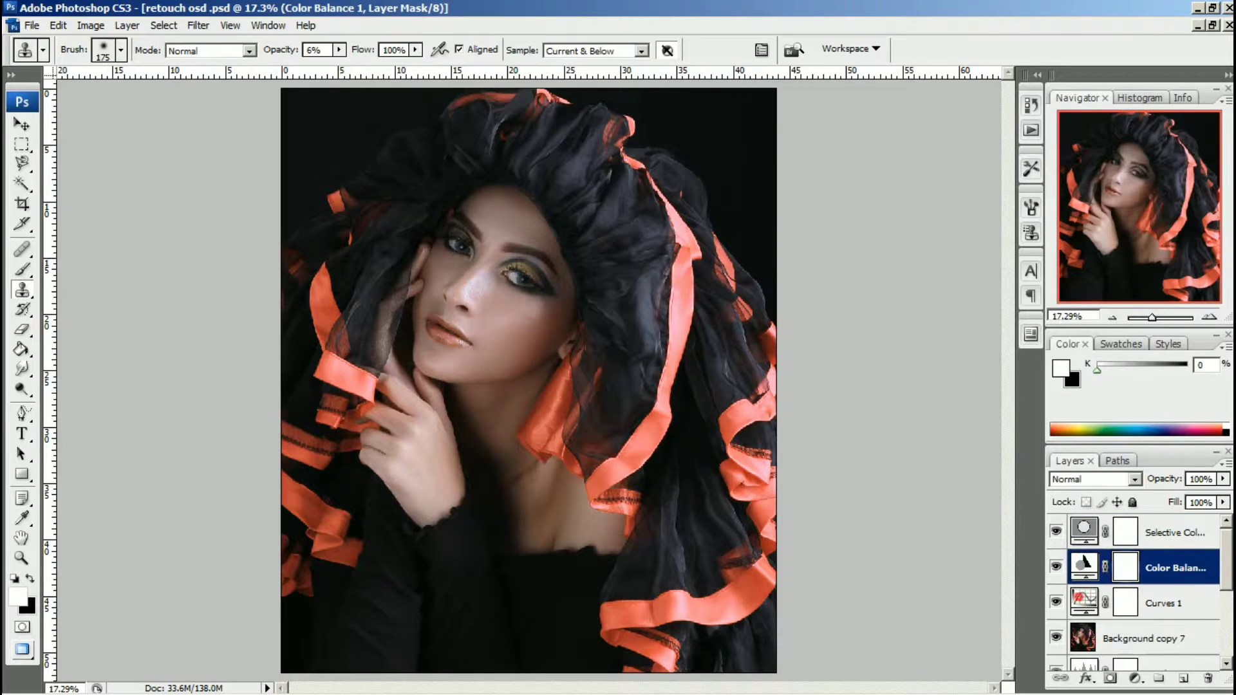
{"action": "left_click", "coordinate": [1084, 600]}
{"action": "double_click", "coordinate": [1084, 601]}
{"action": "left_click_drag", "start_coordinate": [1009, 303], "coordinate": [1007, 303]}
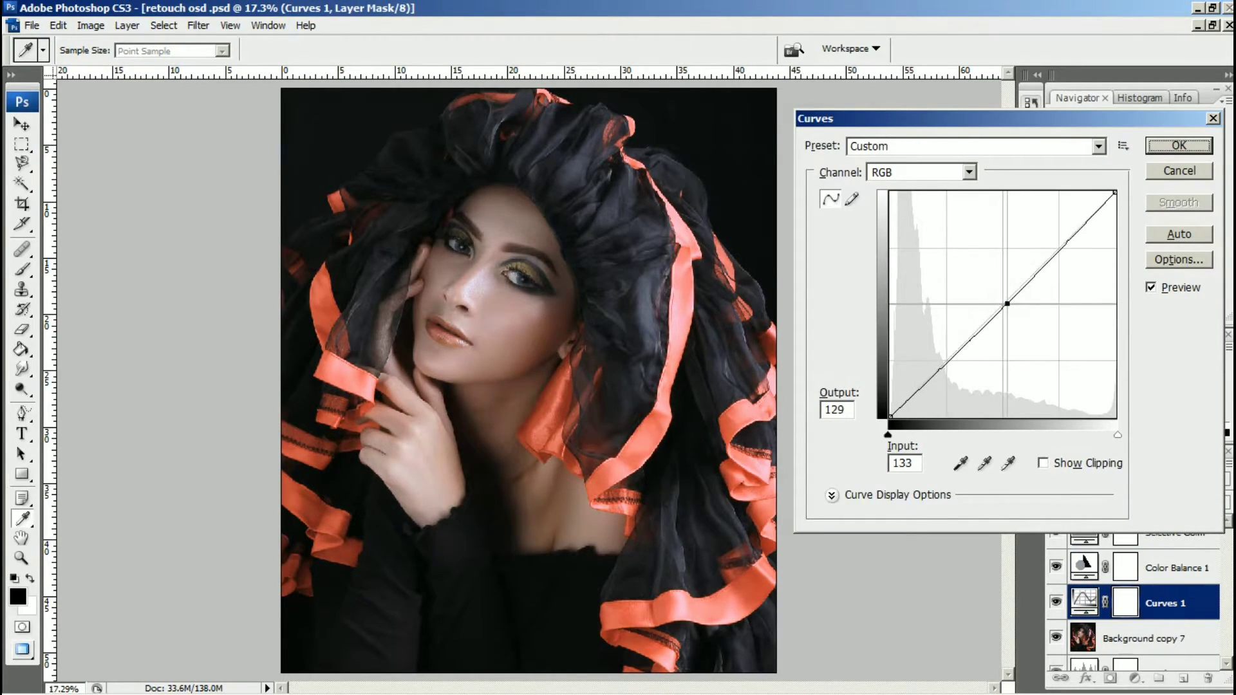
{"action": "left_click", "coordinate": [1183, 145]}
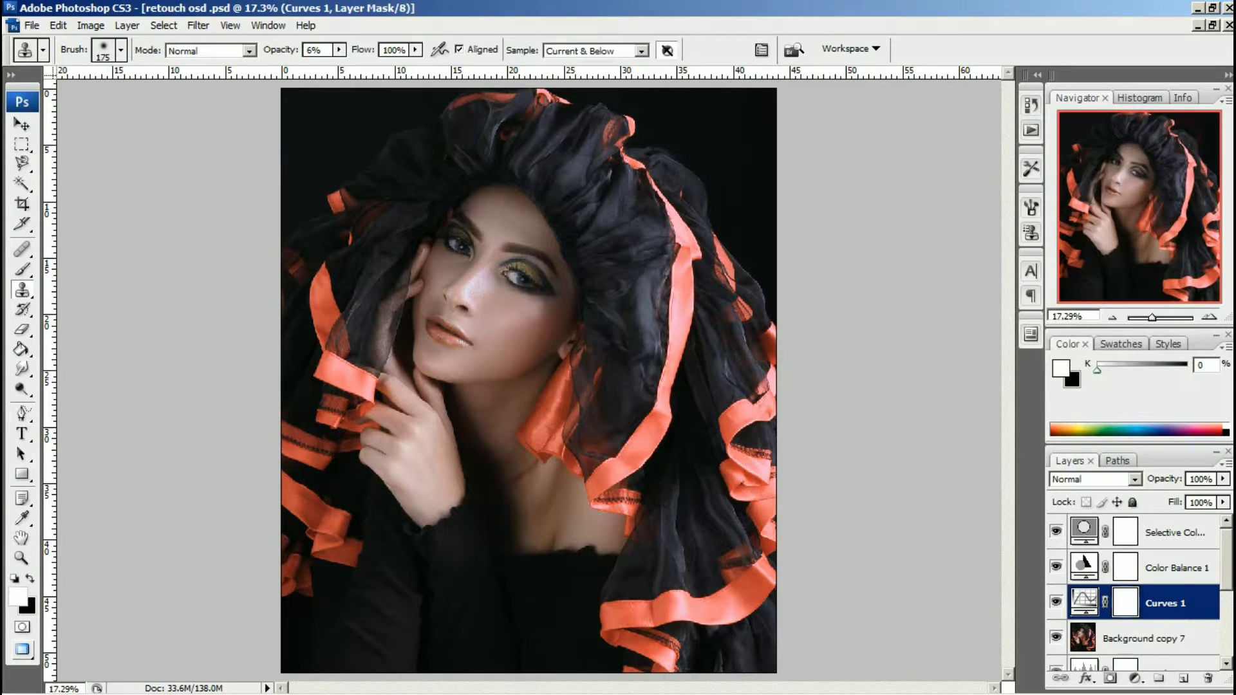
{"action": "double_click", "coordinate": [1083, 529]}
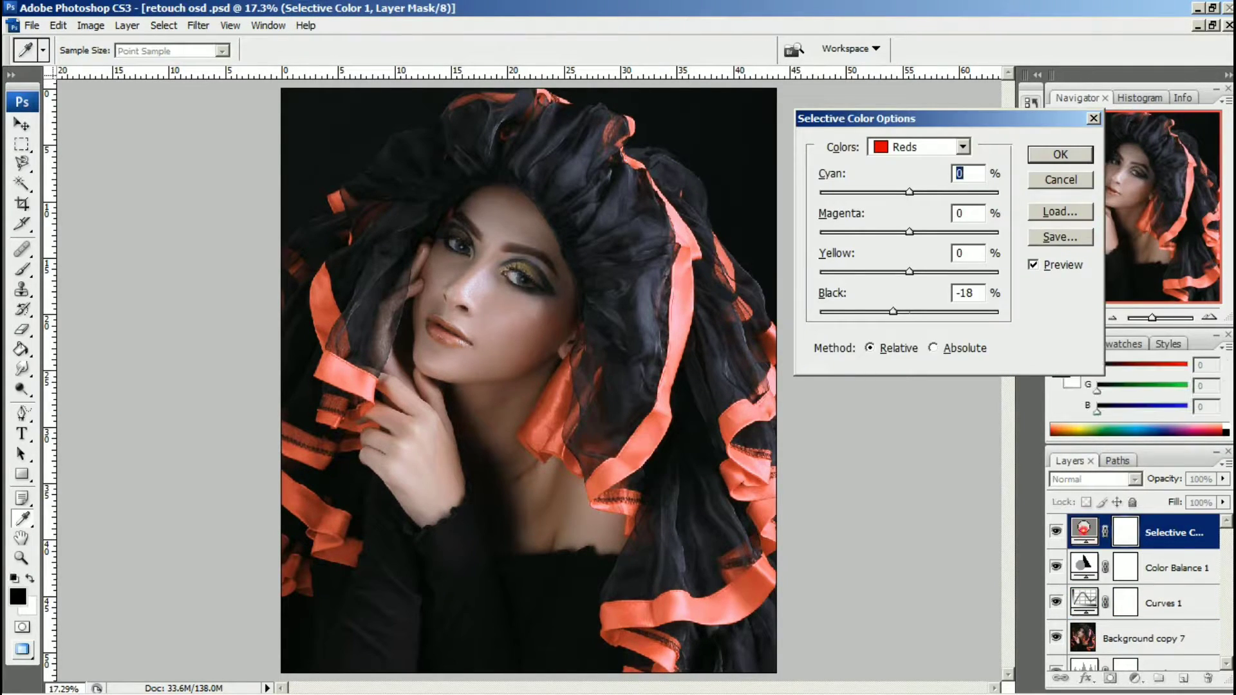
{"action": "key", "text": "Return"}
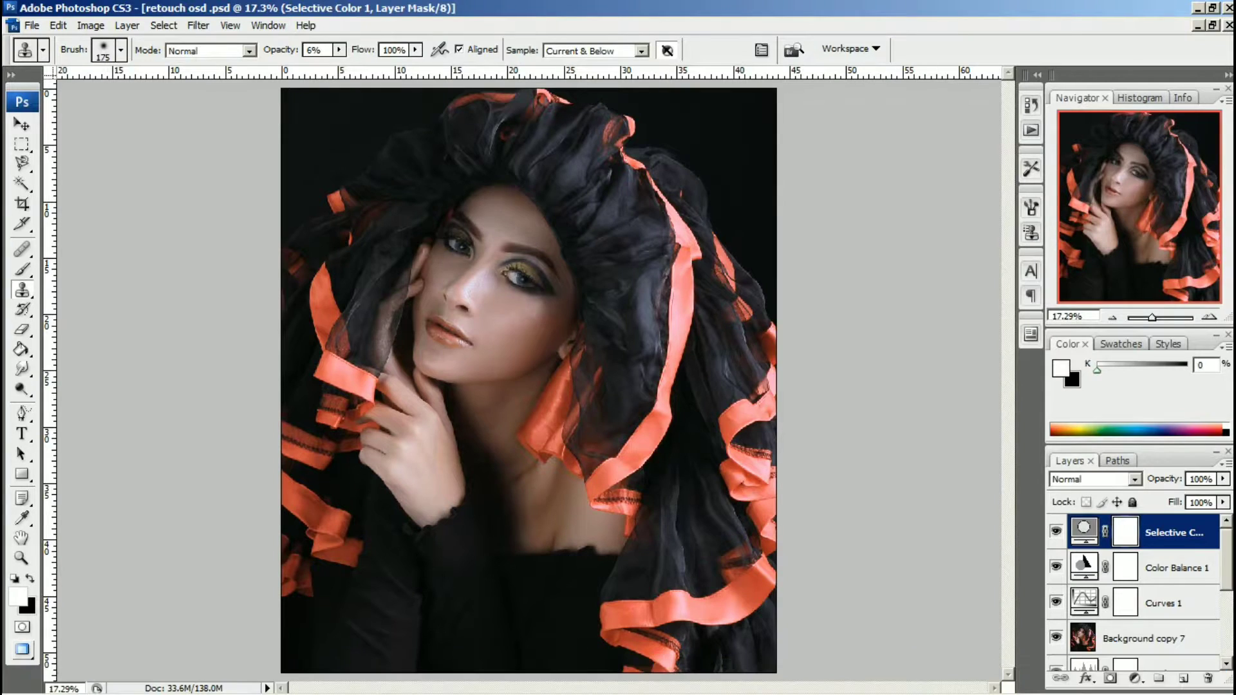
{"action": "left_click", "coordinate": [1135, 677]}
{"action": "left_click", "coordinate": [1152, 484]}
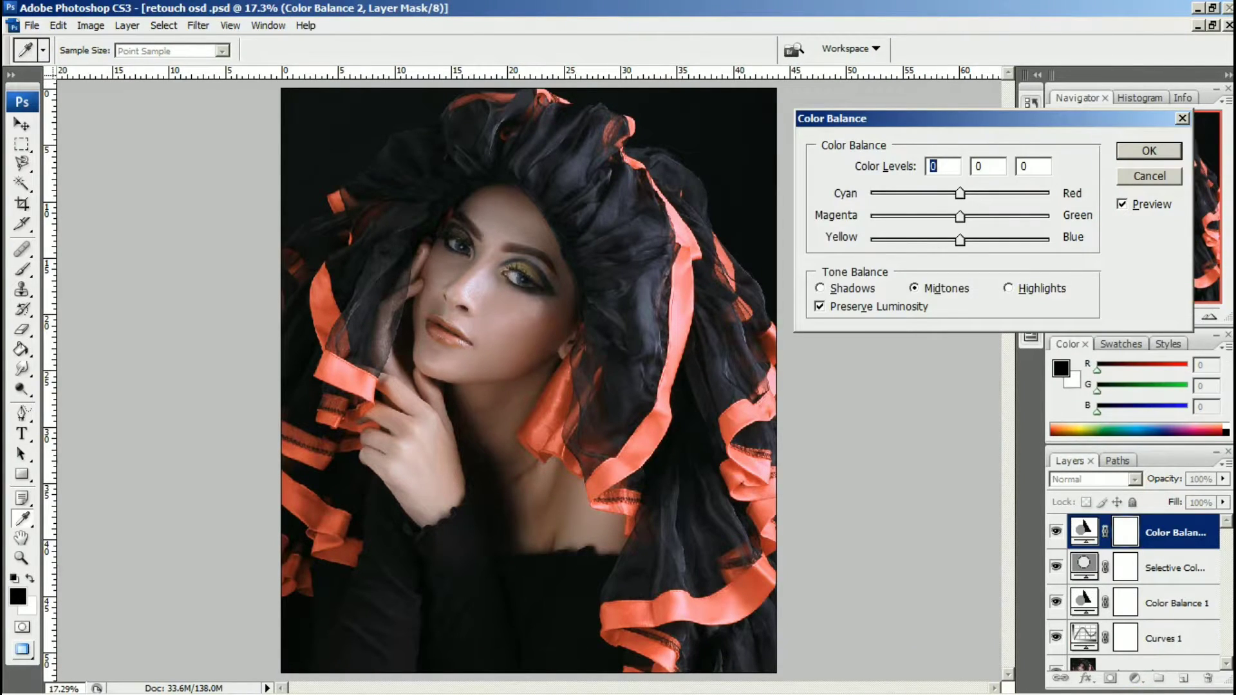
{"action": "key", "text": "Escape"}
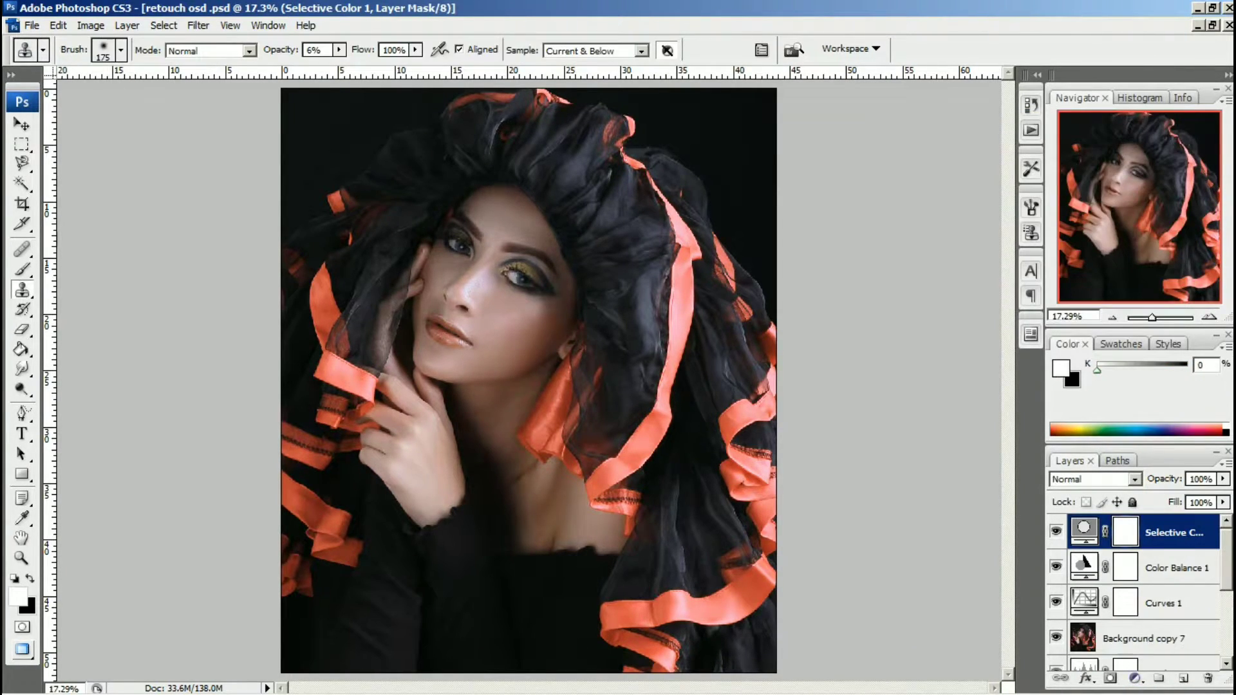
Add a second Selective Color adjustment layer with Reds at Cyan -100%, Magenta 0%, Yellow +76% and Black +55%.
{"action": "left_click", "coordinate": [1135, 678]}
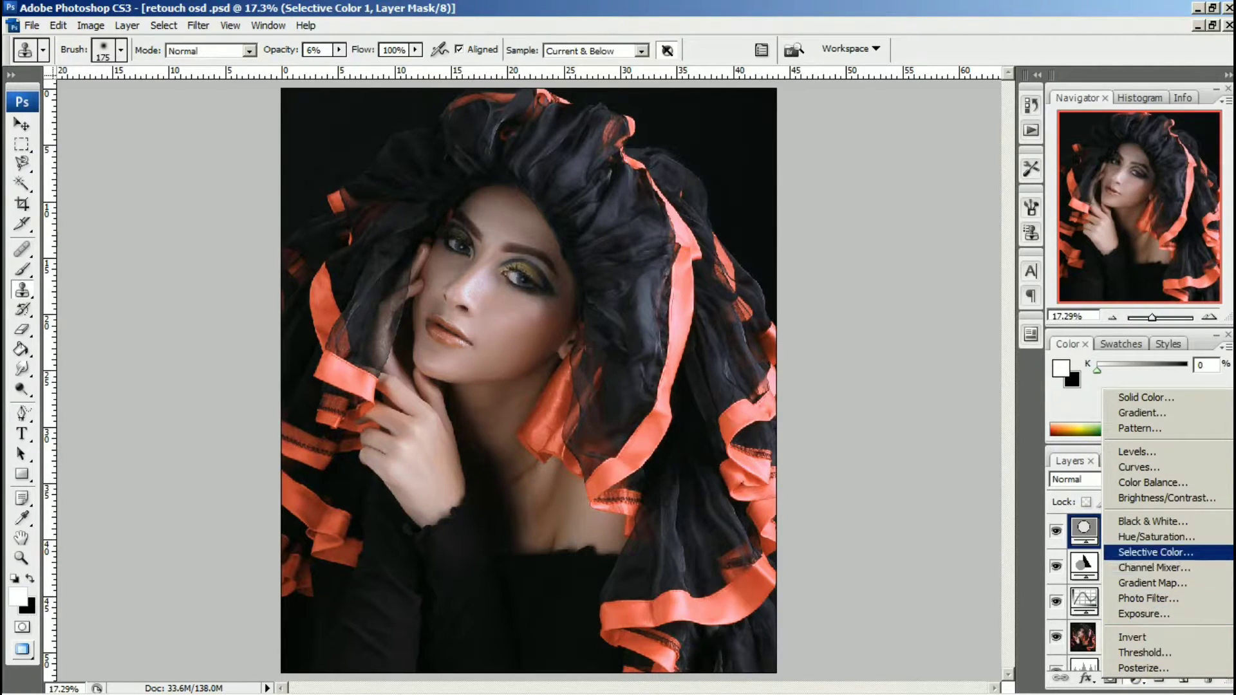
{"action": "left_click", "coordinate": [1156, 551]}
{"action": "left_click_drag", "start_coordinate": [909, 191], "coordinate": [853, 191]}
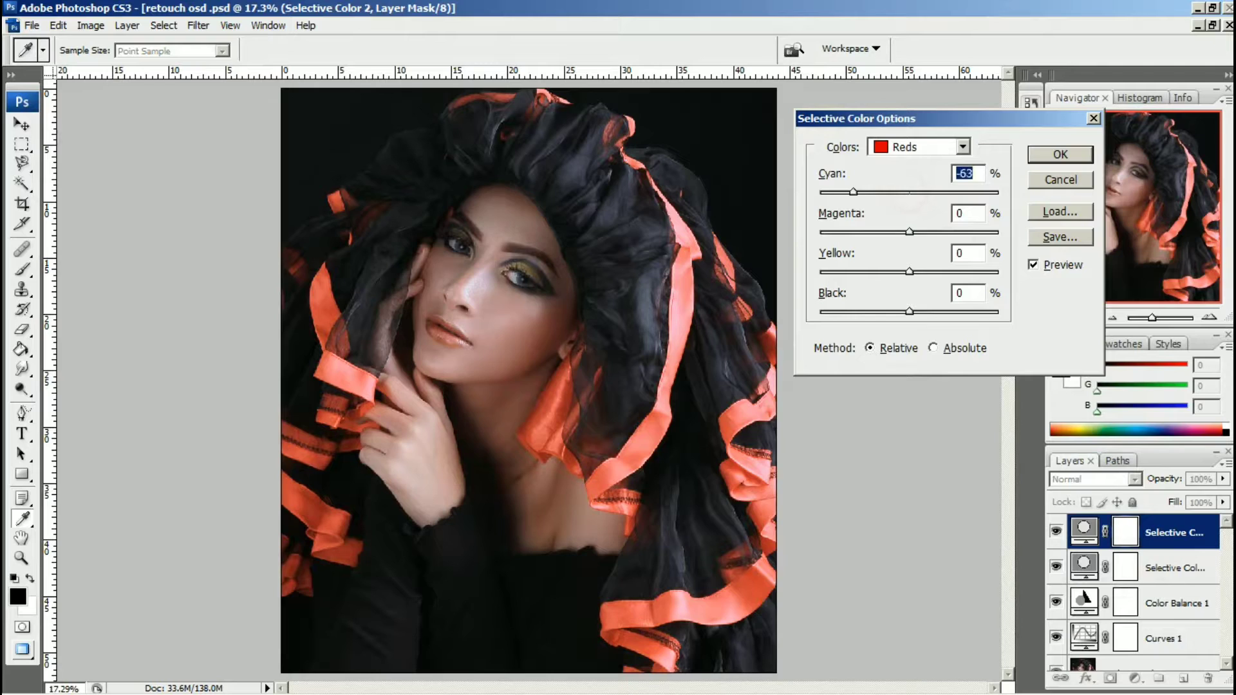
{"action": "mouse_move", "coordinate": [909, 311]}
{"action": "left_mouse_down"}
{"action": "mouse_move", "coordinate": [953, 311]}
{"action": "mouse_move", "coordinate": [931, 312]}
{"action": "left_mouse_up"}
{"action": "mouse_move", "coordinate": [836, 192]}
{"action": "left_mouse_down"}
{"action": "mouse_move", "coordinate": [869, 192]}
{"action": "mouse_move", "coordinate": [820, 191]}
{"action": "left_mouse_up"}
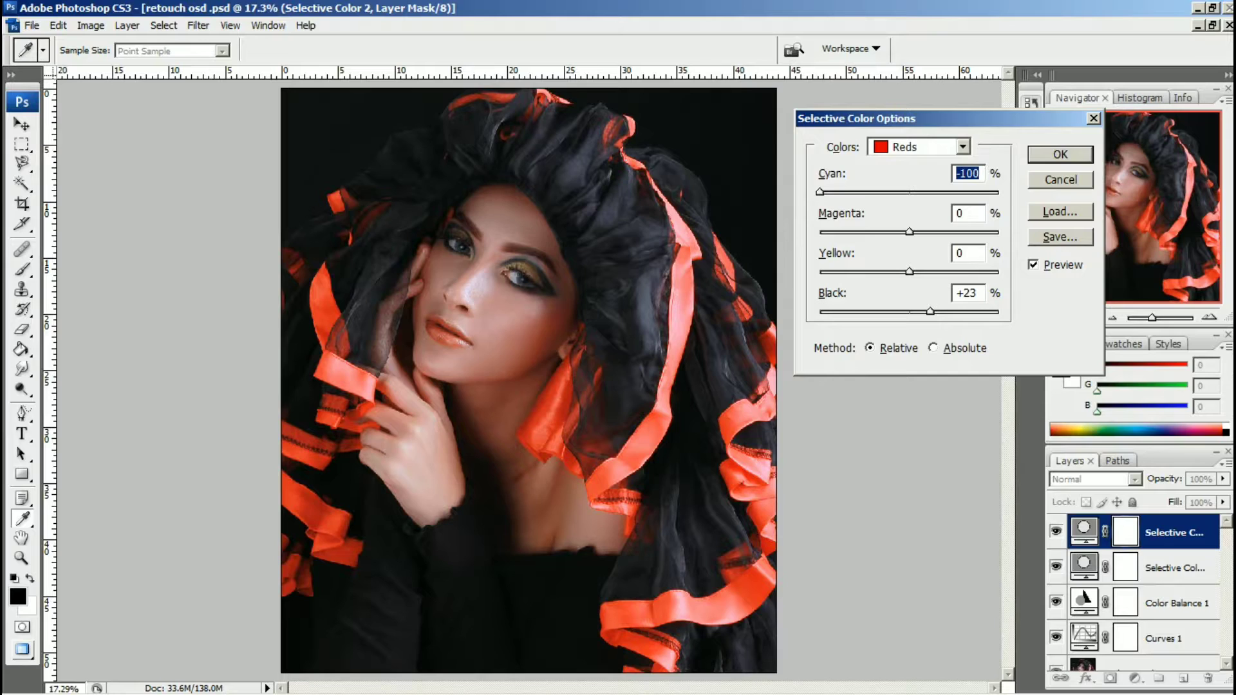
{"action": "left_click_drag", "start_coordinate": [930, 312], "coordinate": [958, 312]}
{"action": "left_click_drag", "start_coordinate": [909, 272], "coordinate": [972, 271]}
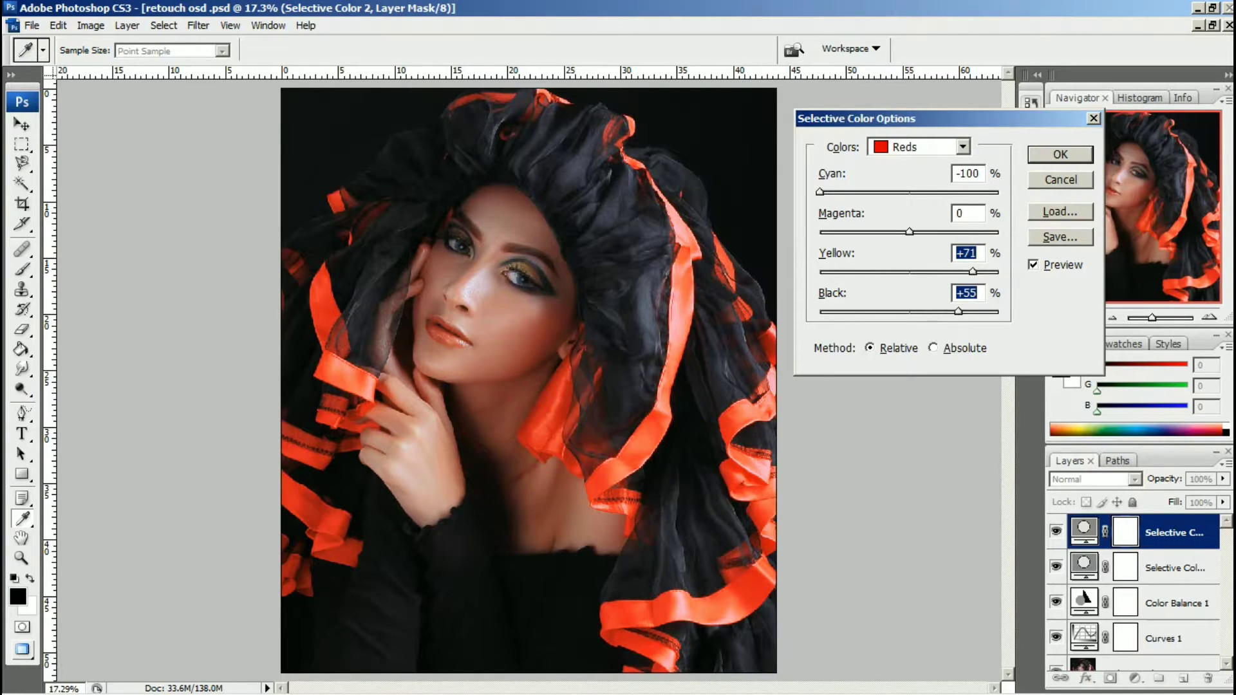
{"action": "mouse_move", "coordinate": [909, 232]}
{"action": "left_mouse_down"}
{"action": "mouse_move", "coordinate": [852, 231]}
{"action": "mouse_move", "coordinate": [989, 231]}
{"action": "mouse_move", "coordinate": [877, 232]}
{"action": "mouse_move", "coordinate": [909, 232]}
{"action": "left_mouse_up"}
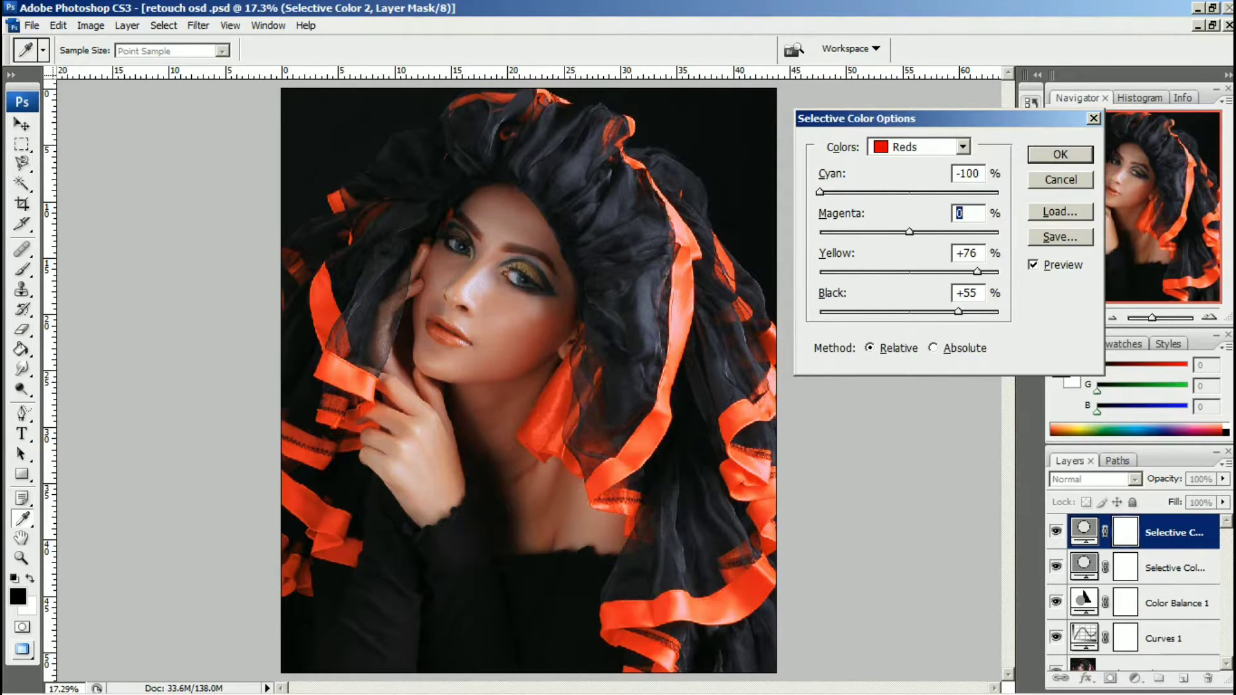
Ease the Reds' Cyan to about -13%, lower their Yellow, and accept the Selective Color settings.
{"action": "left_click_drag", "start_coordinate": [820, 192], "coordinate": [892, 192]}
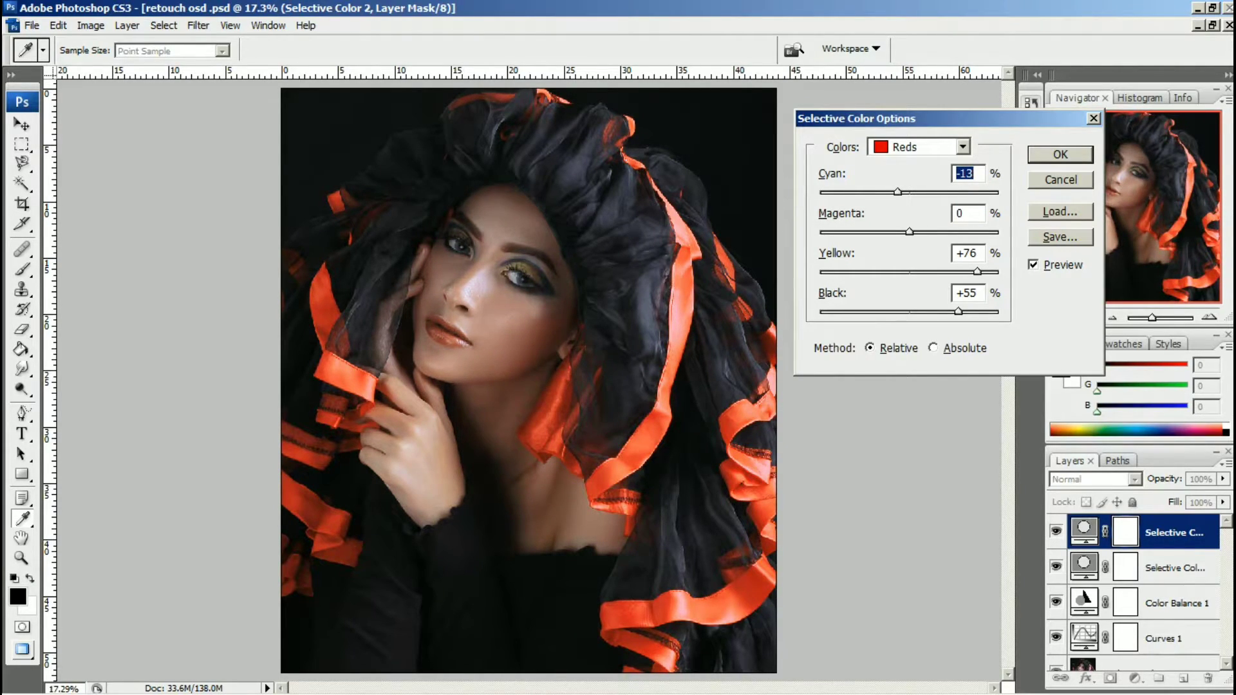
{"action": "left_click_drag", "start_coordinate": [977, 272], "coordinate": [939, 272]}
{"action": "key", "text": "Return"}
{"action": "key", "text": "s"}
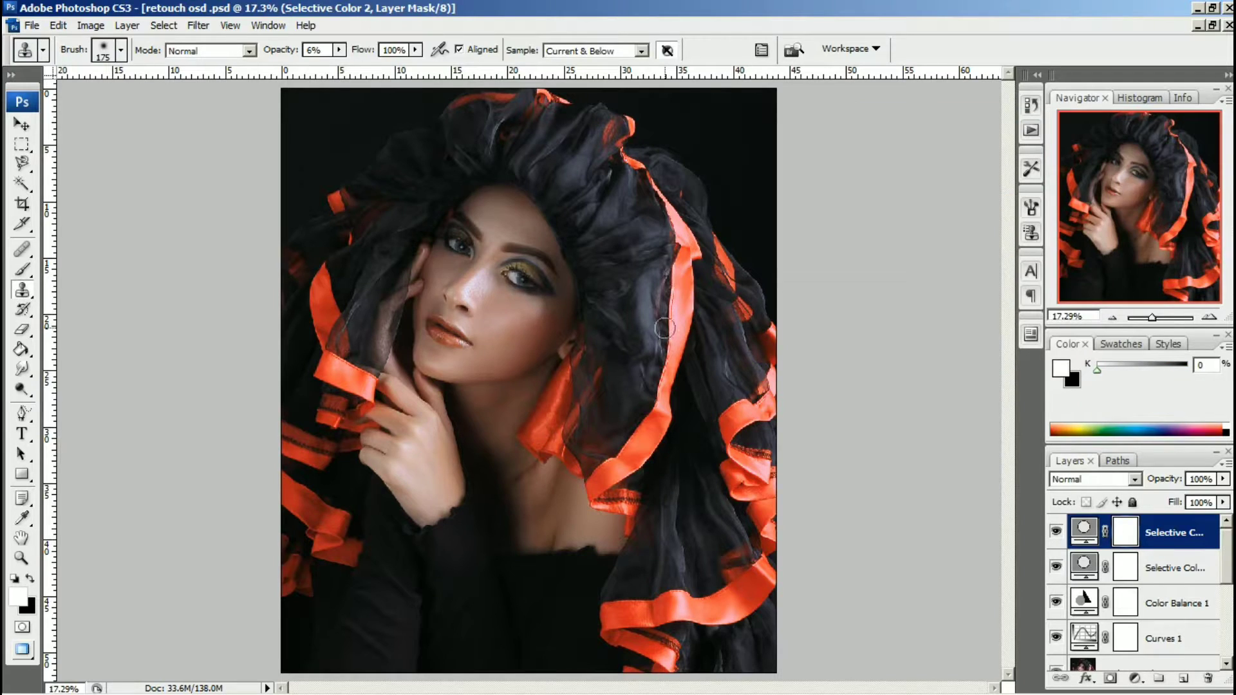
Invert the Selective Color 2 mask to black and paint white with a 400 px brush over the ribbons on the portrait's right side.
{"action": "key", "text": "ctrl+i"}
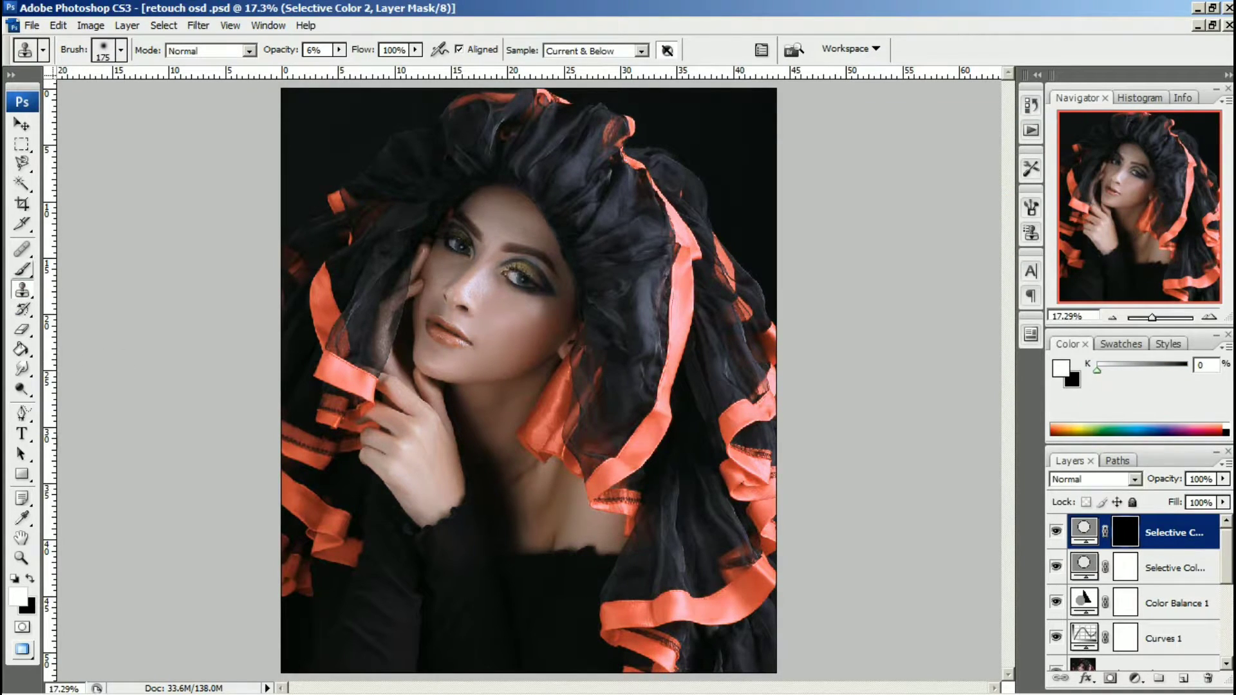
{"action": "left_click", "coordinate": [22, 270]}
{"action": "key", "text": "bracketleft"}
{"action": "key", "text": "bracketleft"}
{"action": "key", "text": "bracketleft"}
{"action": "key", "text": "bracketleft"}
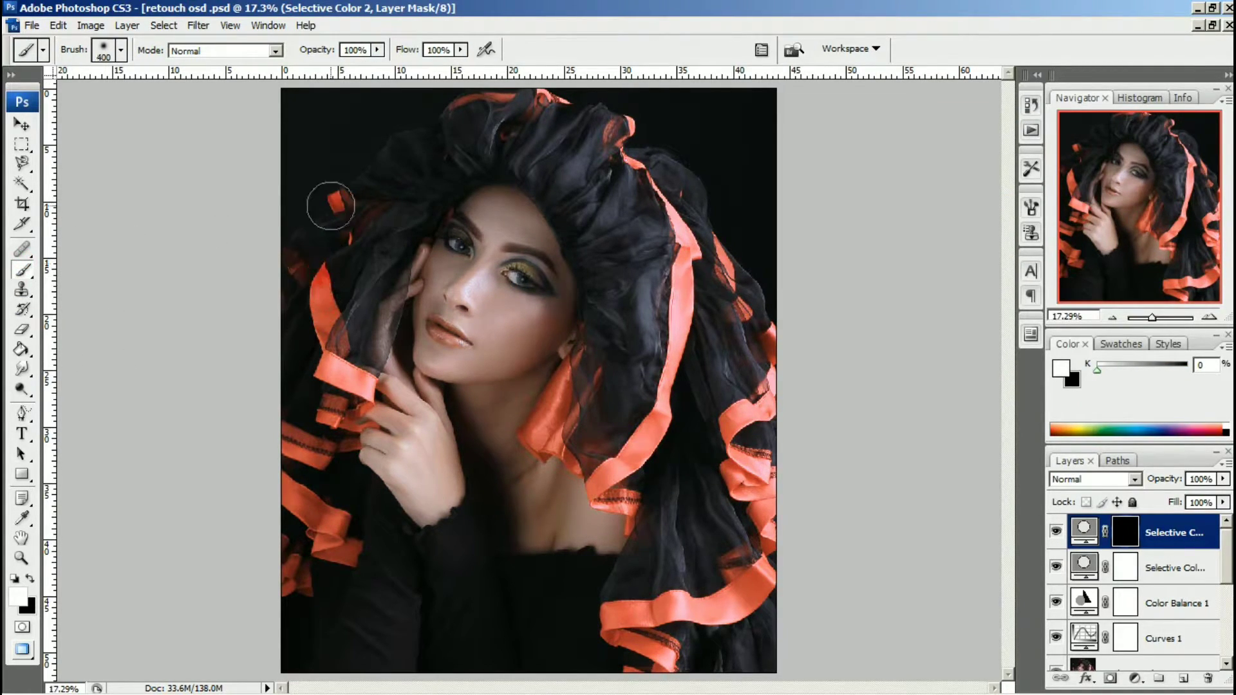
{"action": "mouse_move", "coordinate": [654, 173]}
{"action": "left_mouse_down"}
{"action": "mouse_move", "coordinate": [687, 311]}
{"action": "mouse_move", "coordinate": [619, 431]}
{"action": "left_mouse_up"}
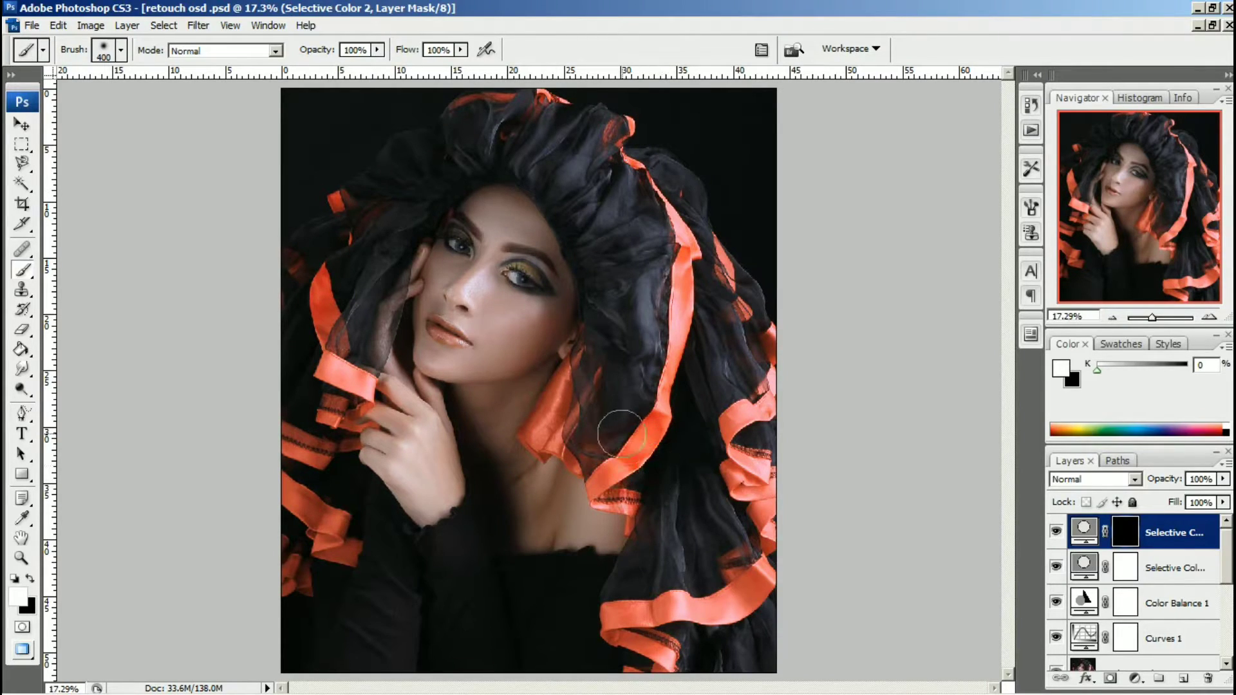
{"action": "mouse_move", "coordinate": [724, 268]}
{"action": "left_mouse_down"}
{"action": "mouse_move", "coordinate": [773, 496]}
{"action": "mouse_move", "coordinate": [734, 612]}
{"action": "mouse_move", "coordinate": [640, 580]}
{"action": "mouse_move", "coordinate": [661, 621]}
{"action": "left_mouse_up"}
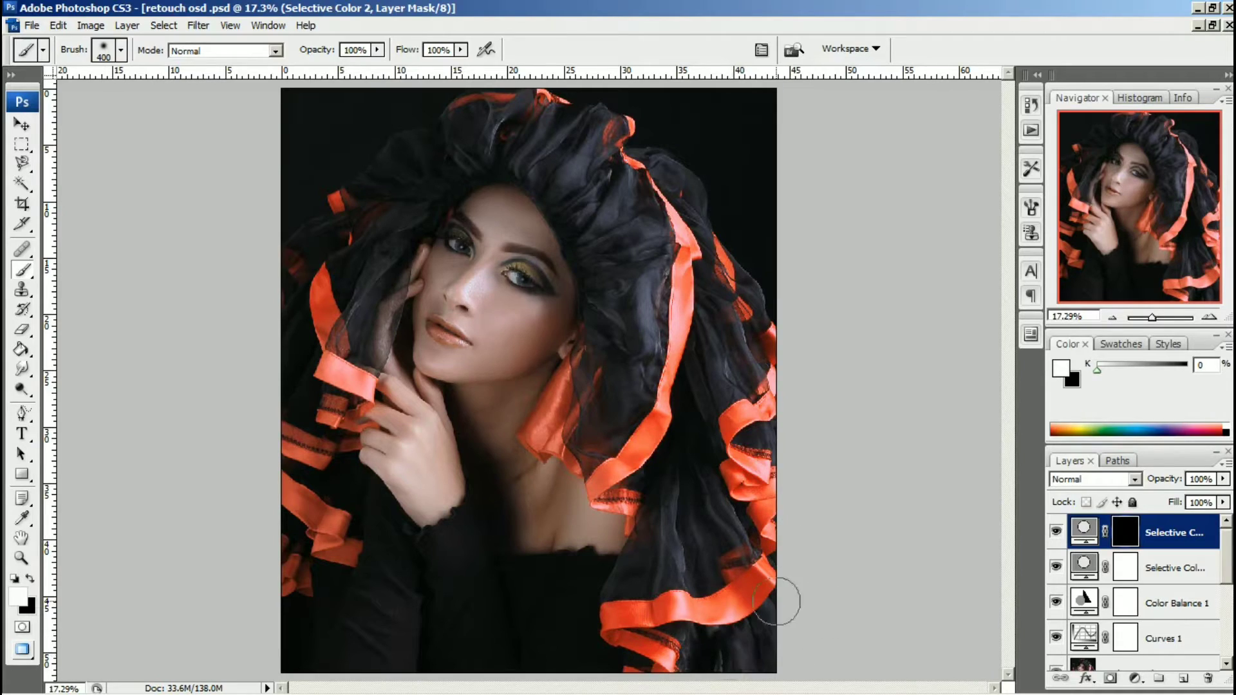
Paint white on the mask with a 175 px brush over the ribbon beside the neck and its lower stitched trim.
{"action": "key", "text": "bracketleft"}
{"action": "mouse_move", "coordinate": [584, 372]}
{"action": "left_mouse_down"}
{"action": "mouse_move", "coordinate": [540, 428]}
{"action": "mouse_move", "coordinate": [565, 445]}
{"action": "mouse_move", "coordinate": [615, 367]}
{"action": "mouse_move", "coordinate": [575, 425]}
{"action": "left_mouse_up"}
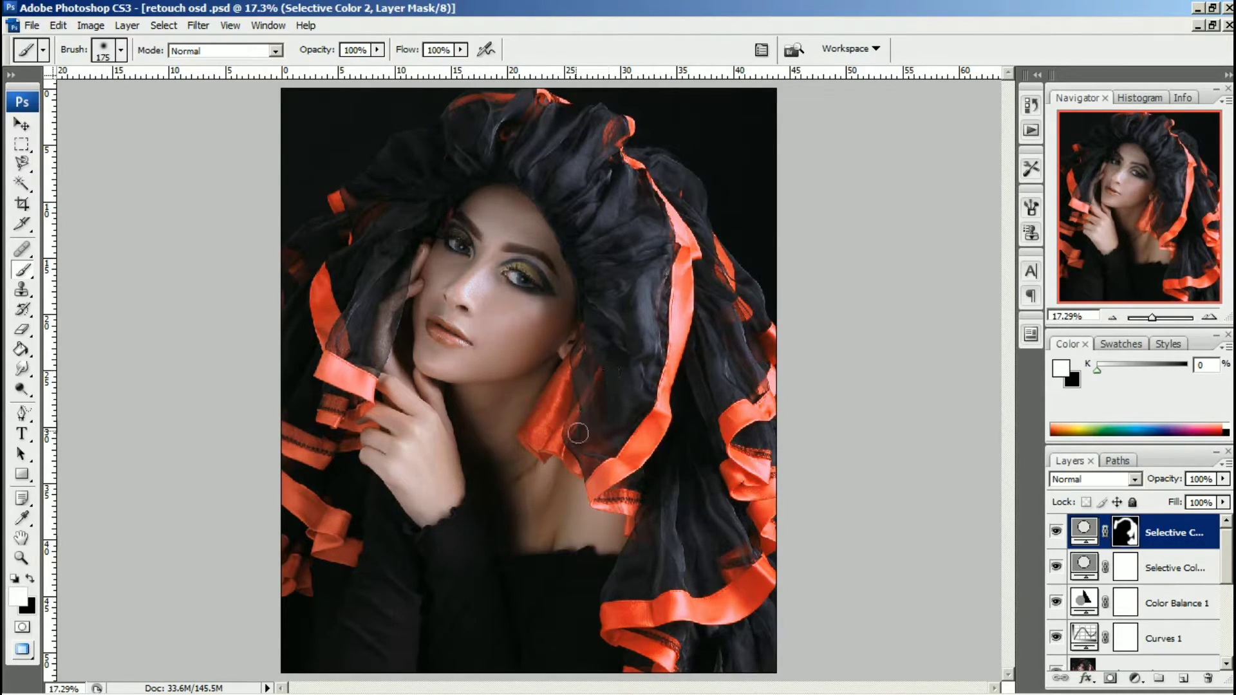
{"action": "left_click_drag", "start_coordinate": [602, 490], "coordinate": [668, 510]}
Inspect the ribbon beside the neck up close while stepping through the underlying layers and back to Selective Color 2.
{"action": "scroll", "coordinate": [599, 475], "scroll_direction": "up", "scroll_amount": 3}
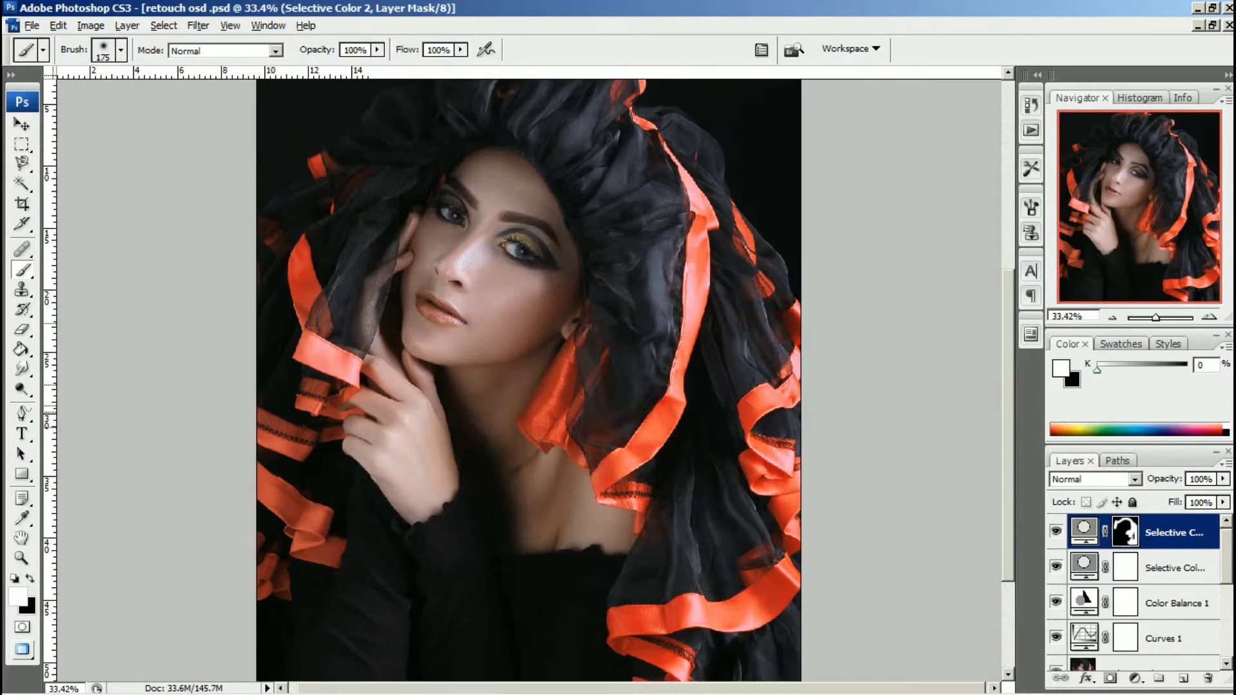
{"action": "scroll", "coordinate": [599, 470], "scroll_direction": "up", "scroll_amount": 3}
{"action": "key", "text": "alt+bracketleft"}
{"action": "key", "text": "alt+bracketleft"}
{"action": "key", "text": "alt+bracketleft"}
{"action": "key", "text": "alt+bracketleft"}
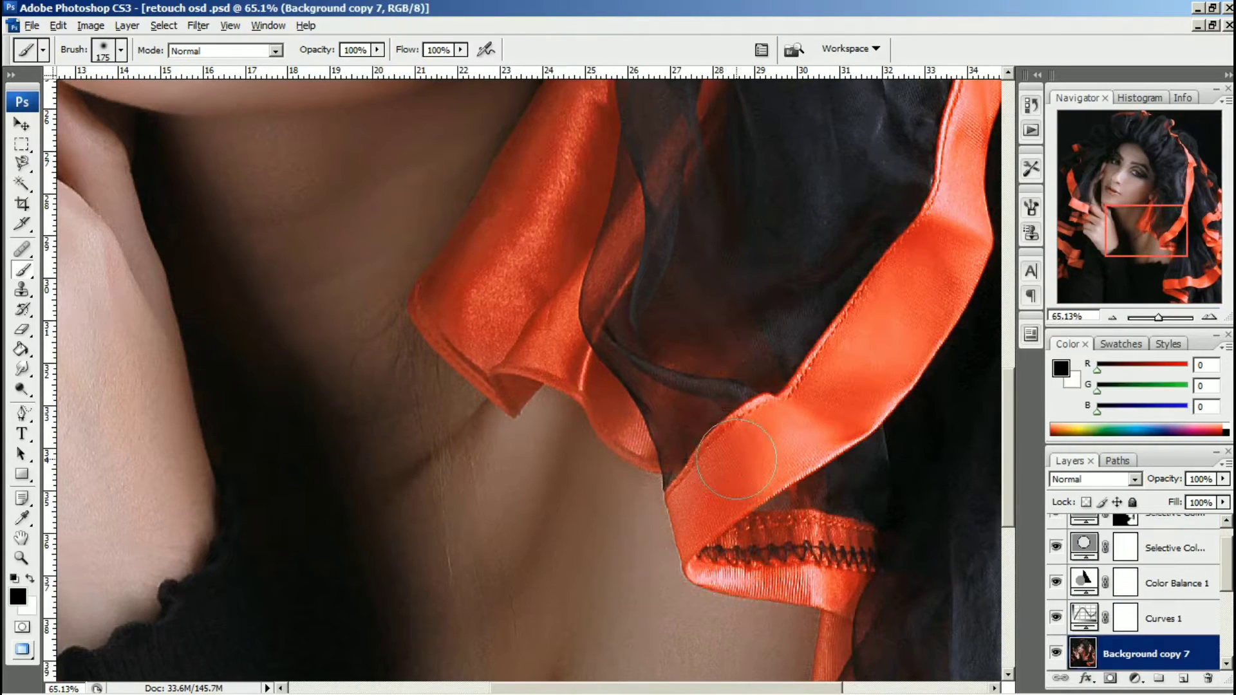
{"action": "key", "text": "alt+bracketleft"}
{"action": "key", "text": "alt+bracketleft"}
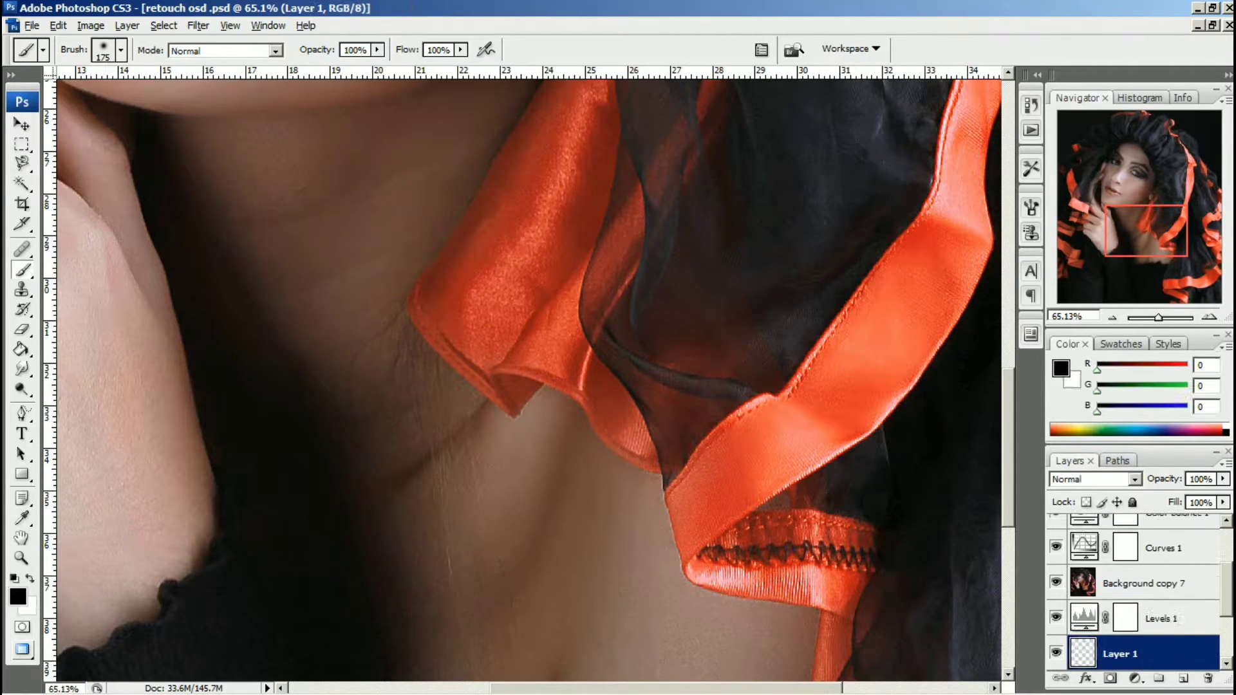
{"action": "key", "text": "alt+bracketleft"}
{"action": "key", "text": "alt+bracketleft"}
{"action": "key", "text": "alt+bracketleft"}
{"action": "key", "text": "alt+period"}
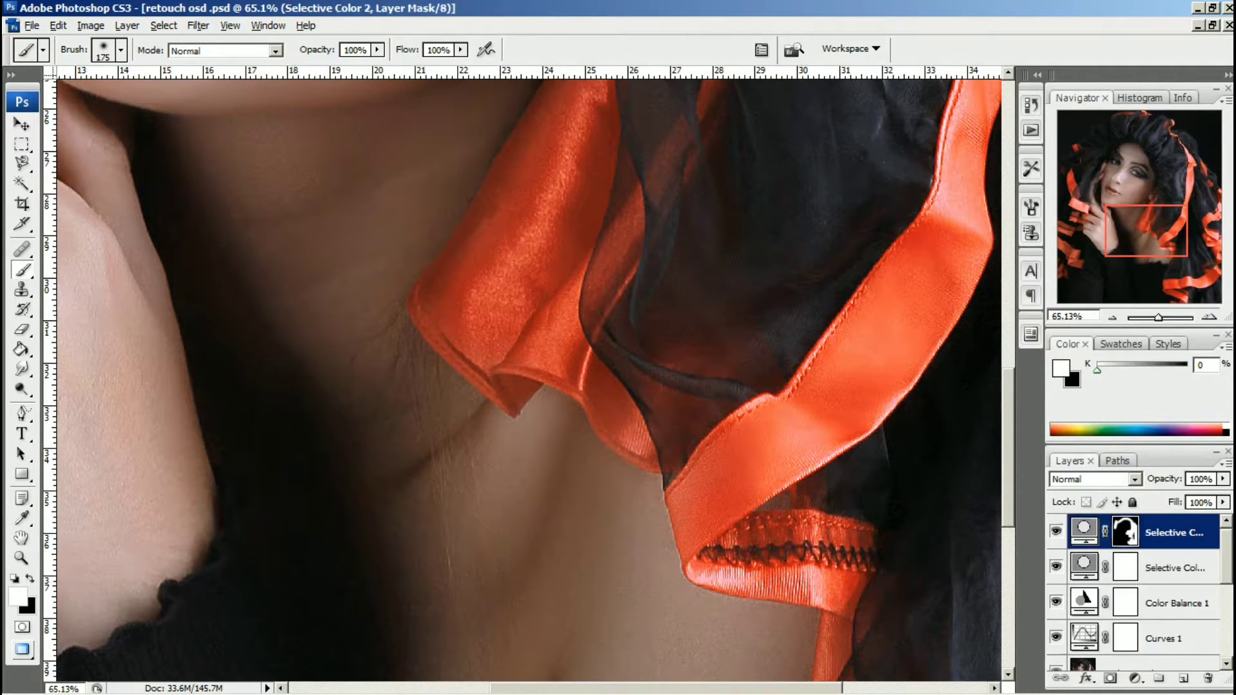
{"action": "scroll", "coordinate": [1139, 592], "scroll_direction": "down", "scroll_amount": 1}
{"action": "scroll", "coordinate": [1139, 593], "scroll_direction": "up", "scroll_amount": 1}
{"action": "scroll", "coordinate": [1140, 593], "scroll_direction": "down", "scroll_amount": 6}
{"action": "scroll", "coordinate": [1140, 592], "scroll_direction": "up", "scroll_amount": 6}
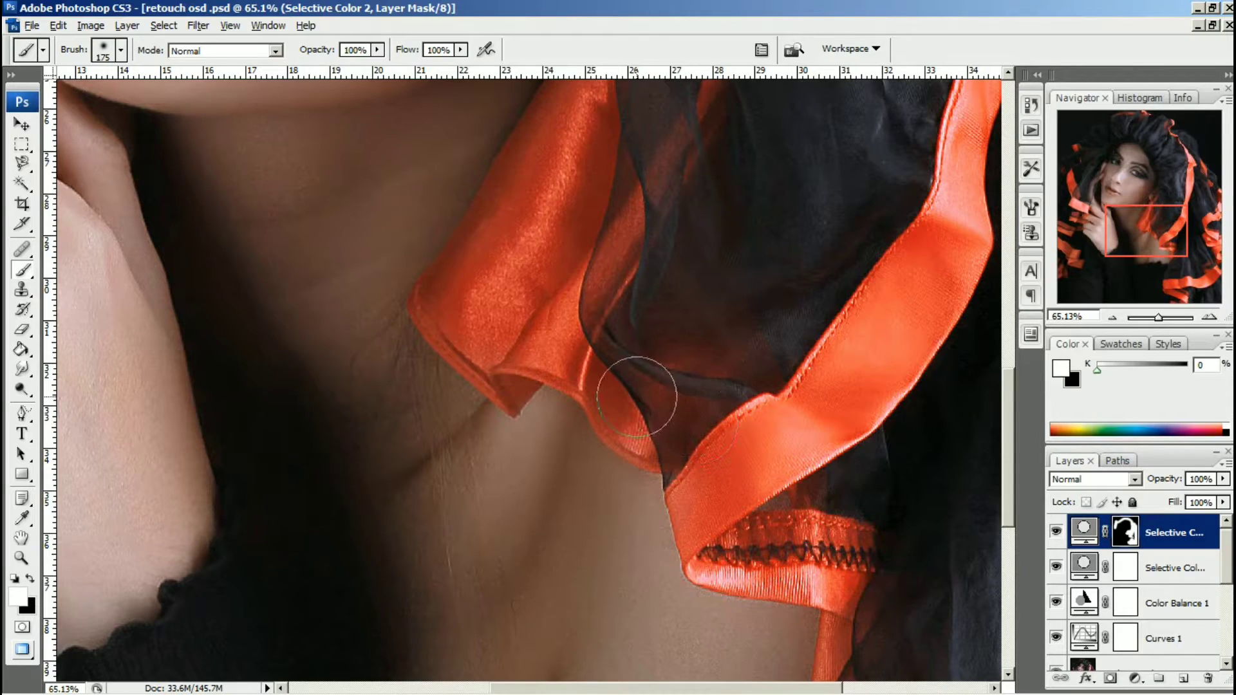
{"action": "key", "text": "alt+bracketleft"}
{"action": "key", "text": "alt+bracketleft"}
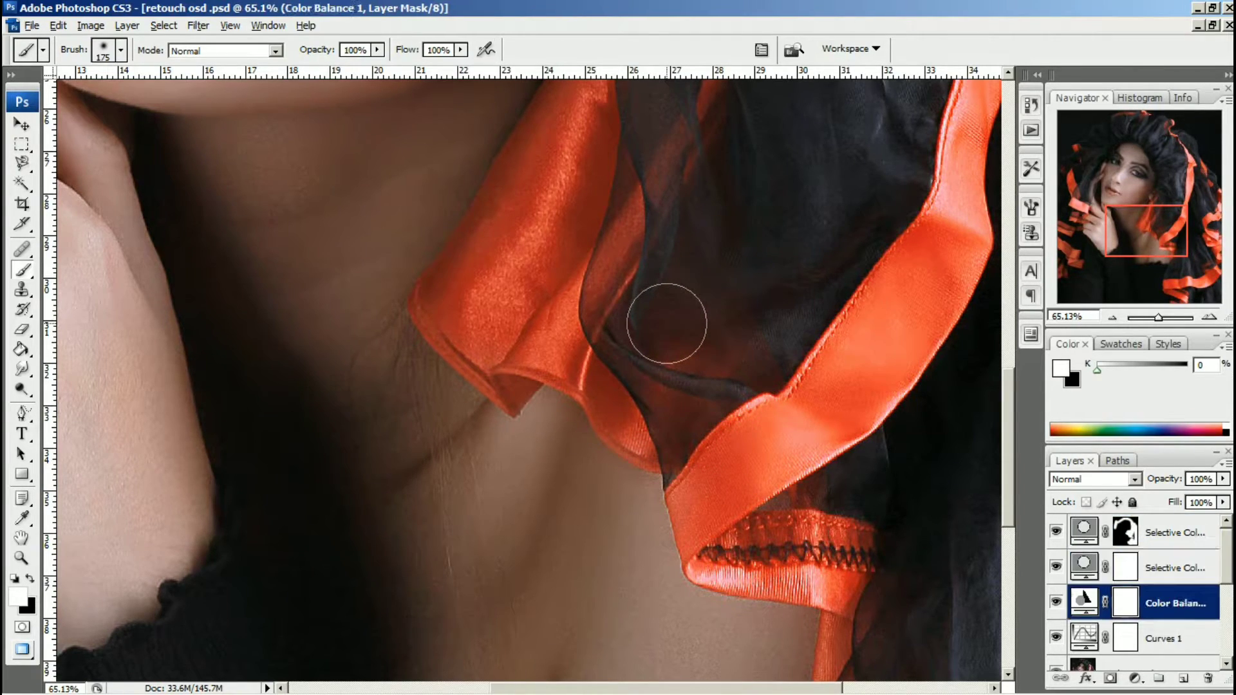
{"action": "key", "text": "alt+bracketright"}
{"action": "key", "text": "alt+bracketright"}
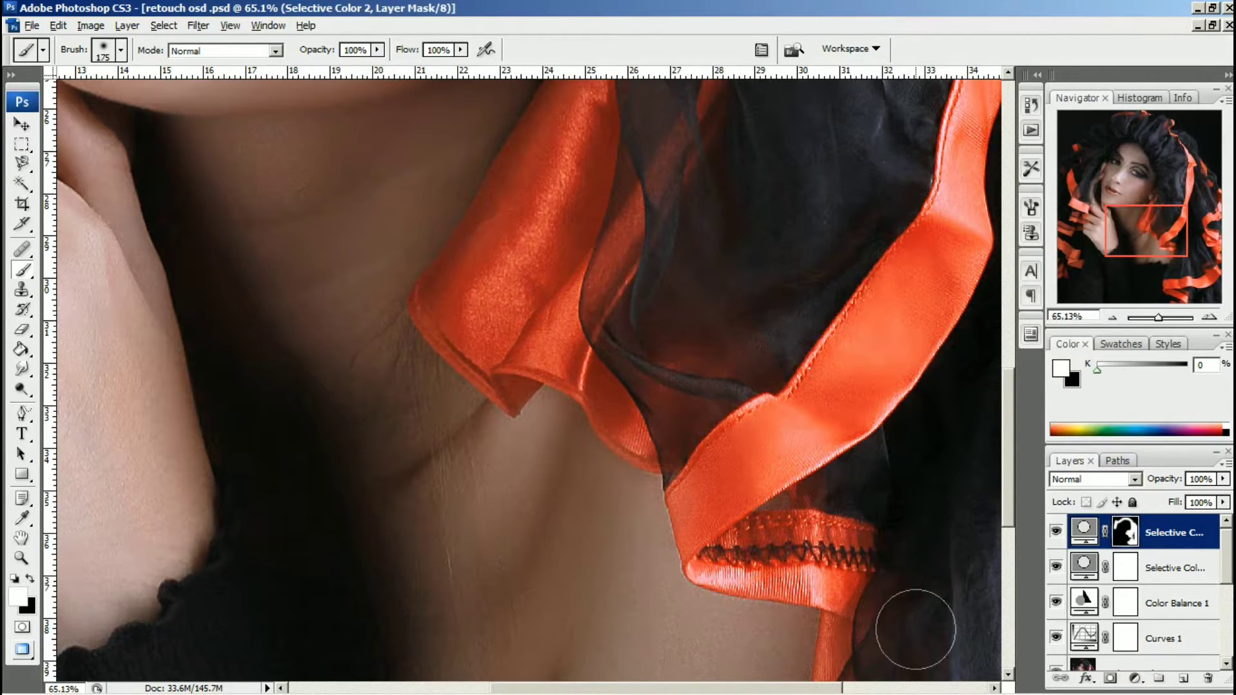
Paint white on the Selective Color 2 mask over the ribbons on the portrait's left side, below the raised hand's sleeve veil.
{"action": "scroll", "coordinate": [866, 446], "scroll_direction": "down", "scroll_amount": 8}
{"action": "scroll", "coordinate": [407, 337], "scroll_direction": "down", "scroll_amount": 4}
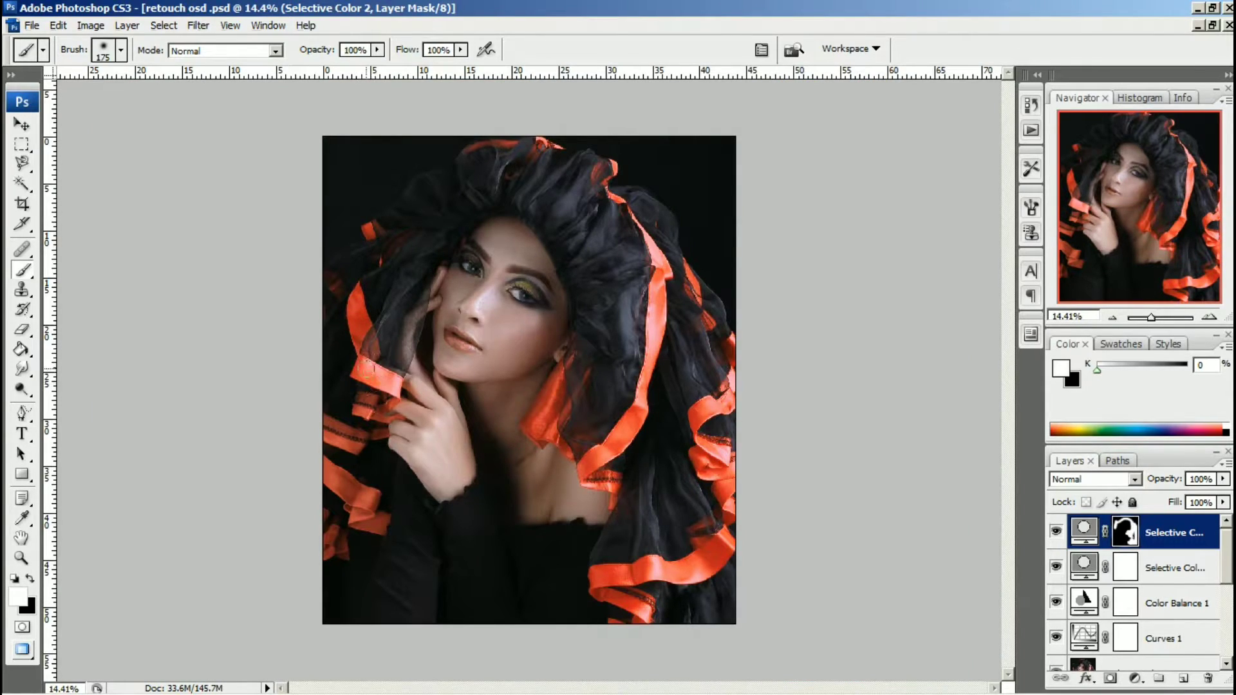
{"action": "mouse_move", "coordinate": [362, 379]}
{"action": "left_mouse_down"}
{"action": "mouse_move", "coordinate": [347, 461]}
{"action": "mouse_move", "coordinate": [338, 430]}
{"action": "mouse_move", "coordinate": [319, 503]}
{"action": "mouse_move", "coordinate": [367, 539]}
{"action": "left_mouse_up"}
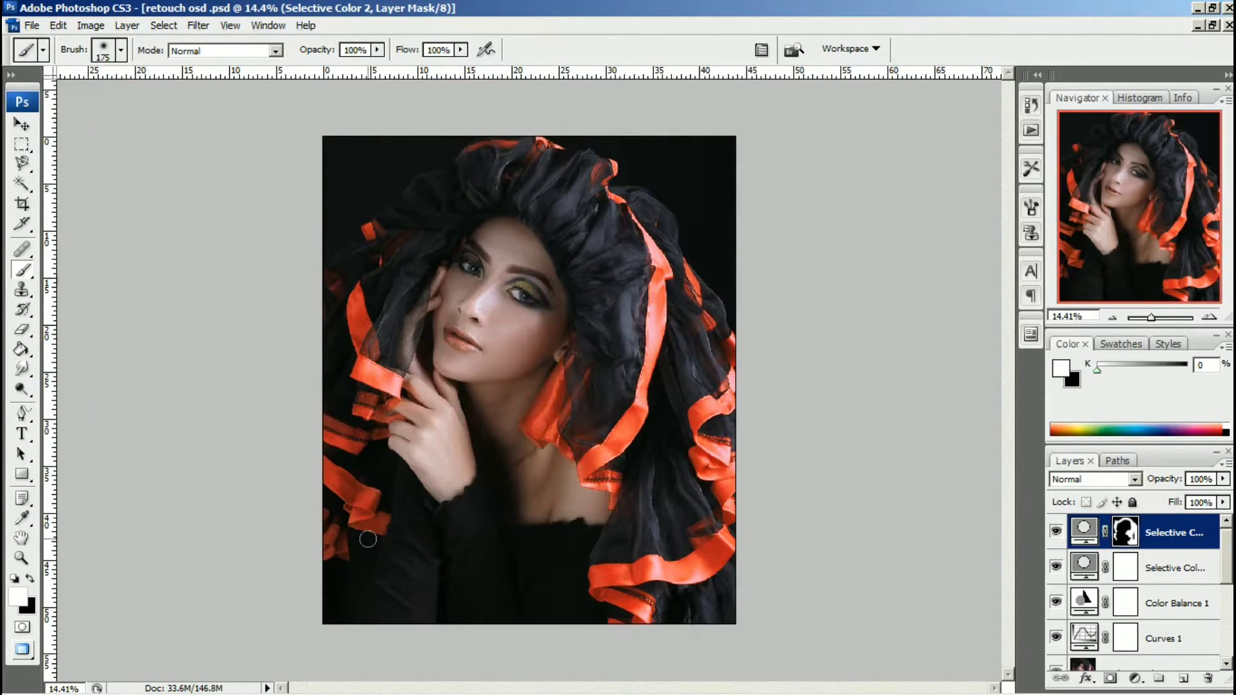
Paint white on the Selective Color 2 mask over the top of the headdress and the veil's left edge with a 500 px brush.
{"action": "key", "text": "bracketright"}
{"action": "key", "text": "bracketright"}
{"action": "key", "text": "bracketright"}
{"action": "key", "text": "bracketright"}
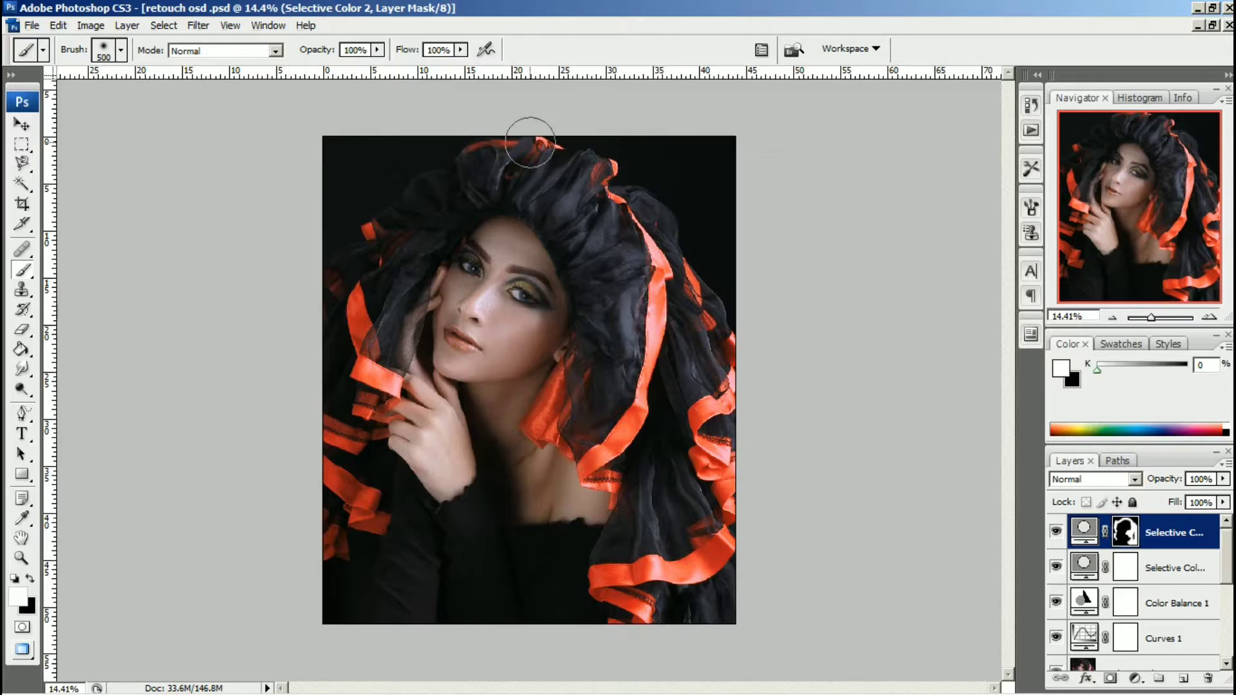
{"action": "left_click_drag", "start_coordinate": [345, 387], "coordinate": [340, 389]}
Paint white on the Selective Color 2 mask over the ribbons and stitched trim beside the raised hand with a 175 px brush.
{"action": "key", "text": "bracketleft"}
{"action": "key", "text": "bracketleft"}
{"action": "key", "text": "bracketleft"}
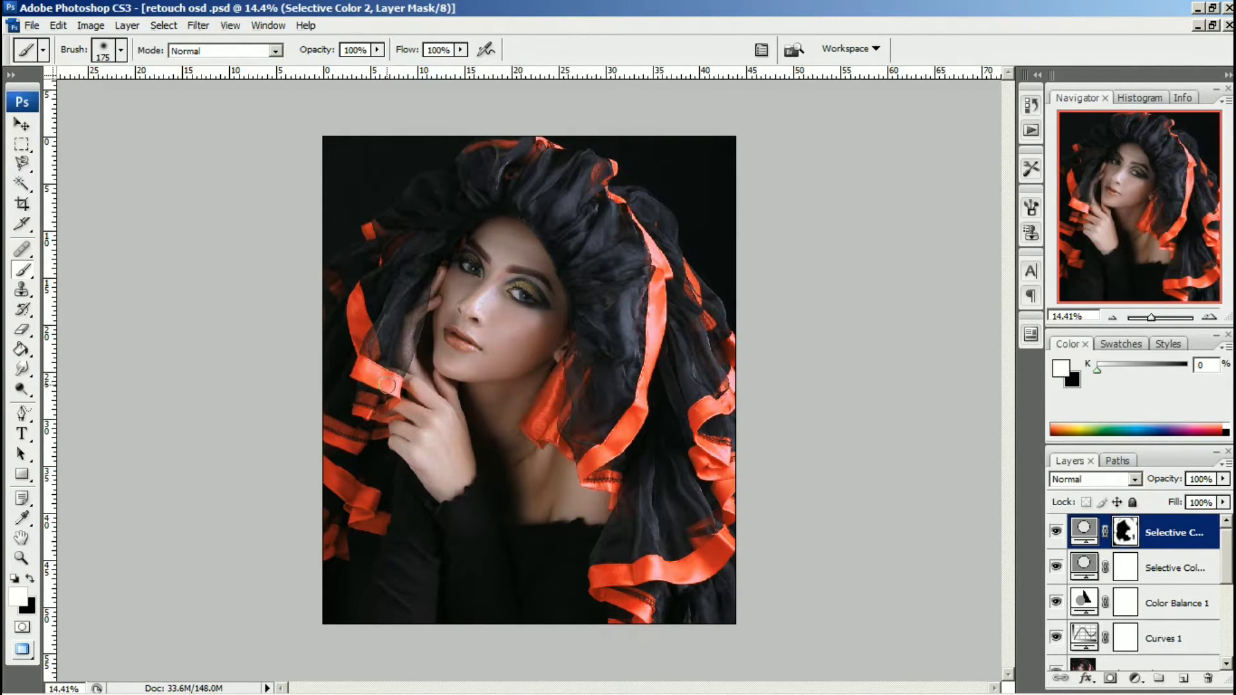
{"action": "scroll", "coordinate": [337, 322], "scroll_direction": "up", "scroll_amount": 8}
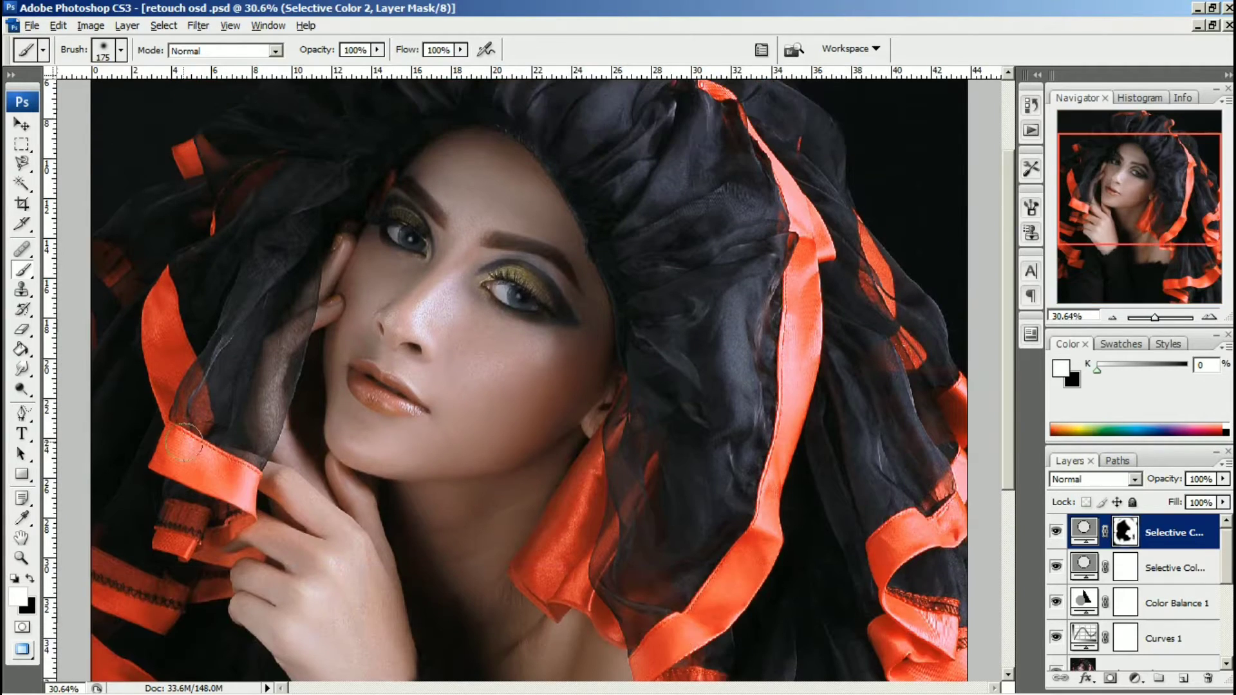
{"action": "key", "text": "alt+bracketleft"}
{"action": "key", "text": "alt+bracketleft"}
{"action": "key", "text": "alt+bracketleft"}
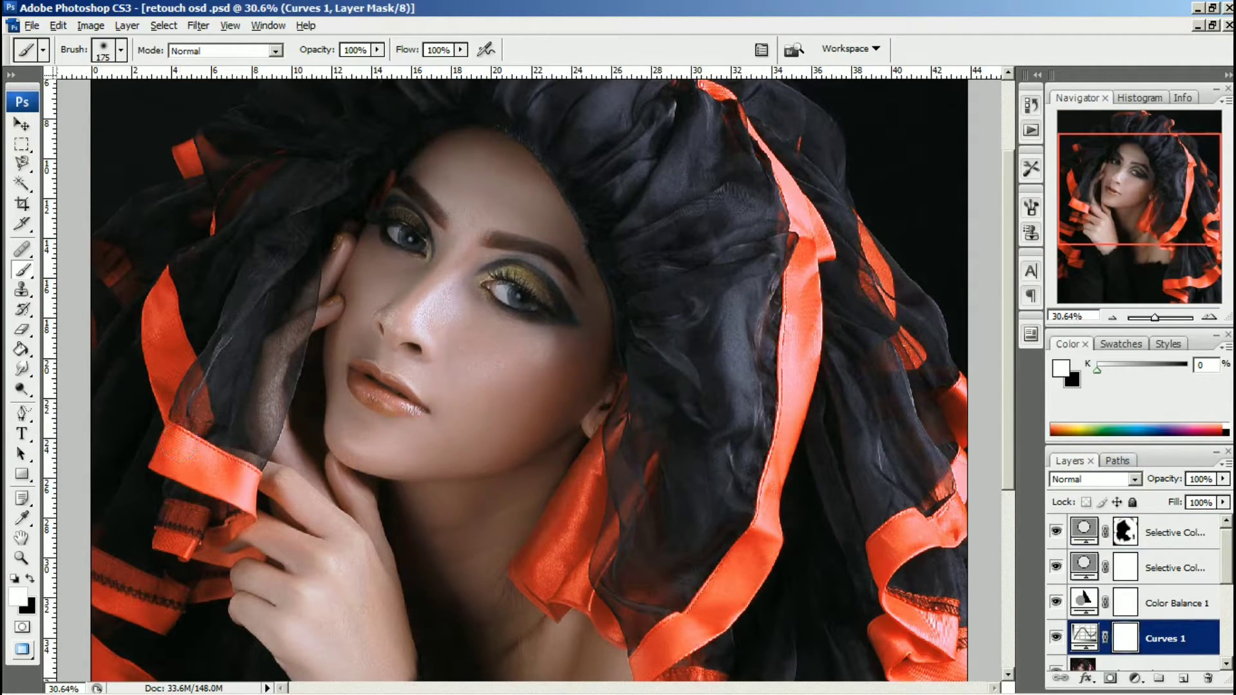
{"action": "left_click", "coordinate": [1183, 545]}
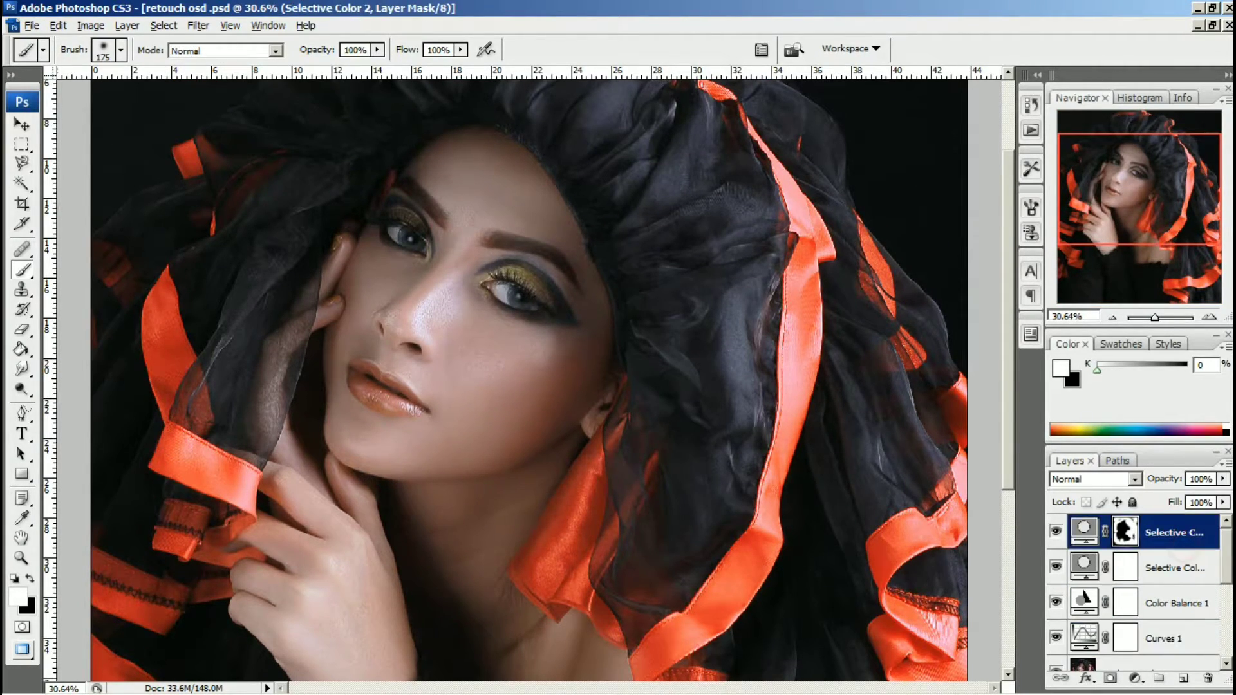
{"action": "key", "text": "alt+bracketleft"}
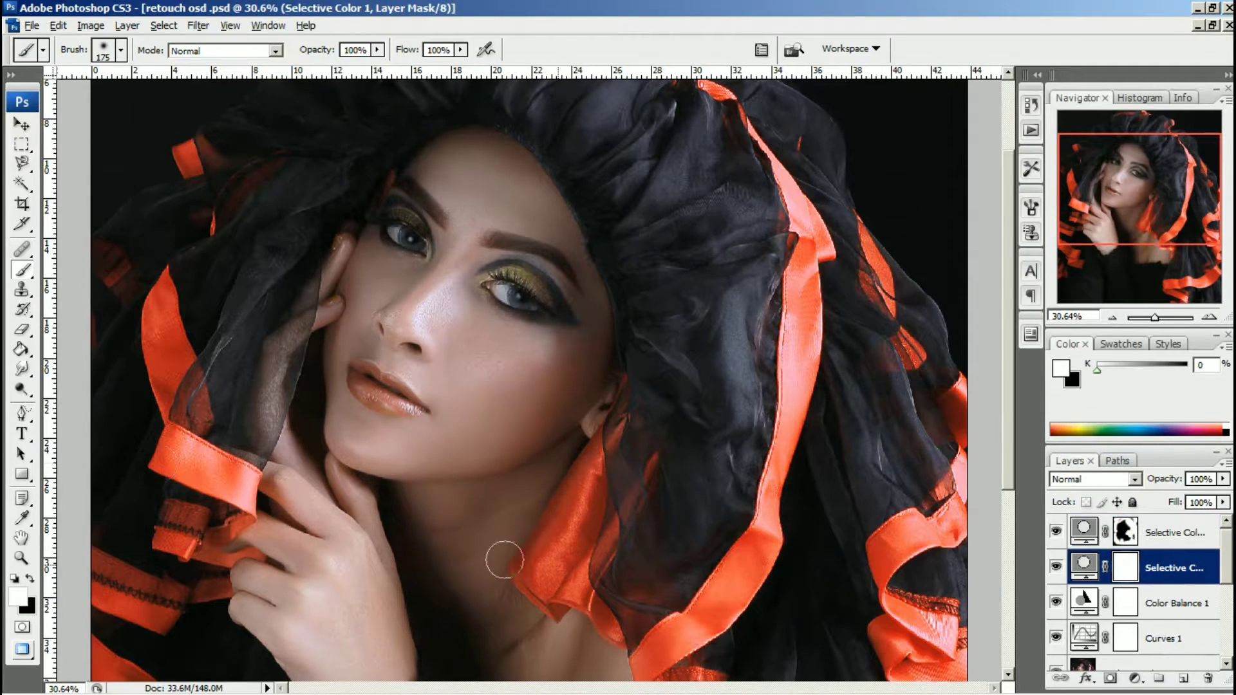
{"action": "key", "text": "alt+bracketright"}
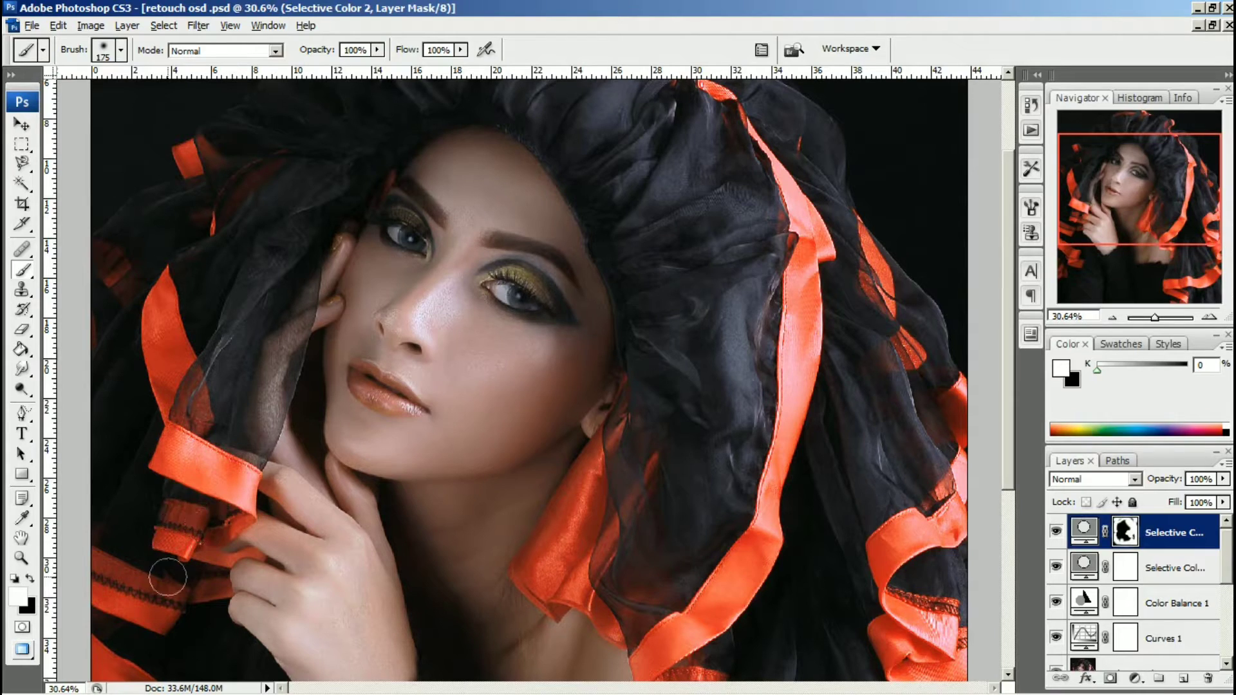
{"action": "mouse_move", "coordinate": [197, 567]}
{"action": "left_mouse_down"}
{"action": "mouse_move", "coordinate": [238, 546]}
{"action": "mouse_move", "coordinate": [221, 510]}
{"action": "mouse_move", "coordinate": [234, 510]}
{"action": "mouse_move", "coordinate": [235, 446]}
{"action": "left_mouse_up"}
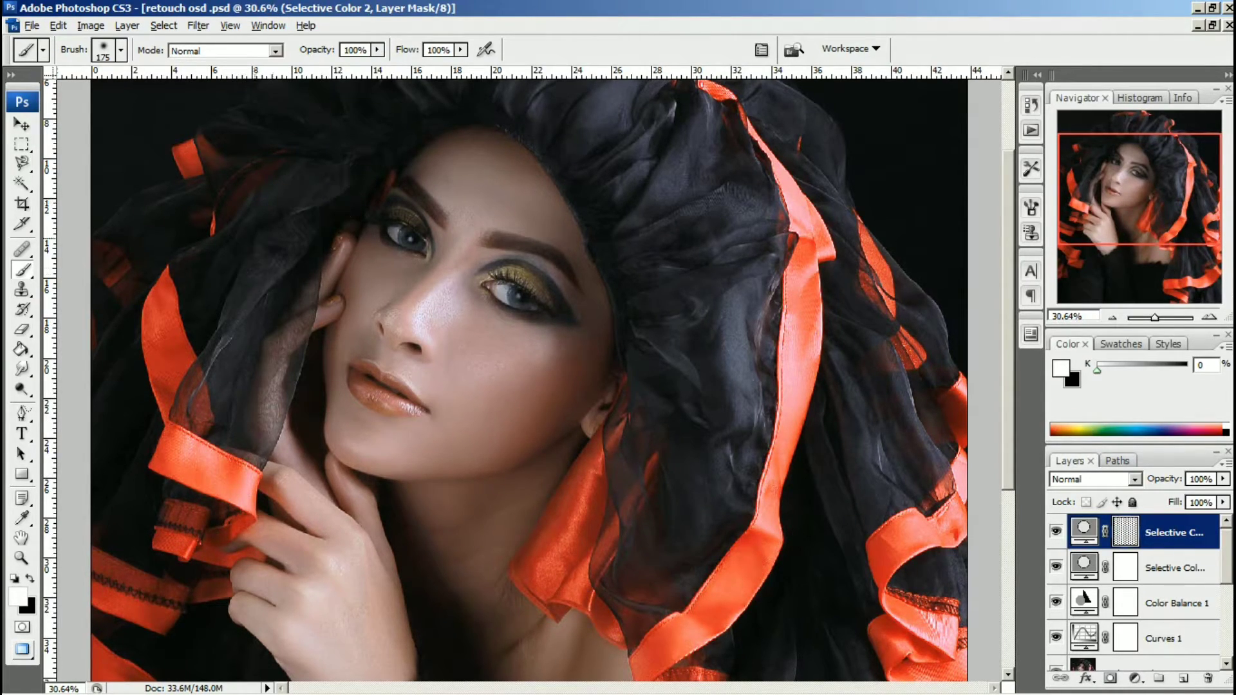
{"action": "mouse_move", "coordinate": [164, 363]}
{"action": "left_mouse_down"}
{"action": "mouse_move", "coordinate": [183, 423]}
{"action": "mouse_move", "coordinate": [132, 628]}
{"action": "left_mouse_up"}
{"action": "scroll", "coordinate": [132, 606], "scroll_direction": "down", "scroll_amount": 5}
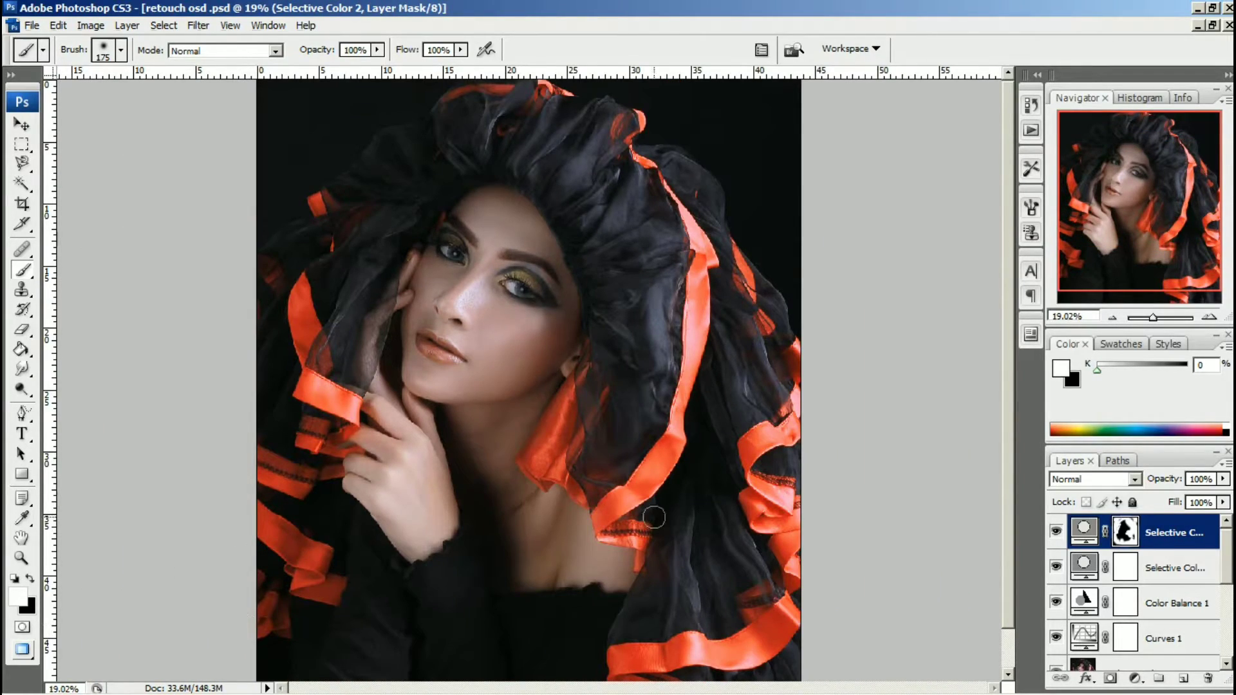
Add a Brightness/Contrast adjustment layer above Selective Color 2, fine-tuning the brightness and raising the contrast.
{"action": "left_click", "coordinate": [1135, 678]}
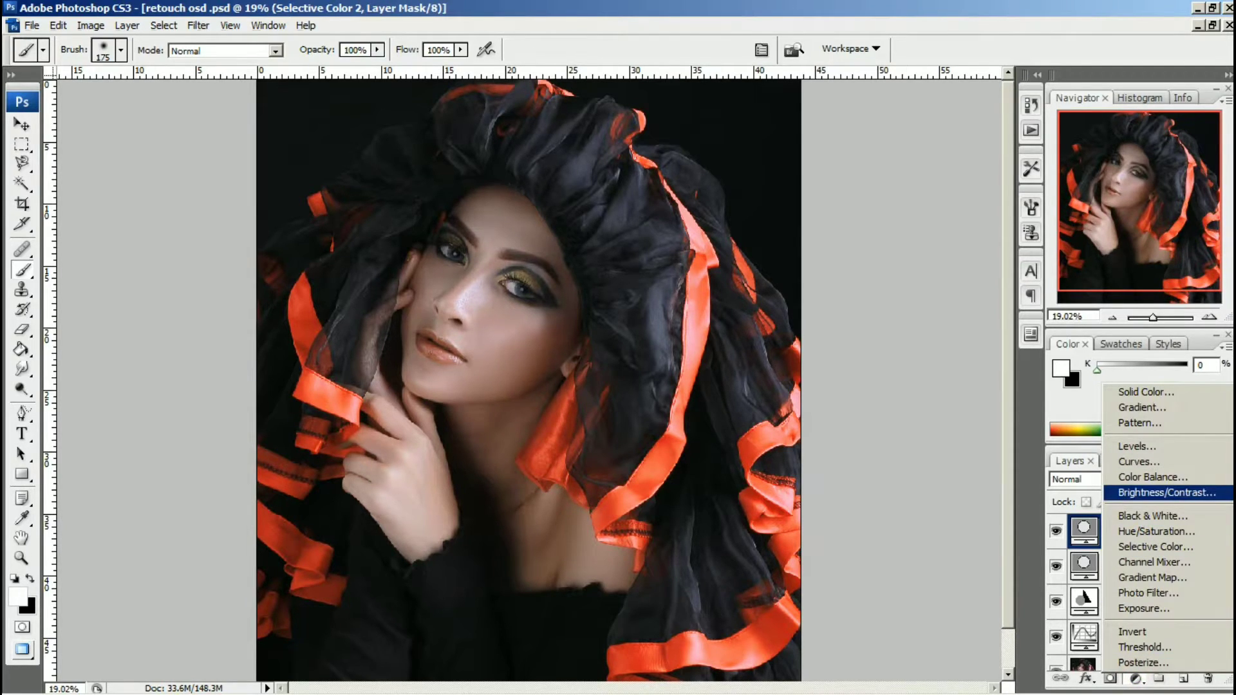
{"action": "left_click", "coordinate": [1152, 492]}
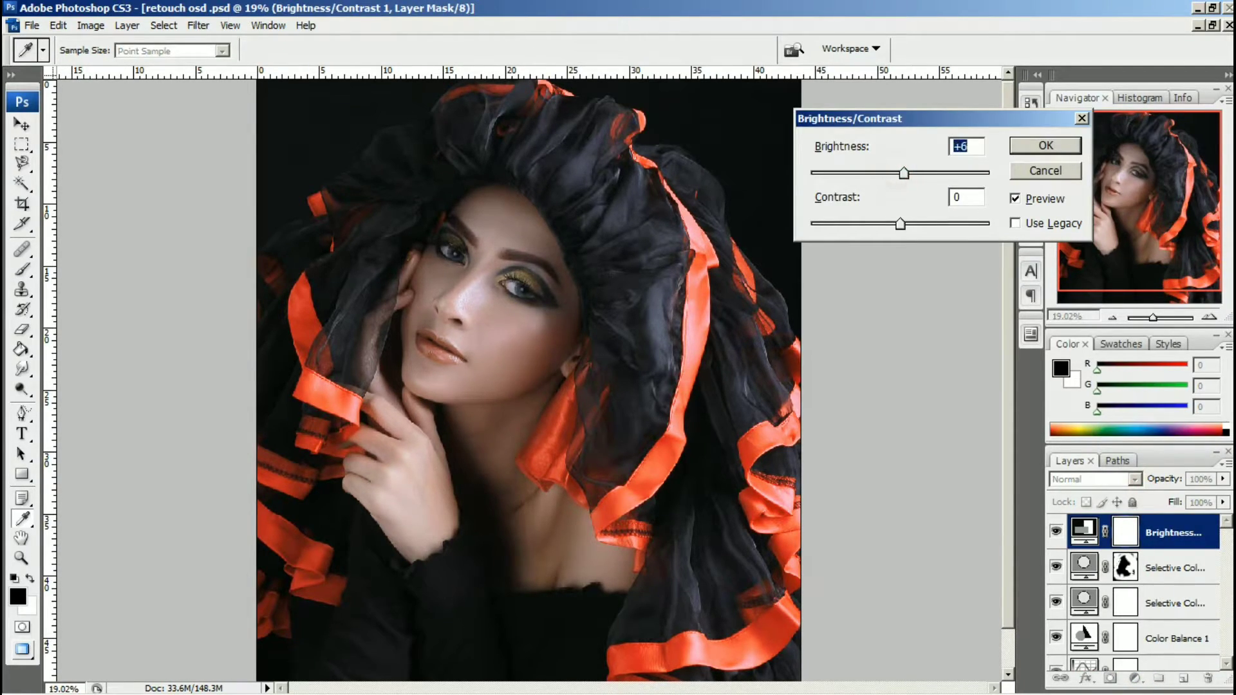
{"action": "key", "text": "Down"}
{"action": "key", "text": "Down"}
{"action": "key", "text": "Down"}
{"action": "key", "text": "Down"}
{"action": "key", "text": "Down"}
{"action": "key", "text": "Down"}
{"action": "key", "text": "Down"}
{"action": "key", "text": "Down"}
{"action": "key", "text": "Down"}
{"action": "key", "text": "Up"}
{"action": "key", "text": "Up"}
{"action": "key", "text": "Up"}
{"action": "key", "text": "Up"}
{"action": "key", "text": "Up"}
{"action": "key", "text": "Up"}
{"action": "key", "text": "Up"}
{"action": "key", "text": "Up"}
{"action": "key", "text": "Up"}
{"action": "key", "text": "Up"}
{"action": "key", "text": "Up"}
{"action": "left_click_drag", "start_coordinate": [900, 225], "coordinate": [917, 225]}
{"action": "left_click_drag", "start_coordinate": [909, 173], "coordinate": [898, 174]}
{"action": "key", "text": "Return"}
Invert the Brightness/Contrast 1 mask to black and paint white with a 400 px brush over the headdress and the veil on the portrait's right side.
{"action": "key", "text": "b"}
{"action": "key", "text": "x"}
{"action": "key", "text": "ctrl+i"}
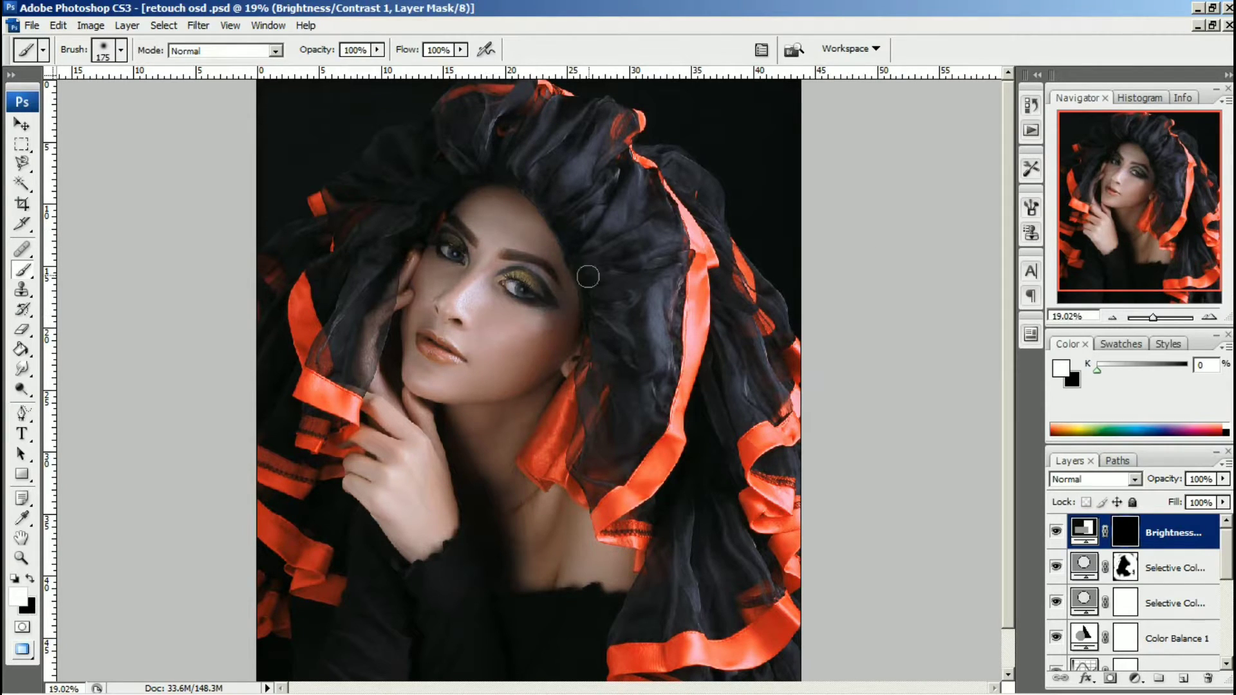
{"action": "key", "text": "bracketright"}
{"action": "key", "text": "bracketright"}
{"action": "key", "text": "bracketright"}
{"action": "key", "text": "bracketright"}
{"action": "left_click_drag", "start_coordinate": [570, 103], "coordinate": [527, 104]}
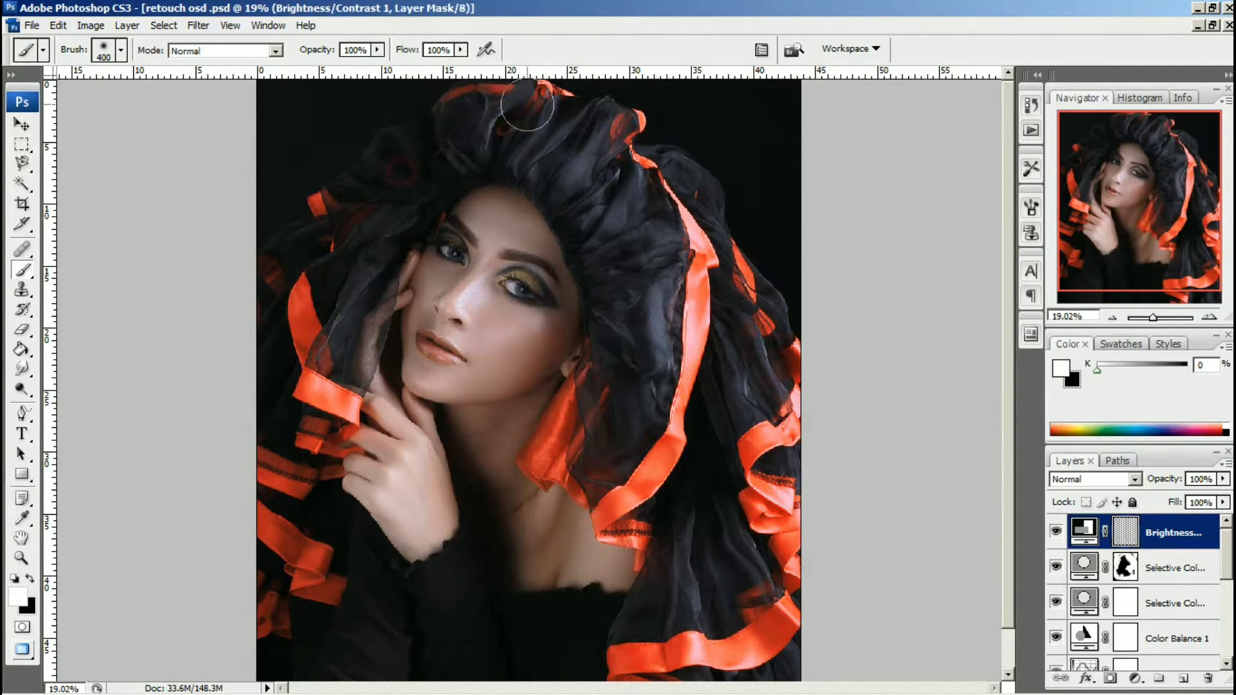
{"action": "left_click_drag", "start_coordinate": [591, 134], "coordinate": [508, 142]}
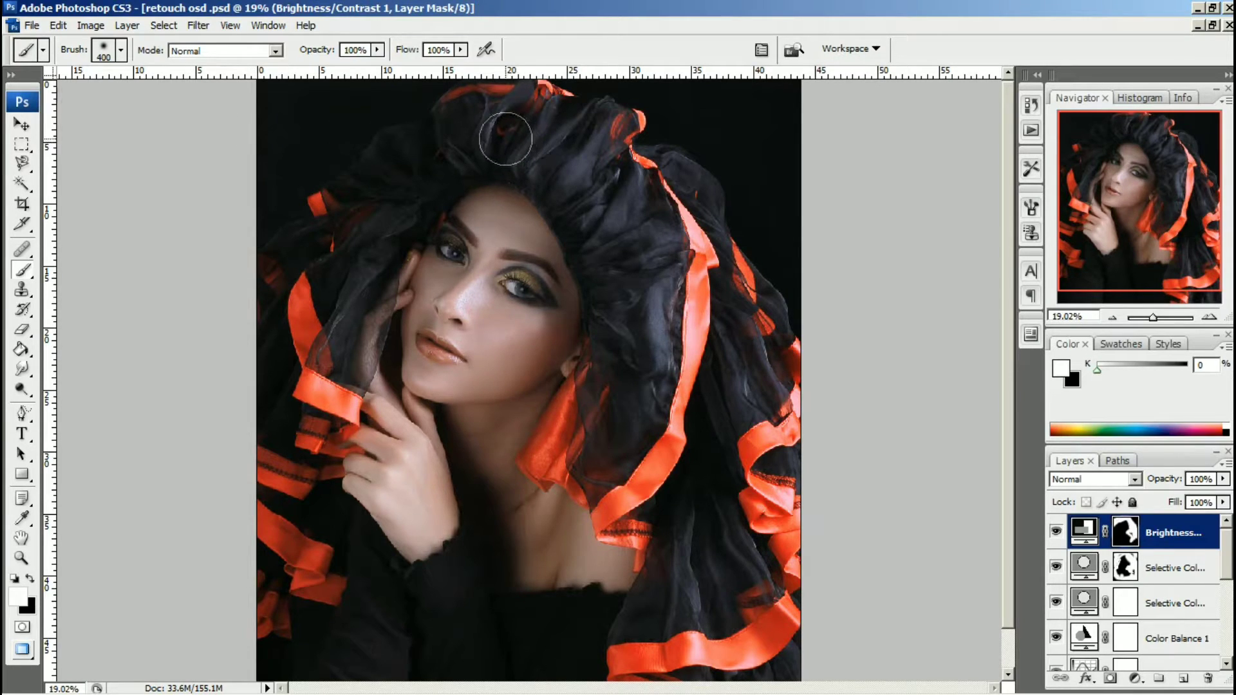
Paint white on the Brightness/Contrast 1 mask over the veil on the portrait's left side, the lower right ribbons and the outer edges.
{"action": "scroll", "coordinate": [507, 139], "scroll_direction": "down", "scroll_amount": 1}
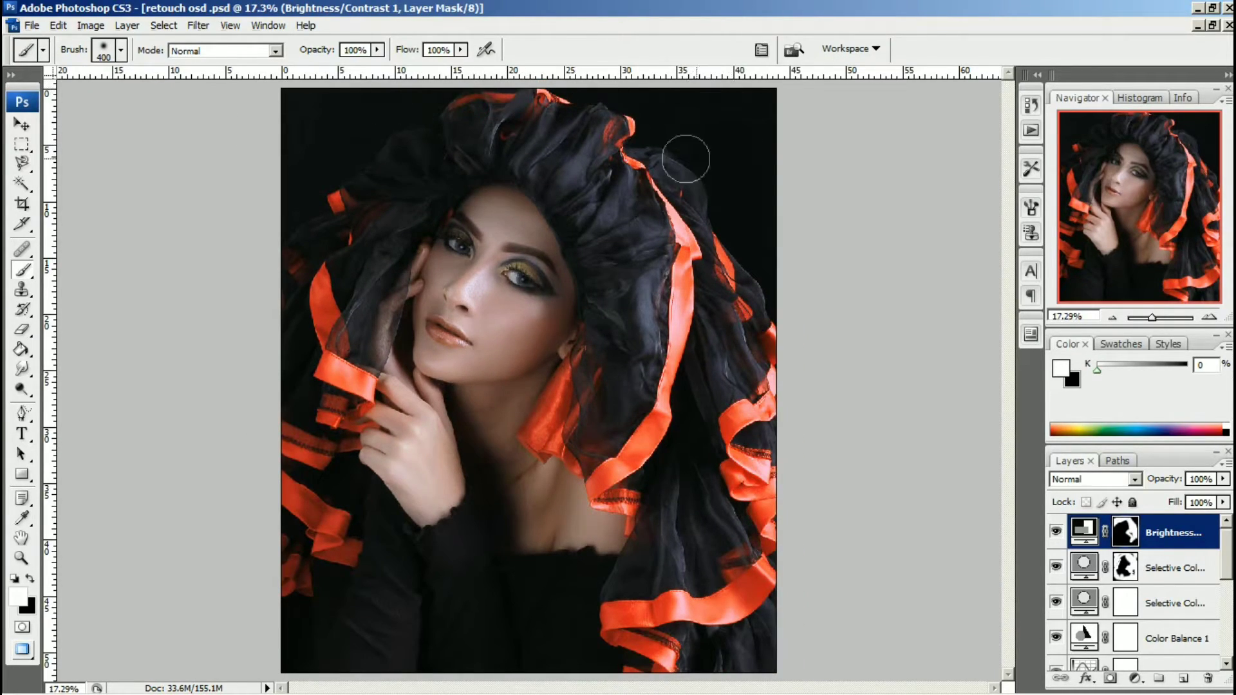
{"action": "mouse_move", "coordinate": [381, 262]}
{"action": "left_mouse_down"}
{"action": "mouse_move", "coordinate": [349, 351]}
{"action": "mouse_move", "coordinate": [322, 270]}
{"action": "mouse_move", "coordinate": [305, 369]}
{"action": "mouse_move", "coordinate": [313, 503]}
{"action": "left_mouse_up"}
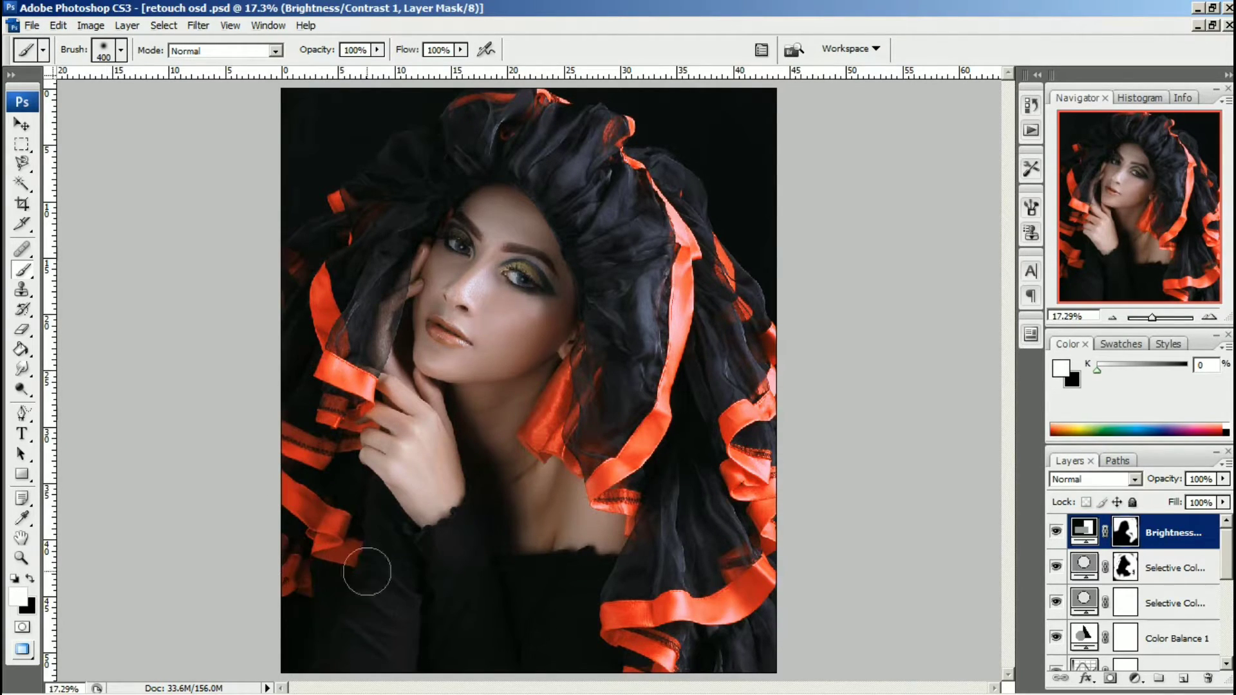
{"action": "mouse_move", "coordinate": [592, 652]}
{"action": "left_mouse_down"}
{"action": "mouse_move", "coordinate": [525, 591]}
{"action": "mouse_move", "coordinate": [637, 647]}
{"action": "mouse_move", "coordinate": [666, 509]}
{"action": "left_mouse_up"}
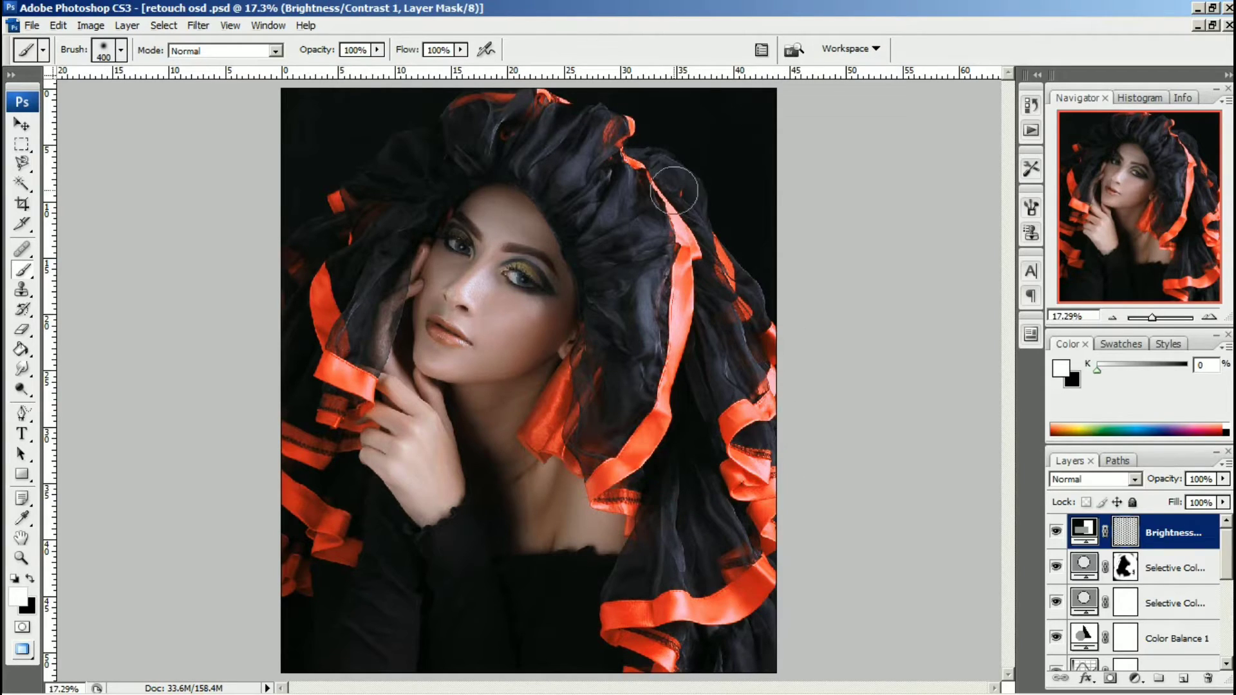
{"action": "left_click_drag", "start_coordinate": [253, 455], "coordinate": [276, 609]}
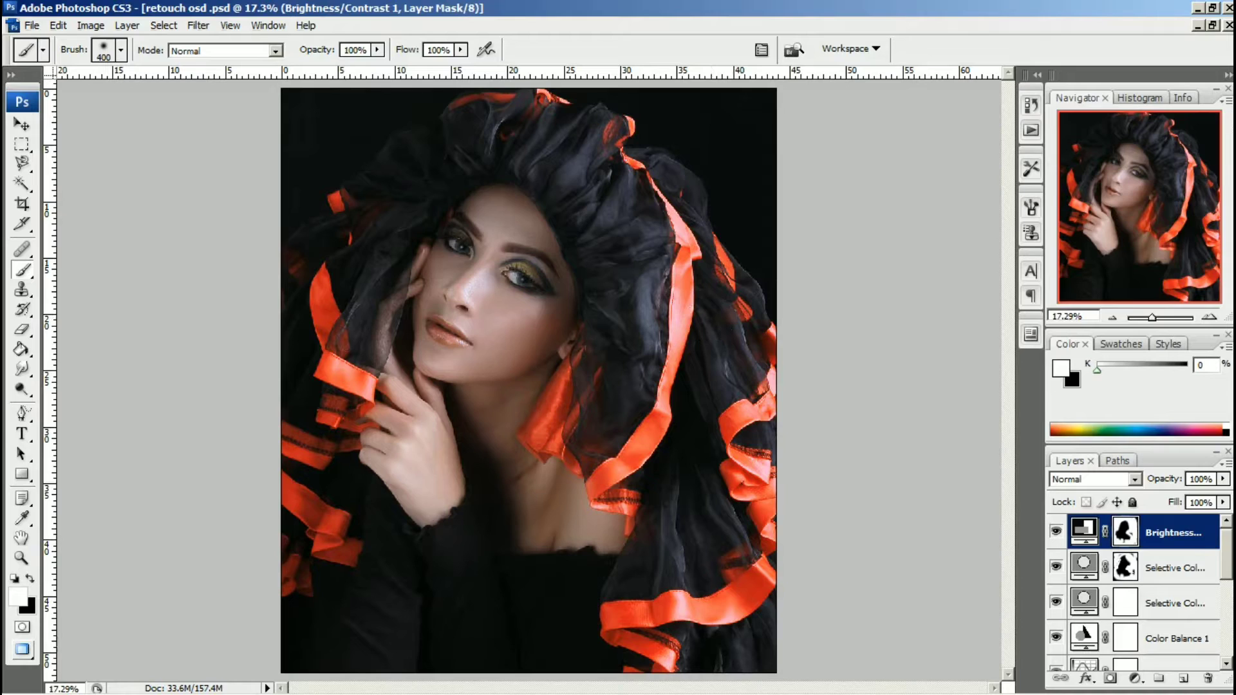
{"action": "scroll", "coordinate": [1143, 593], "scroll_direction": "down", "scroll_amount": 2}
{"action": "scroll", "coordinate": [1143, 592], "scroll_direction": "up", "scroll_amount": 2}
Add a Selective Color adjustment layer with Reds set to Cyan -10% and Black +9%, using the Relative method.
{"action": "left_click", "coordinate": [1135, 679]}
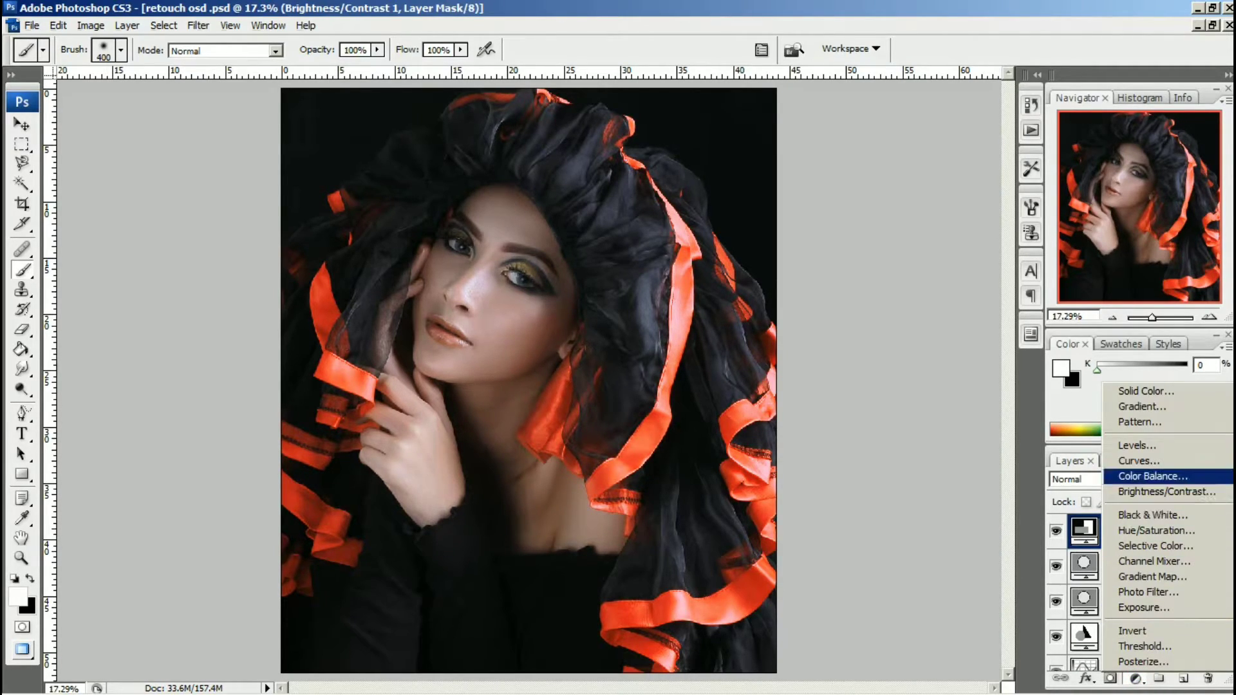
{"action": "left_click", "coordinate": [164, 25]}
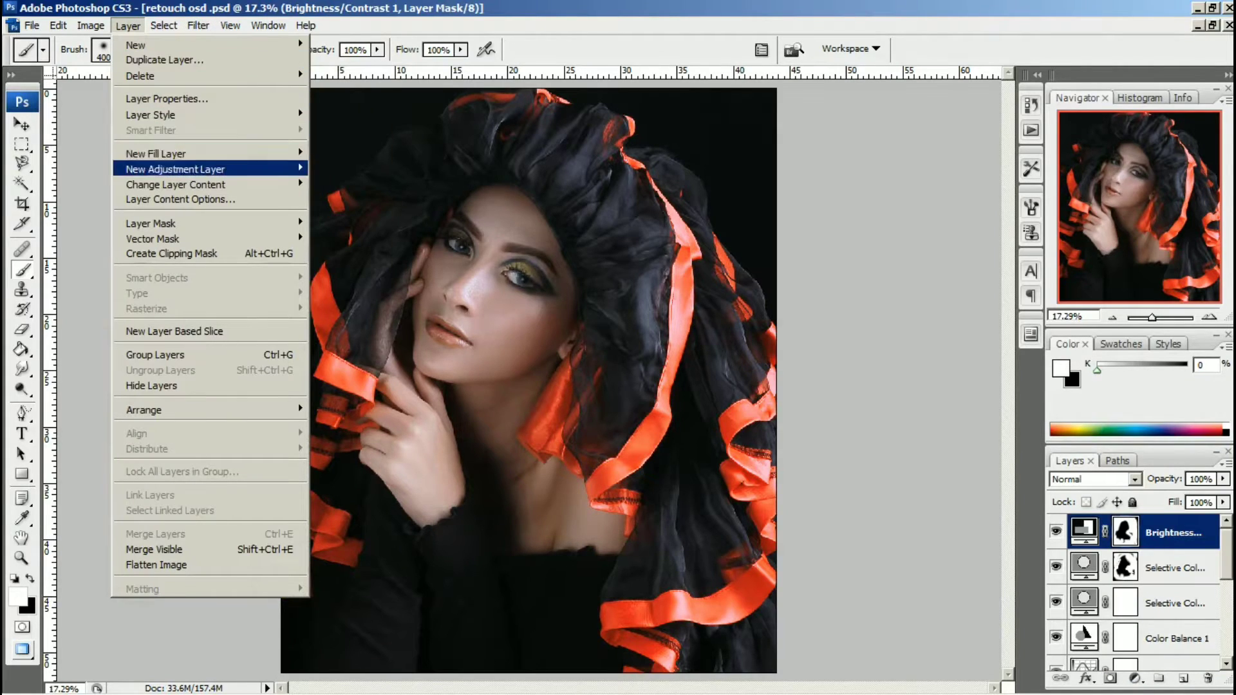
{"action": "mouse_move", "coordinate": [193, 169]}
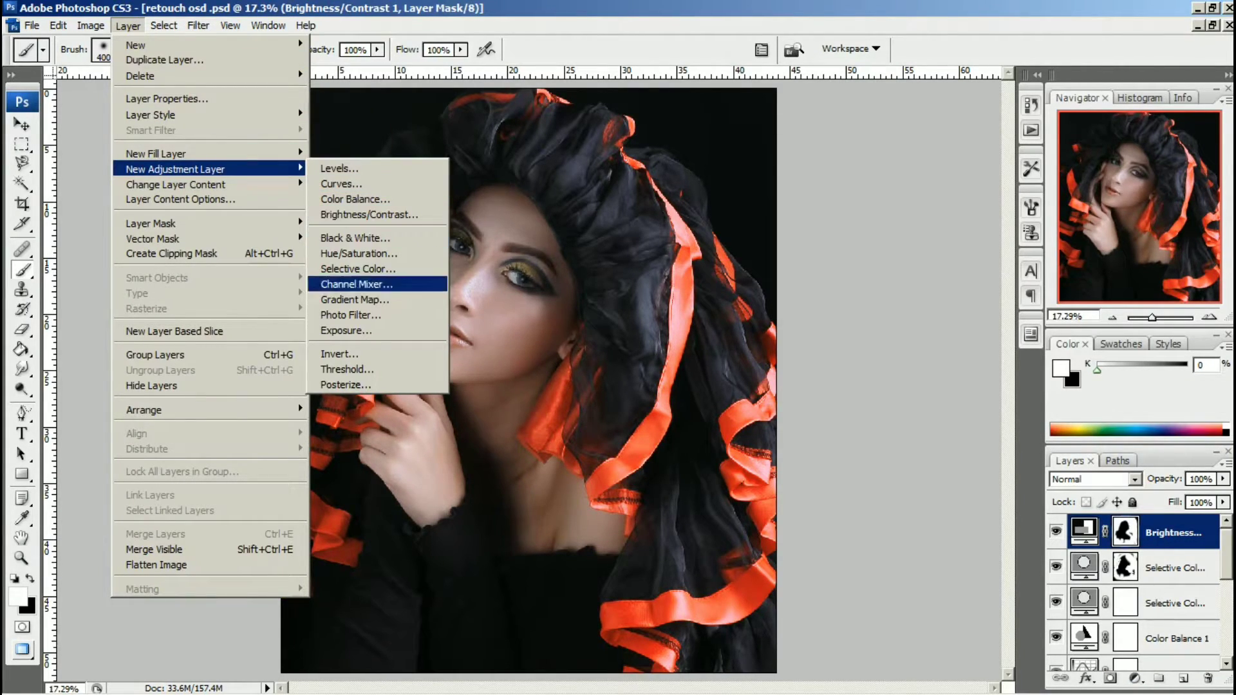
{"action": "left_click", "coordinate": [367, 268]}
{"action": "left_click", "coordinate": [752, 217]}
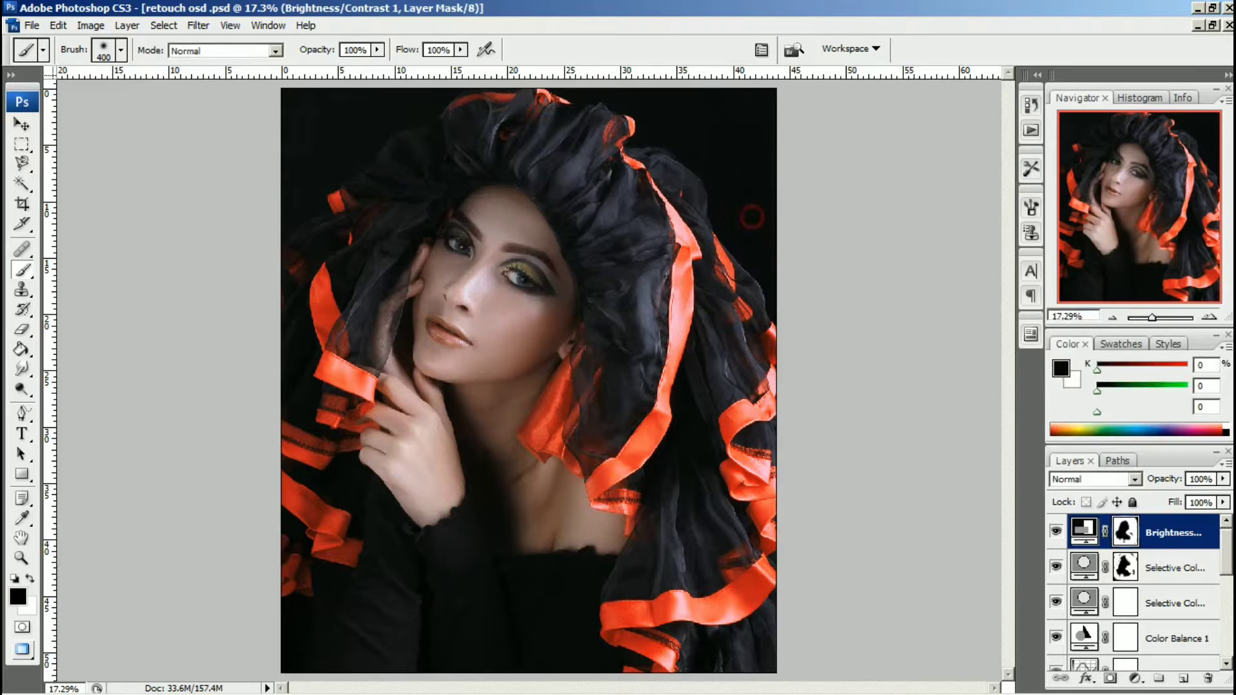
{"action": "type", "text": "-55"}
{"action": "mouse_move", "coordinate": [839, 193]}
{"action": "left_mouse_down"}
{"action": "mouse_move", "coordinate": [925, 192]}
{"action": "mouse_move", "coordinate": [853, 193]}
{"action": "left_mouse_up"}
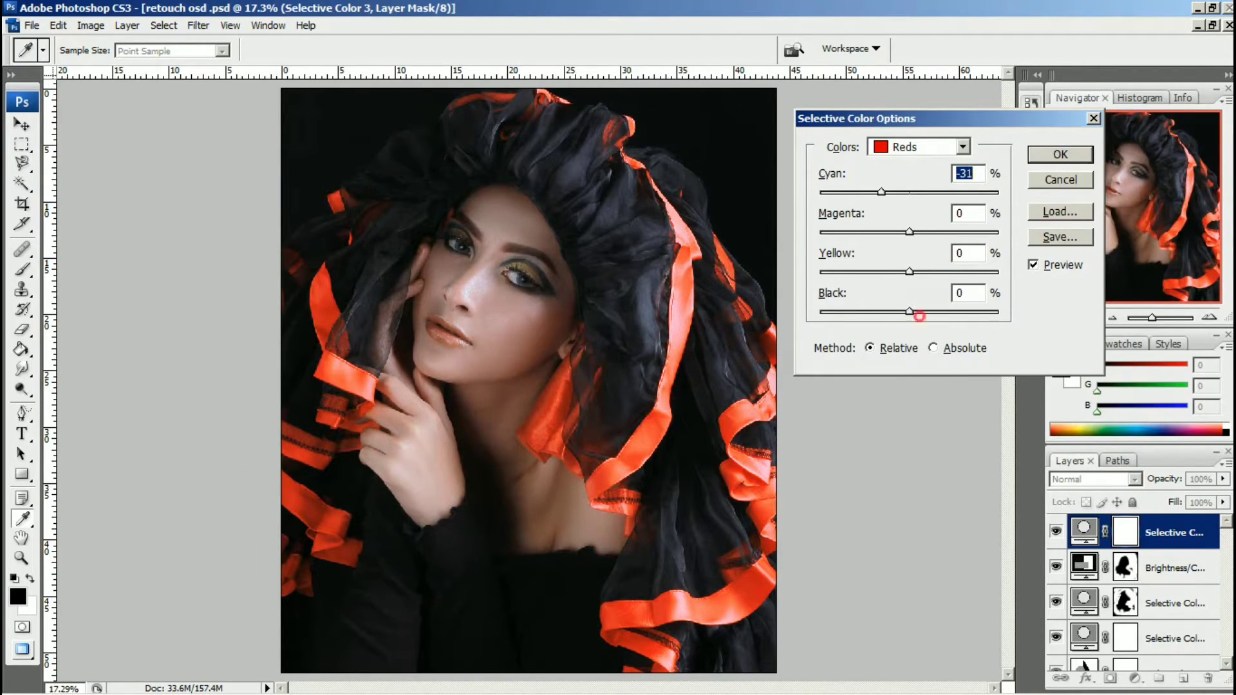
{"action": "mouse_move", "coordinate": [909, 312]}
{"action": "left_mouse_down"}
{"action": "mouse_move", "coordinate": [990, 313]}
{"action": "mouse_move", "coordinate": [921, 312]}
{"action": "left_mouse_up"}
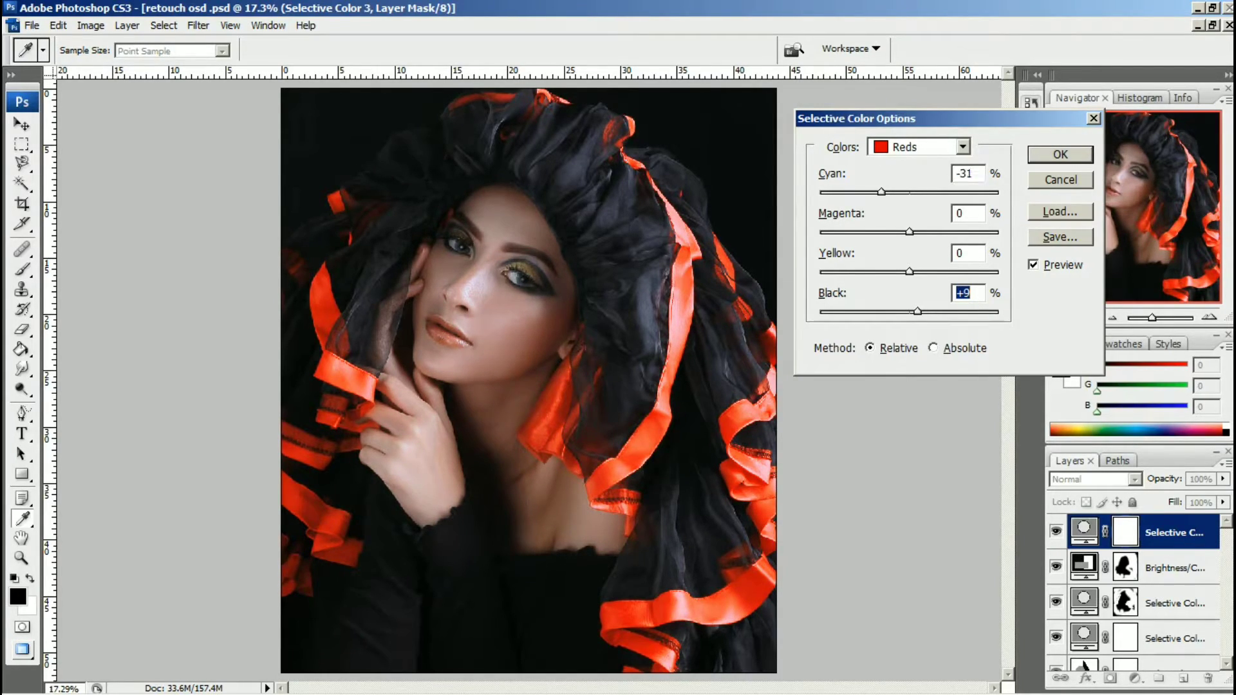
{"action": "left_click_drag", "start_coordinate": [881, 192], "coordinate": [900, 192]}
{"action": "key", "text": "Up"}
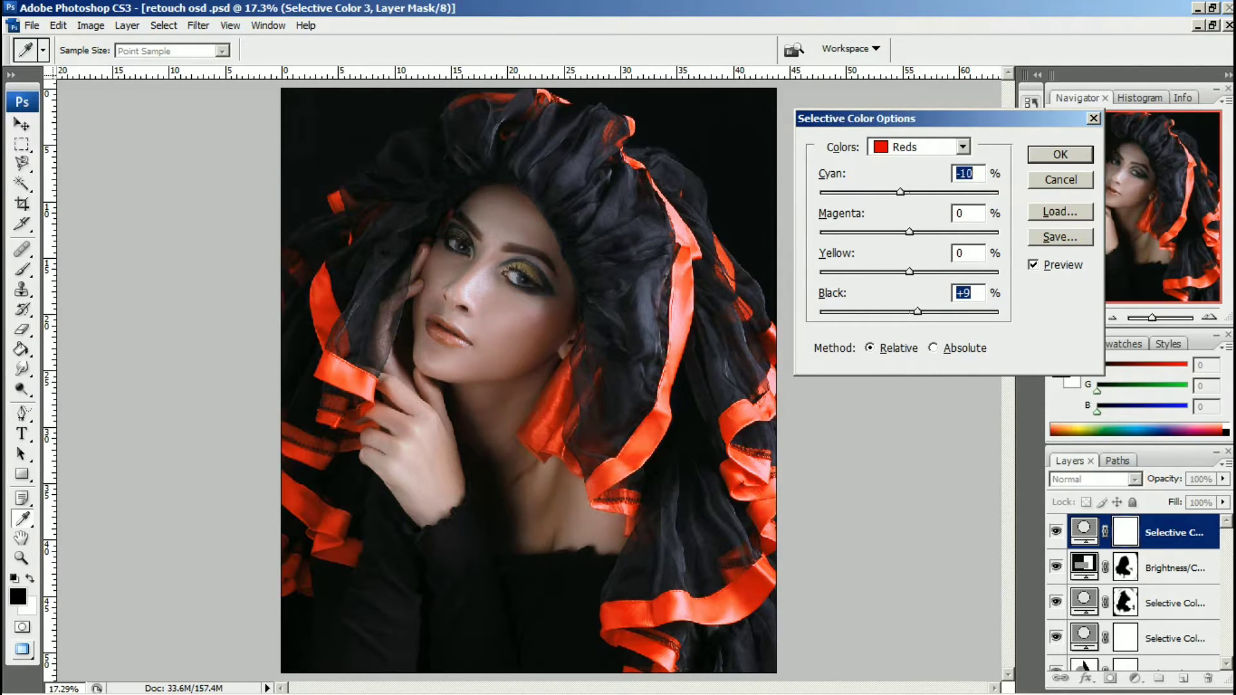
{"action": "key", "text": "Return"}
Invert the Selective Color 3 mask to black and paint white over the ribbons and veil on the portrait's right side.
{"action": "key", "text": "b"}
{"action": "key", "text": "x"}
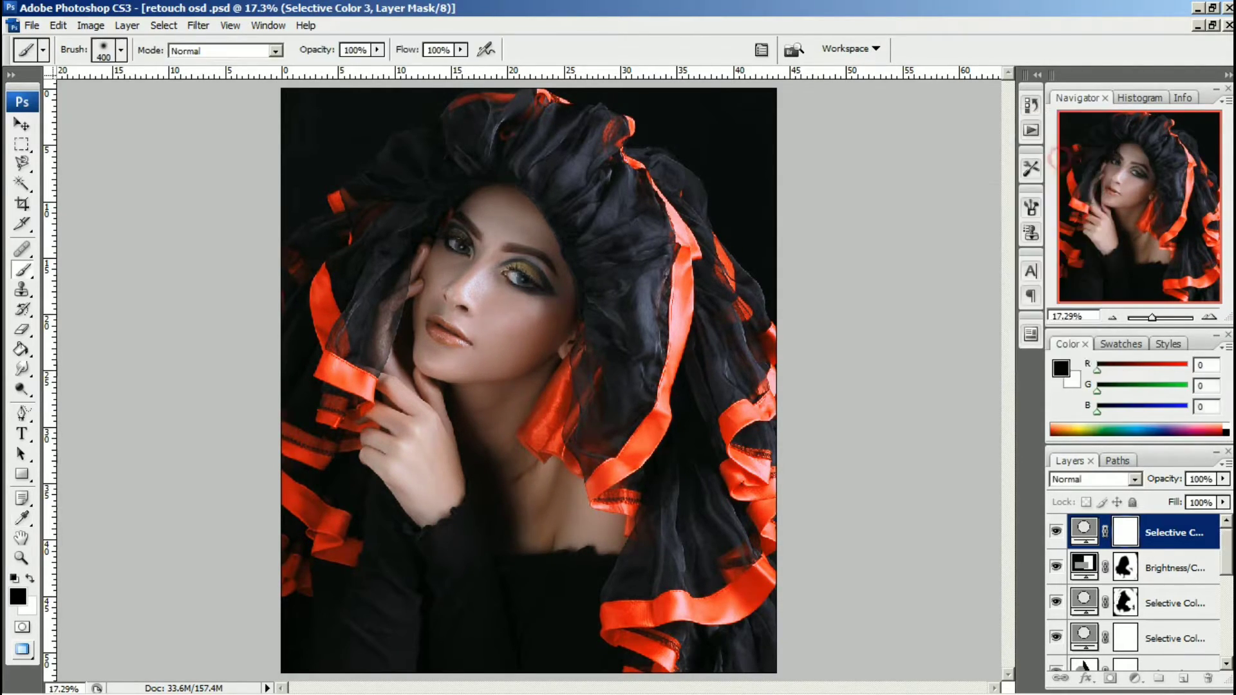
{"action": "key", "text": "ctrl+i"}
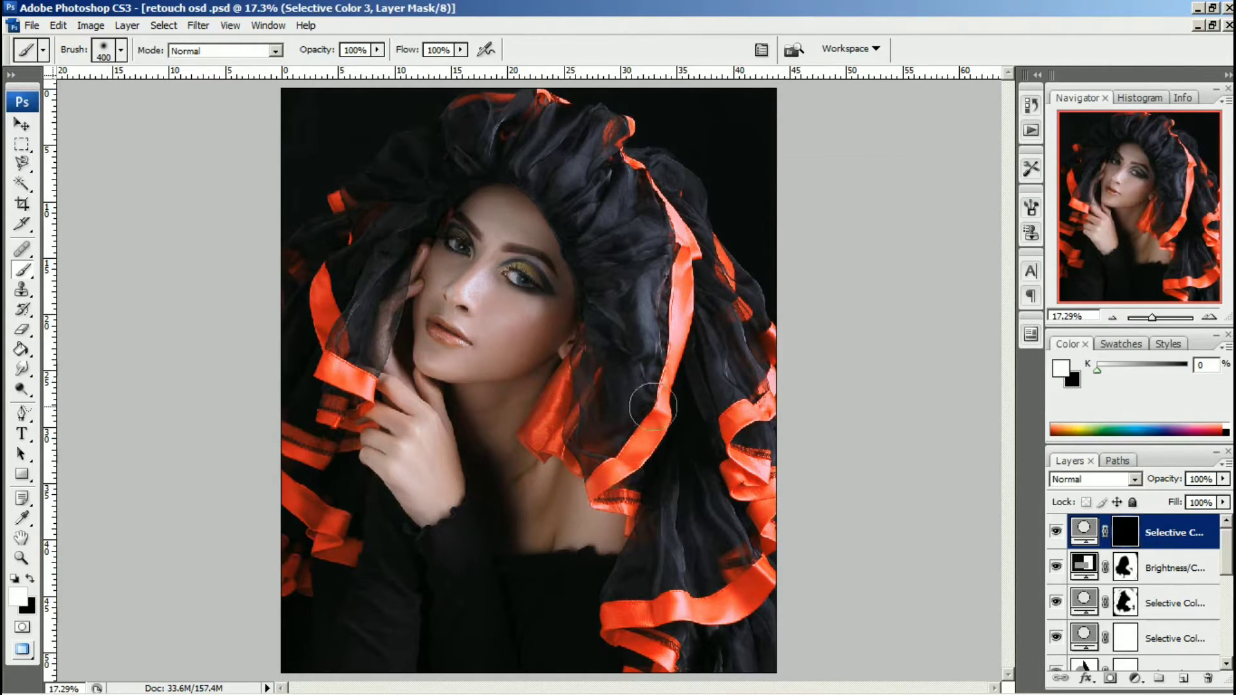
{"action": "mouse_move", "coordinate": [686, 288]}
{"action": "left_mouse_down"}
{"action": "mouse_move", "coordinate": [778, 425]}
{"action": "mouse_move", "coordinate": [732, 608]}
{"action": "mouse_move", "coordinate": [643, 643]}
{"action": "mouse_move", "coordinate": [751, 542]}
{"action": "left_mouse_up"}
{"action": "mouse_move", "coordinate": [642, 416]}
{"action": "left_mouse_down"}
{"action": "mouse_move", "coordinate": [558, 431]}
{"action": "mouse_move", "coordinate": [569, 391]}
{"action": "mouse_move", "coordinate": [645, 327]}
{"action": "mouse_move", "coordinate": [684, 358]}
{"action": "left_mouse_up"}
Paint white on the Selective Color 3 mask over the ribbon beside the neck and the left-side ribbons with a 125 px brush.
{"action": "scroll", "coordinate": [685, 359], "scroll_direction": "up", "scroll_amount": 6}
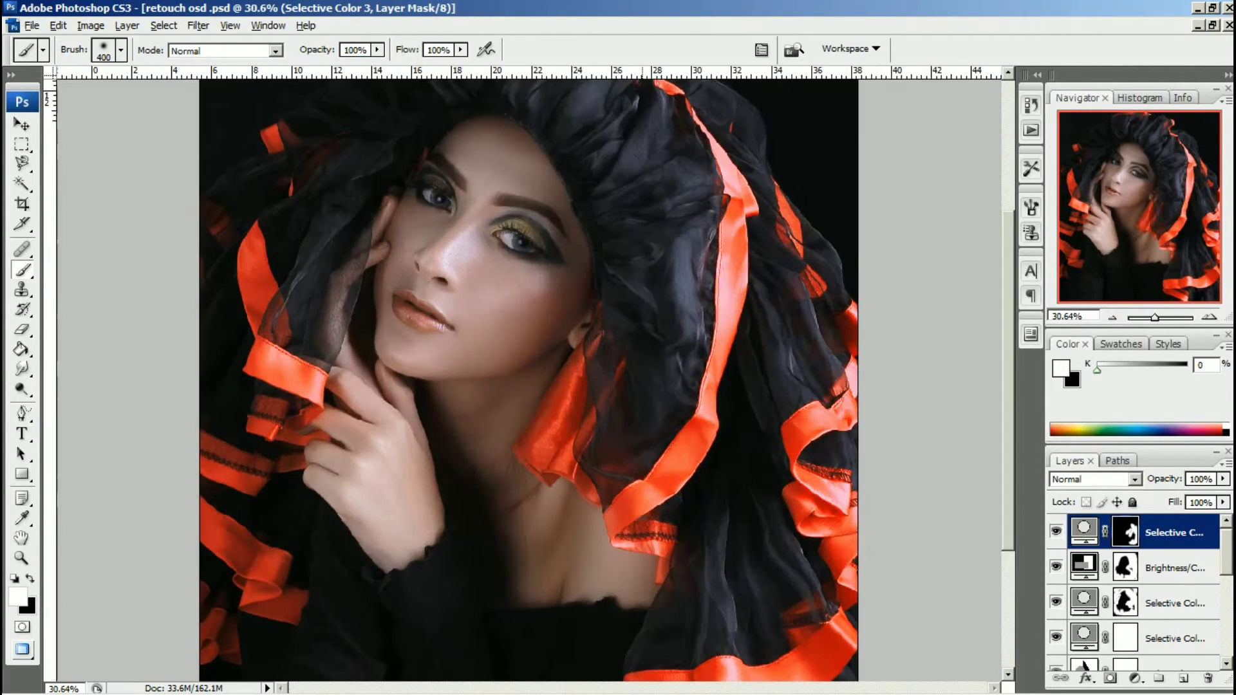
{"action": "key", "text": "bracketleft"}
{"action": "key", "text": "bracketleft"}
{"action": "key", "text": "bracketleft"}
{"action": "key", "text": "bracketleft"}
{"action": "key", "text": "bracketleft"}
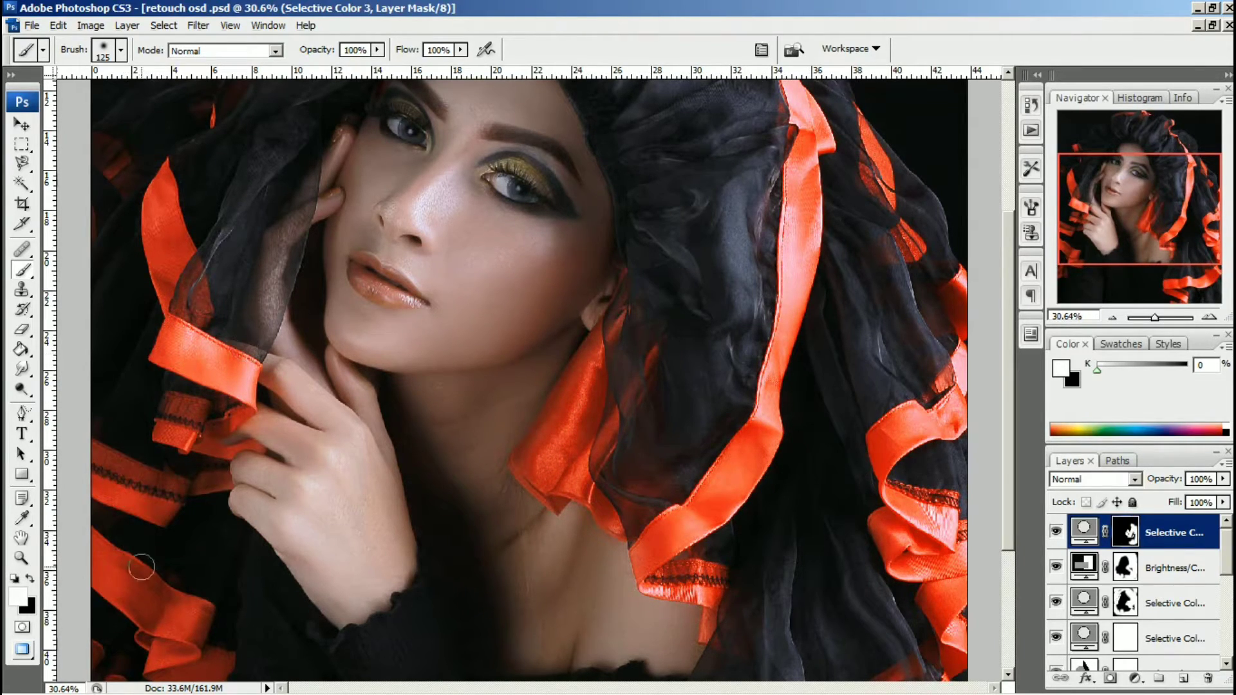
{"action": "scroll", "coordinate": [99, 558], "scroll_direction": "down", "scroll_amount": 1}
{"action": "scroll", "coordinate": [112, 569], "scroll_direction": "down", "scroll_amount": 5}
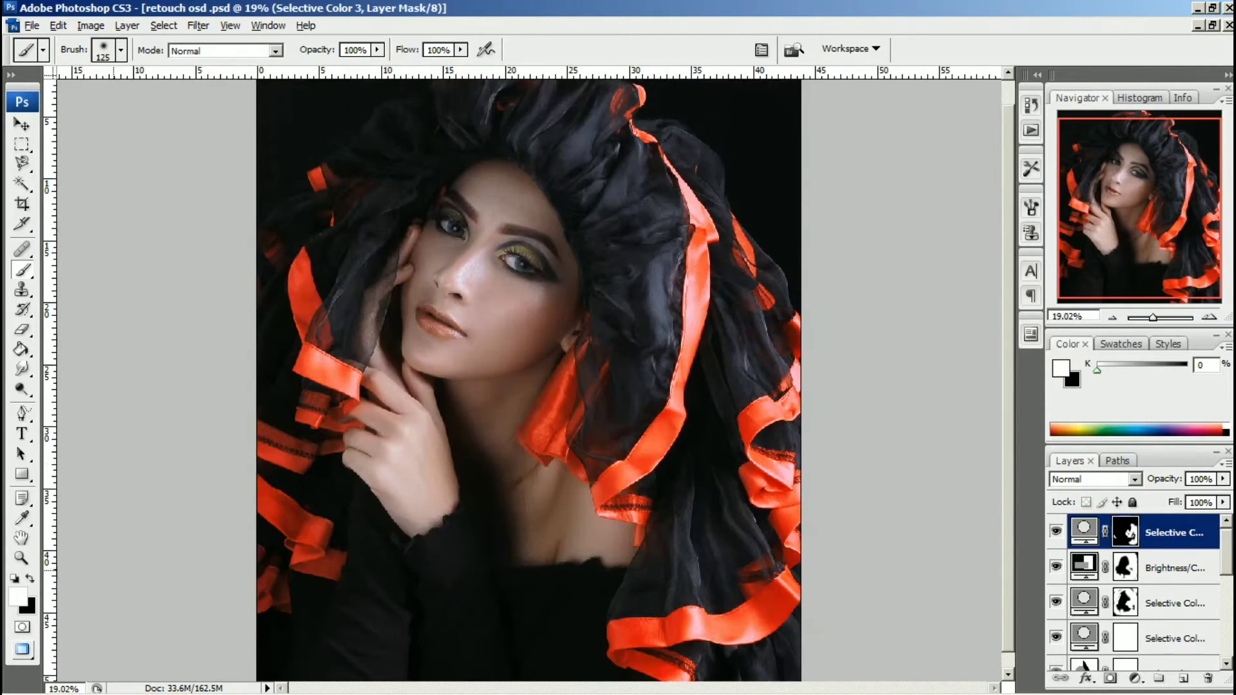
Paint white on the Selective Color 3 mask over the top of the headdress and the outer veil with a 400 px brush.
{"action": "key", "text": "bracketright"}
{"action": "key", "text": "bracketright"}
{"action": "key", "text": "bracketright"}
{"action": "key", "text": "bracketright"}
{"action": "key", "text": "bracketright"}
{"action": "key", "text": "bracketright"}
{"action": "scroll", "coordinate": [799, 515], "scroll_direction": "up", "scroll_amount": 1}
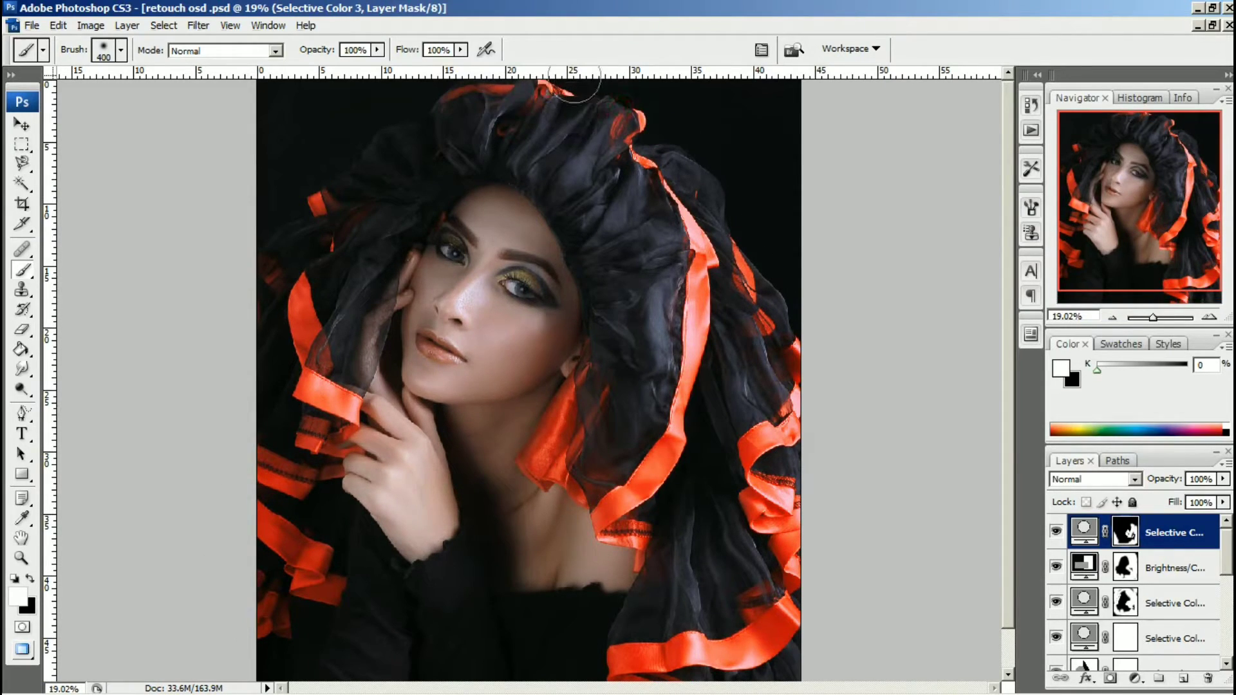
{"action": "scroll", "coordinate": [853, 431], "scroll_direction": "down", "scroll_amount": 1}
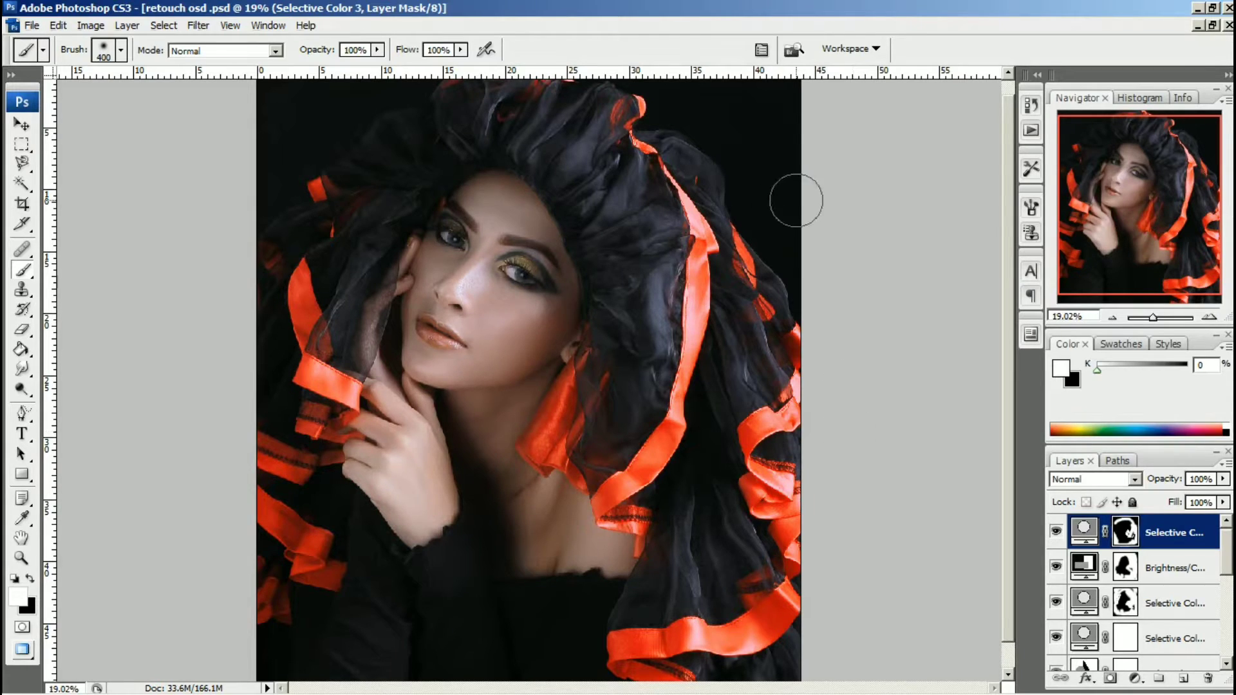
Add a Color Balance adjustment layer with the Cyan–Red level at +15 for Midtones and -21 for Highlights.
{"action": "left_click", "coordinate": [1135, 678]}
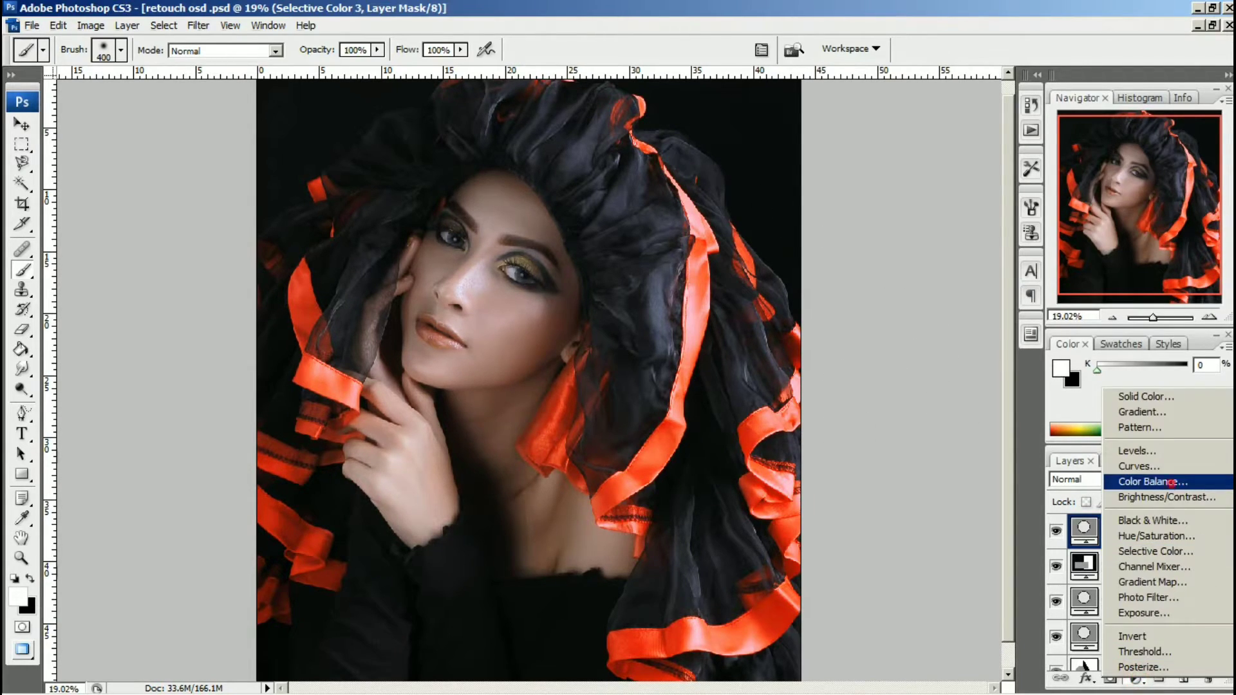
{"action": "left_click", "coordinate": [1170, 481]}
{"action": "left_click", "coordinate": [1011, 288]}
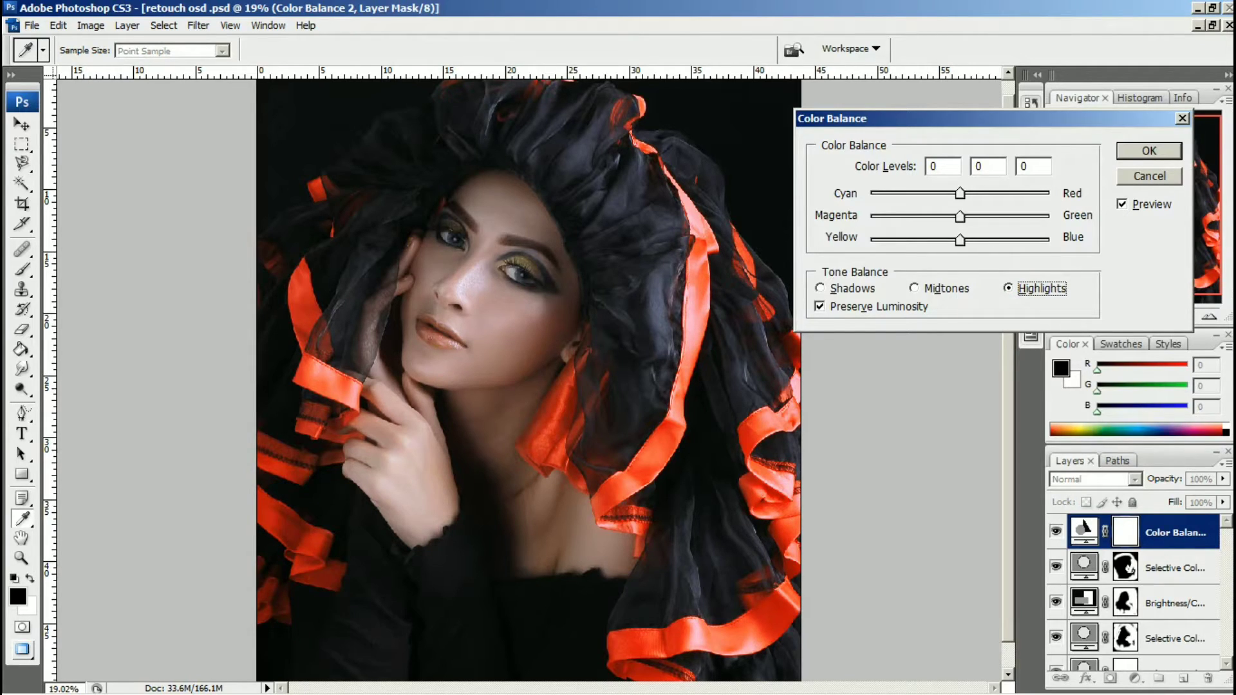
{"action": "left_click", "coordinate": [917, 289]}
{"action": "left_click_drag", "start_coordinate": [960, 194], "coordinate": [974, 194]}
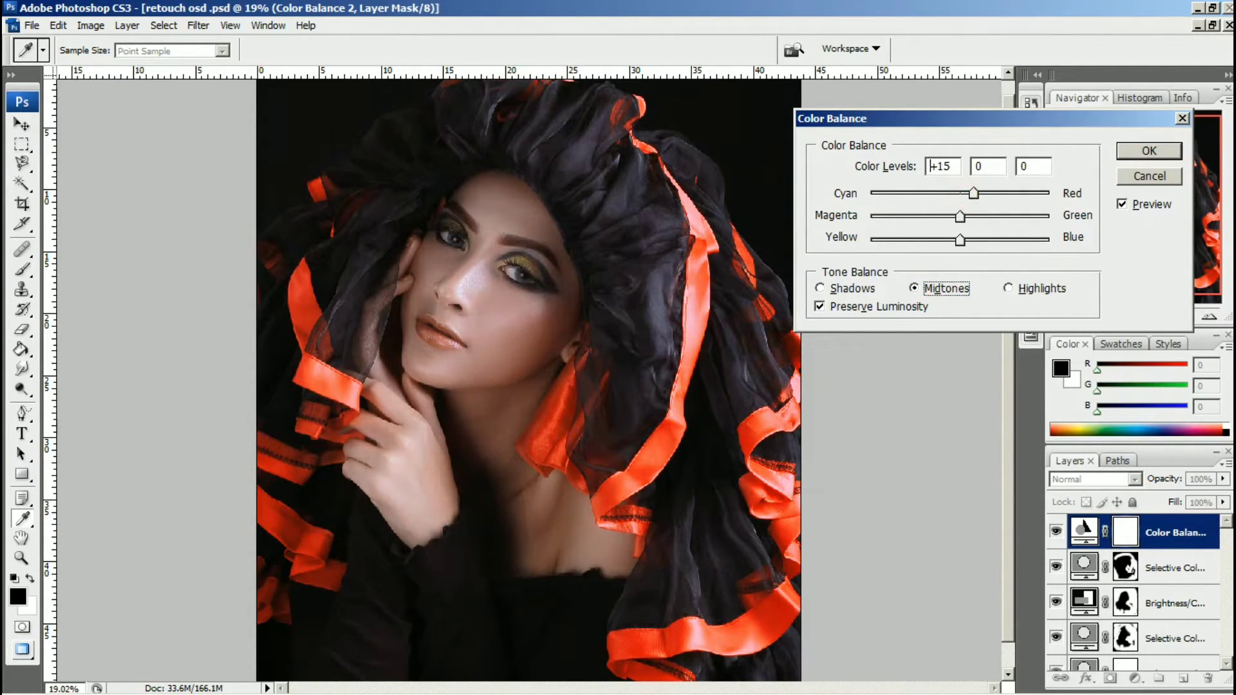
{"action": "left_click", "coordinate": [1011, 289]}
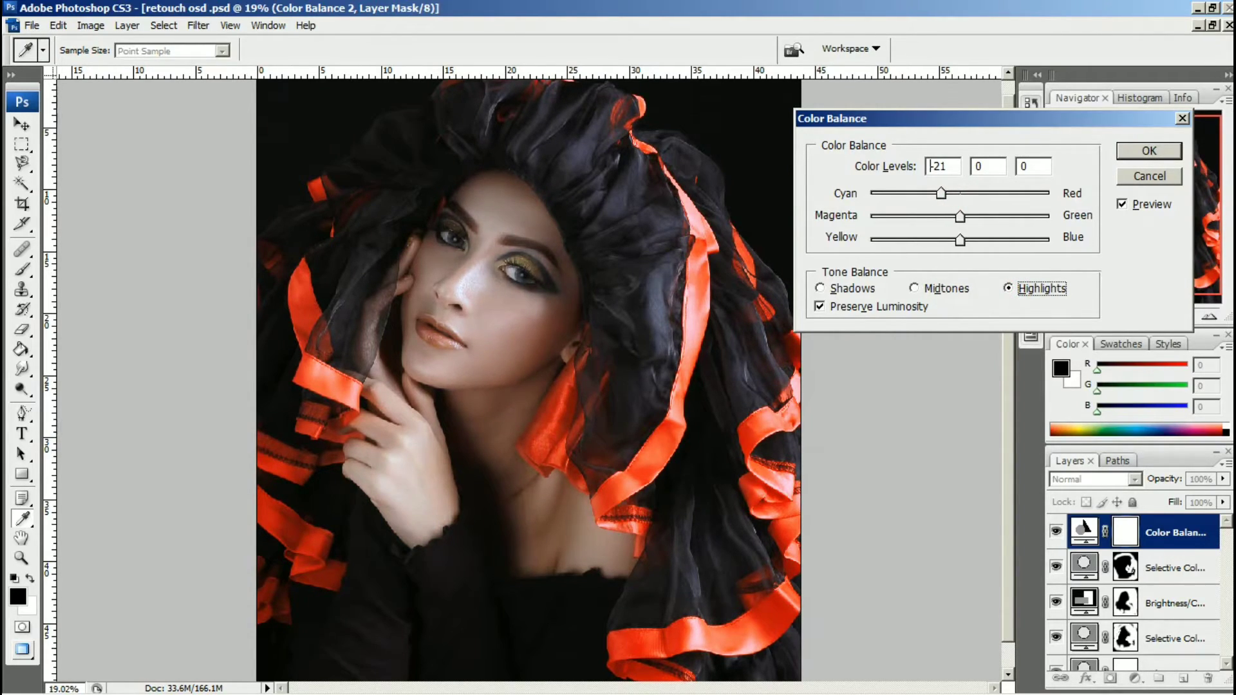
{"action": "left_click_drag", "start_coordinate": [960, 194], "coordinate": [941, 193]}
{"action": "key", "text": "Return"}
{"action": "key", "text": "b"}
{"action": "key", "text": "x"}
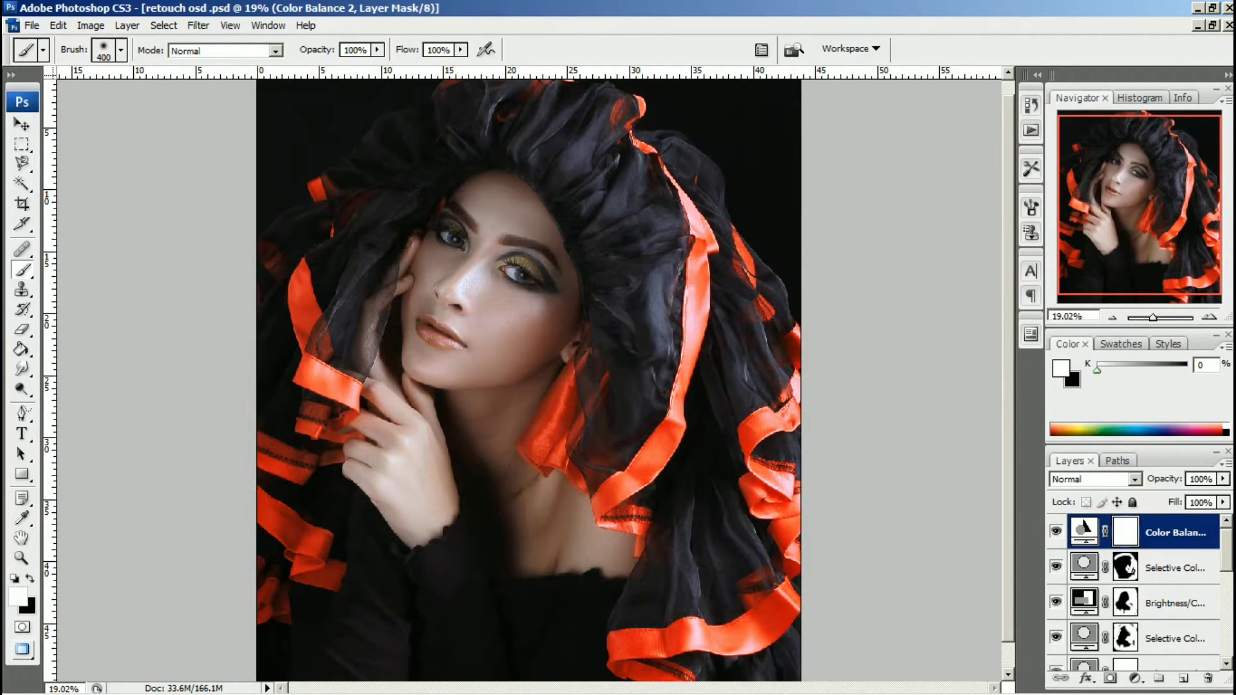
Lower the Color Balance 2 layer's opacity to 77% and compare the portrait with and without the layer.
{"action": "left_click", "coordinate": [1223, 479]}
{"action": "left_click_drag", "start_coordinate": [1222, 496], "coordinate": [1171, 496]}
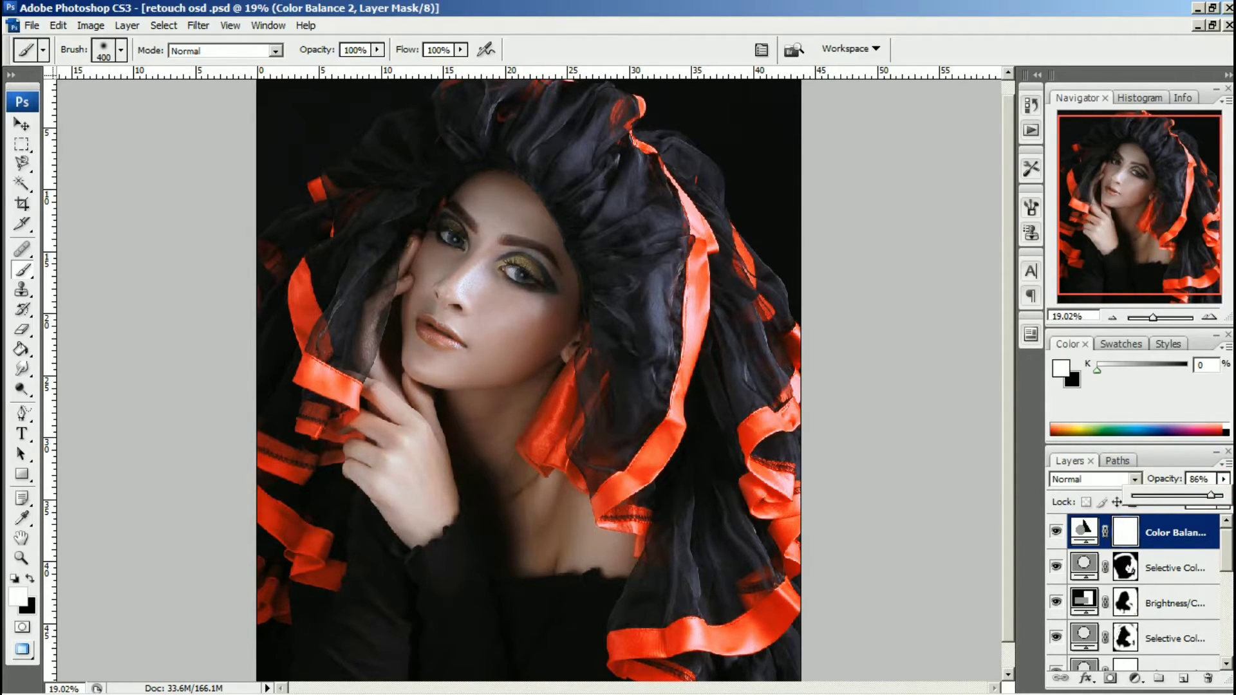
{"action": "left_click_drag", "start_coordinate": [1131, 496], "coordinate": [1199, 496]}
{"action": "left_click", "coordinate": [1056, 532]}
{"action": "left_click", "coordinate": [1055, 532]}
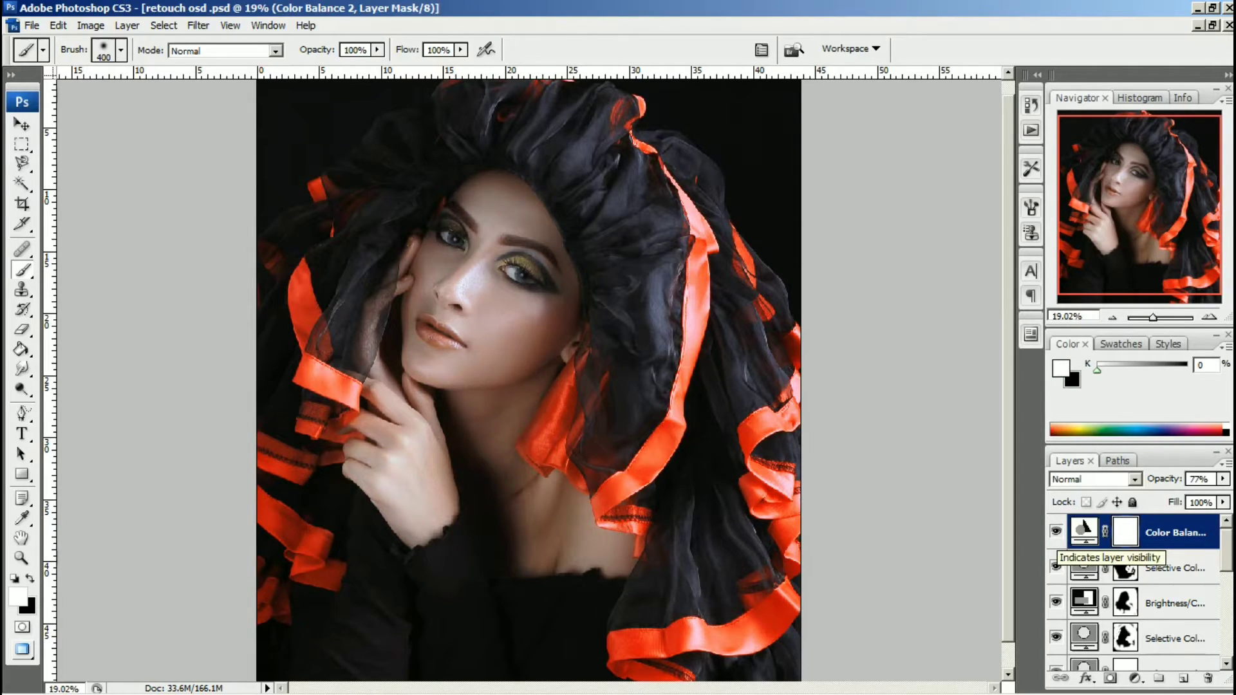
Merge all layers from Color Balance 2 down to Background copy 5 into one layer, keeping the Background separate.
{"action": "scroll", "coordinate": [1133, 593], "scroll_direction": "down", "scroll_amount": 5}
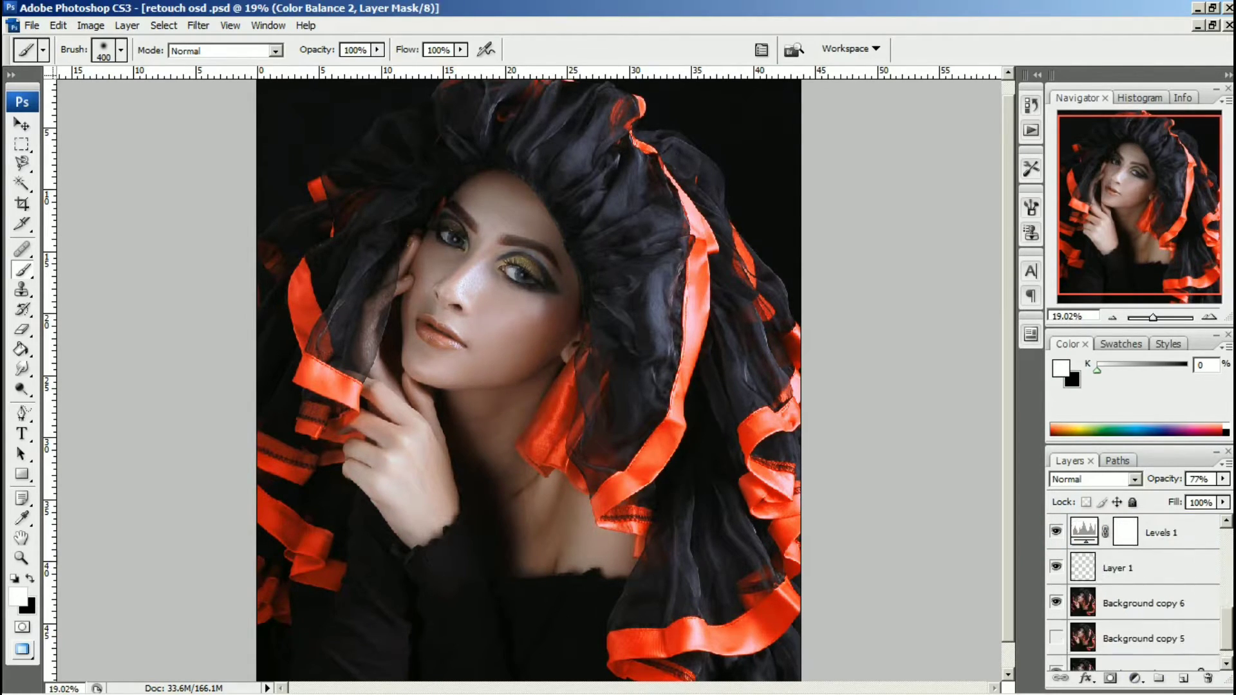
{"action": "scroll", "coordinate": [1133, 592], "scroll_direction": "down", "scroll_amount": 1}
{"action": "scroll", "coordinate": [1056, 618], "scroll_direction": "up", "scroll_amount": 1}
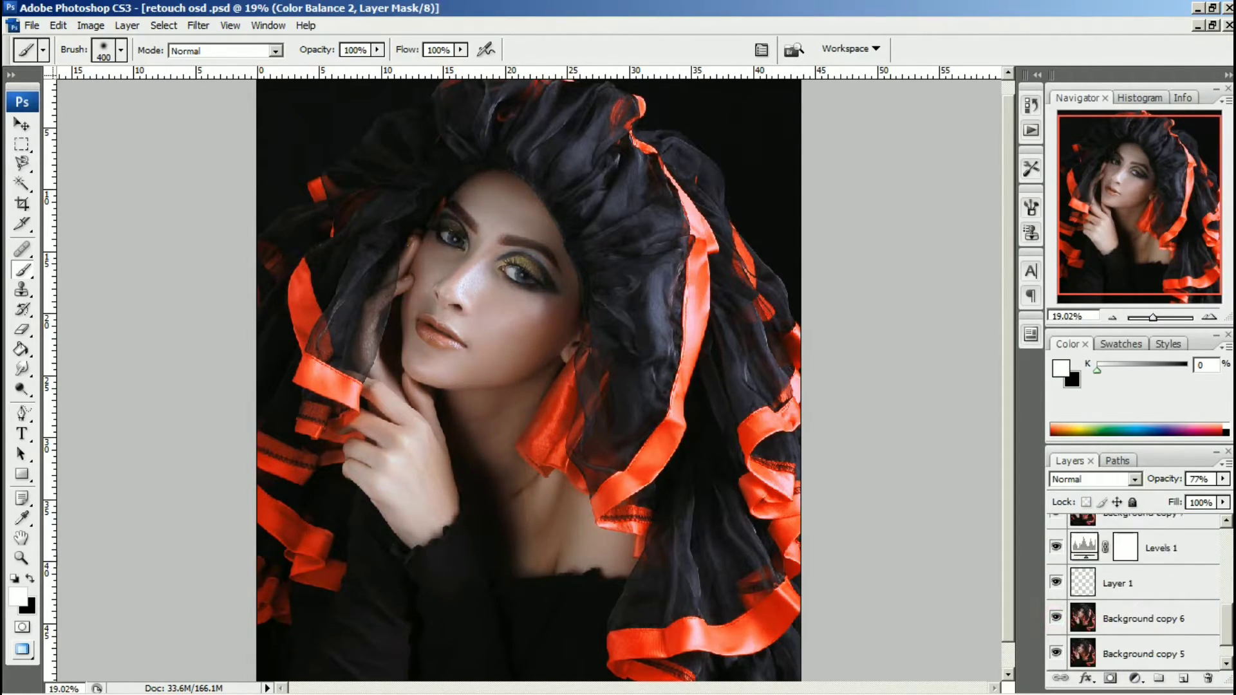
{"action": "left_click", "coordinate": [1149, 621]}
{"action": "scroll", "coordinate": [1149, 621], "scroll_direction": "up", "scroll_amount": 8}
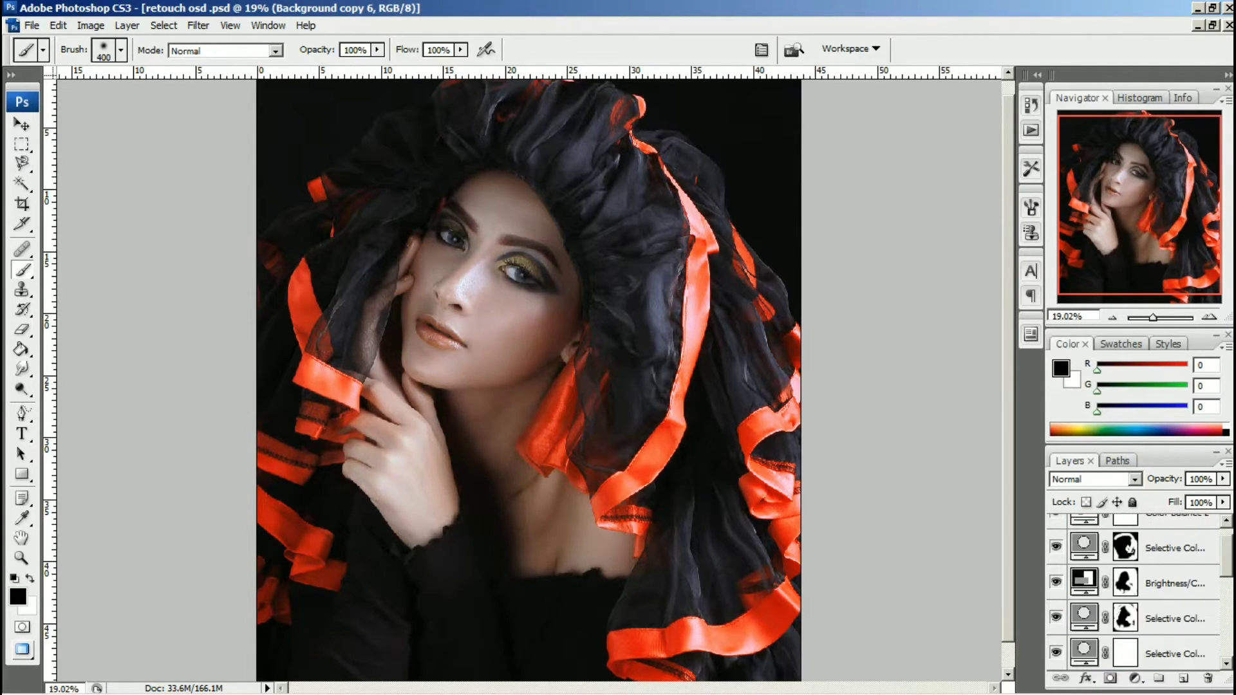
{"action": "left_click", "coordinate": [1152, 530]}
{"action": "scroll", "coordinate": [1140, 592], "scroll_direction": "down", "scroll_amount": 8}
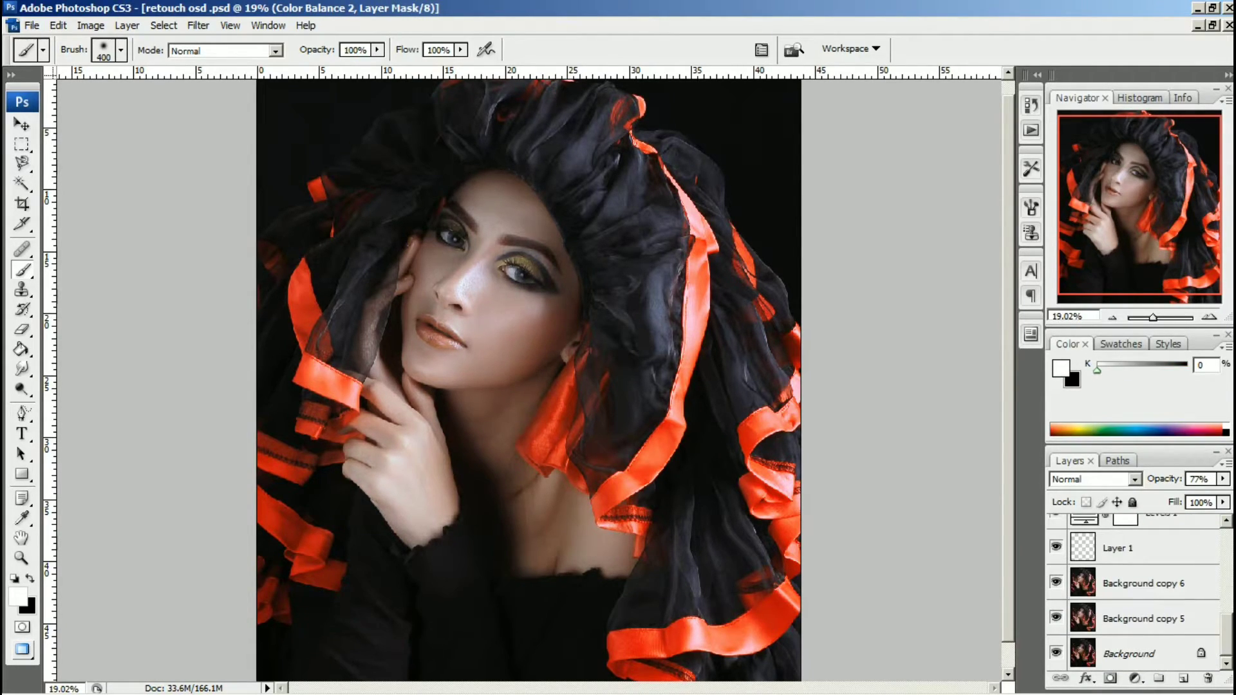
{"action": "left_click", "coordinate": [1145, 609], "text": "shift"}
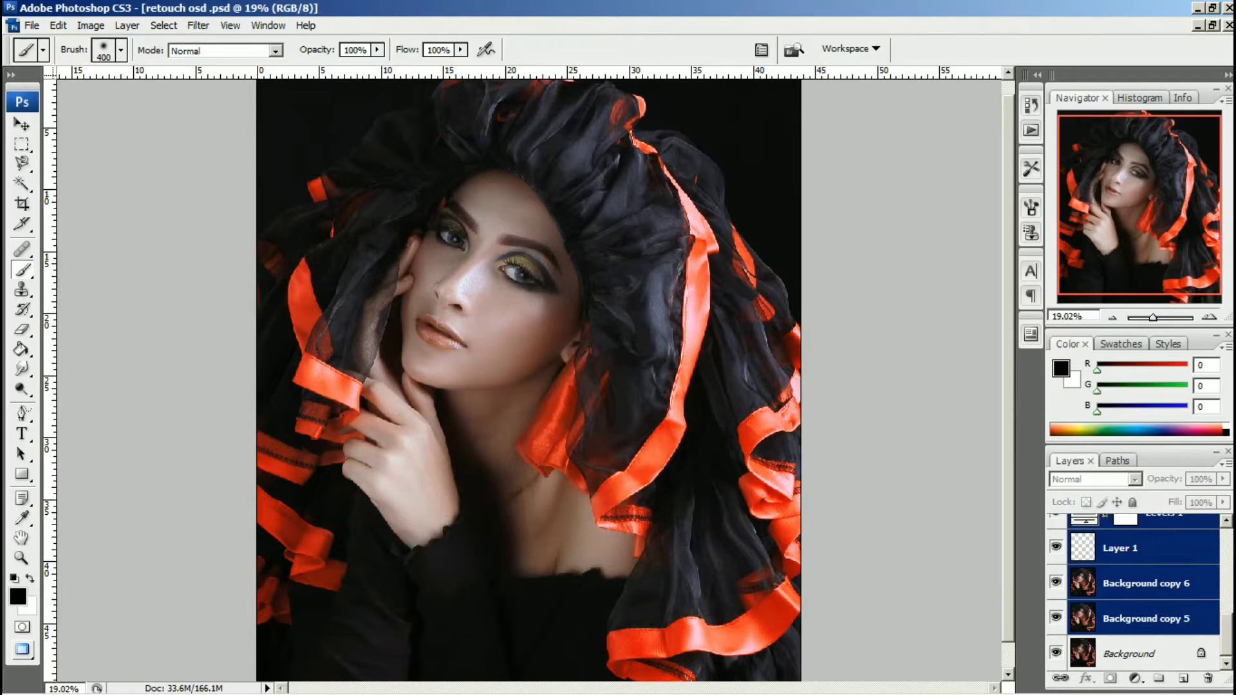
{"action": "key", "text": "ctrl+e"}
Compare the merged retouch with the original Background by toggling the merged layer's visibility.
{"action": "left_click", "coordinate": [1056, 532]}
{"action": "left_click", "coordinate": [1056, 532]}
{"action": "left_click", "coordinate": [1056, 531]}
{"action": "left_click", "coordinate": [1056, 532]}
{"action": "left_click", "coordinate": [1055, 531]}
{"action": "left_click", "coordinate": [1056, 532]}
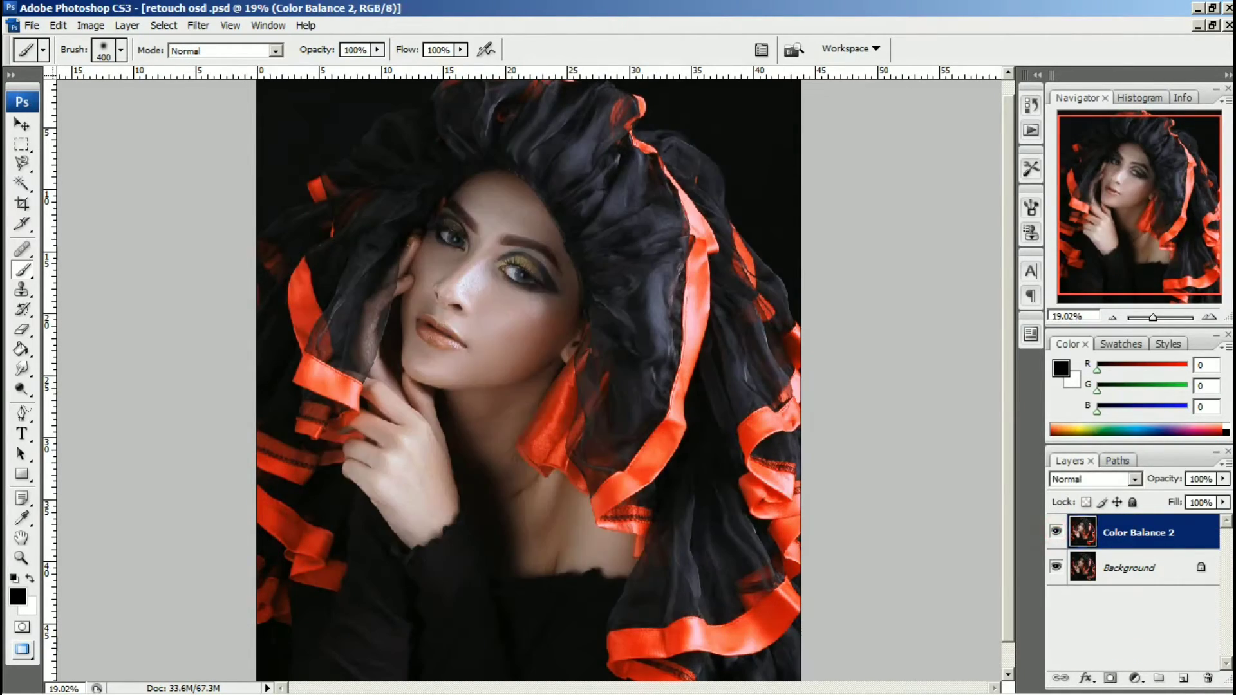
{"action": "left_click", "coordinate": [1135, 678]}
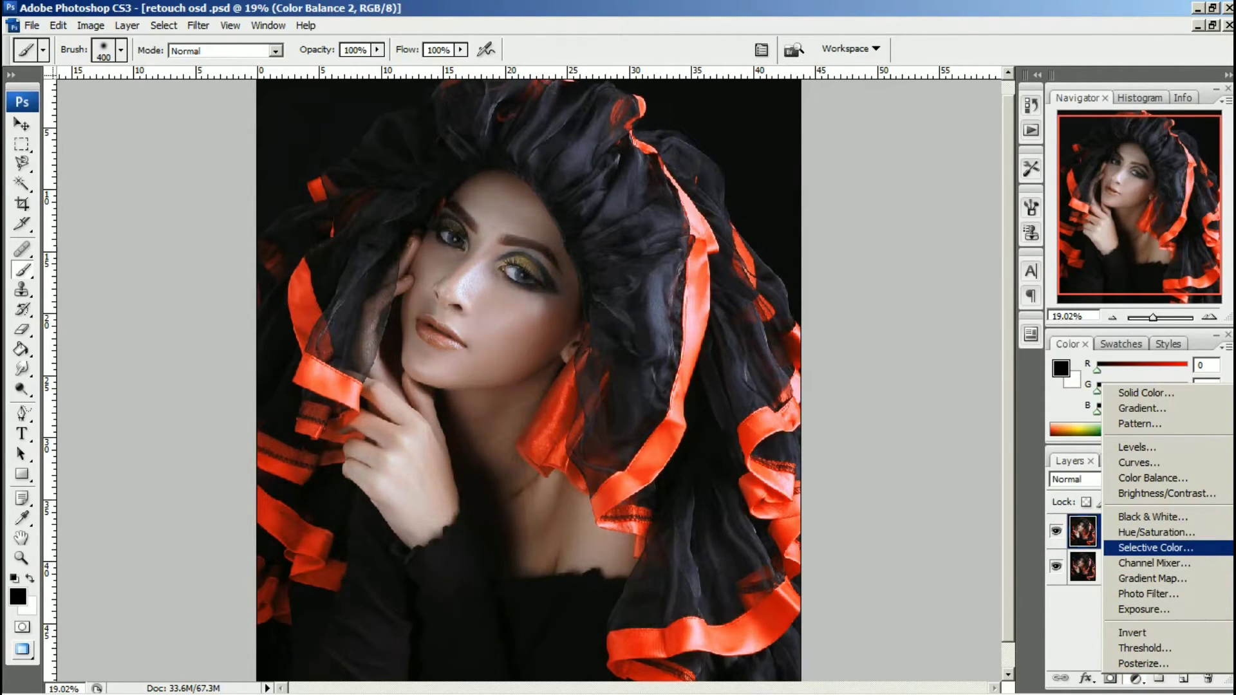
{"action": "left_click", "coordinate": [1144, 548]}
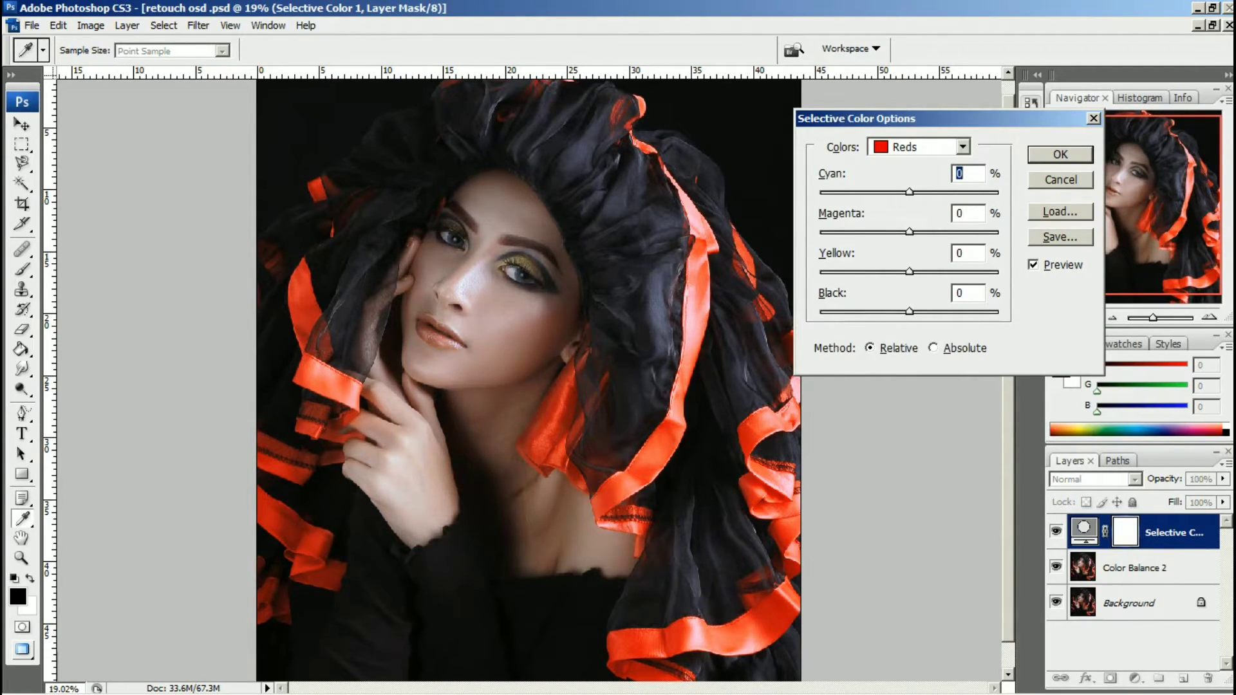
{"action": "key", "text": "Escape"}
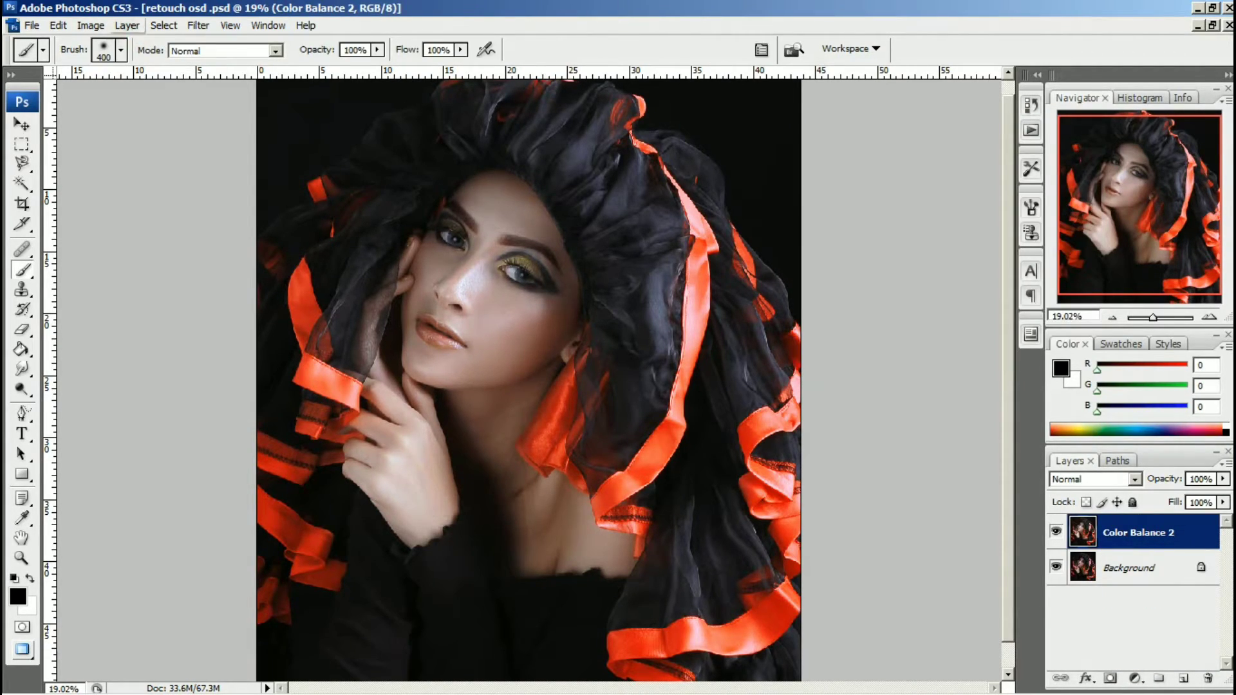
{"action": "left_click", "coordinate": [127, 25]}
{"action": "mouse_move", "coordinate": [277, 177]}
{"action": "left_click", "coordinate": [341, 168]}
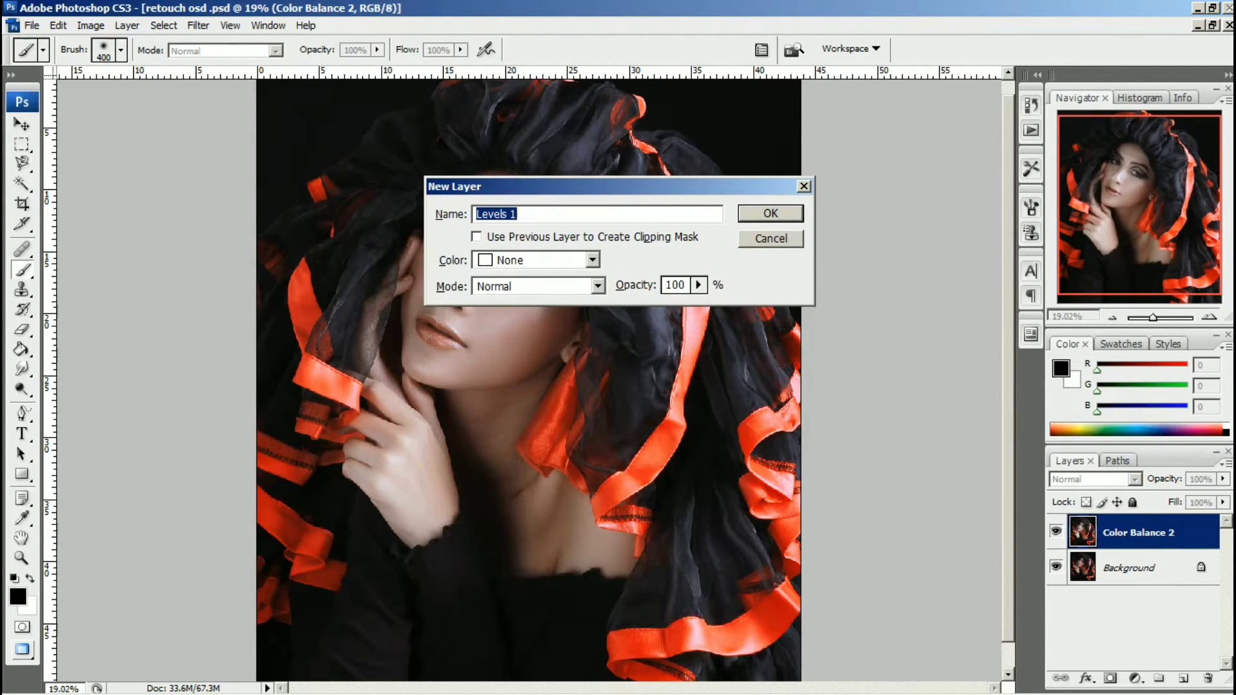
{"action": "key", "text": "Escape"}
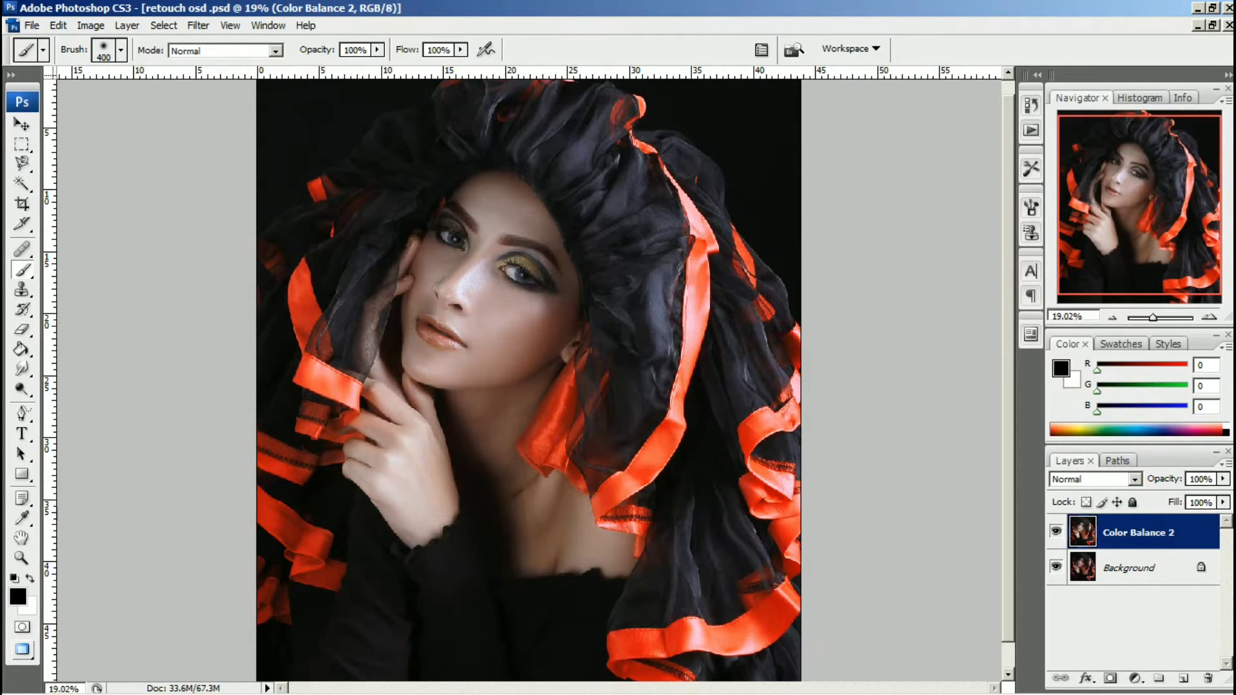
Add a Levels adjustment layer with midtone input about 0.79 and a lowered white input level, and invert its mask to black.
{"action": "left_click", "coordinate": [127, 25]}
{"action": "mouse_move", "coordinate": [248, 166]}
{"action": "left_click", "coordinate": [335, 166]}
{"action": "left_click", "coordinate": [771, 213]}
{"action": "left_click_drag", "start_coordinate": [936, 281], "coordinate": [965, 281]}
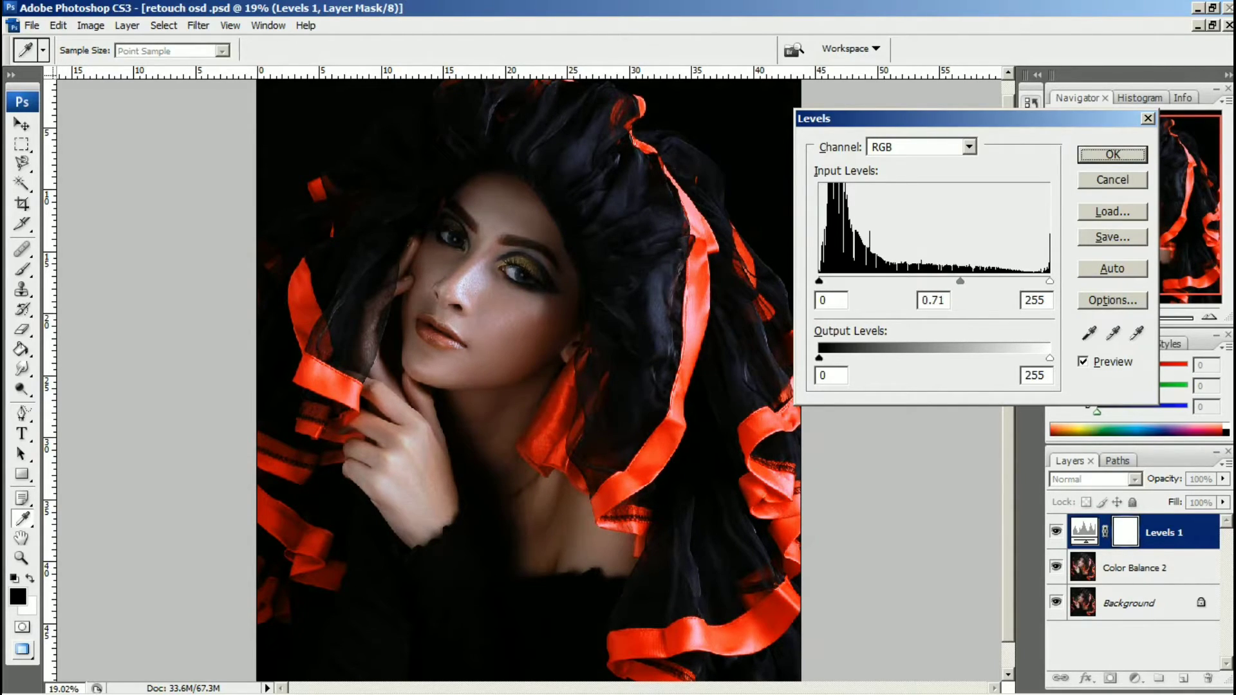
{"action": "left_click_drag", "start_coordinate": [973, 281], "coordinate": [956, 281]}
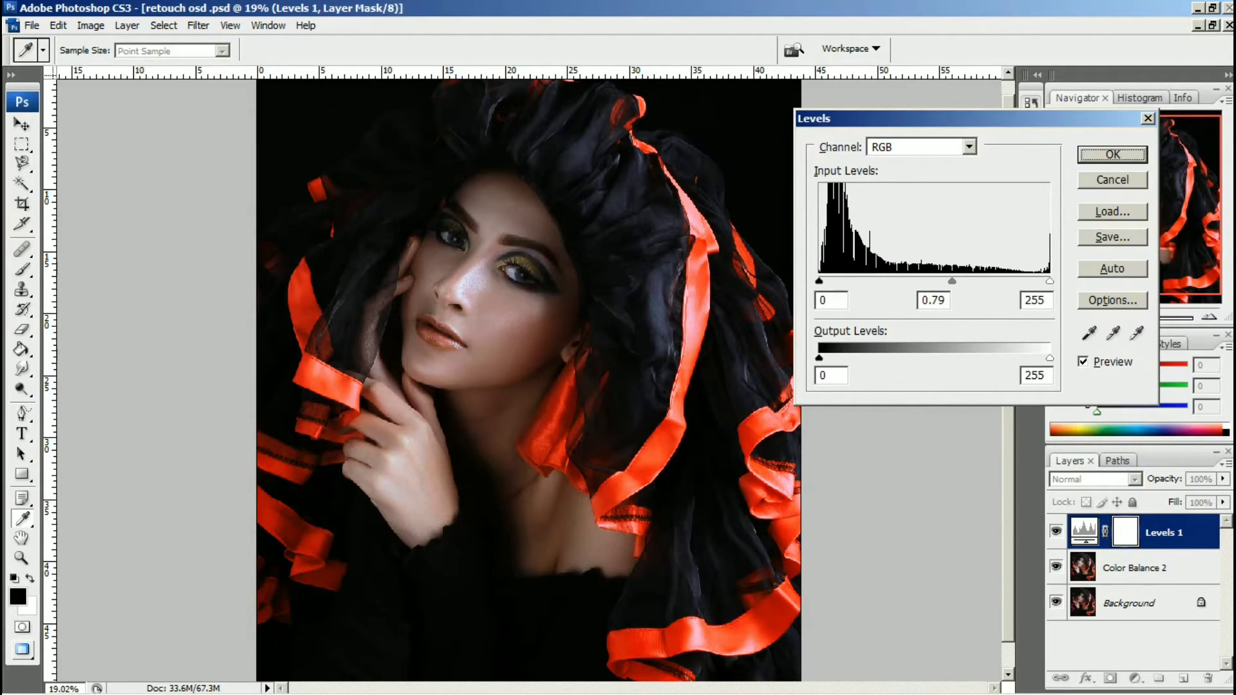
{"action": "left_click_drag", "start_coordinate": [953, 282], "coordinate": [954, 281]}
{"action": "left_click_drag", "start_coordinate": [1049, 281], "coordinate": [972, 282]}
{"action": "key", "text": "Tab"}
{"action": "key", "text": "Return"}
{"action": "key", "text": "ctrl+i"}
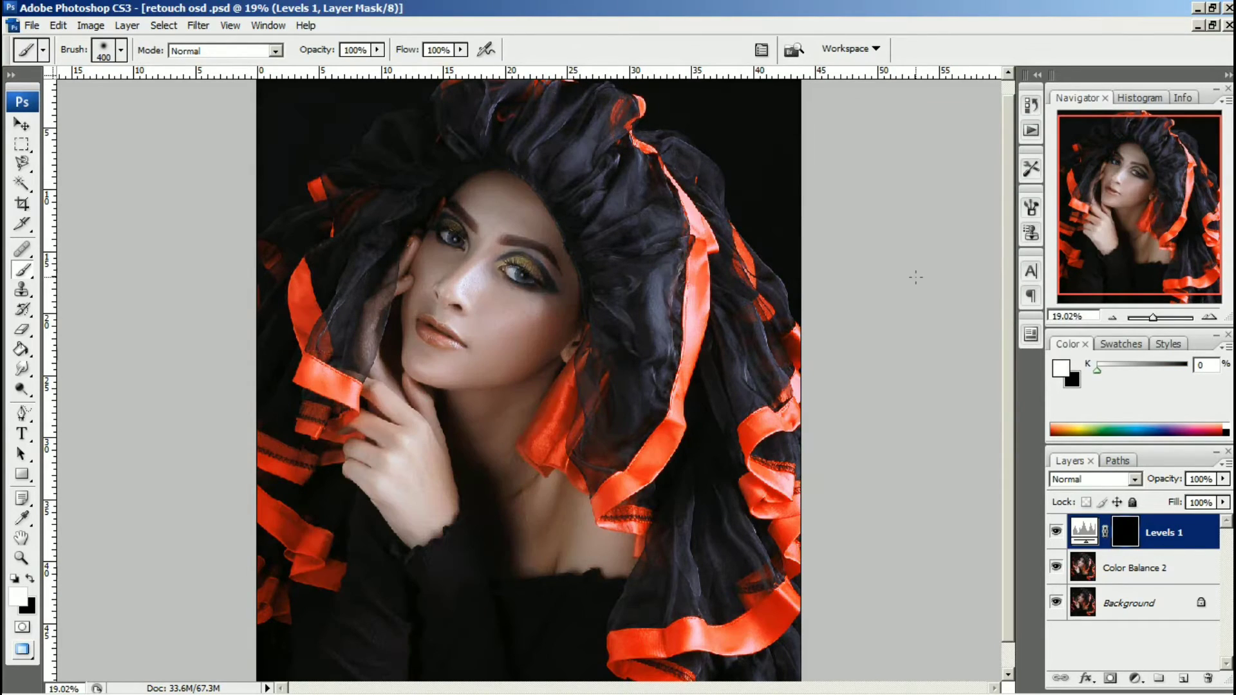
Paint white on the Levels 1 mask over the iris and pupil of the eye on the portrait's right side with an 80 px brush.
{"action": "scroll", "coordinate": [487, 303], "scroll_direction": "up", "scroll_amount": 20}
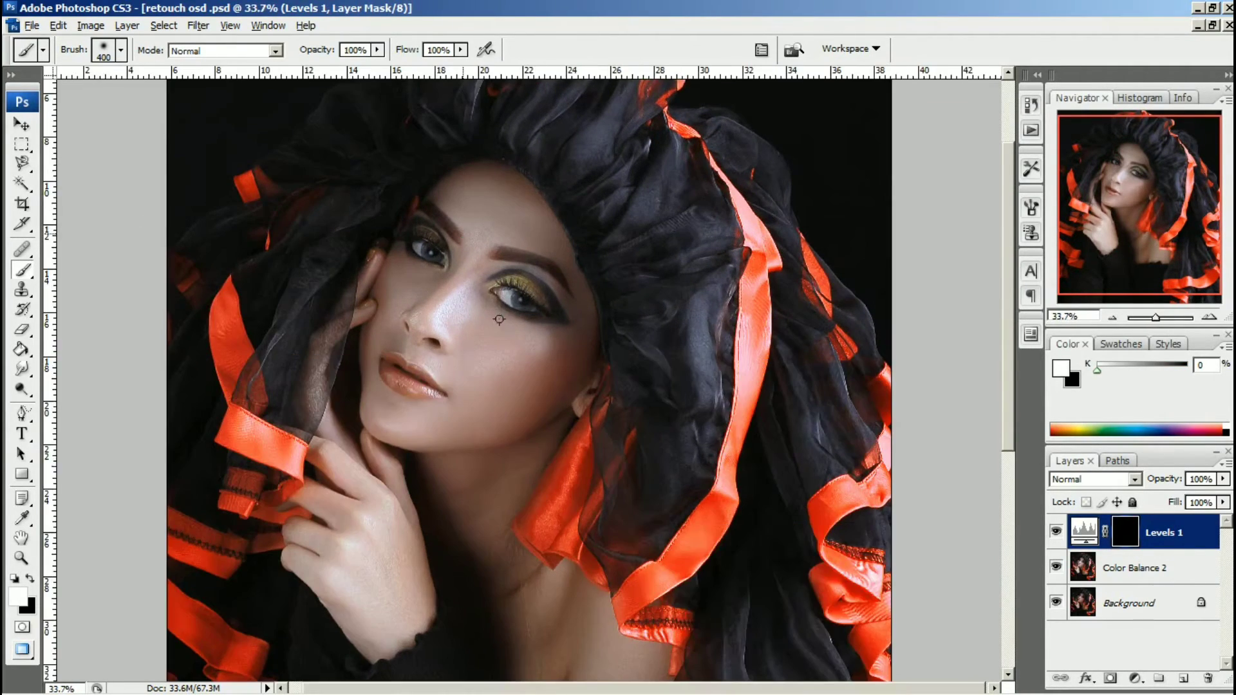
{"action": "scroll", "coordinate": [476, 375], "scroll_direction": "down", "scroll_amount": 4}
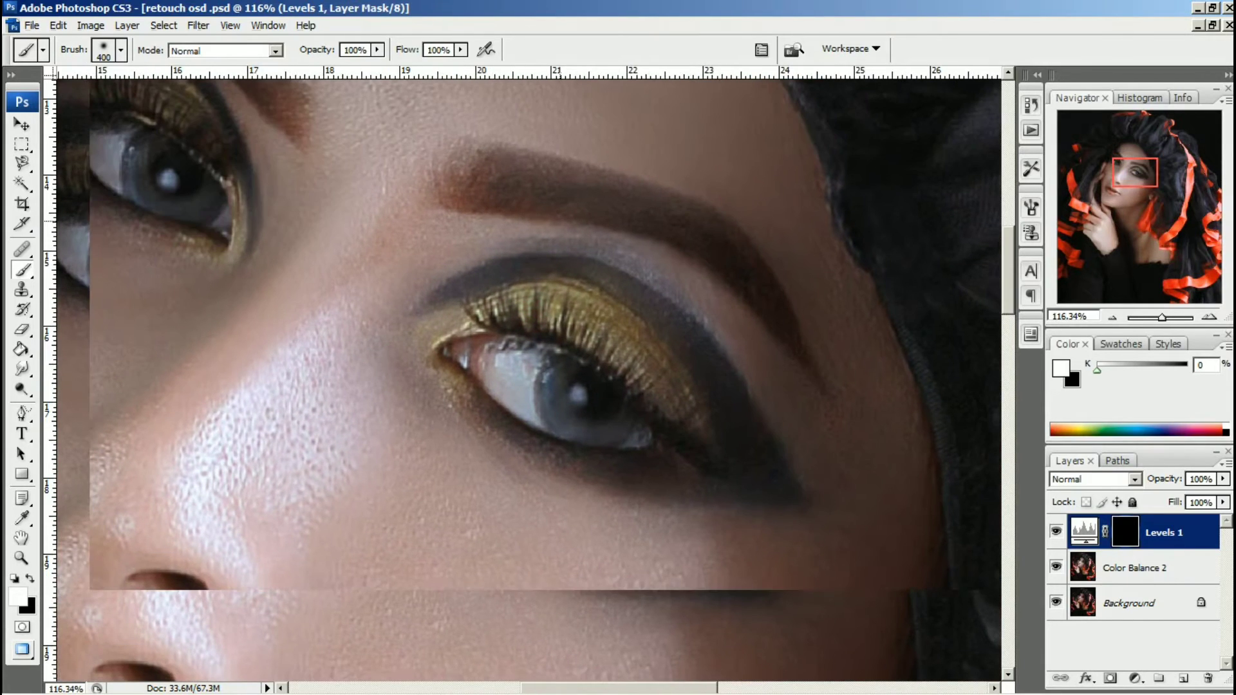
{"action": "left_click_drag", "start_coordinate": [536, 386], "coordinate": [651, 434]}
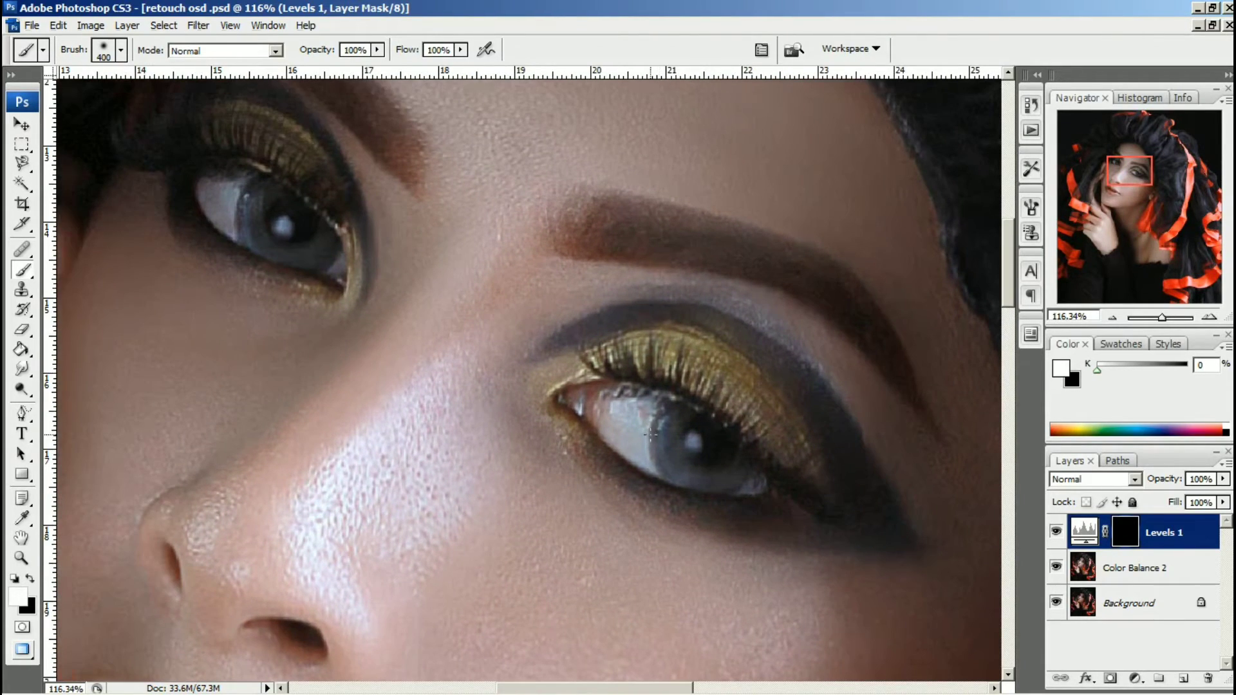
{"action": "key", "text": "bracketleft"}
{"action": "key", "text": "bracketleft"}
{"action": "key", "text": "bracketleft"}
{"action": "key", "text": "bracketleft"}
{"action": "key", "text": "bracketleft"}
{"action": "key", "text": "bracketleft"}
{"action": "key", "text": "bracketleft"}
{"action": "key", "text": "bracketleft"}
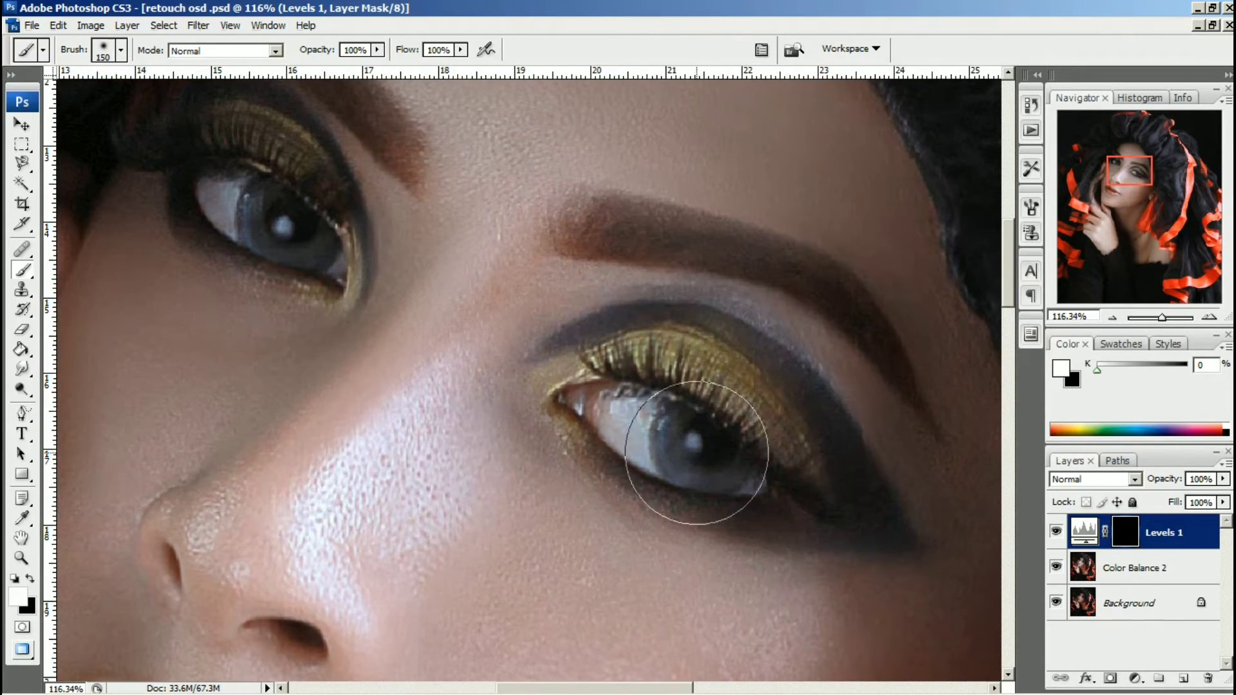
{"action": "key", "text": "bracketleft"}
{"action": "left_click", "coordinate": [706, 452]}
Paint white on the Levels 1 mask over the left-side eye with a 100 px brush and merge Levels 1 into Color Balance 2.
{"action": "left_click", "coordinate": [284, 224]}
{"action": "key", "text": "ctrl+z"}
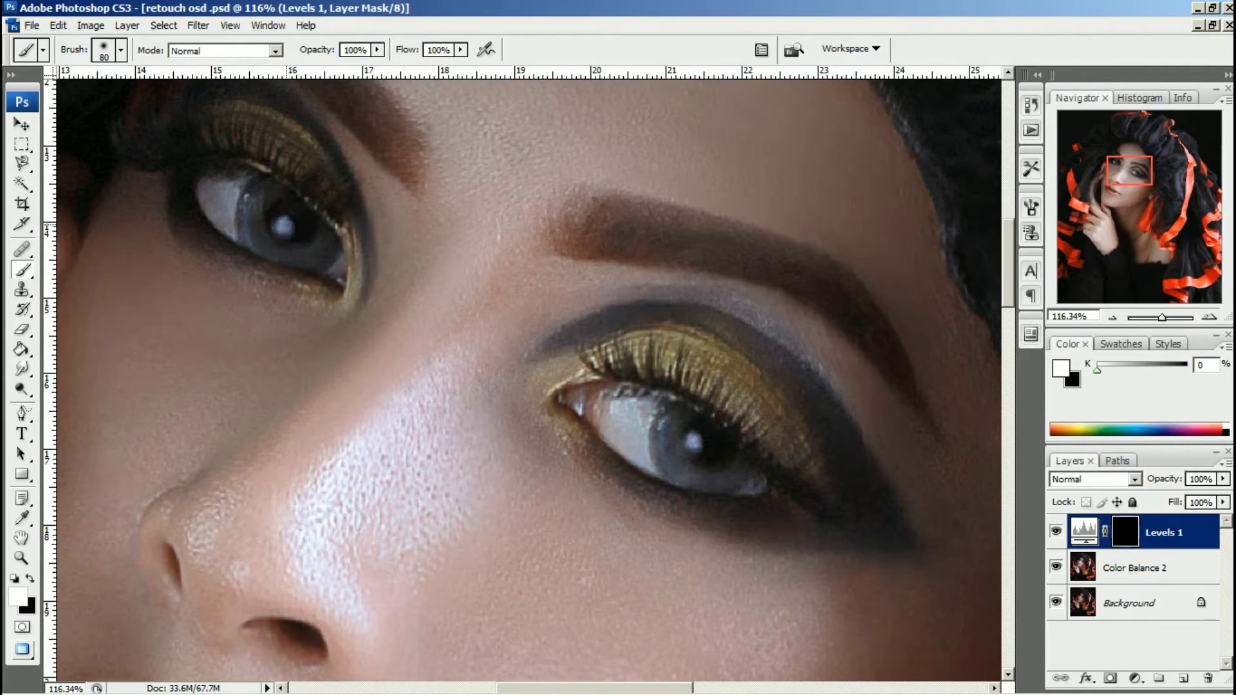
{"action": "key", "text": "bracketright"}
{"action": "key", "text": "bracketright"}
{"action": "left_click", "coordinate": [286, 225]}
{"action": "scroll", "coordinate": [675, 406], "scroll_direction": "down", "scroll_amount": 8}
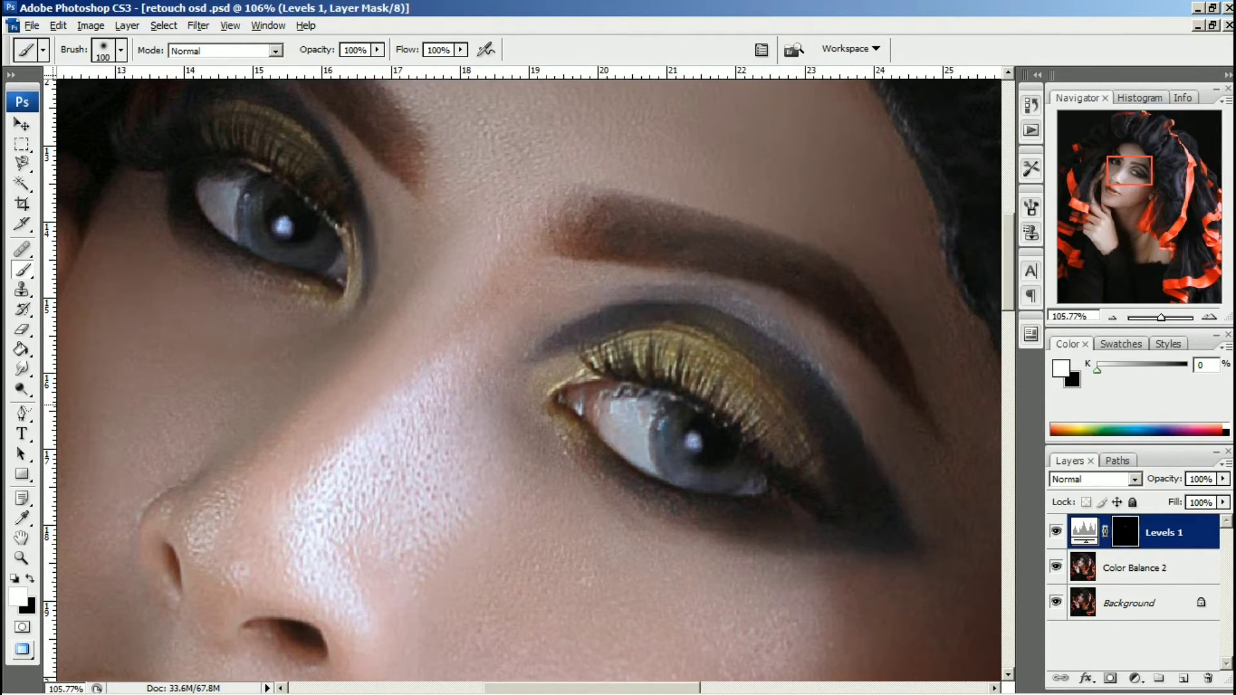
{"action": "scroll", "coordinate": [675, 405], "scroll_direction": "down", "scroll_amount": 5}
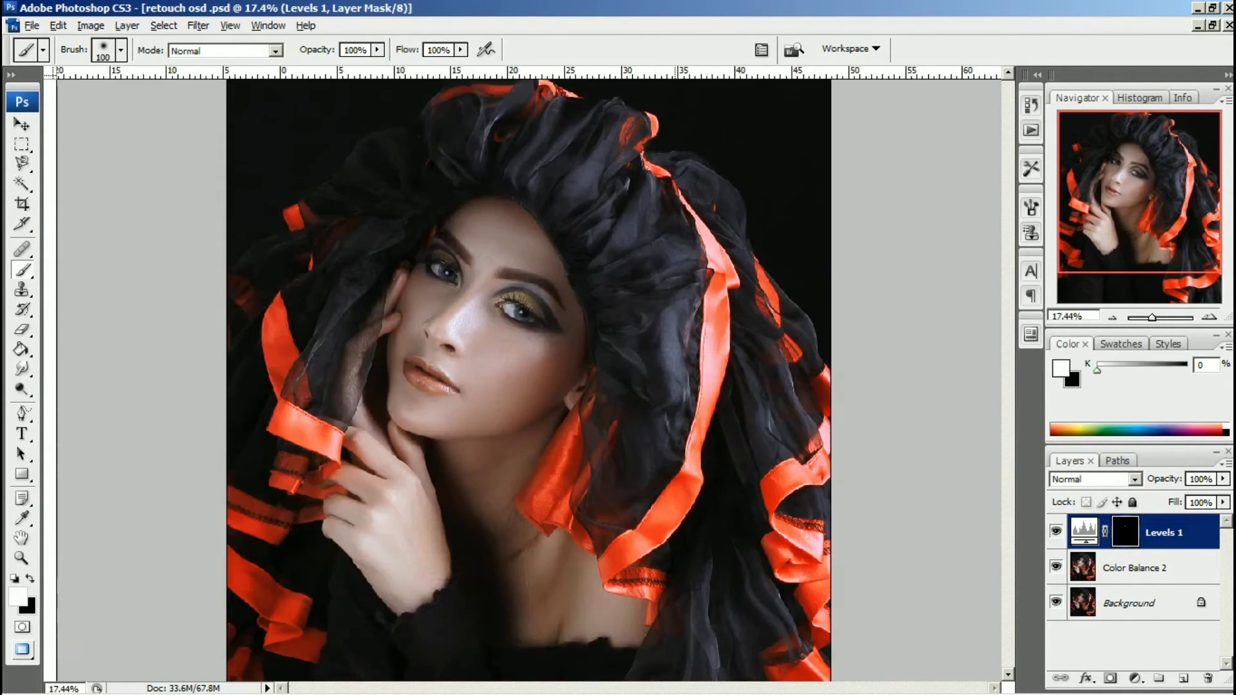
{"action": "scroll", "coordinate": [675, 405], "scroll_direction": "down", "scroll_amount": 1}
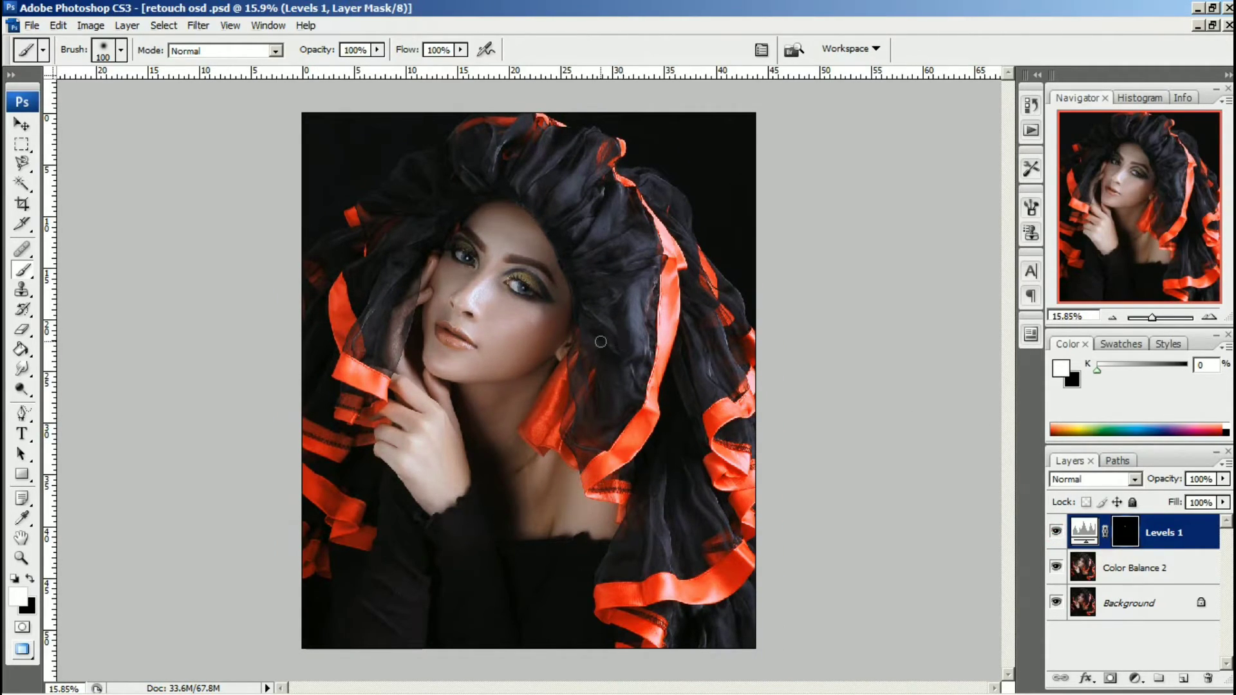
{"action": "key", "text": "ctrl+e"}
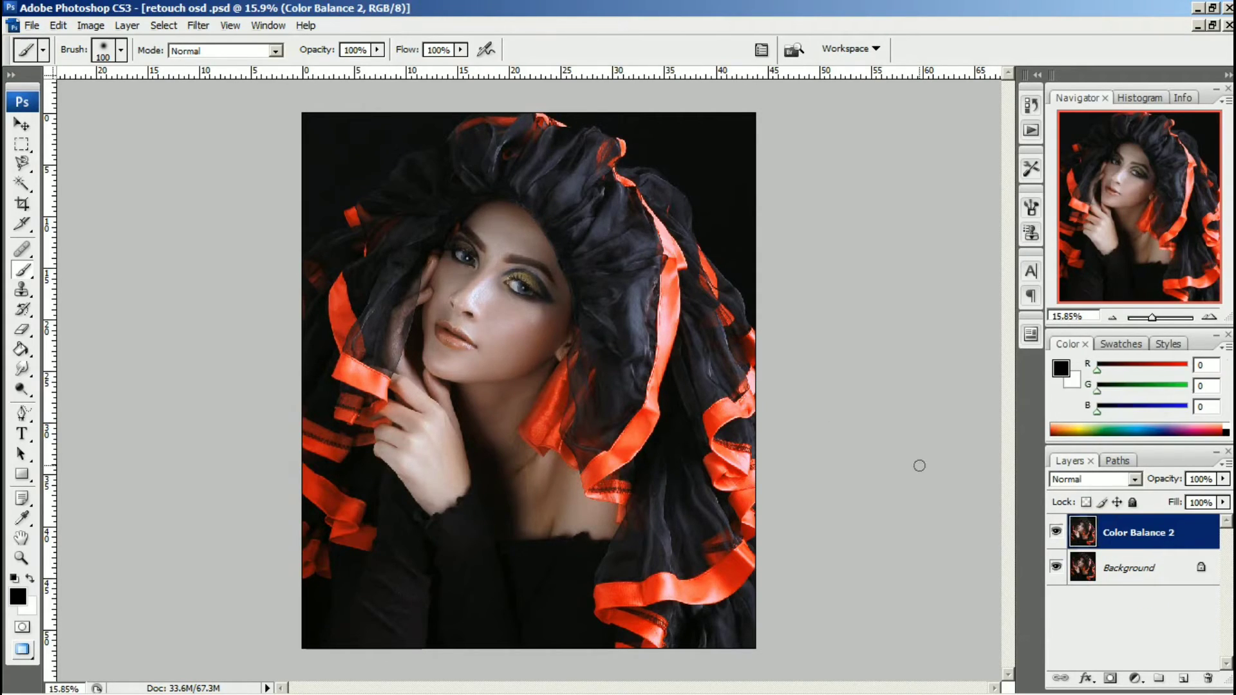
Add a Curves adjustment layer that slightly darkens the portrait and invert its mask to black.
{"action": "left_click", "coordinate": [1135, 678]}
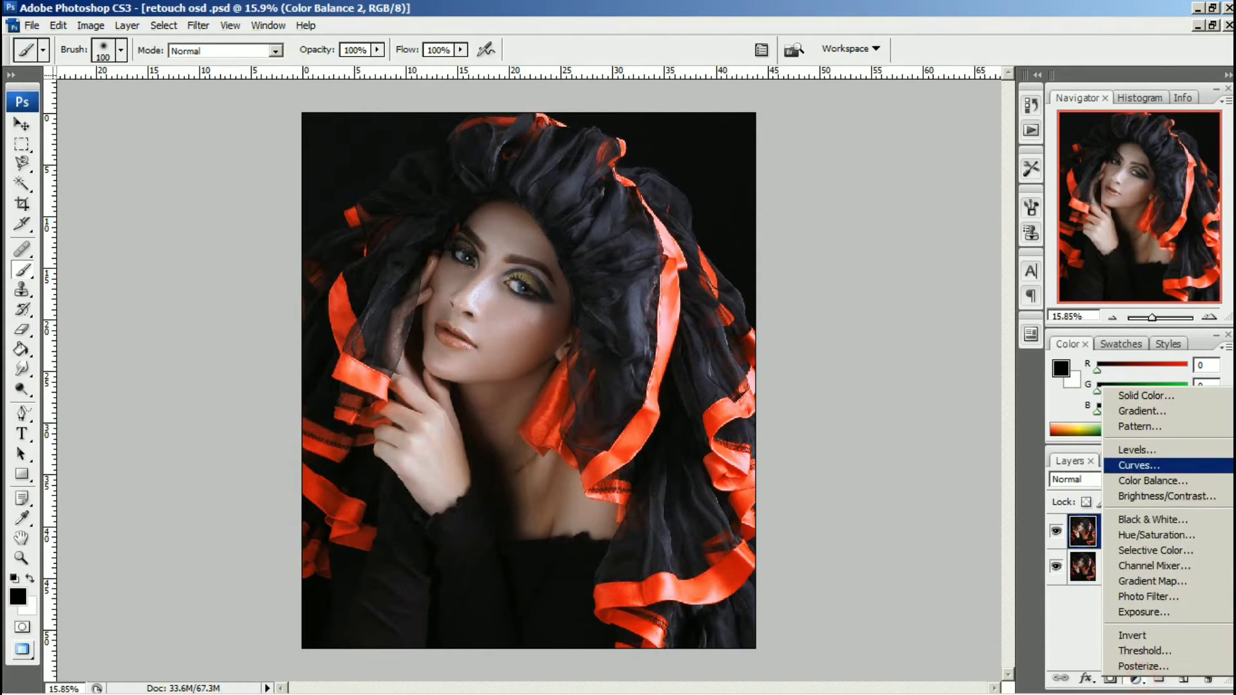
{"action": "left_click", "coordinate": [1153, 465]}
{"action": "left_click_drag", "start_coordinate": [1004, 312], "coordinate": [1068, 248]}
{"action": "left_click", "coordinate": [1179, 145]}
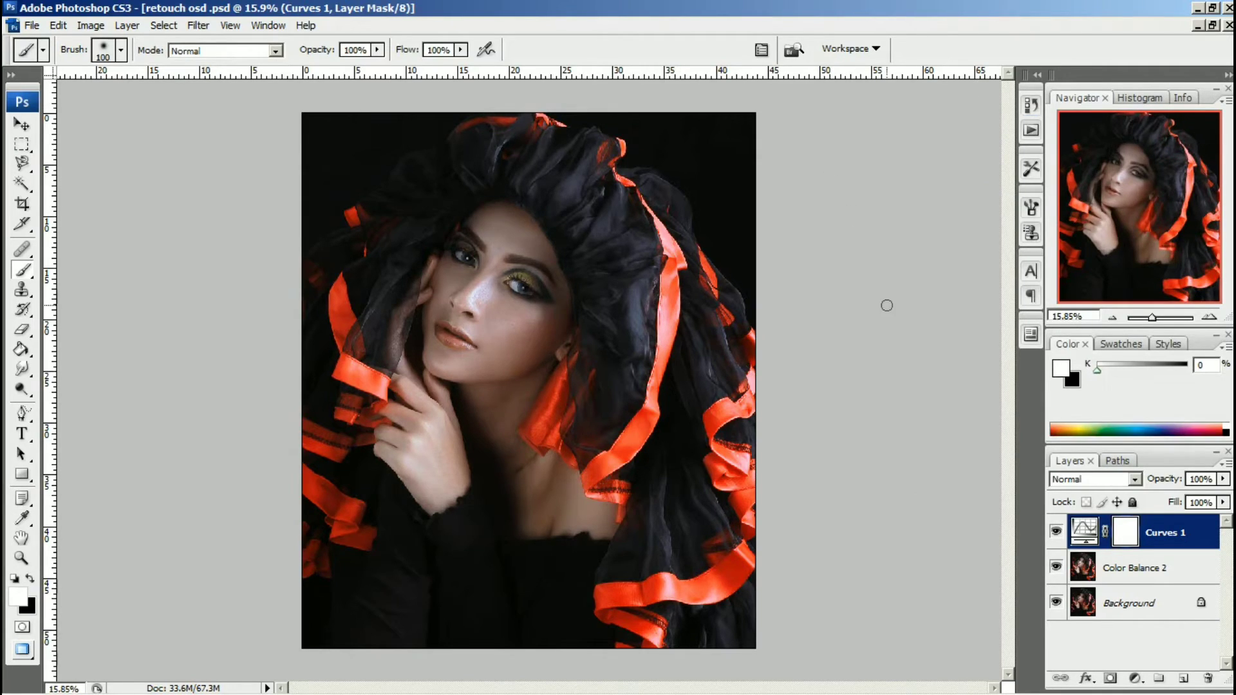
{"action": "key", "text": "ctrl+i"}
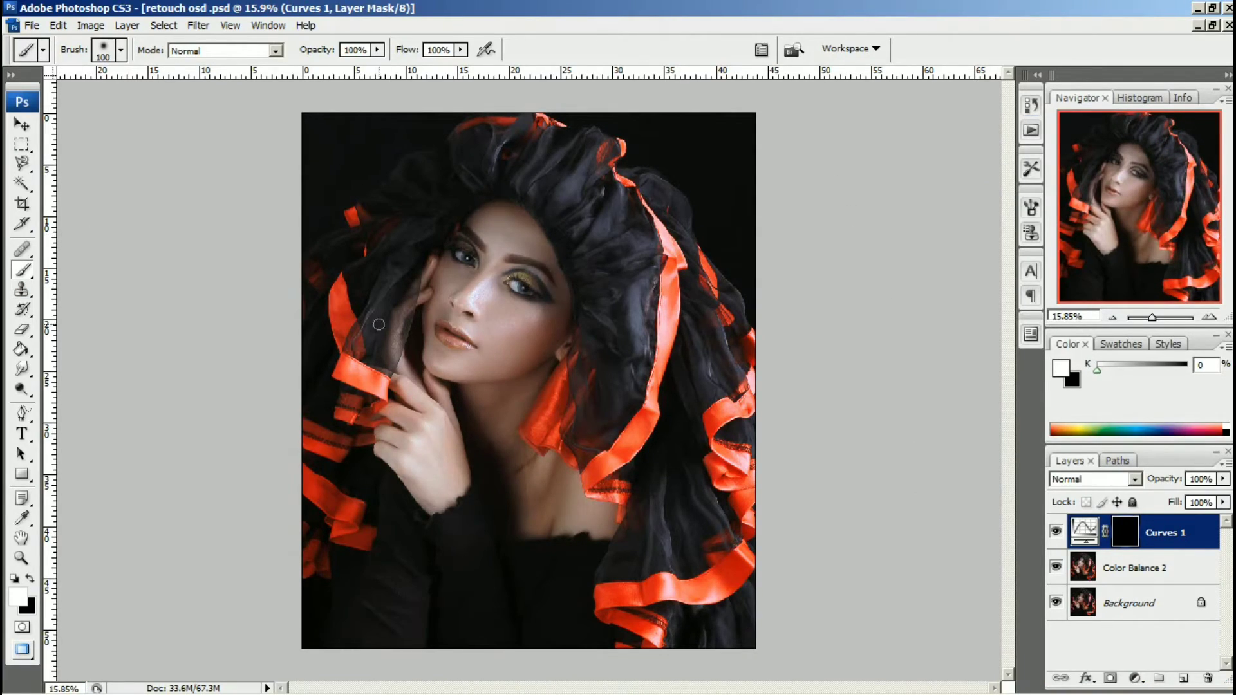
Paint white on the Curves 1 mask over the veil, headdress and dress around the face with a 900 px brush.
{"action": "key", "text": "bracketright"}
{"action": "key", "text": "bracketright"}
{"action": "key", "text": "bracketright"}
{"action": "key", "text": "bracketright"}
{"action": "key", "text": "bracketright"}
{"action": "key", "text": "bracketright"}
{"action": "key", "text": "bracketright"}
{"action": "key", "text": "bracketright"}
{"action": "key", "text": "bracketright"}
{"action": "key", "text": "bracketright"}
{"action": "key", "text": "bracketright"}
{"action": "key", "text": "bracketright"}
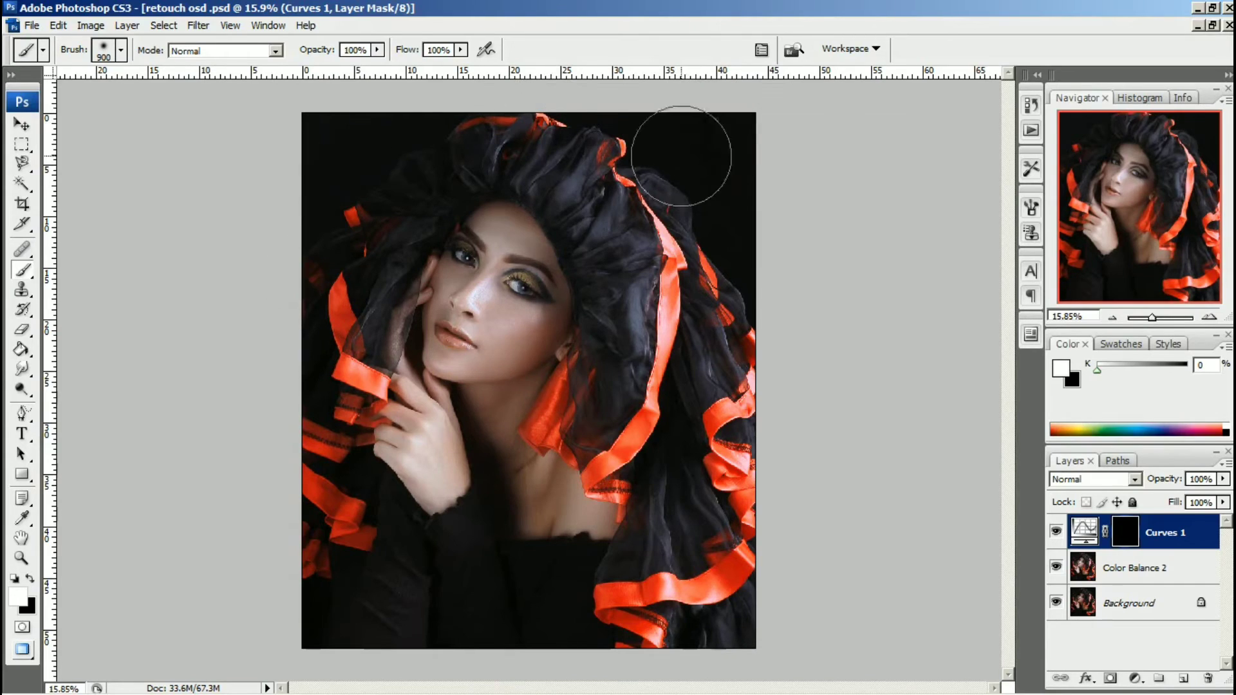
{"action": "mouse_move", "coordinate": [692, 431]}
{"action": "left_mouse_down"}
{"action": "mouse_move", "coordinate": [670, 219]}
{"action": "mouse_move", "coordinate": [568, 172]}
{"action": "left_mouse_up"}
{"action": "mouse_move", "coordinate": [384, 592]}
{"action": "left_mouse_down"}
{"action": "mouse_move", "coordinate": [420, 615]}
{"action": "mouse_move", "coordinate": [523, 530]}
{"action": "mouse_move", "coordinate": [520, 462]}
{"action": "mouse_move", "coordinate": [503, 610]}
{"action": "left_mouse_up"}
{"action": "mouse_move", "coordinate": [644, 612]}
{"action": "left_mouse_down"}
{"action": "mouse_move", "coordinate": [312, 626]}
{"action": "mouse_move", "coordinate": [730, 477]}
{"action": "left_mouse_up"}
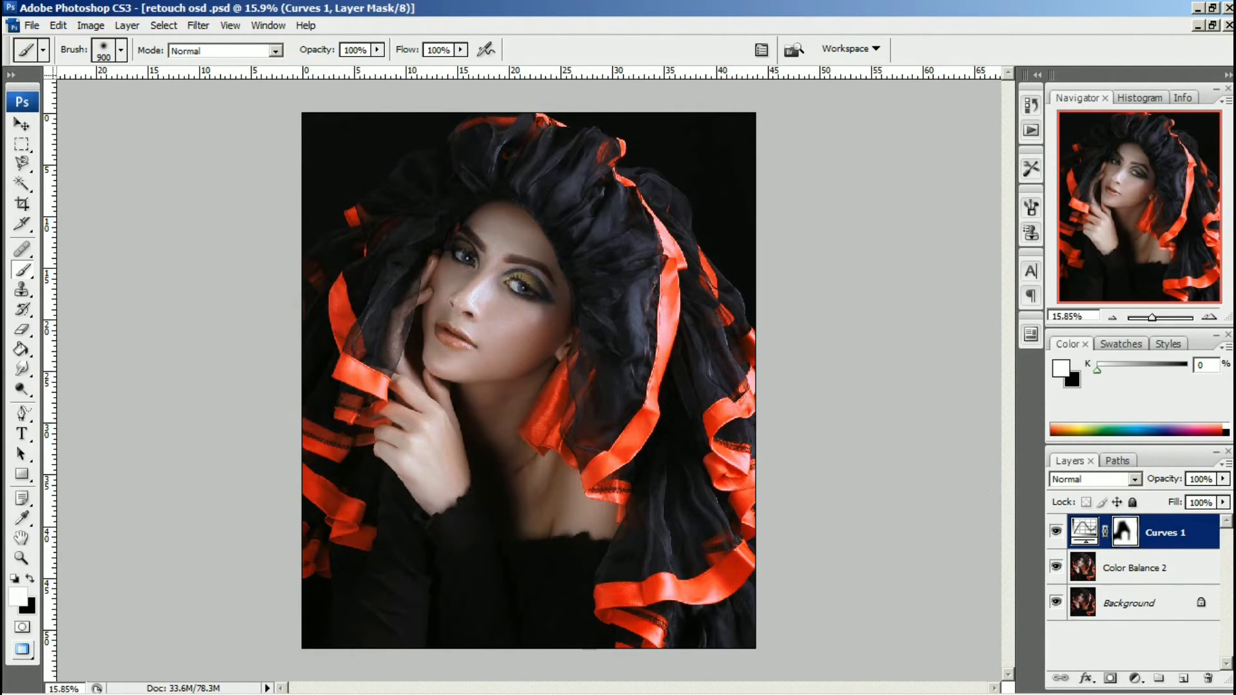
Merge Curves 1 into Color Balance 2 and compare the portrait with the merged layer hidden and shown.
{"action": "key", "text": "ctrl+e"}
{"action": "left_click", "coordinate": [1058, 532]}
{"action": "left_click", "coordinate": [1058, 533]}
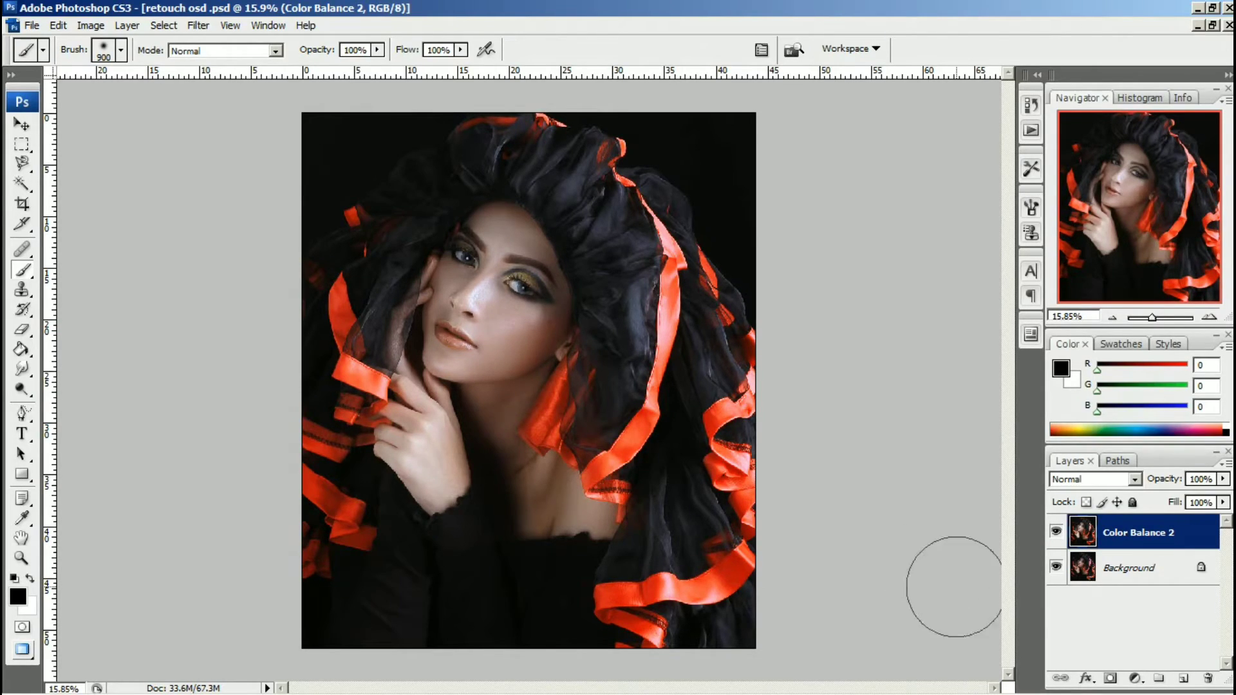
Open the Liquify filter on Color Balance 2 with a 600 px Forward Warp brush and undo the trial stroke.
{"action": "left_click", "coordinate": [198, 26]}
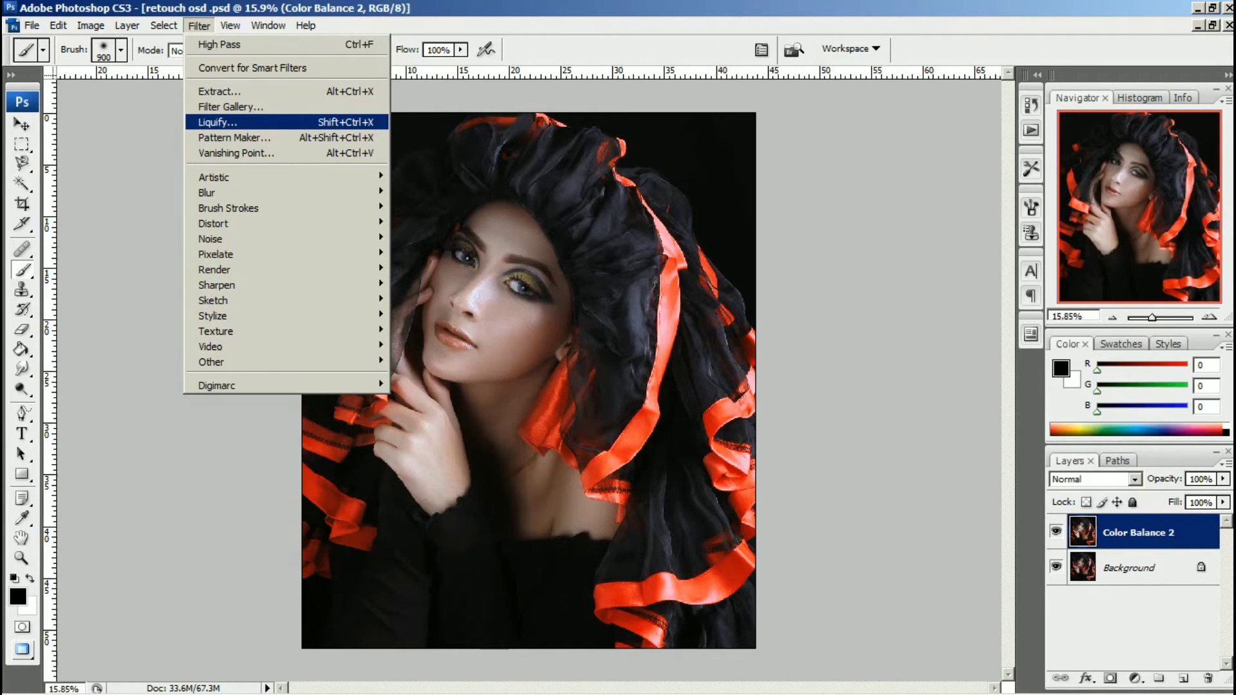
{"action": "left_click", "coordinate": [219, 122]}
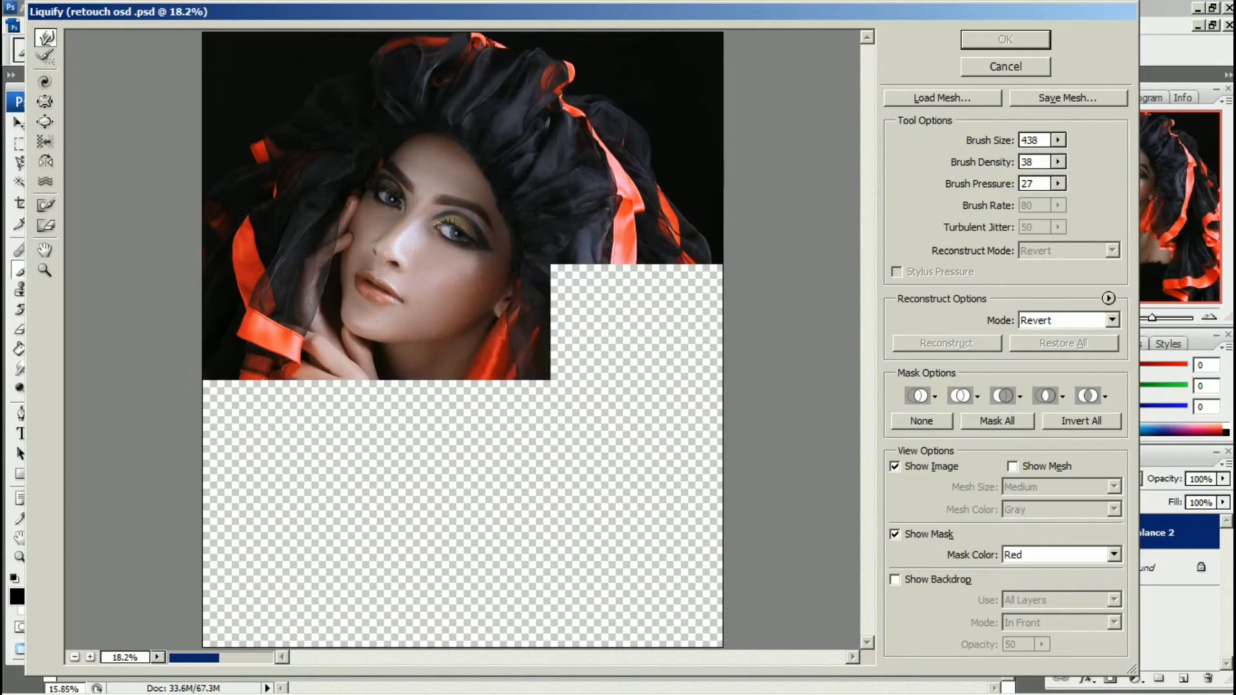
{"action": "key", "text": "bracketright"}
{"action": "key", "text": "bracketright"}
{"action": "left_click", "coordinate": [1058, 140]}
{"action": "left_click_drag", "start_coordinate": [1038, 163], "coordinate": [1061, 163]}
{"action": "left_click", "coordinate": [688, 609]}
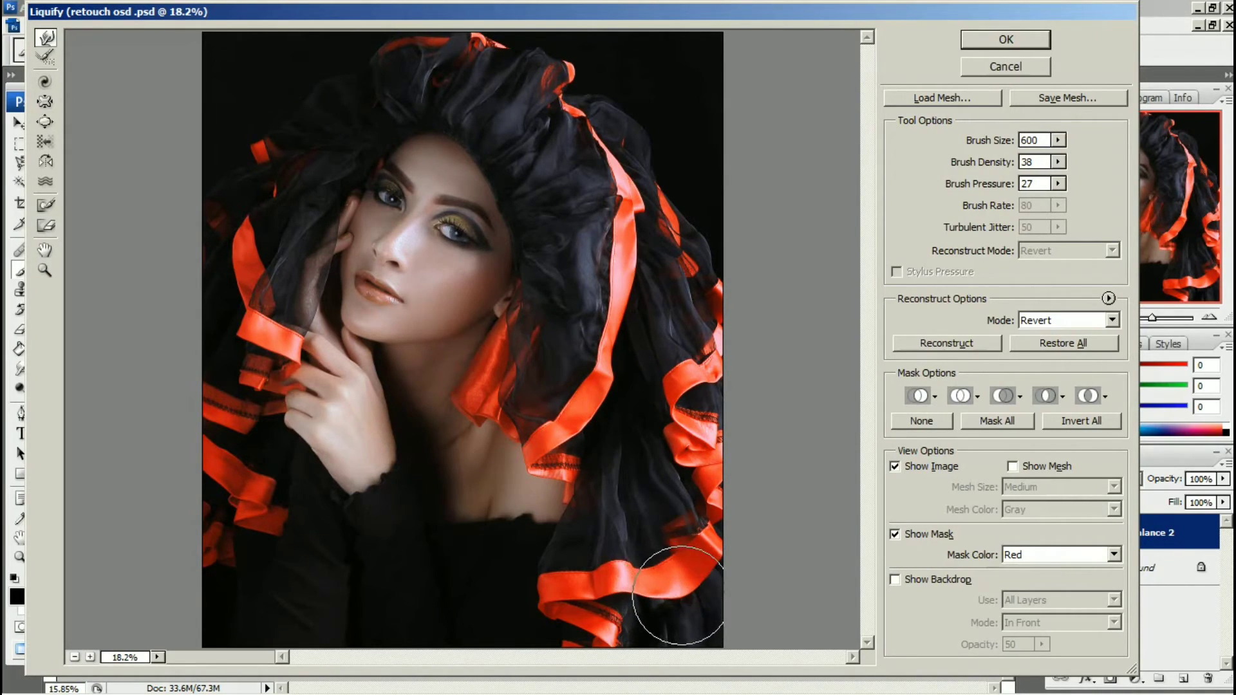
{"action": "key", "text": "ctrl+alt+z"}
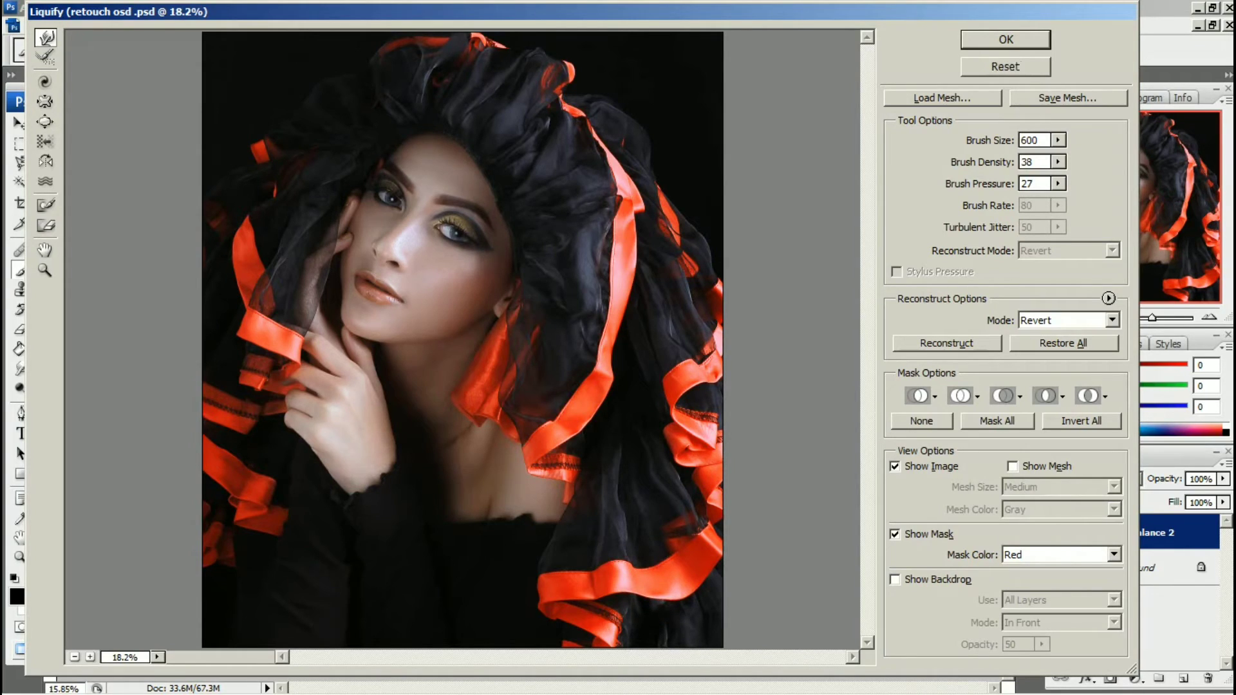
Warp the veil and headdress contours on both sides and the lower ribbon folds, apply Liquify, and compare against the background.
{"action": "left_click_drag", "start_coordinate": [665, 139], "coordinate": [629, 110]}
{"action": "left_click_drag", "start_coordinate": [675, 181], "coordinate": [646, 149]}
{"action": "left_click_drag", "start_coordinate": [521, 108], "coordinate": [524, 107]}
{"action": "mouse_move", "coordinate": [283, 164]}
{"action": "left_mouse_down"}
{"action": "mouse_move", "coordinate": [289, 150]}
{"action": "mouse_move", "coordinate": [243, 154]}
{"action": "left_mouse_up"}
{"action": "left_click_drag", "start_coordinate": [221, 277], "coordinate": [214, 278]}
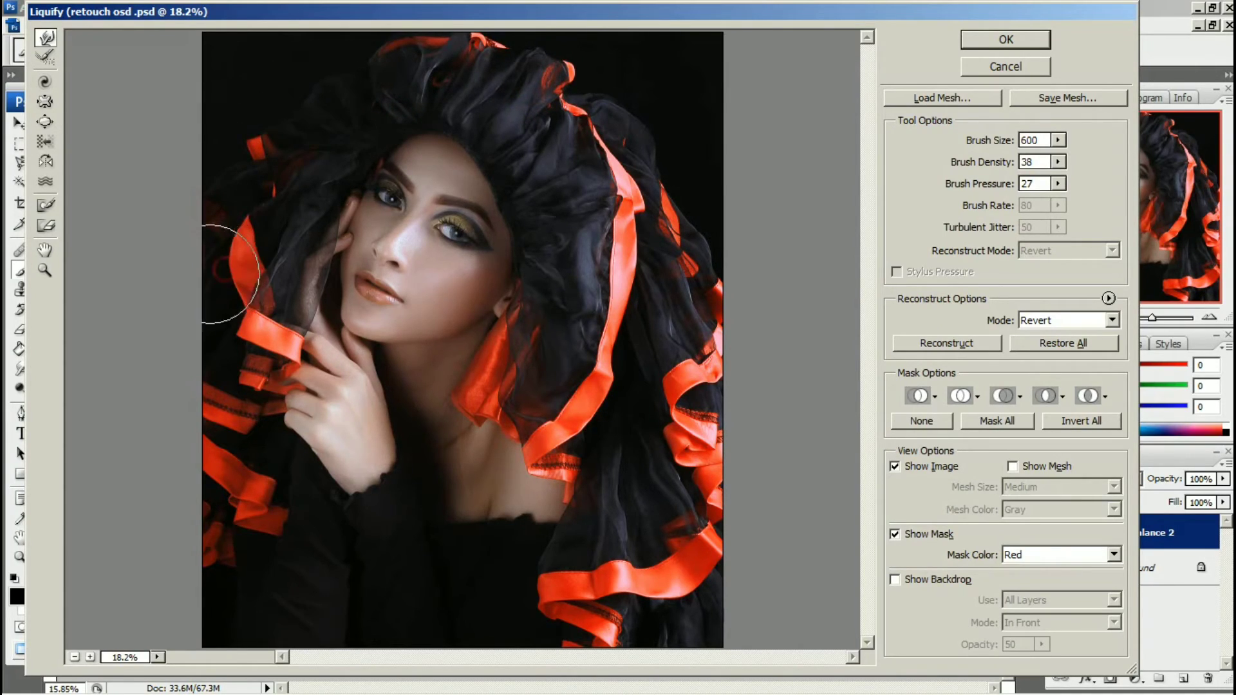
{"action": "left_click_drag", "start_coordinate": [234, 504], "coordinate": [268, 518]}
{"action": "left_click_drag", "start_coordinate": [259, 578], "coordinate": [247, 558]}
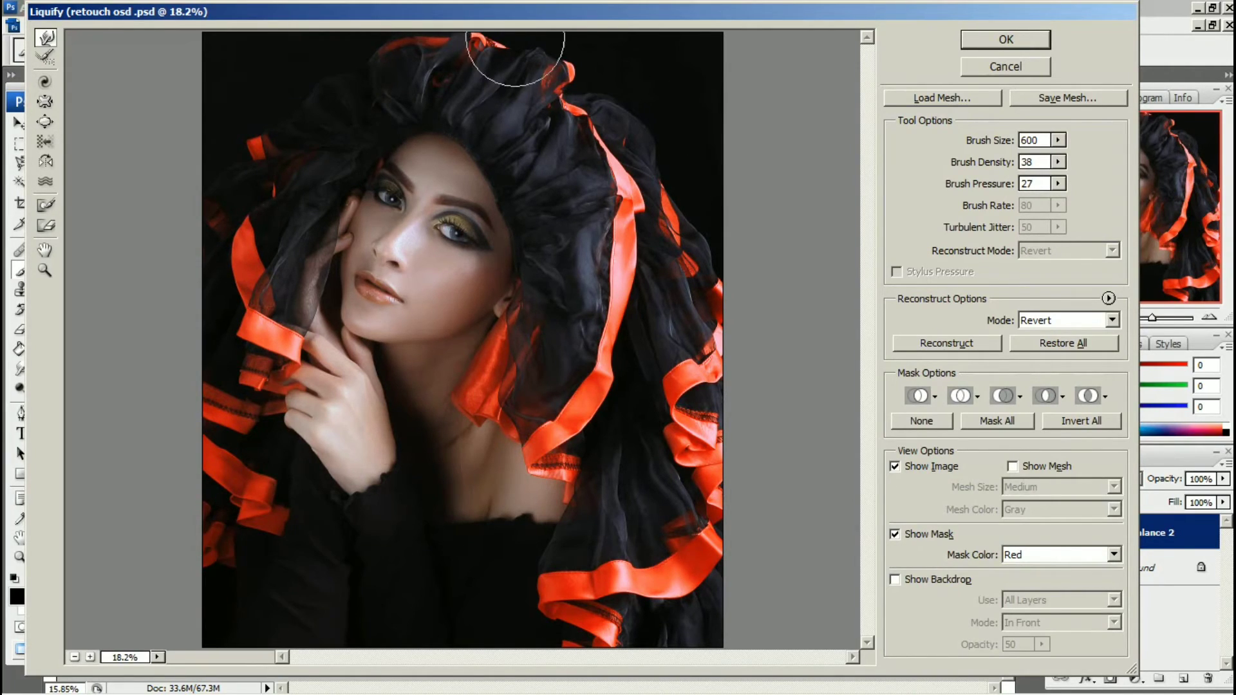
{"action": "left_click", "coordinate": [1024, 40]}
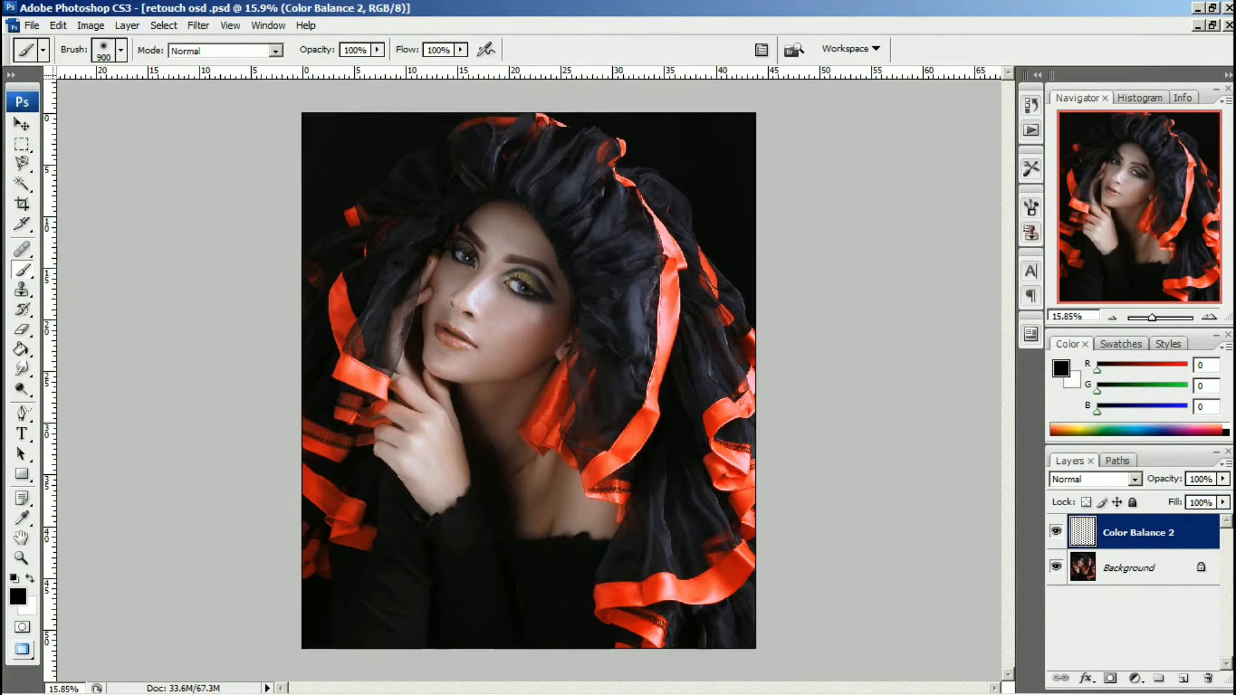
{"action": "left_click", "coordinate": [1056, 533]}
{"action": "left_click", "coordinate": [1056, 532]}
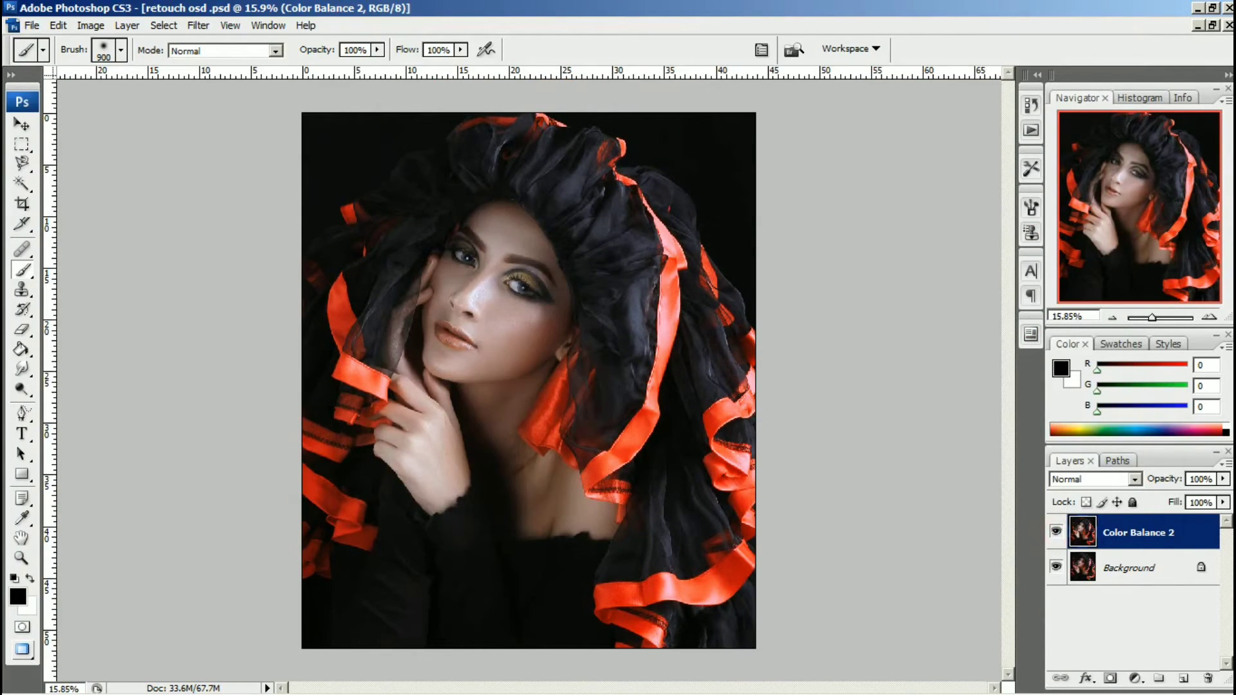
Add a Selective Color adjustment layer above Color Balance 2 and target its Neutrals.
{"action": "left_click", "coordinate": [198, 25]}
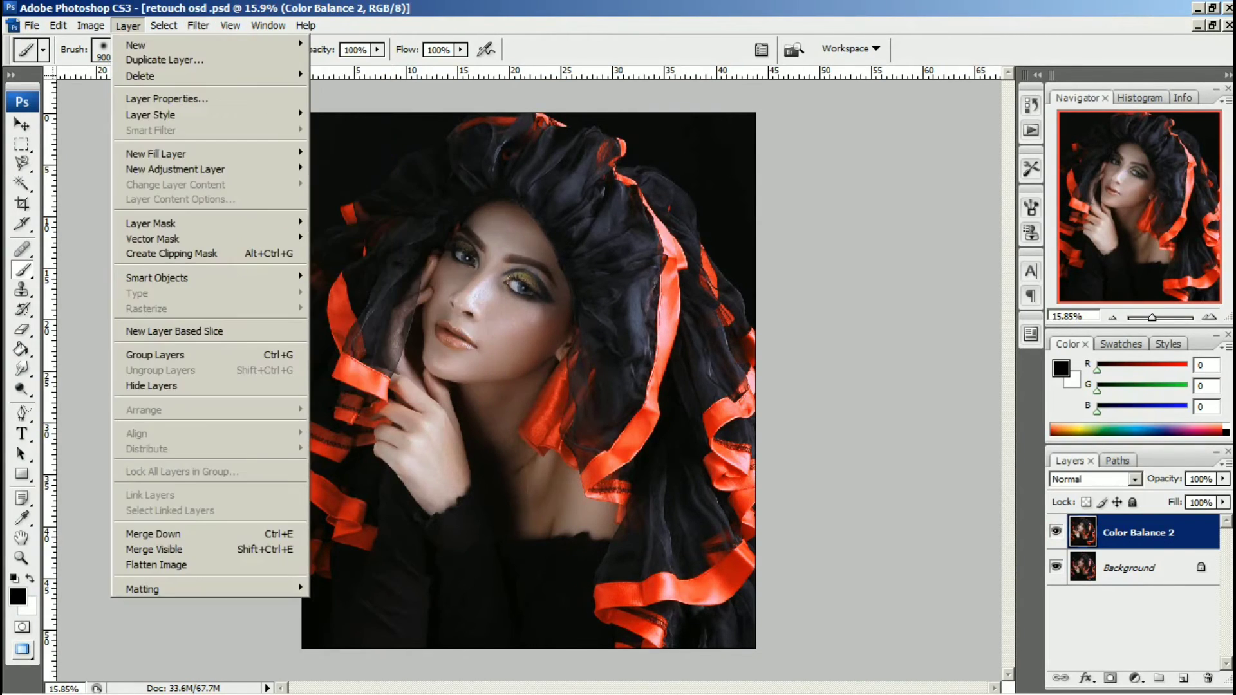
{"action": "mouse_move", "coordinate": [210, 169]}
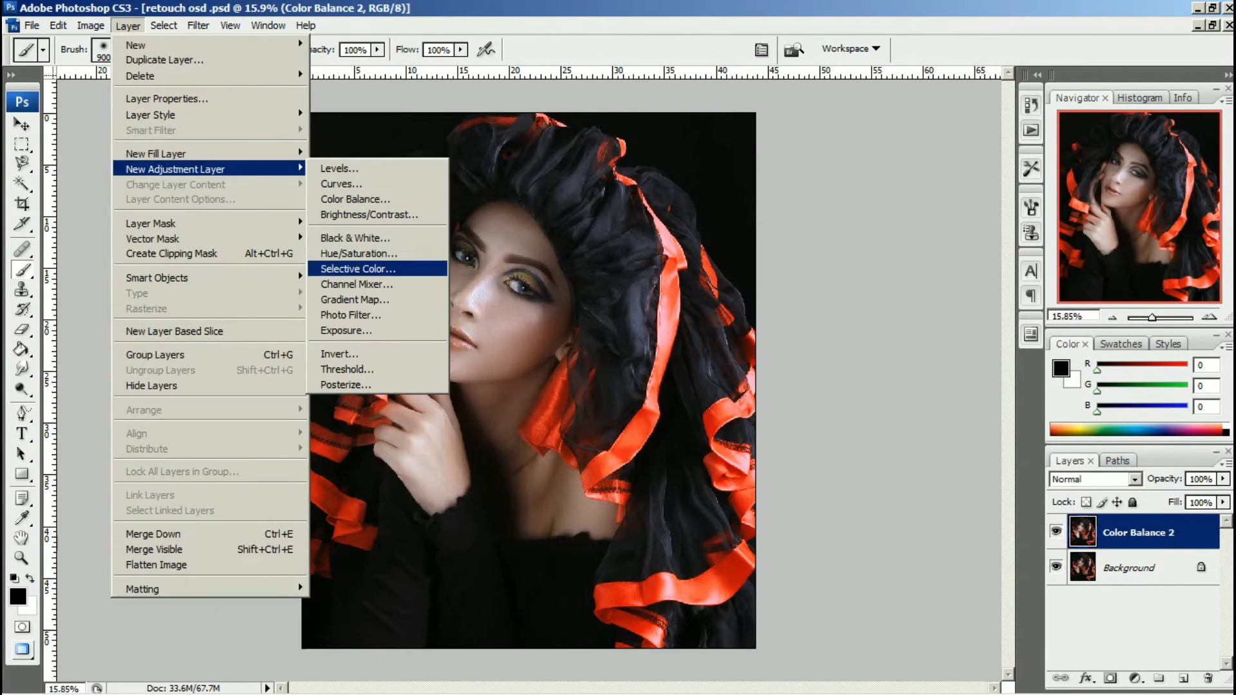
{"action": "left_click", "coordinate": [358, 268]}
{"action": "left_click", "coordinate": [780, 212]}
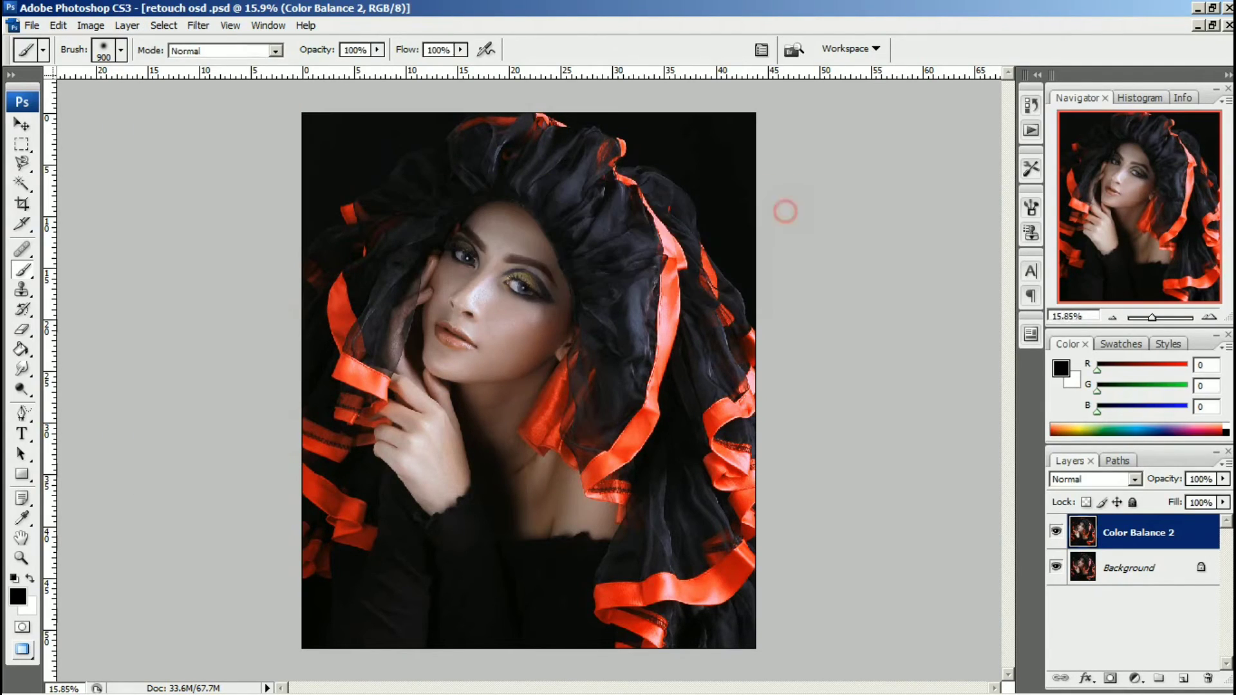
{"action": "left_click", "coordinate": [962, 147]}
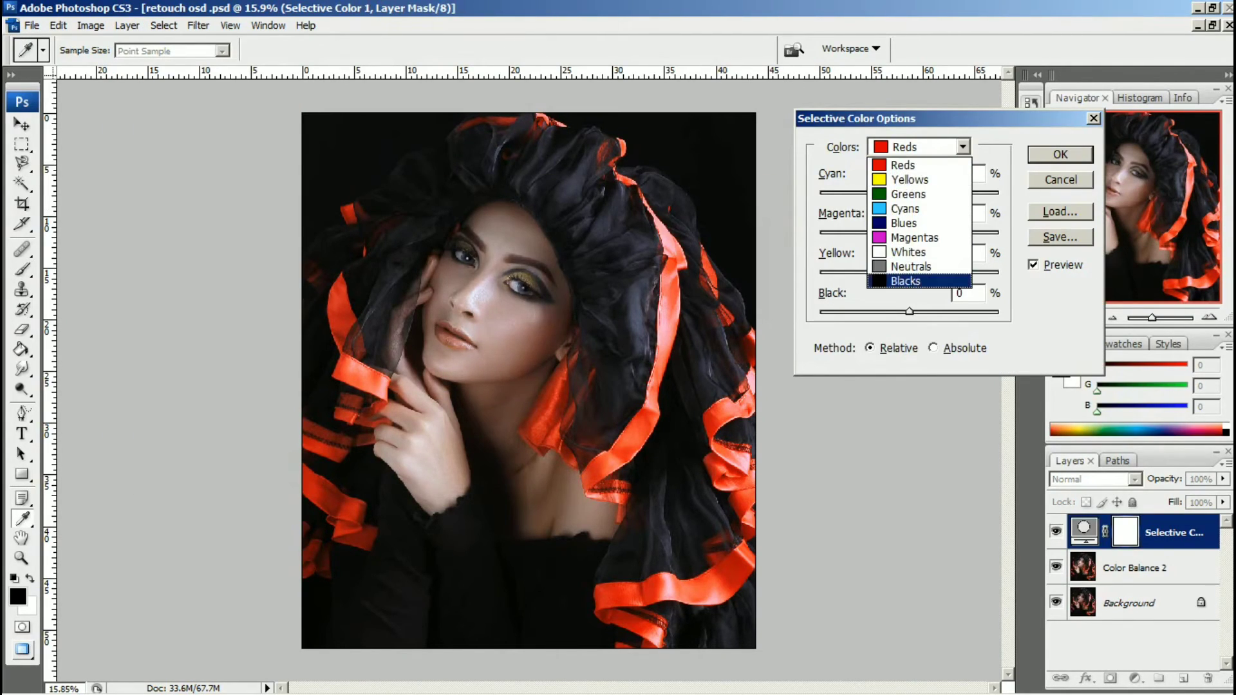
{"action": "left_click", "coordinate": [909, 280]}
{"action": "left_click", "coordinate": [962, 146]}
{"action": "left_click", "coordinate": [908, 265]}
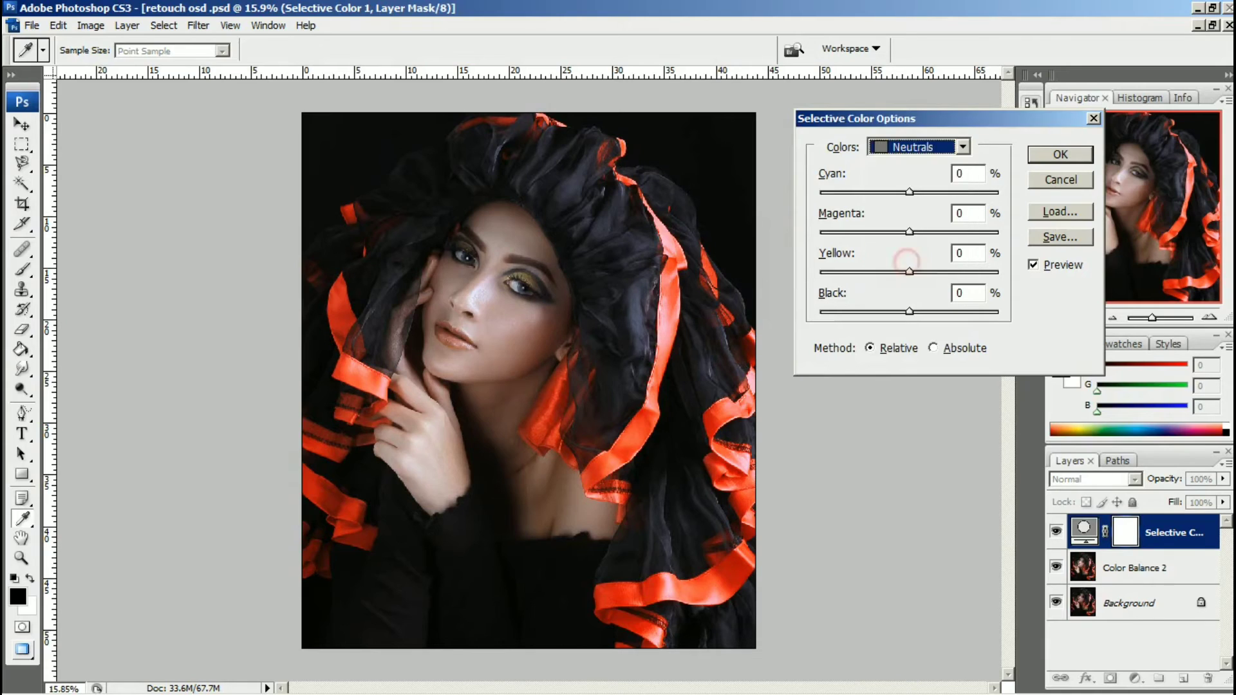
Set the Neutrals' cyan to -9% with black at 0%, apply the adjustment, and invert its mask to black.
{"action": "left_click_drag", "start_coordinate": [910, 192], "coordinate": [914, 192]}
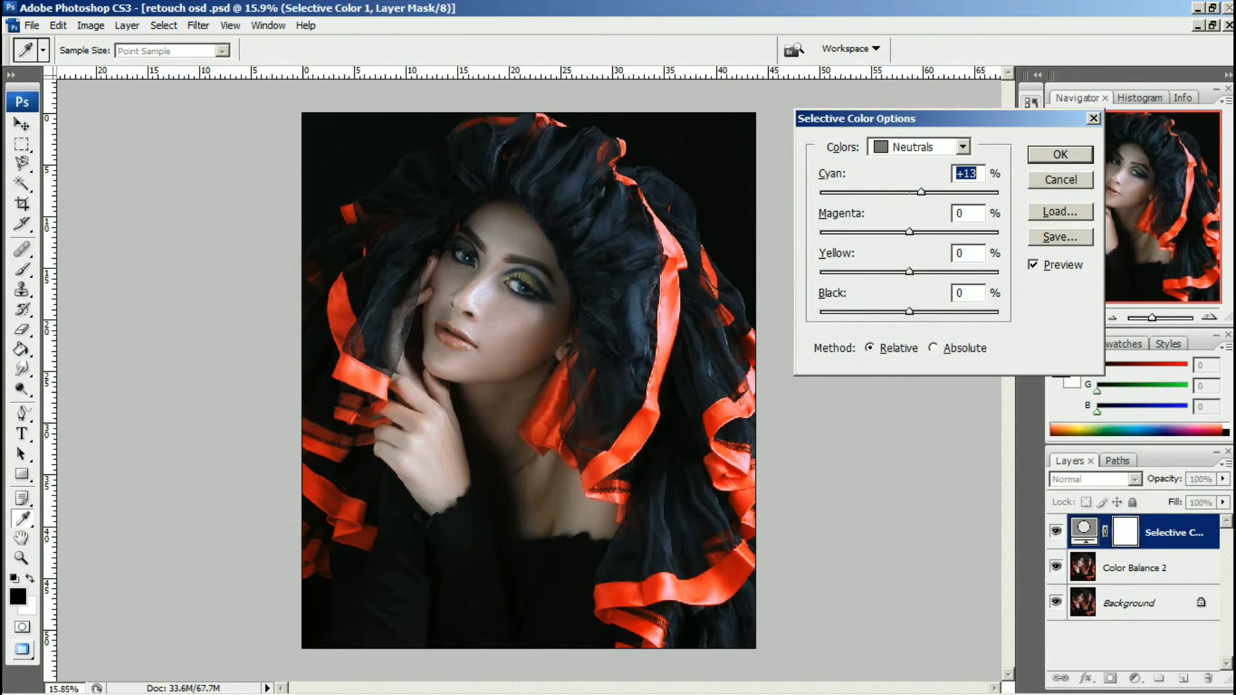
{"action": "left_click_drag", "start_coordinate": [927, 192], "coordinate": [902, 192]}
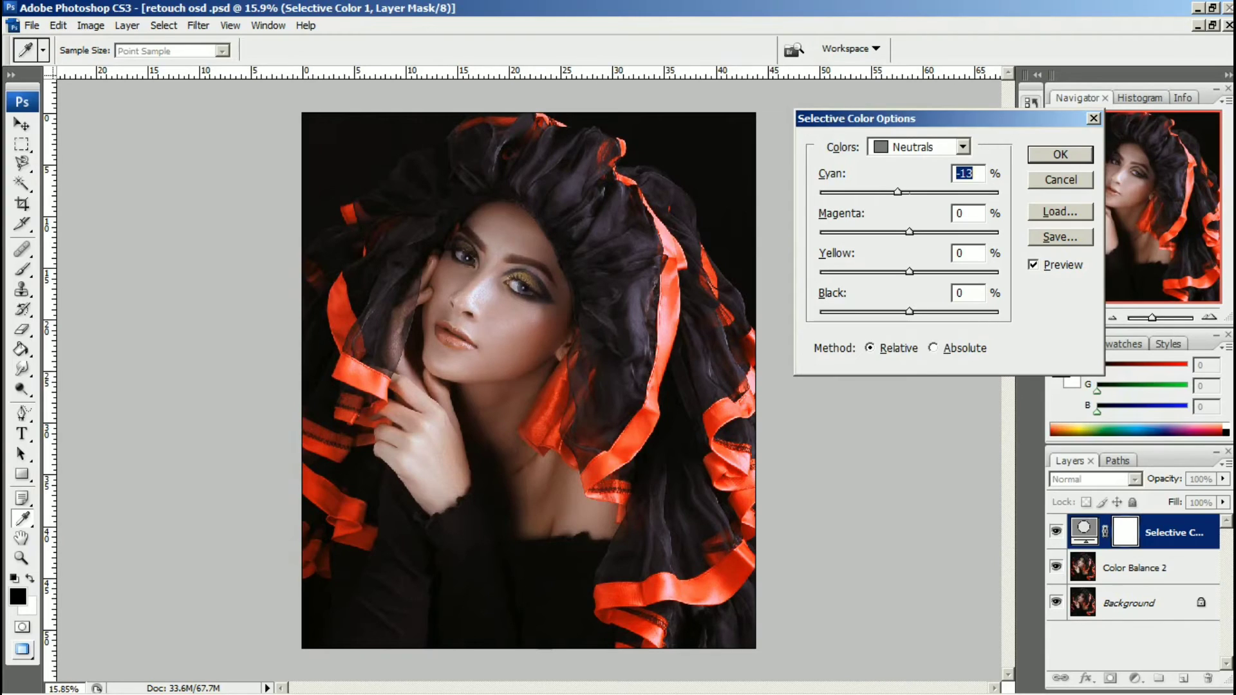
{"action": "left_click_drag", "start_coordinate": [909, 311], "coordinate": [921, 312]}
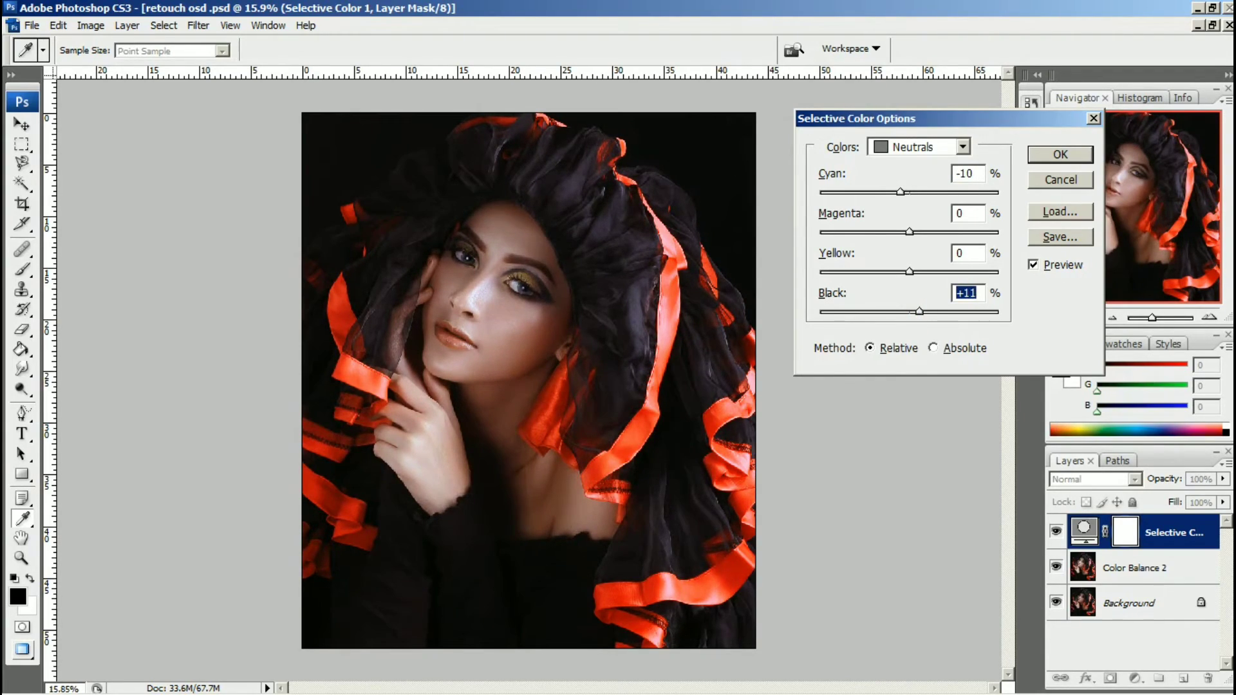
{"action": "left_click_drag", "start_coordinate": [900, 192], "coordinate": [904, 192]}
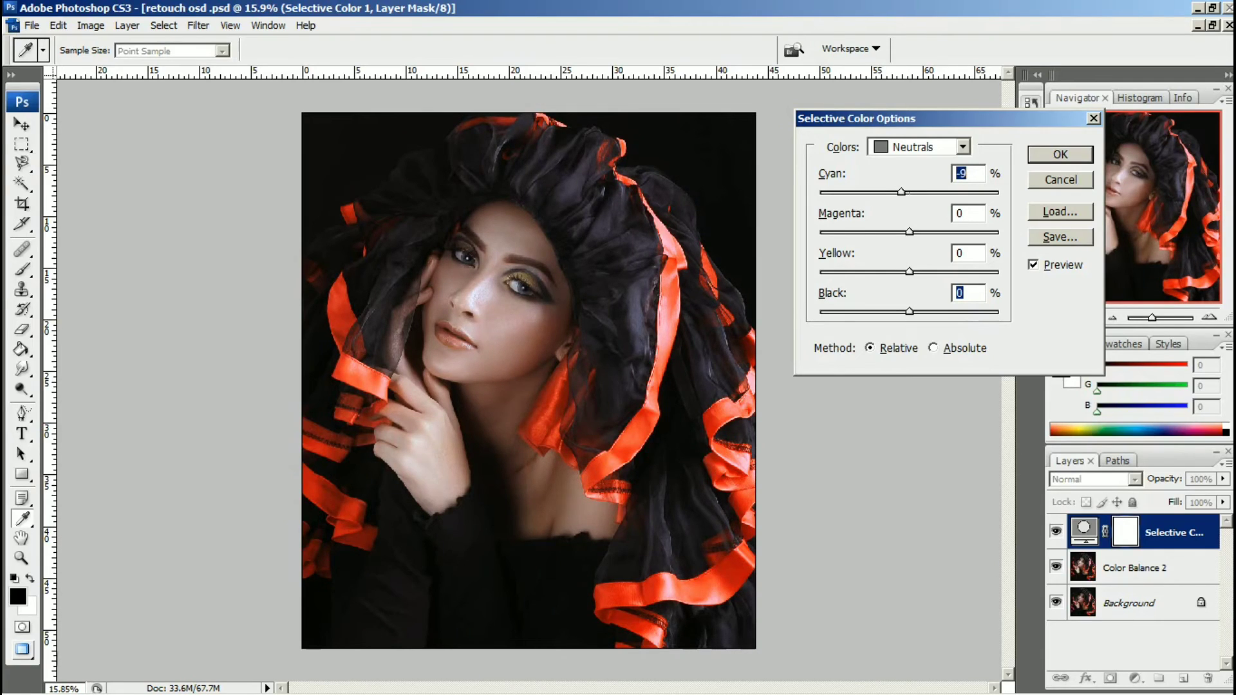
{"action": "key", "text": "Return"}
{"action": "key", "text": "b"}
{"action": "key", "text": "x"}
{"action": "key", "text": "ctrl+i"}
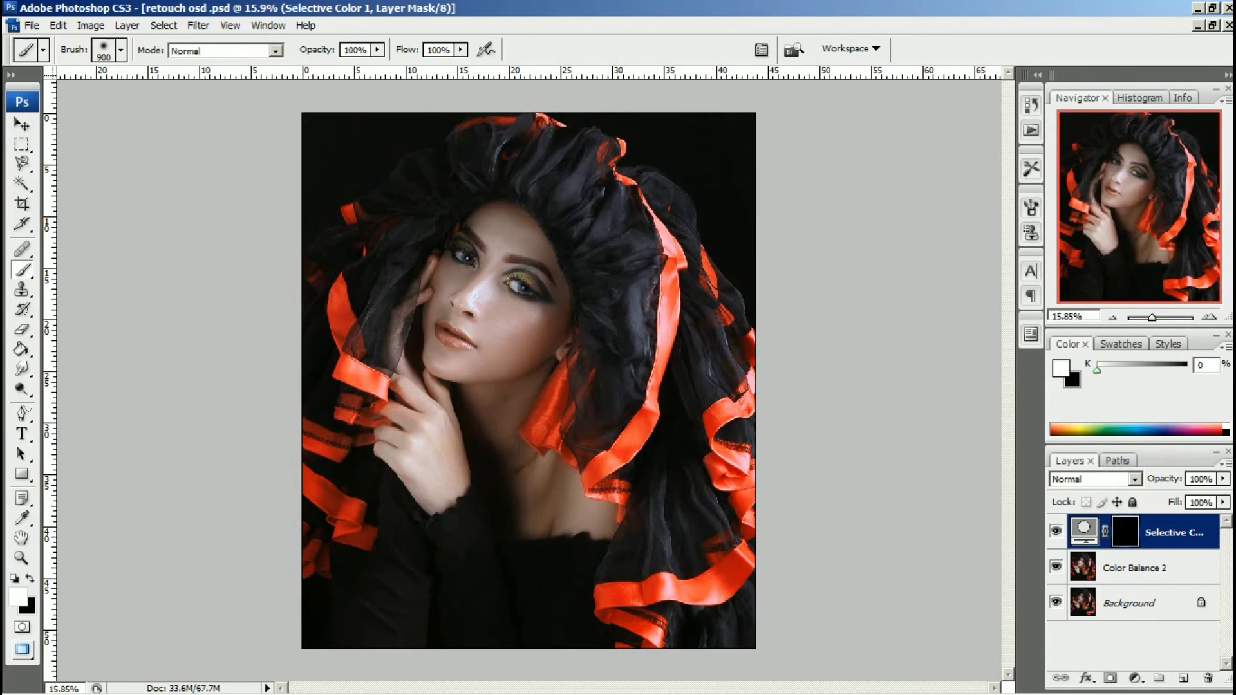
{"action": "key", "text": "ctrl+i"}
{"action": "key", "text": "ctrl+i"}
Paint white on the Selective Color 1 mask over the veil, headdress and dress with a 900 px brush and compare the effect.
{"action": "mouse_move", "coordinate": [653, 244]}
{"action": "left_mouse_down"}
{"action": "mouse_move", "coordinate": [599, 208]}
{"action": "mouse_move", "coordinate": [622, 235]}
{"action": "left_mouse_up"}
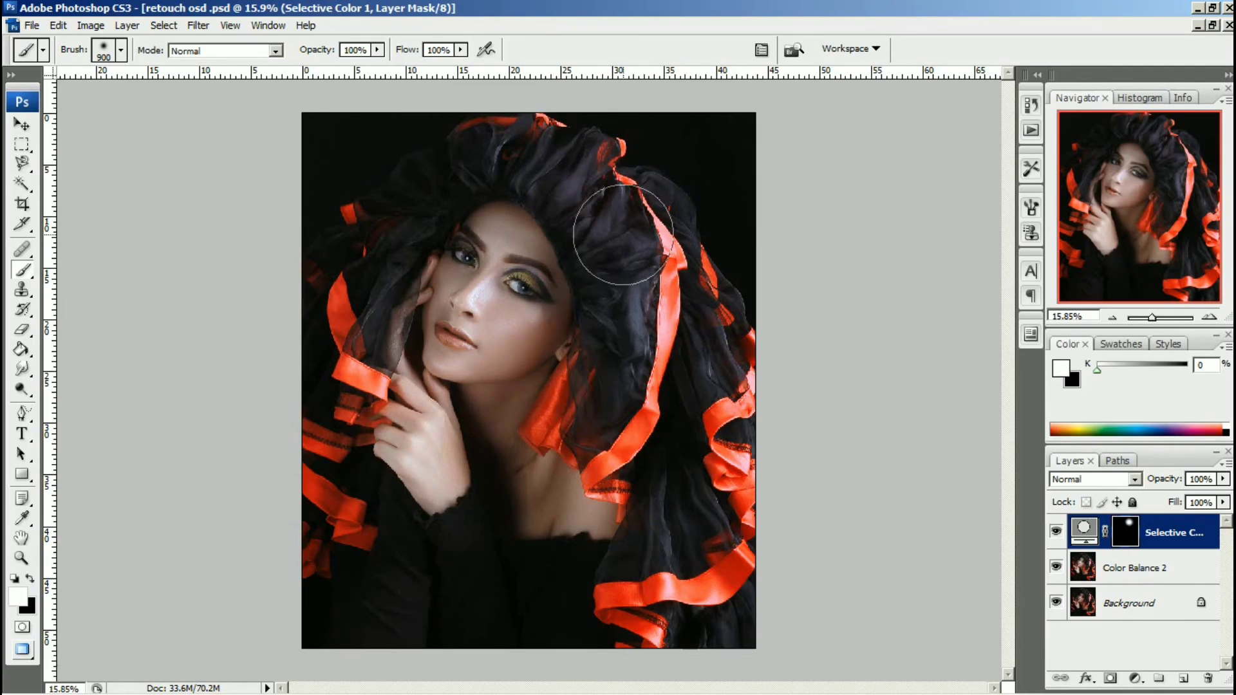
{"action": "left_click_drag", "start_coordinate": [696, 483], "coordinate": [651, 545]}
{"action": "left_click", "coordinate": [629, 349]}
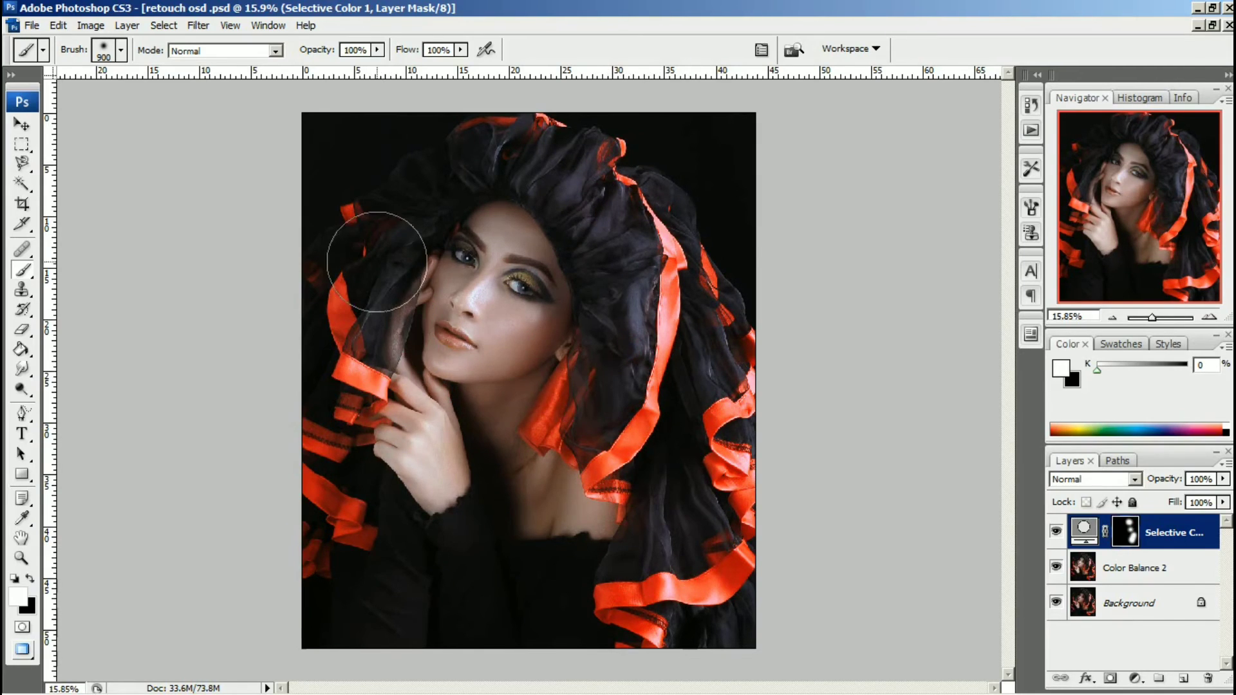
{"action": "mouse_move", "coordinate": [355, 186]}
{"action": "left_mouse_down"}
{"action": "mouse_move", "coordinate": [618, 141]}
{"action": "mouse_move", "coordinate": [698, 169]}
{"action": "mouse_move", "coordinate": [770, 328]}
{"action": "left_mouse_up"}
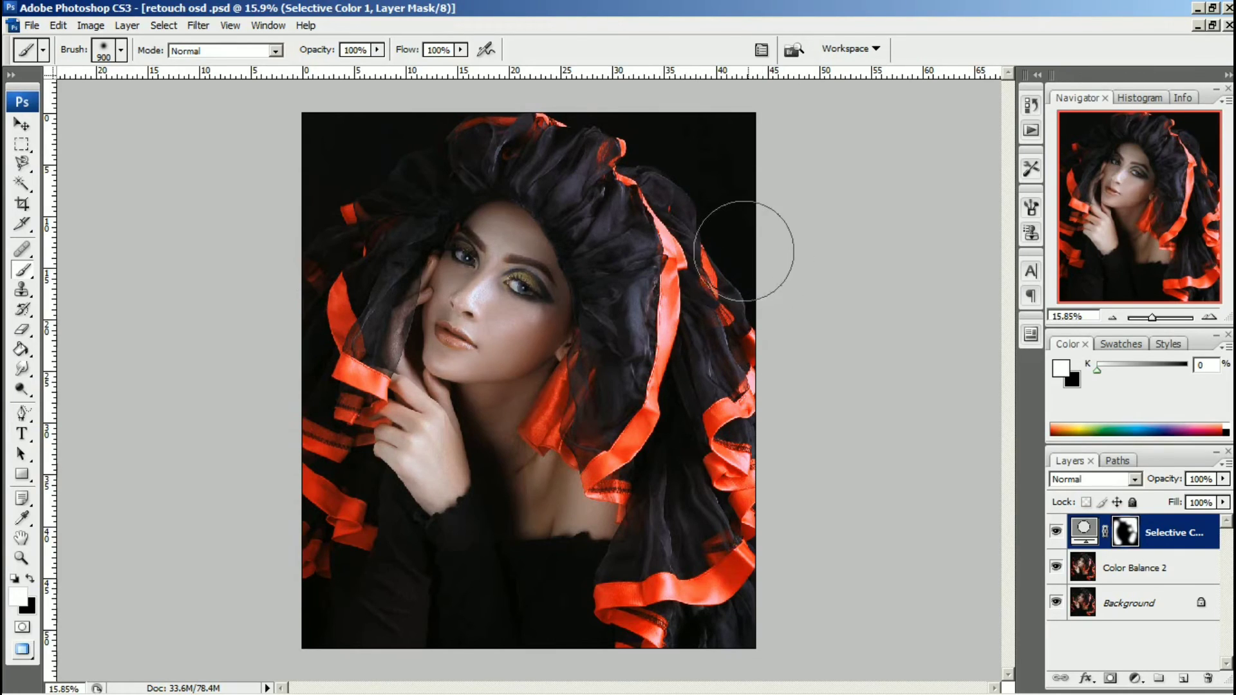
{"action": "left_click", "coordinate": [1056, 532]}
{"action": "left_click", "coordinate": [1056, 532]}
{"action": "left_click", "coordinate": [1056, 531]}
{"action": "left_click", "coordinate": [1056, 532]}
{"action": "left_click", "coordinate": [1056, 532]}
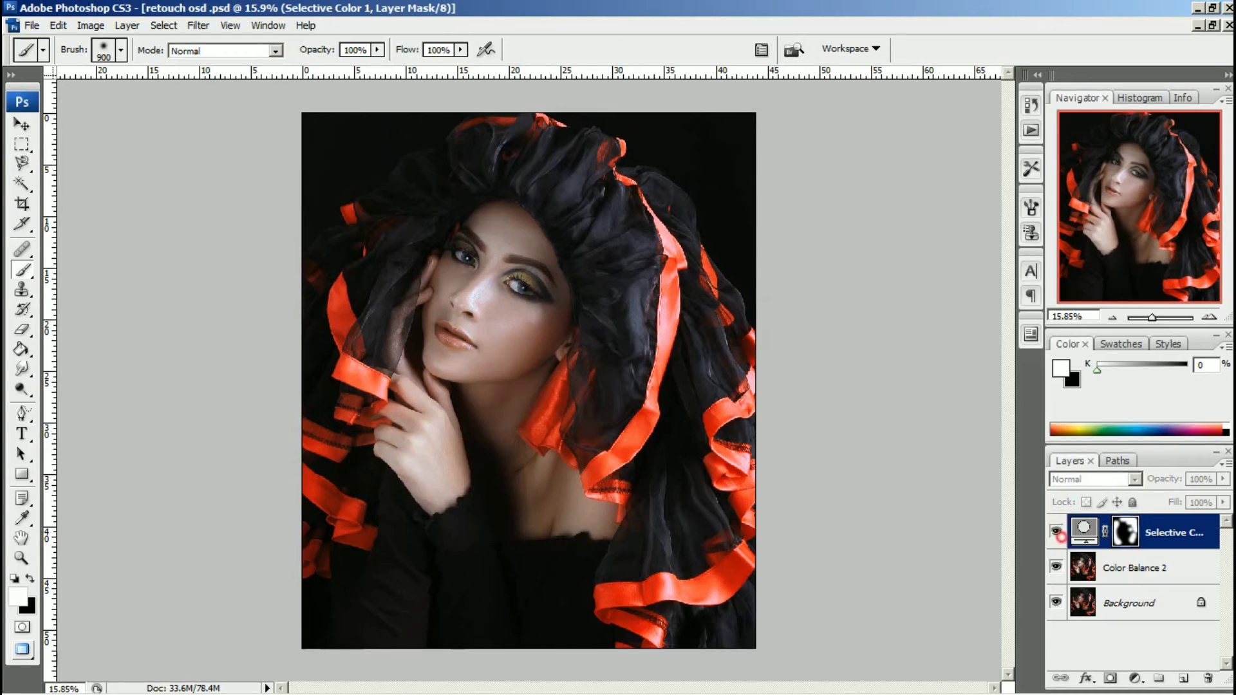
Add a second Selective Color adjustment layer with the Blacks' black value set to +2%.
{"action": "left_click", "coordinate": [1135, 678]}
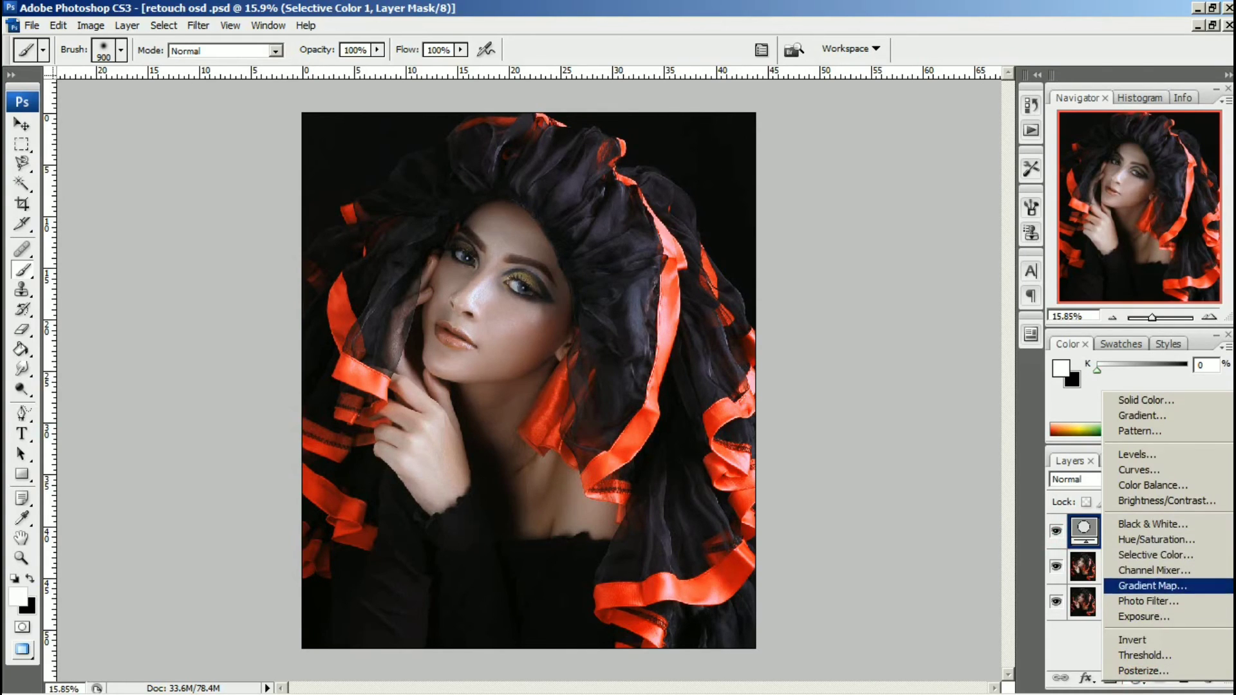
{"action": "left_click", "coordinate": [1144, 554]}
{"action": "left_click", "coordinate": [908, 147]}
{"action": "left_click", "coordinate": [915, 281]}
{"action": "left_click_drag", "start_coordinate": [909, 311], "coordinate": [911, 312]}
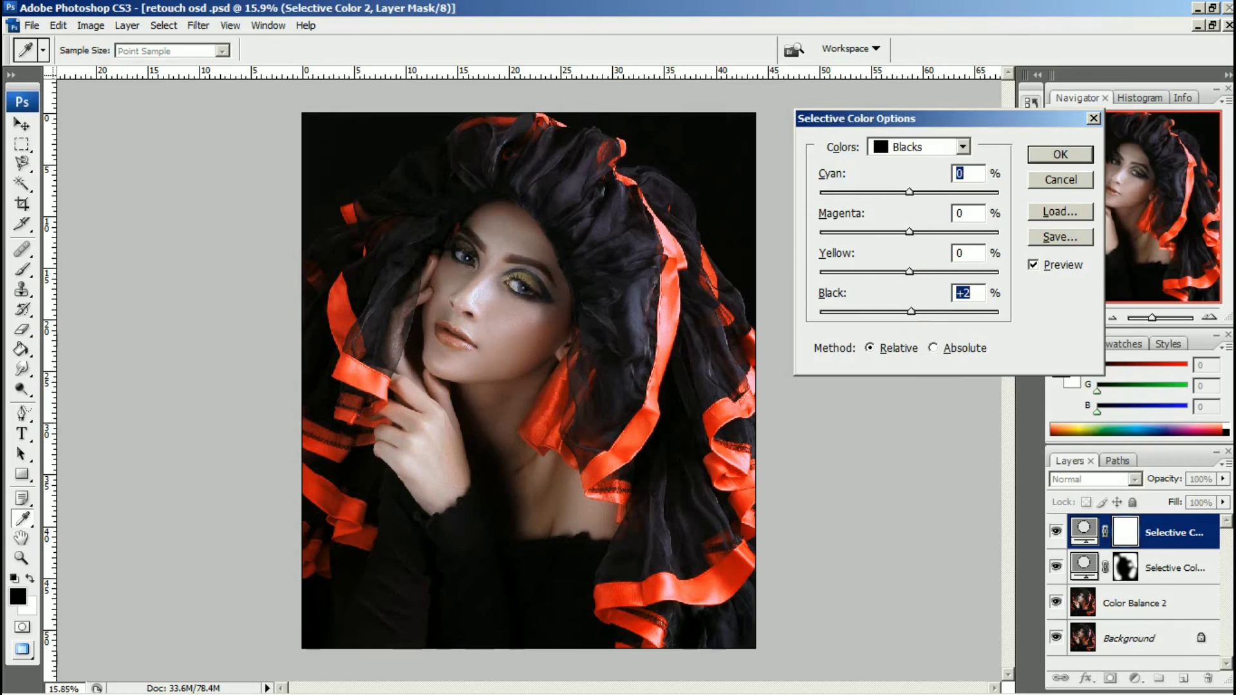
{"action": "key", "text": "Return"}
Invert the Selective Color 2 mask to black, paint white around the face with a 900 px brush, and compare the effect.
{"action": "key", "text": "b"}
{"action": "key", "text": "x"}
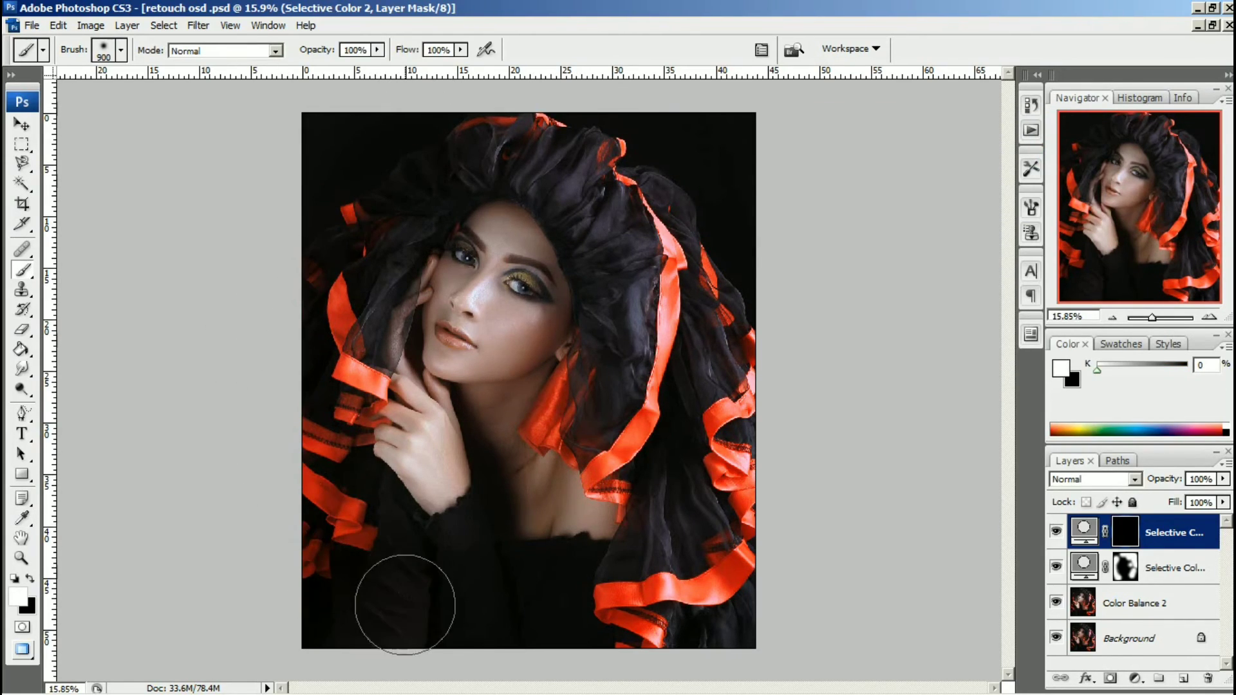
{"action": "mouse_move", "coordinate": [504, 631]}
{"action": "left_mouse_down"}
{"action": "mouse_move", "coordinate": [400, 603]}
{"action": "mouse_move", "coordinate": [332, 562]}
{"action": "mouse_move", "coordinate": [406, 136]}
{"action": "left_mouse_up"}
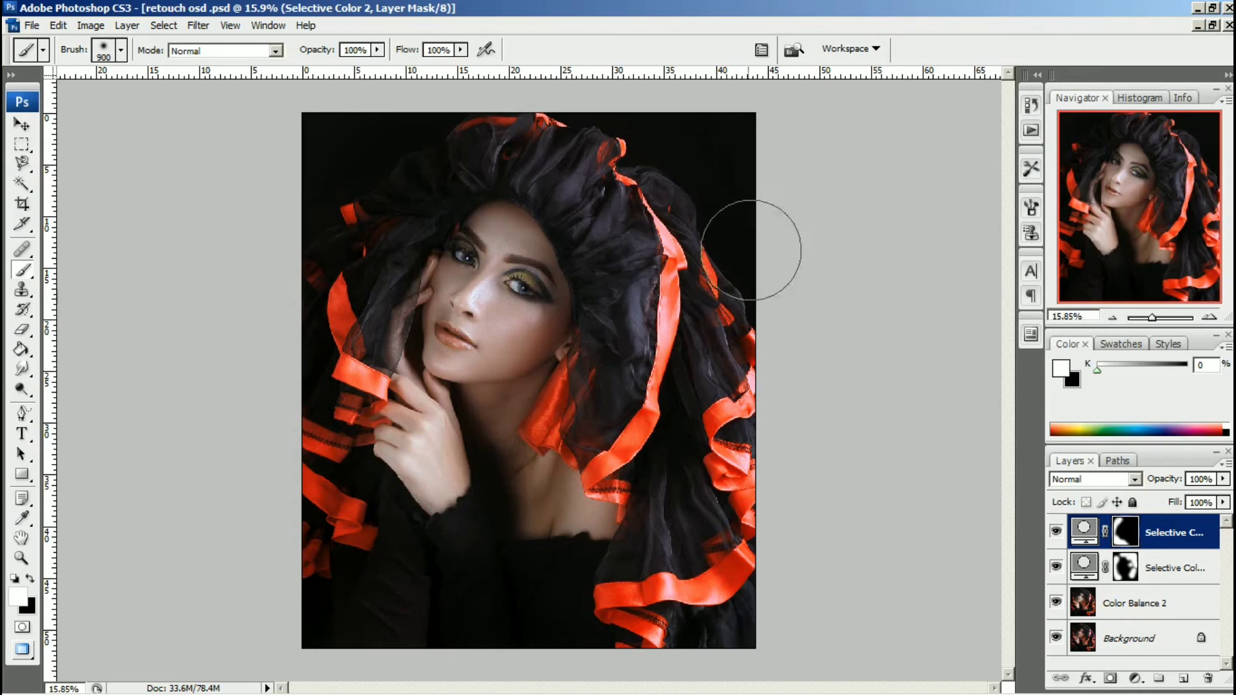
{"action": "left_click", "coordinate": [788, 172]}
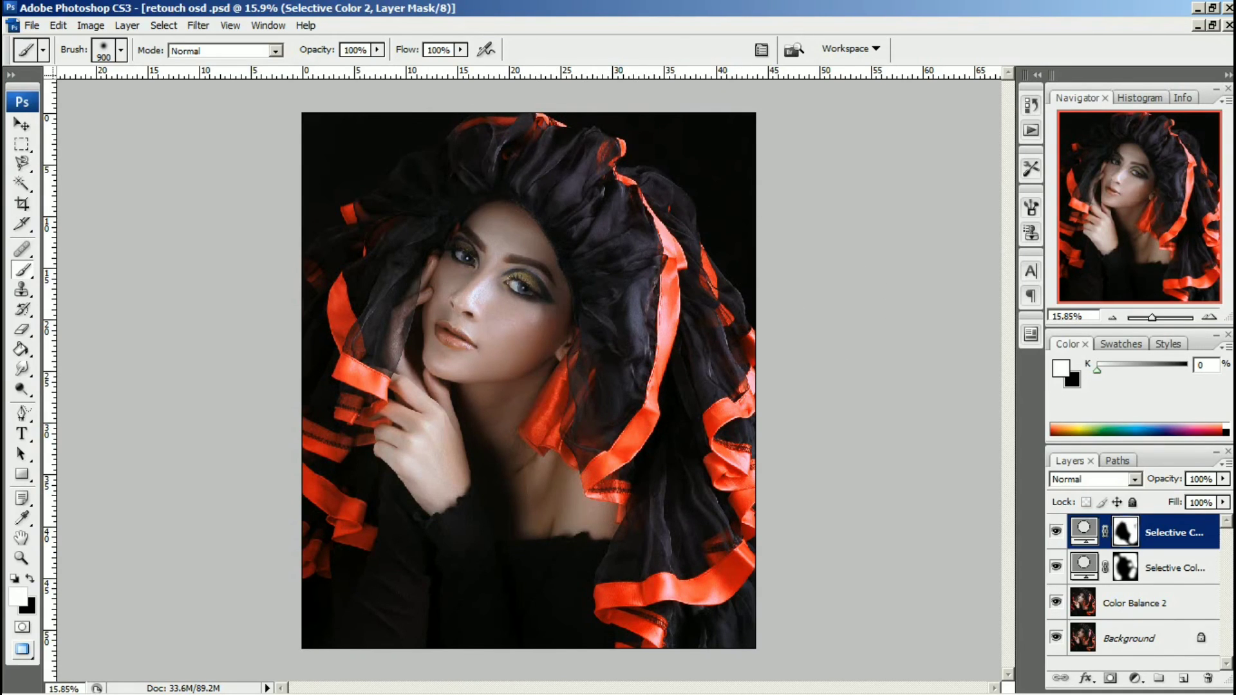
{"action": "left_click", "coordinate": [1056, 532]}
{"action": "left_click", "coordinate": [1055, 531]}
{"action": "left_click", "coordinate": [1056, 532]}
{"action": "left_click", "coordinate": [1056, 532]}
{"action": "left_click", "coordinate": [1056, 532]}
{"action": "left_click", "coordinate": [1056, 532]}
Paint white on the Selective Color 2 mask close to the face with a 600 px brush and set the layer's opacity to 77%.
{"action": "key", "text": "bracketleft"}
{"action": "key", "text": "bracketleft"}
{"action": "key", "text": "bracketleft"}
{"action": "left_click", "coordinate": [470, 258]}
{"action": "left_click_drag", "start_coordinate": [606, 346], "coordinate": [593, 378]}
{"action": "left_click", "coordinate": [1222, 479]}
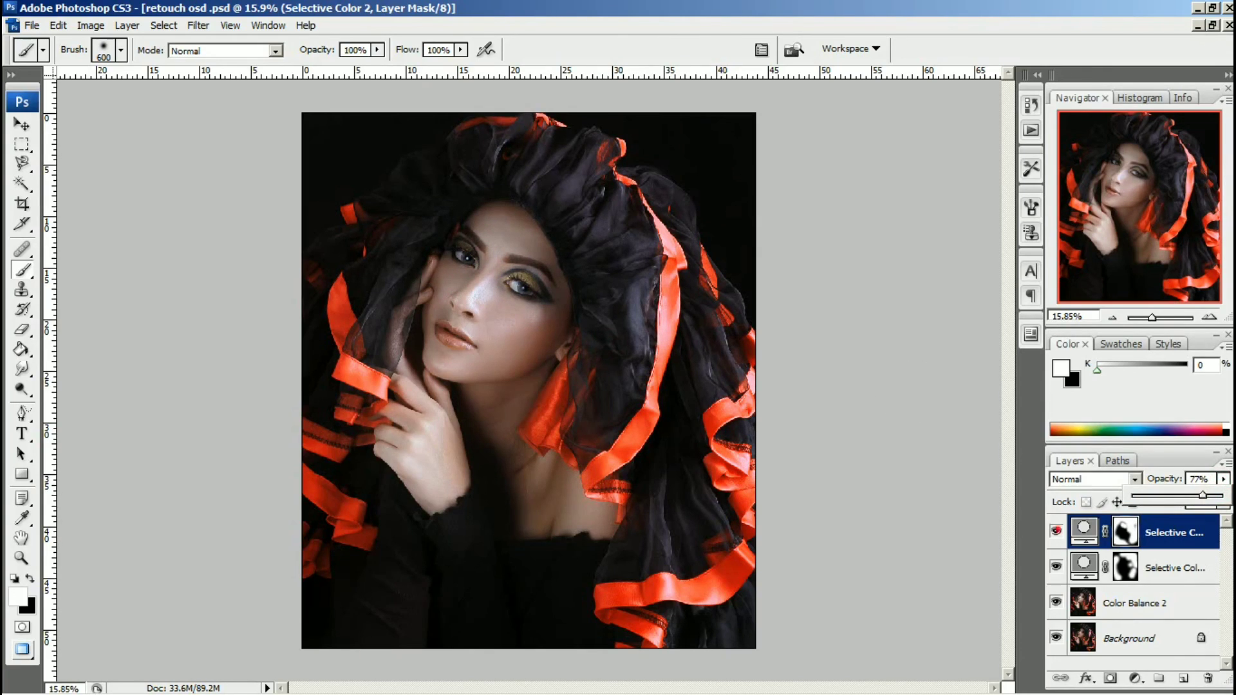
{"action": "left_click", "coordinate": [1056, 531]}
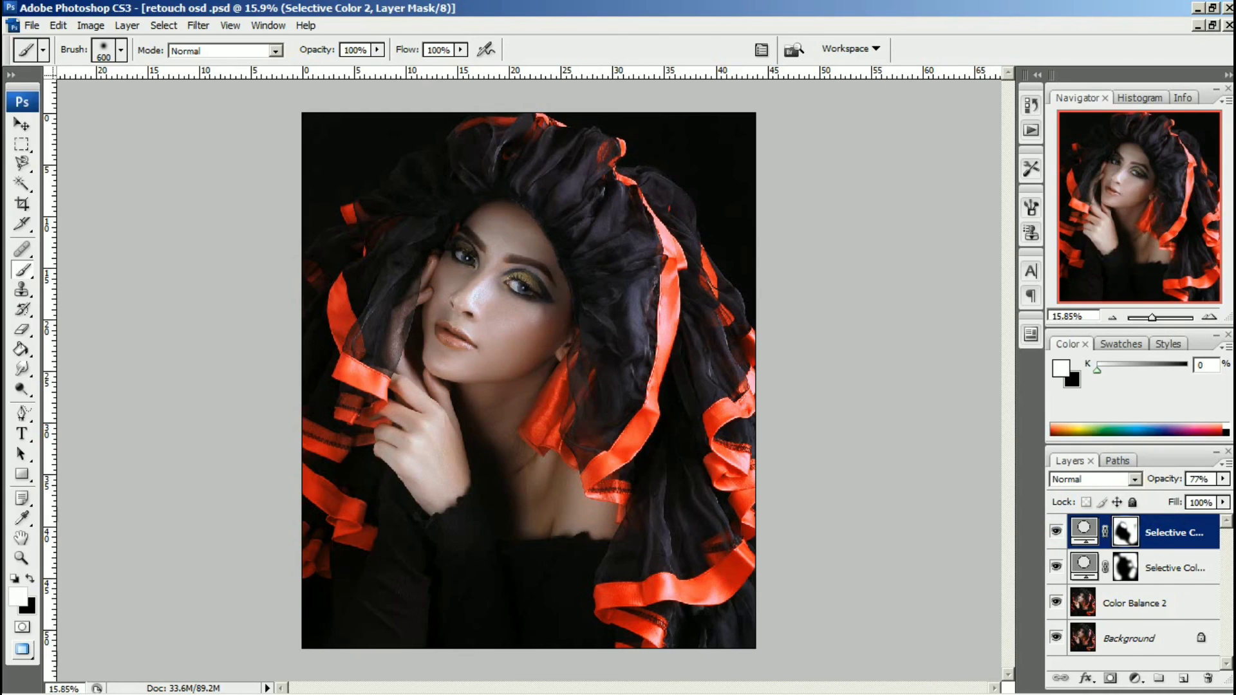
Select both Selective Color layers together with Color Balance 2.
{"action": "left_click", "coordinate": [1139, 610], "text": "shift"}
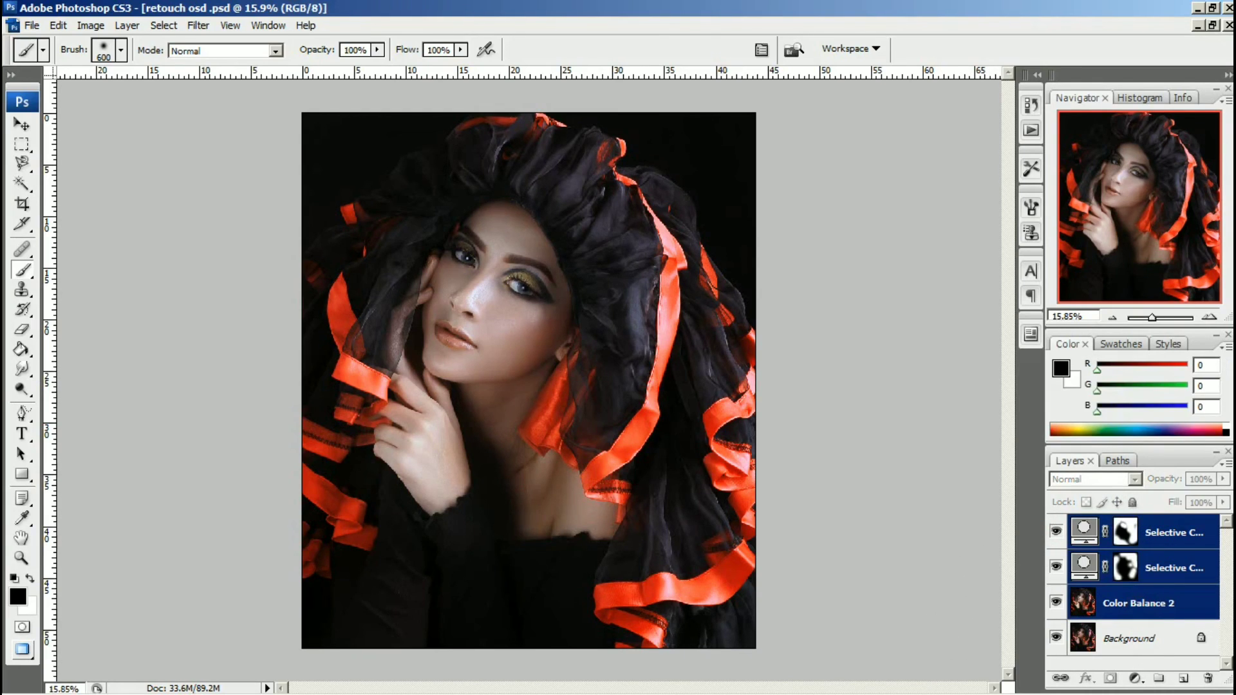